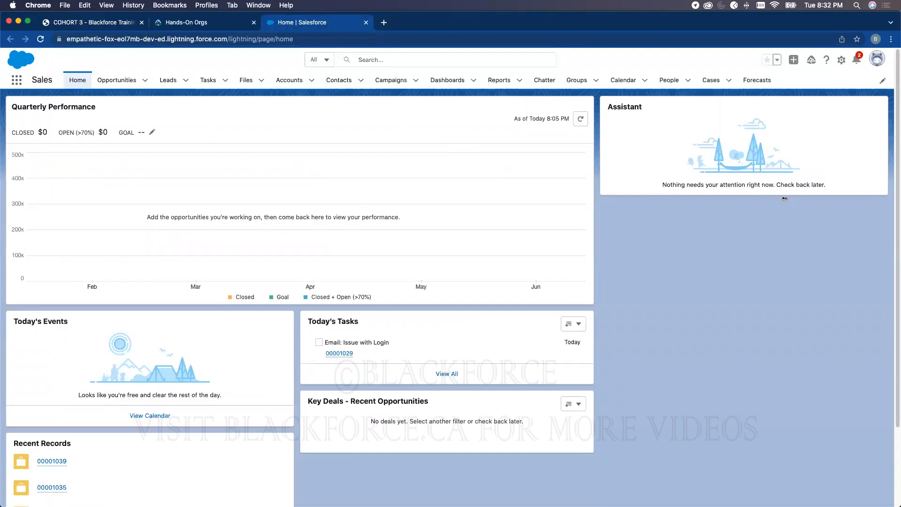
- Open Setup and filter Quick Find by 'enti' to reach Entitlement Management Settings
left_click(841, 60)
left_click(804, 86)
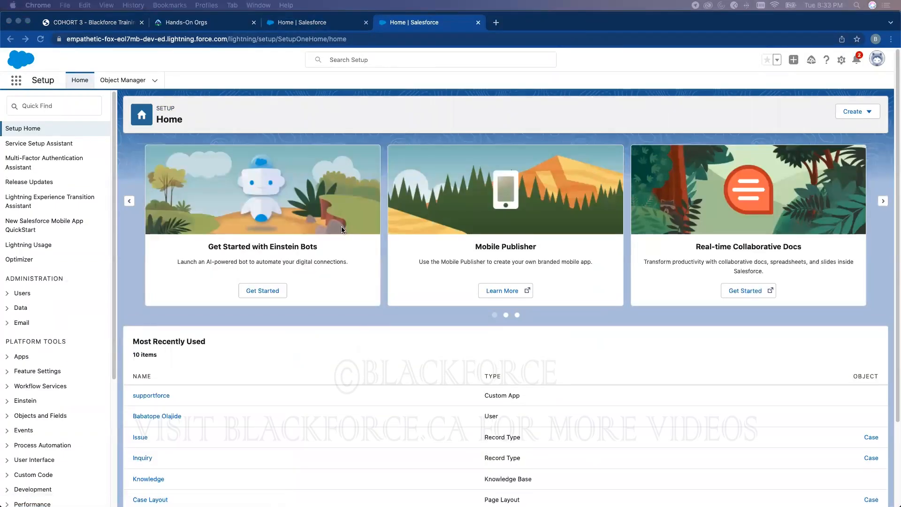
left_click(66, 106)
left_click(65, 106)
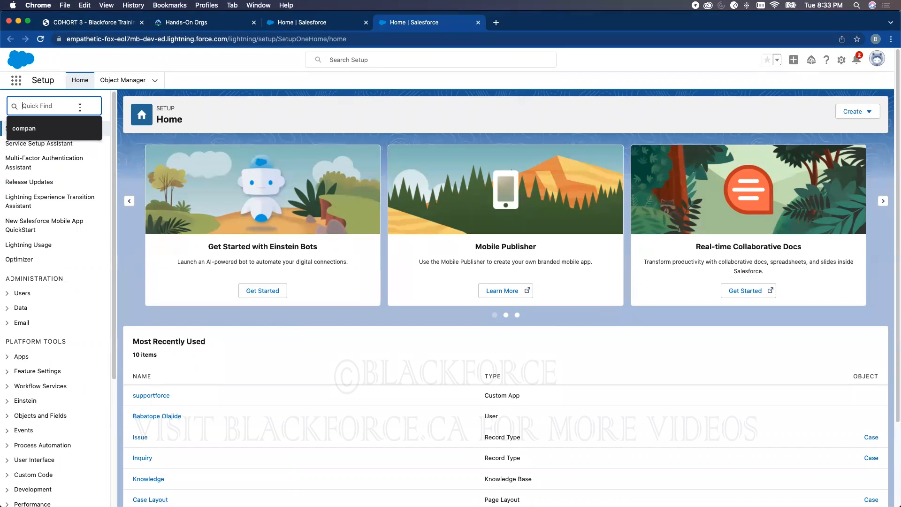
type("enti")
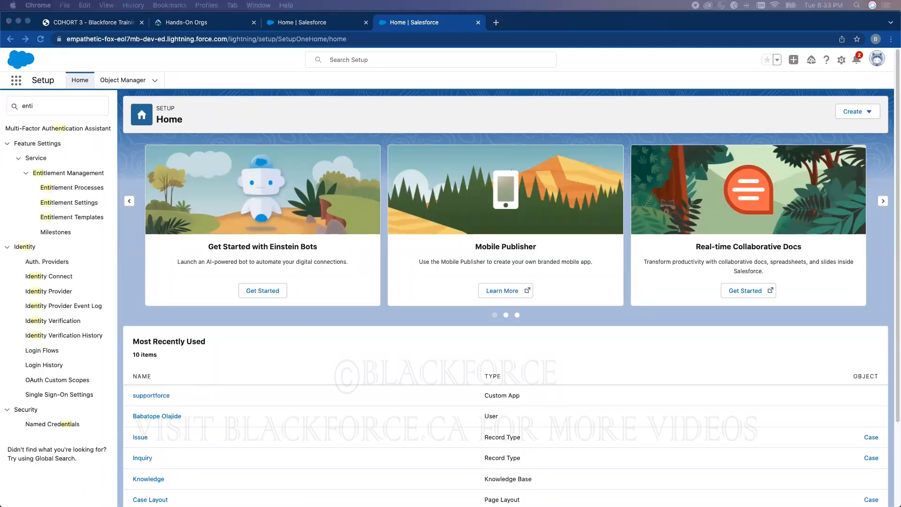
left_click(233, 121)
- Limit case asset lookups to the same account and entitlement lookups to active, same-account entitlements, then save
left_click(85, 204)
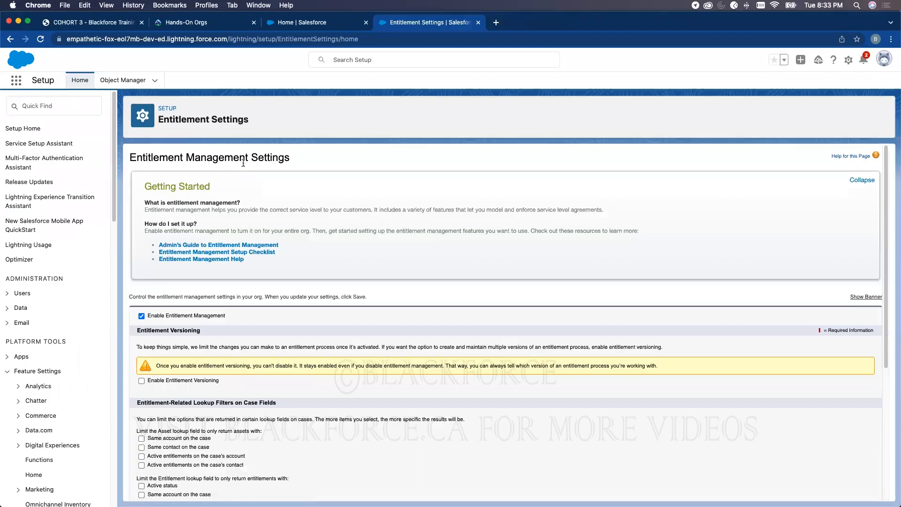
scroll(587, 289, "down", 5)
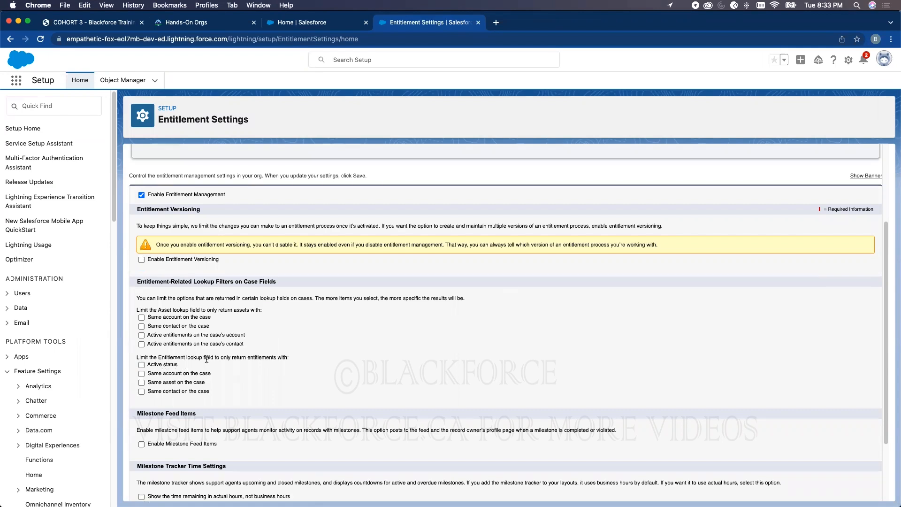
scroll(207, 359, "down", 1)
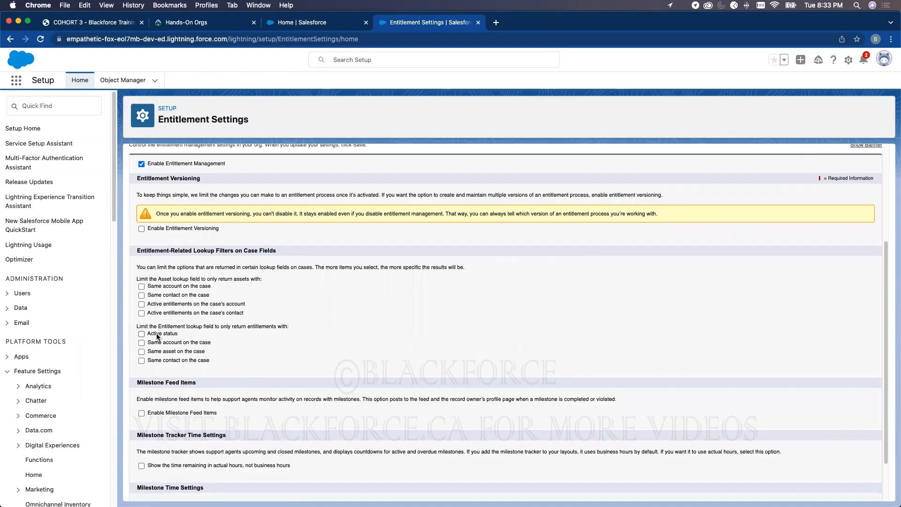
left_click(176, 288)
left_click(178, 296)
left_click(178, 296)
left_click(162, 335)
left_click(165, 344)
scroll(395, 464, "down", 3)
left_click(369, 487)
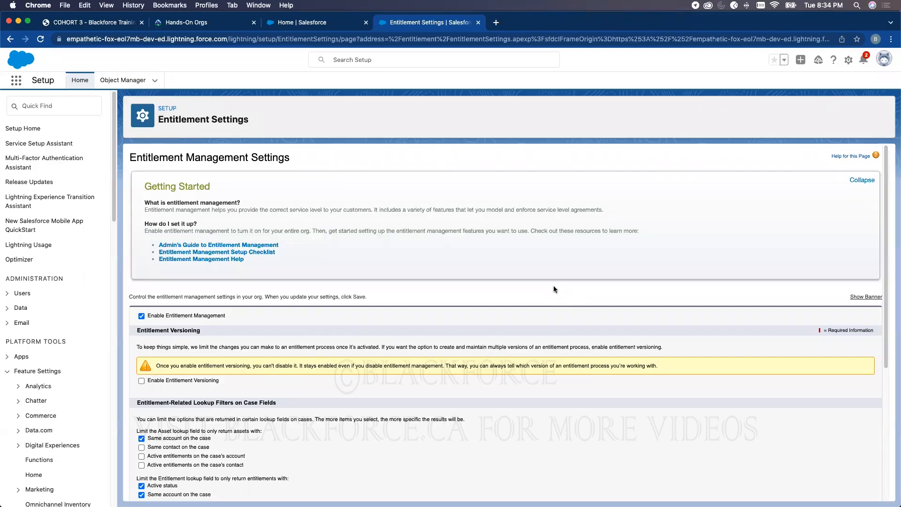
left_click(123, 80)
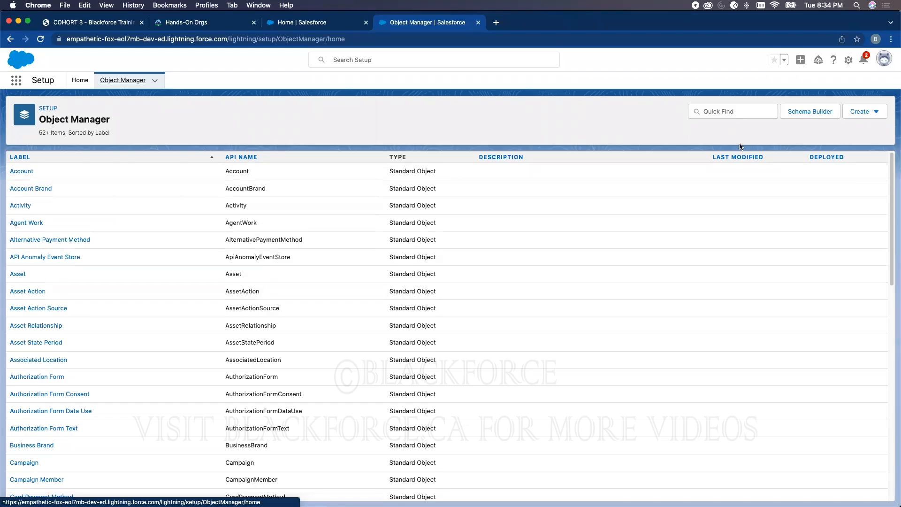
- Drag the Entitlements related list into the Account Layout, then view the Entitlement Models slide in the PDF
left_click(22, 171)
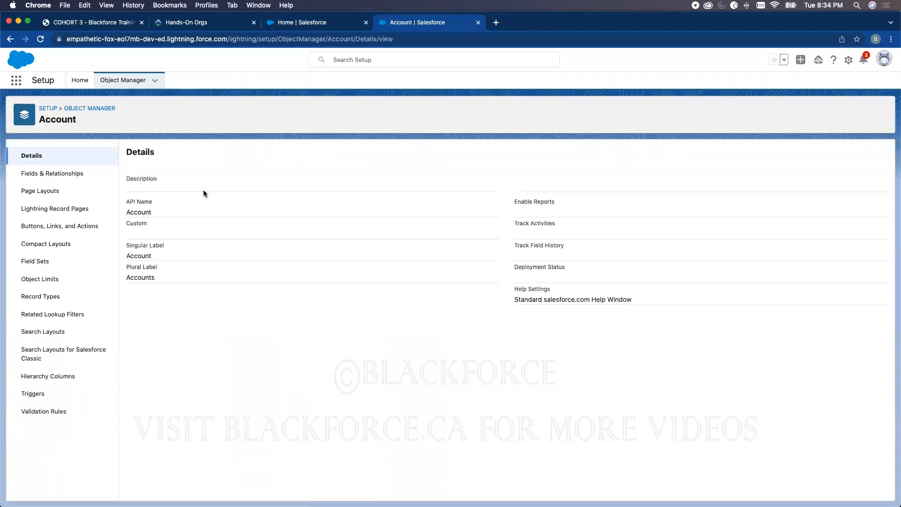
left_click(60, 197)
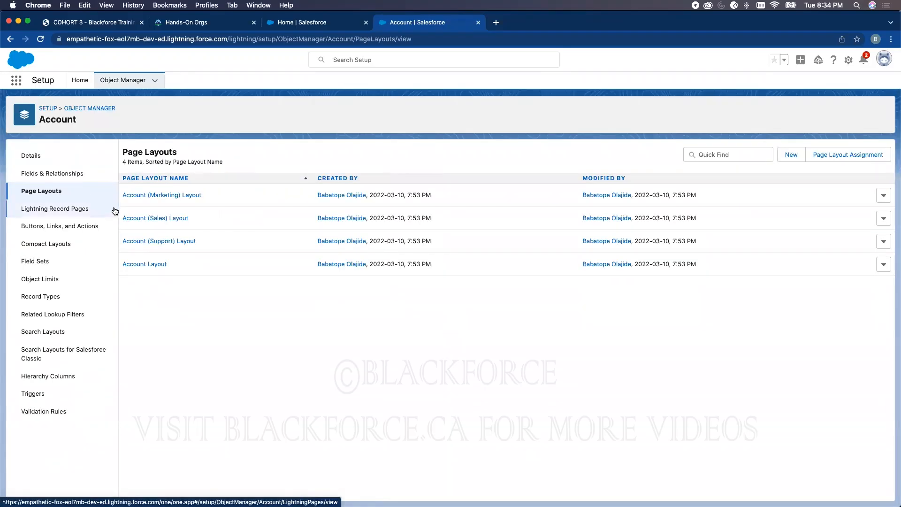
left_click(157, 264)
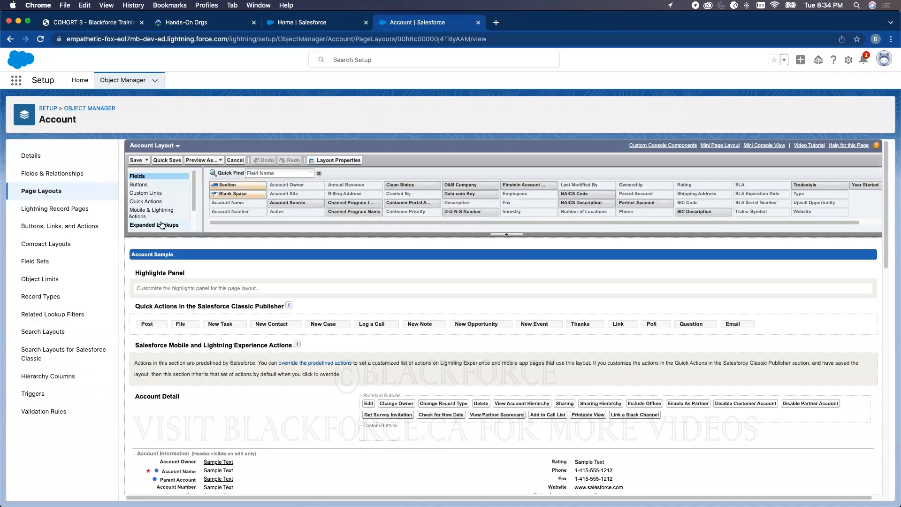
scroll(161, 224, "down", 2)
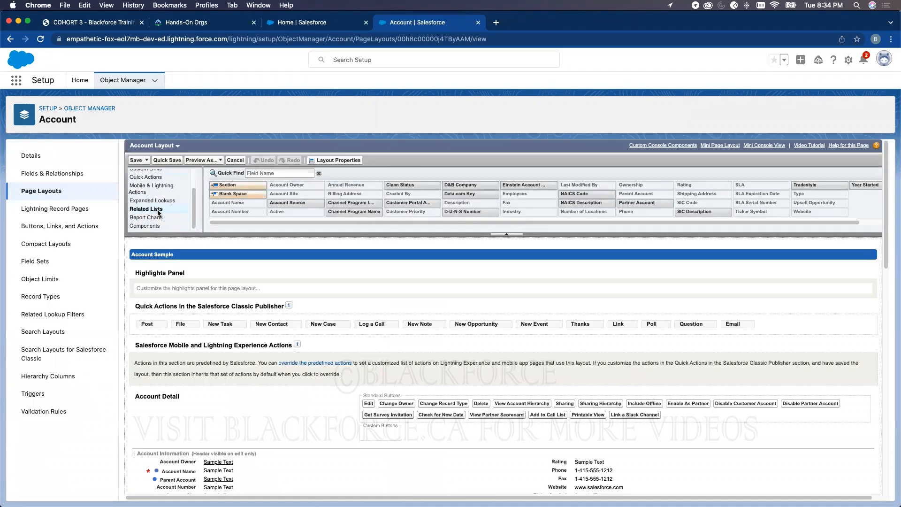
left_click(157, 210)
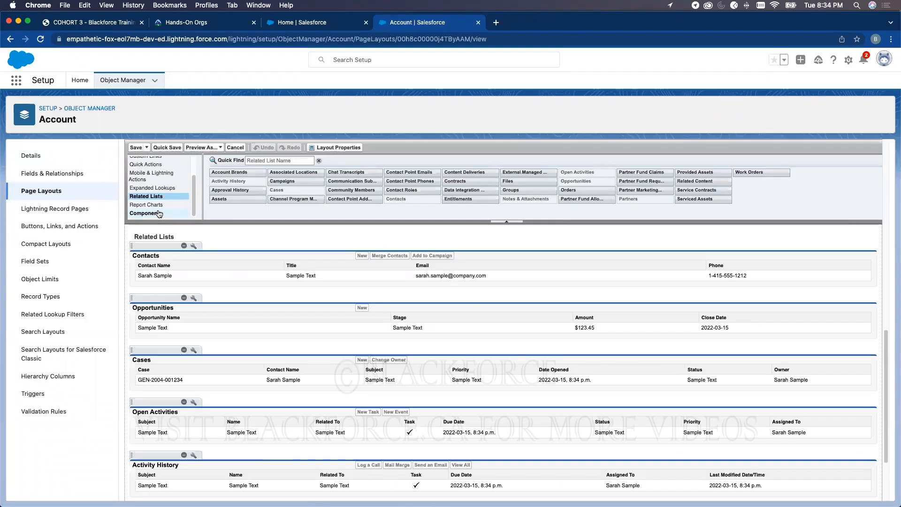
left_click_drag(469, 199, 216, 260)
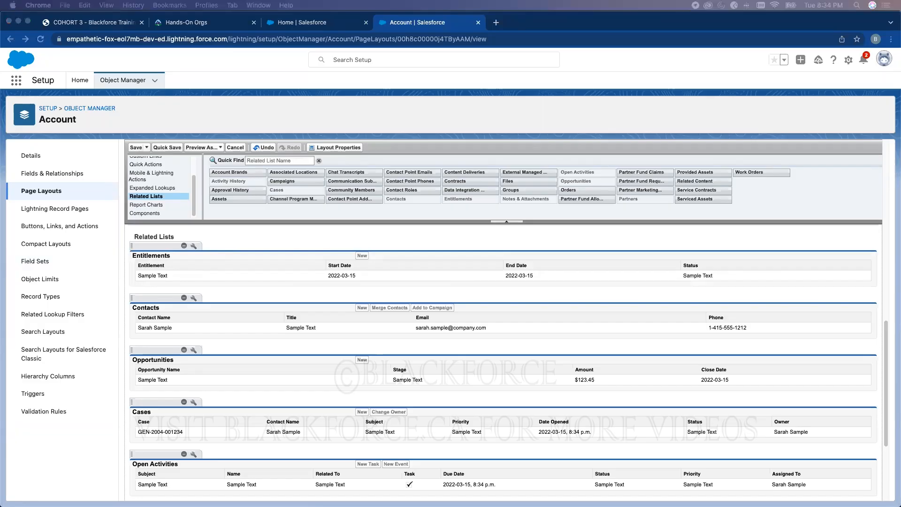
left_click(99, 27)
left_click(98, 24)
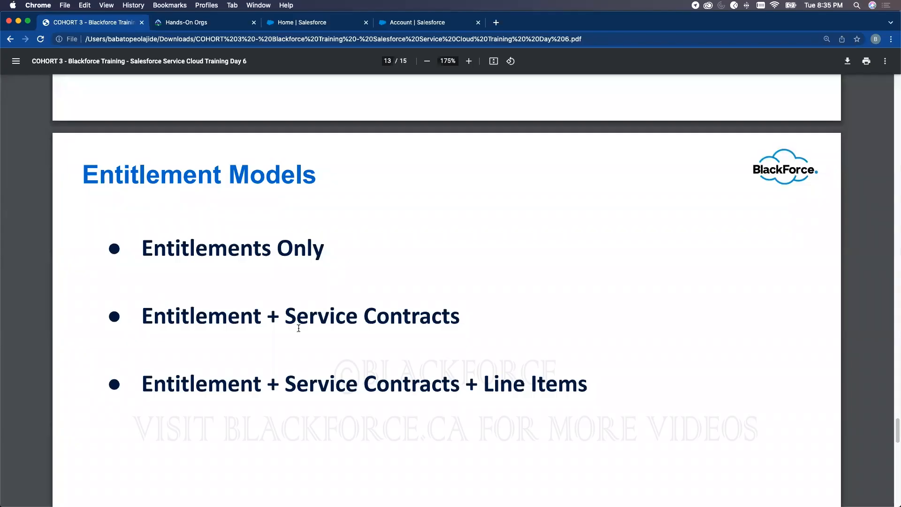
- Return to the Account Layout editor in the Salesforce tab
left_click(415, 24)
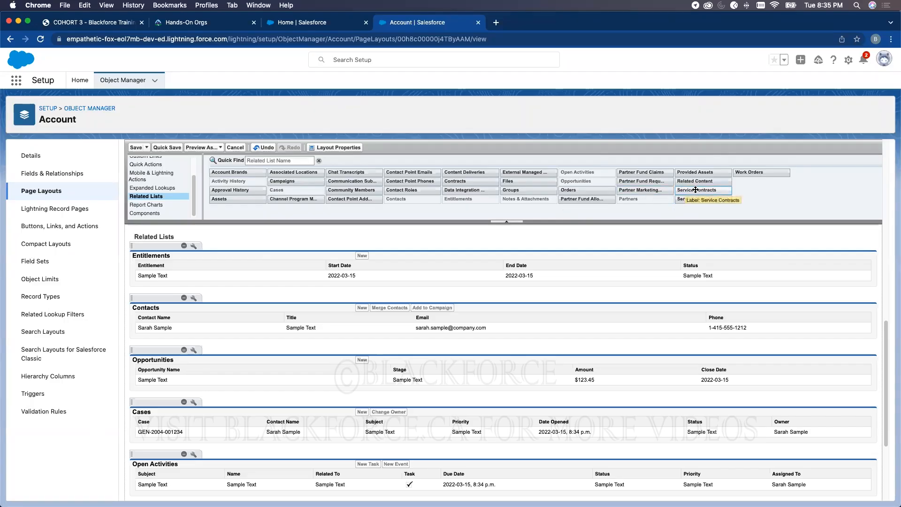
- Drop Service Contracts above Contacts in the Account Layout and save, overwriting user related list customizations
left_click_drag(690, 190, 239, 290)
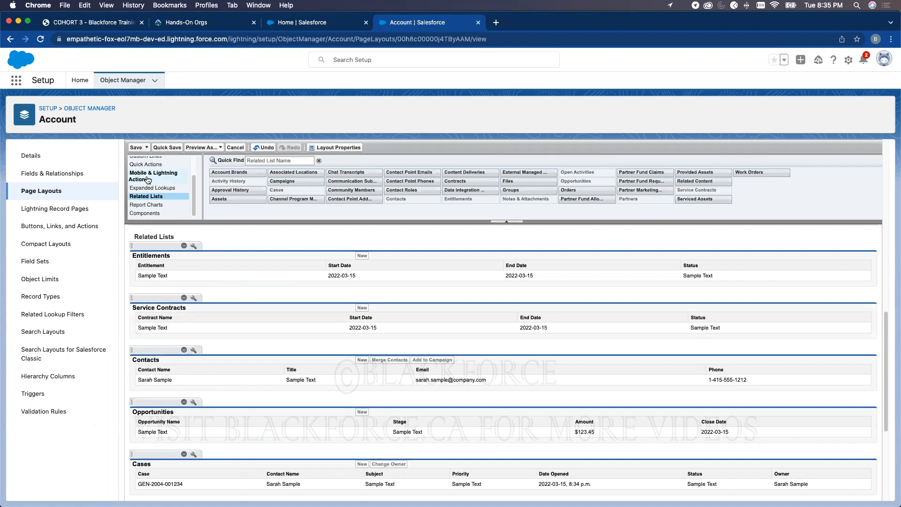
left_click(136, 148)
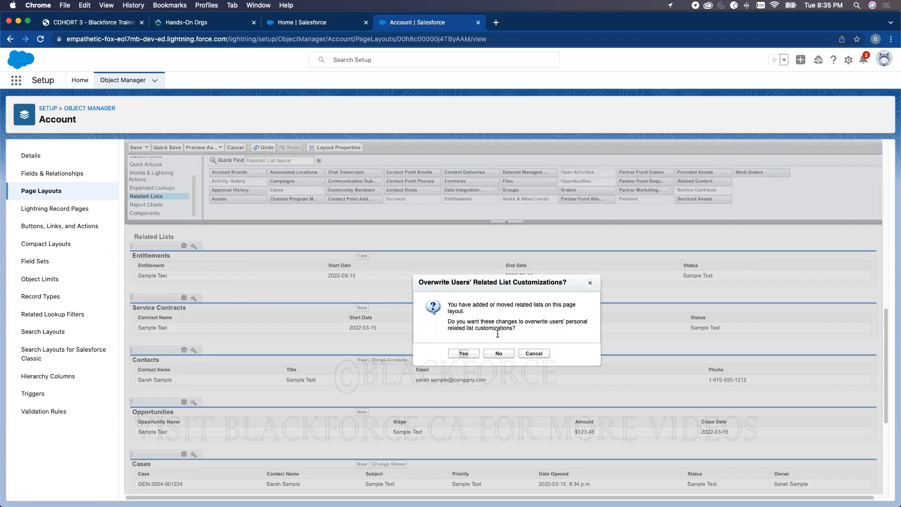
left_click(463, 354)
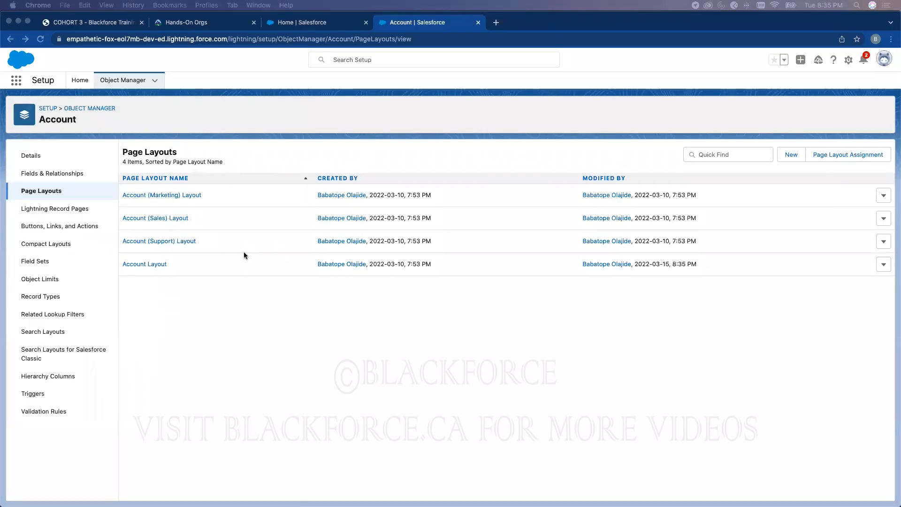
- Filter Object Manager by 'case' and open Case > Page Layouts > Case Layout
left_click(125, 81)
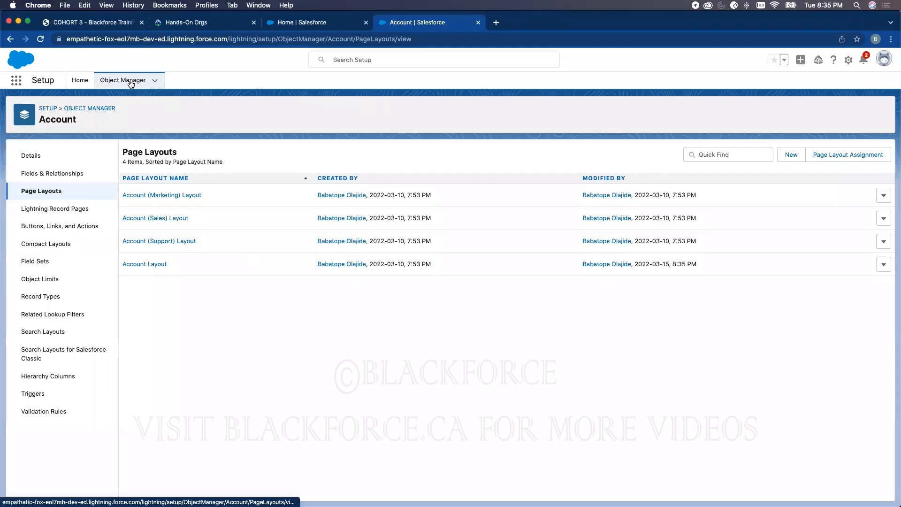
left_click(736, 111)
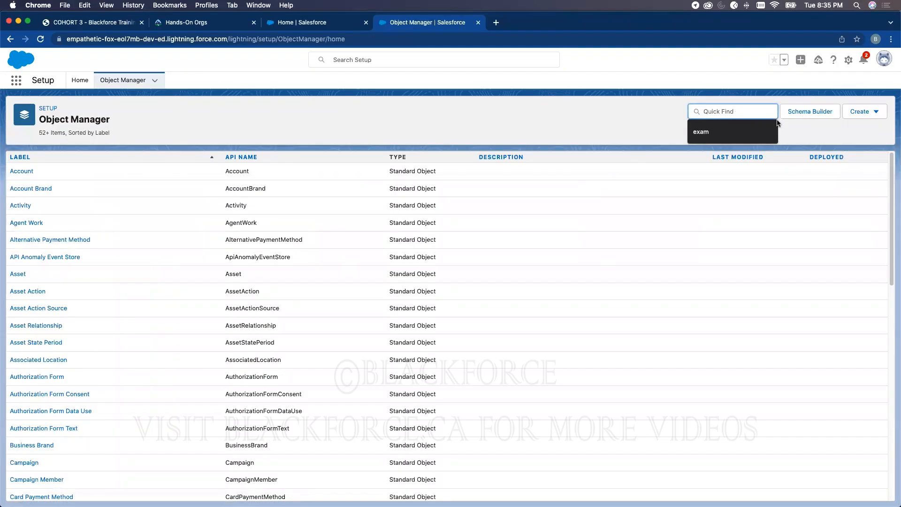
type("case")
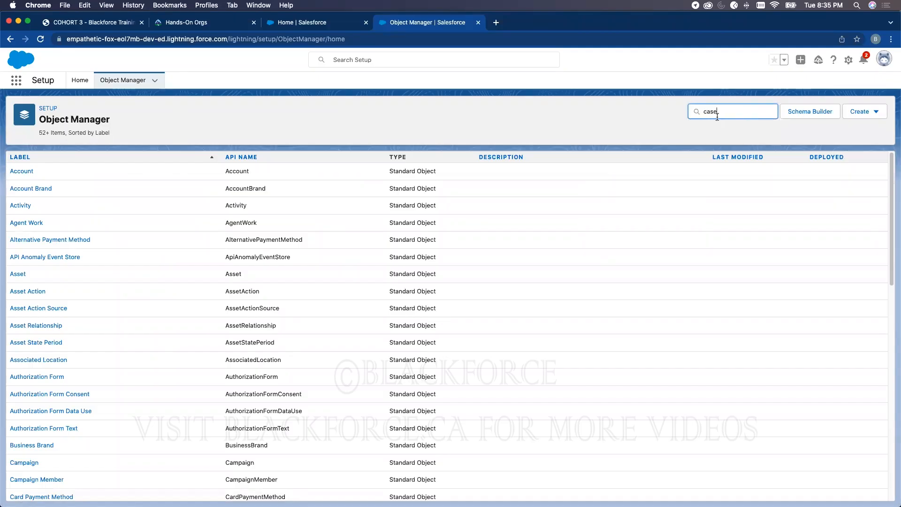
left_click(17, 171)
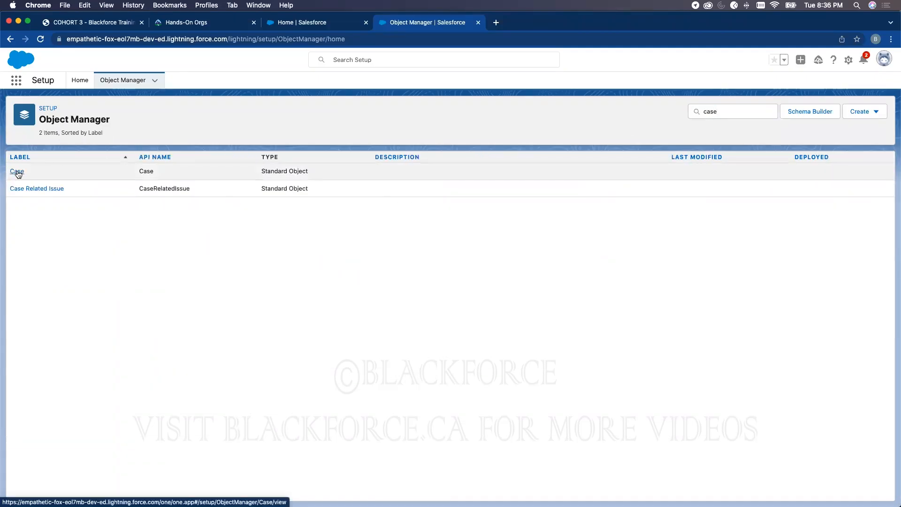
left_click(54, 190)
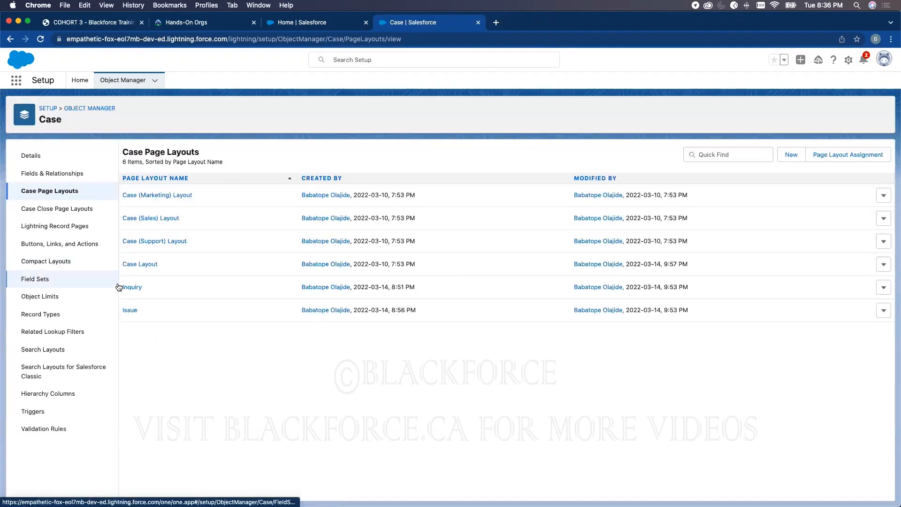
left_click(133, 266)
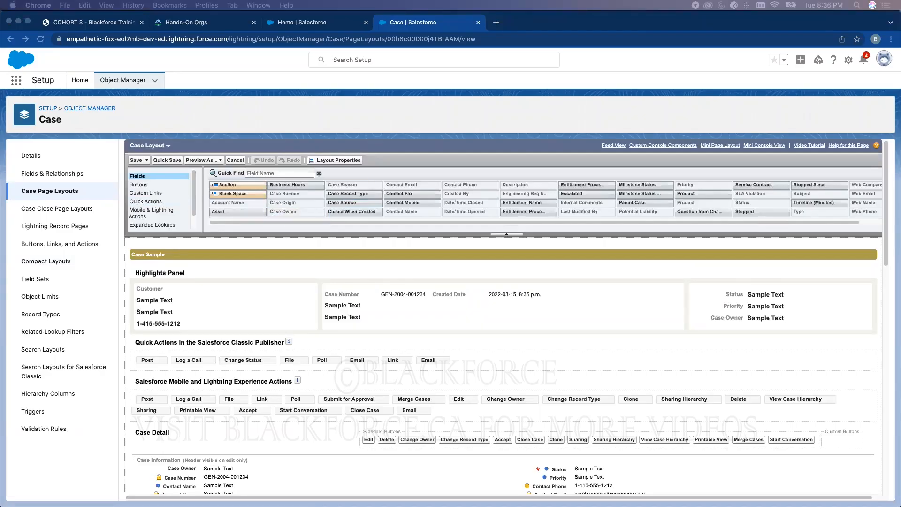
- Launch Service Console, open case 00001031, and choose Edit Page for its record page
left_click(284, 24)
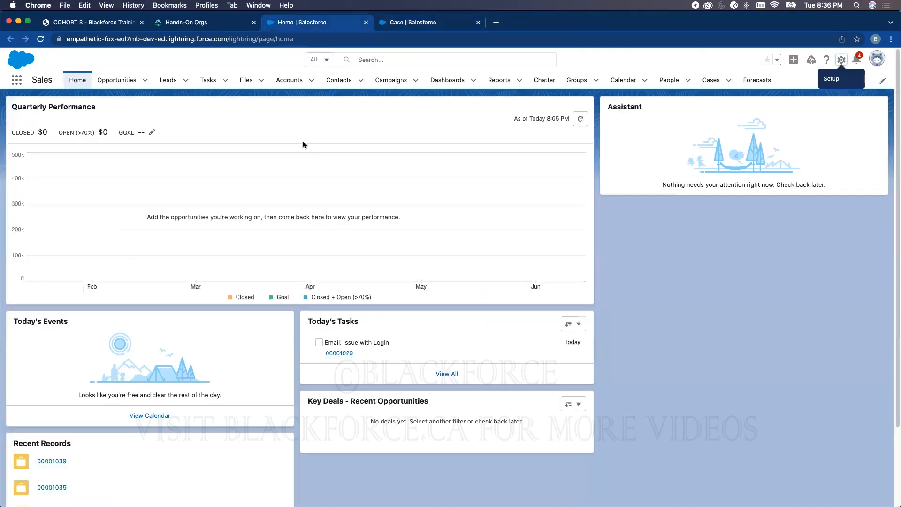
left_click(16, 79)
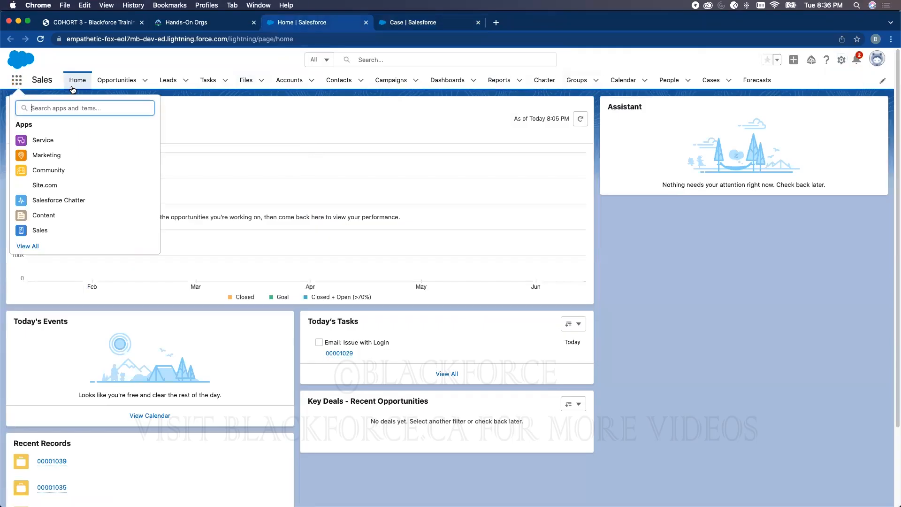
type("servi")
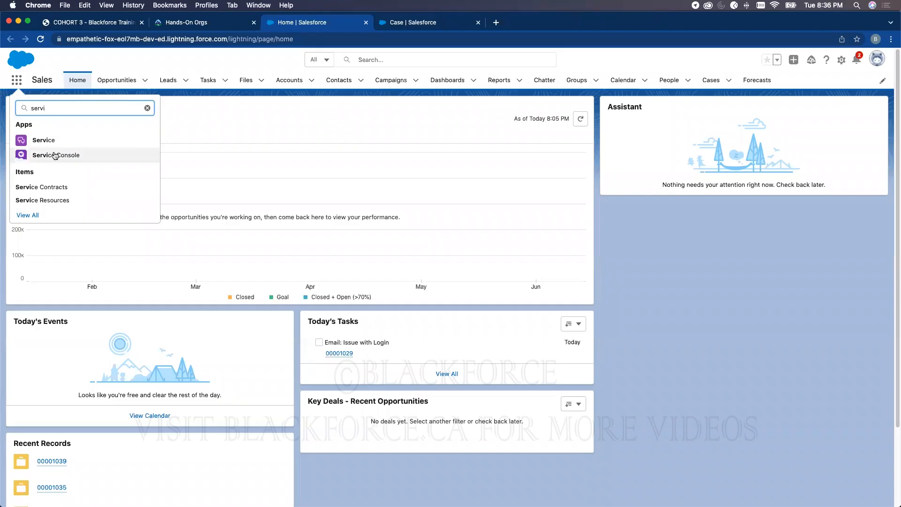
left_click(128, 155)
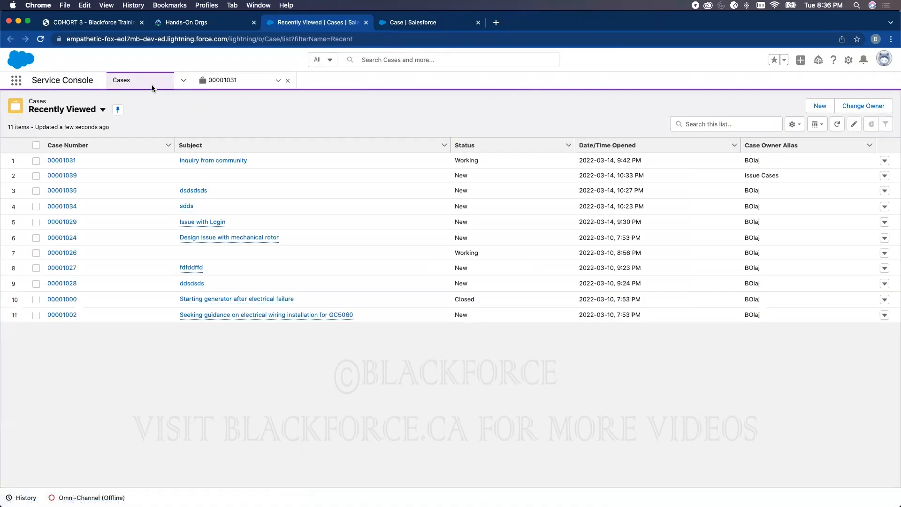
left_click(61, 162)
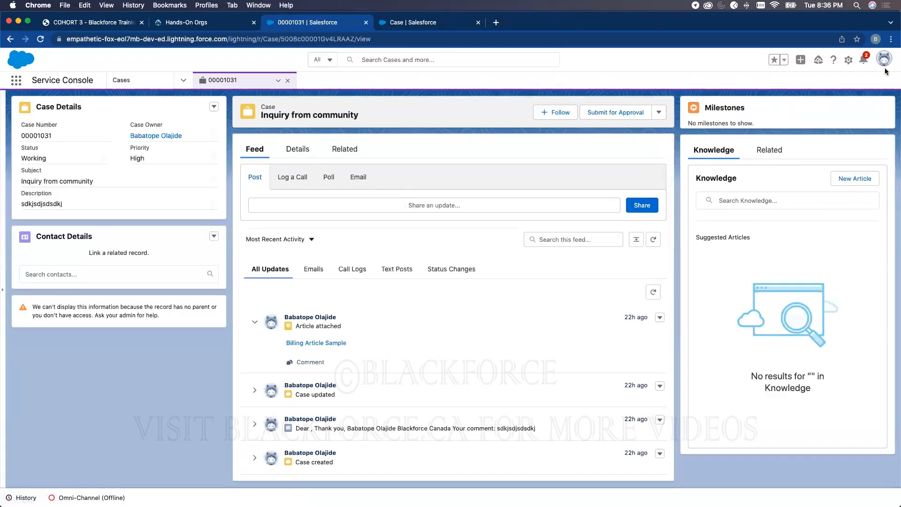
left_click(848, 60)
left_click(803, 164)
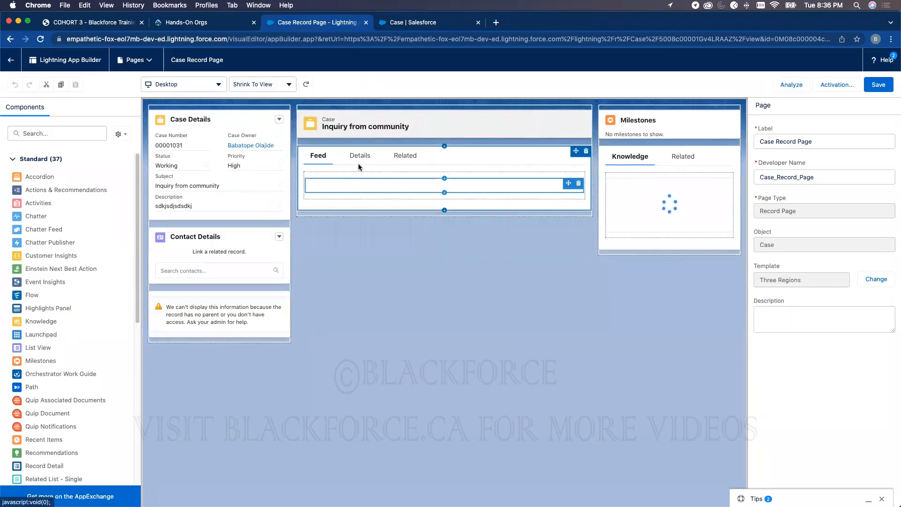
- Make Details the default tab of the Case Record Page's Tabs component
left_click(359, 166)
left_click_drag(782, 190, 781, 168)
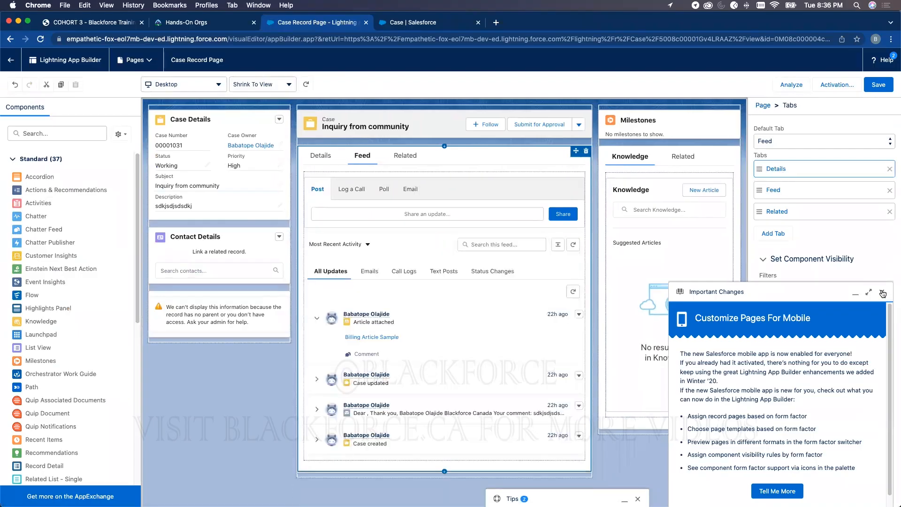
left_click(882, 294)
left_click(332, 158)
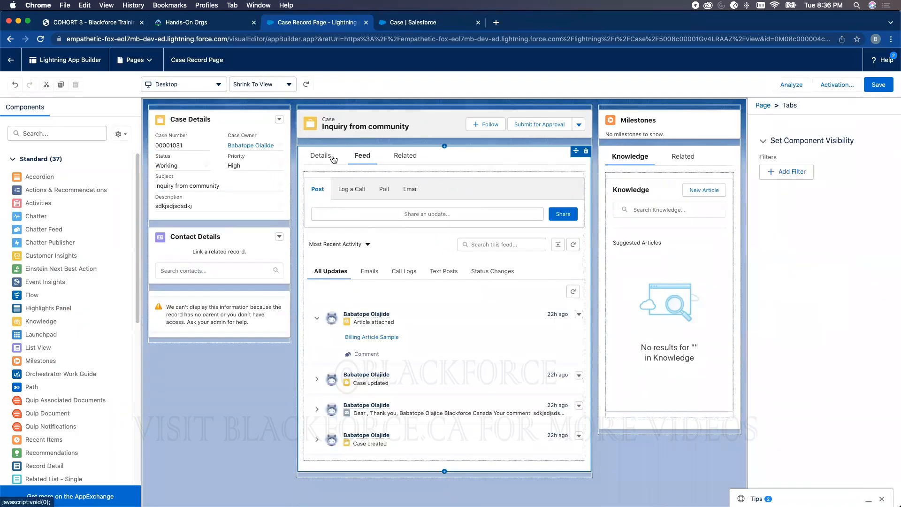
left_click(820, 141)
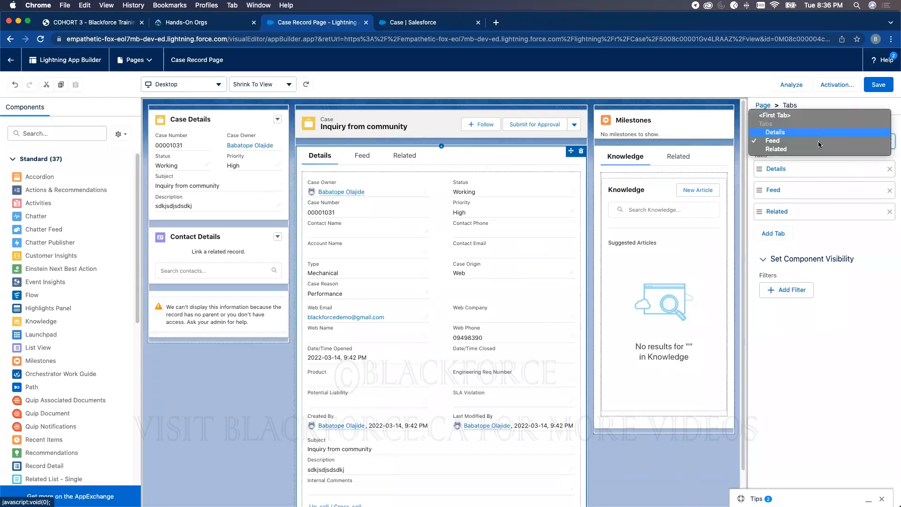
left_click(783, 133)
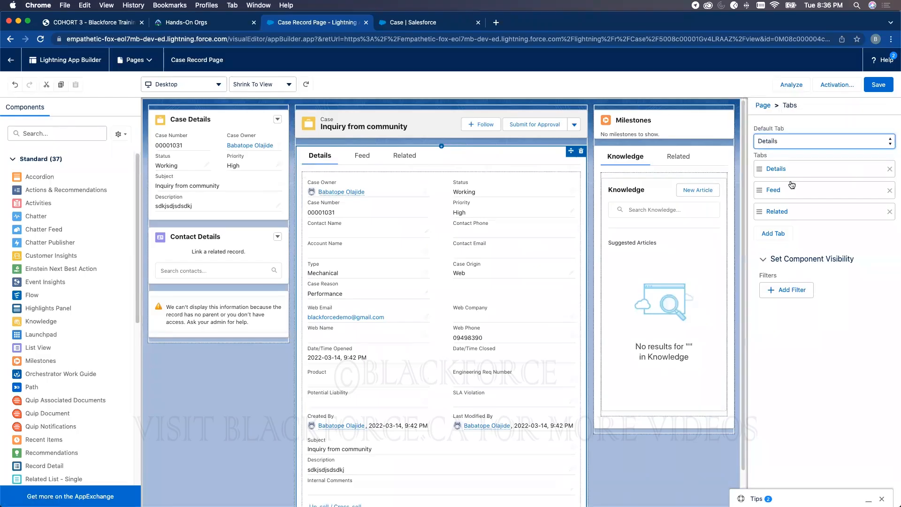
- Save the Case Record Page, close Activation unchanged, and go back to the case
left_click(874, 87)
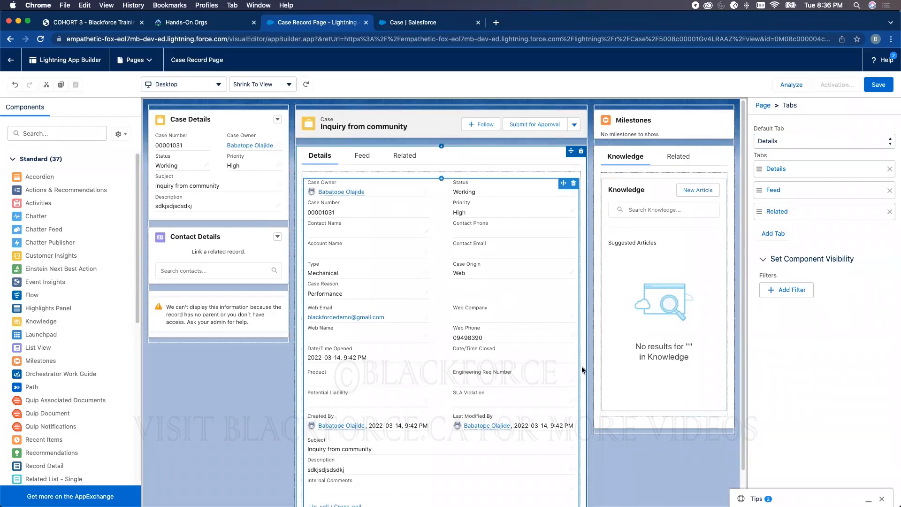
left_click(837, 84)
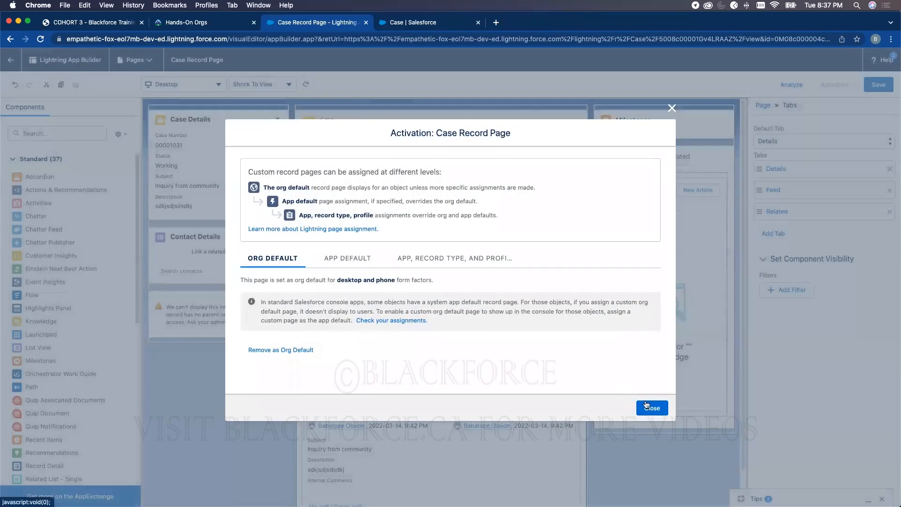
left_click(650, 407)
left_click(10, 60)
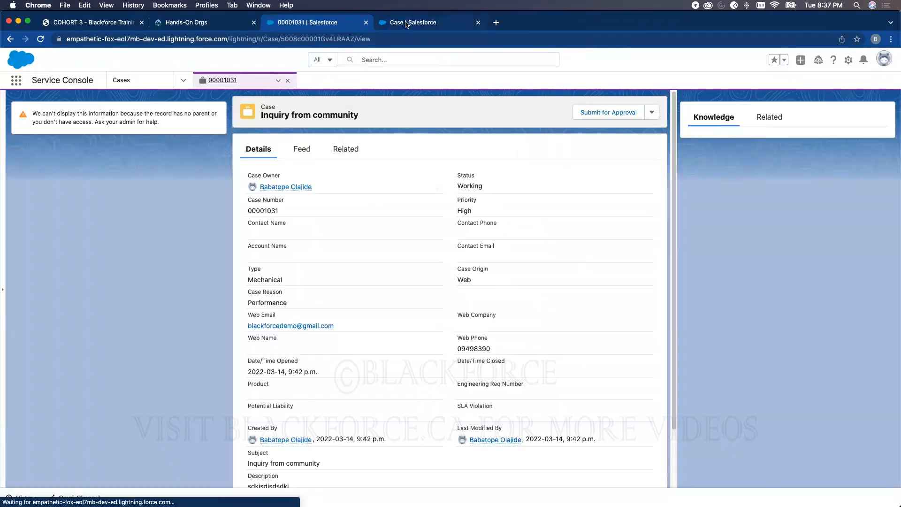
- Back in the Case Layout editor, drop a new Section above Case Information
left_click(407, 23)
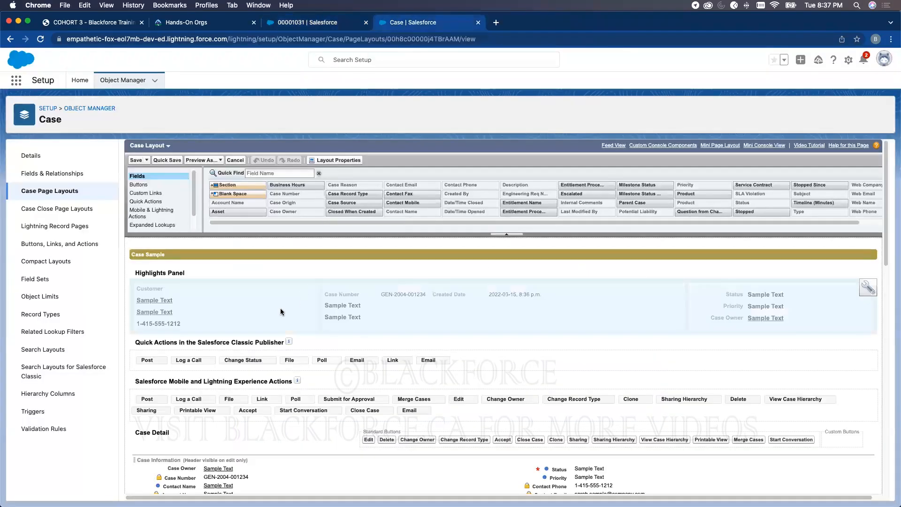
scroll(419, 336, "down", 2)
scroll(419, 335, "down", 3)
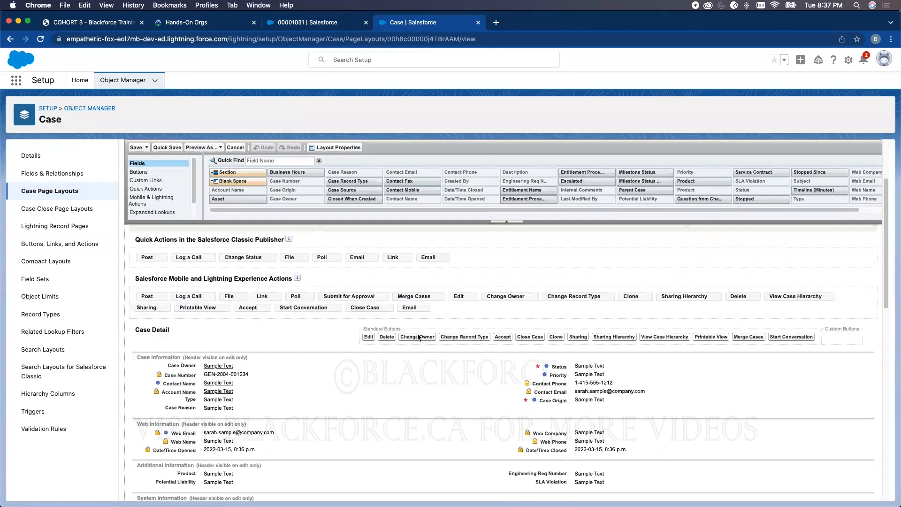
left_click(336, 20)
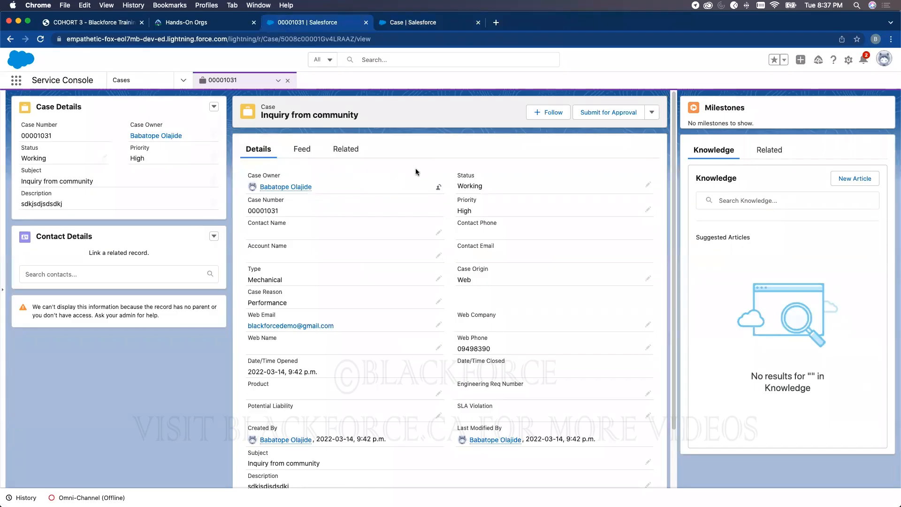
left_click(397, 25)
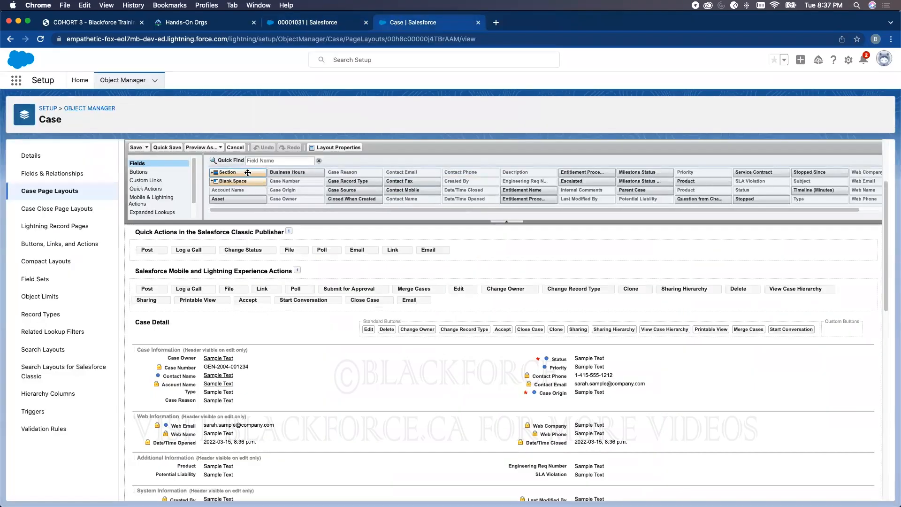
left_click_drag(243, 172, 221, 352)
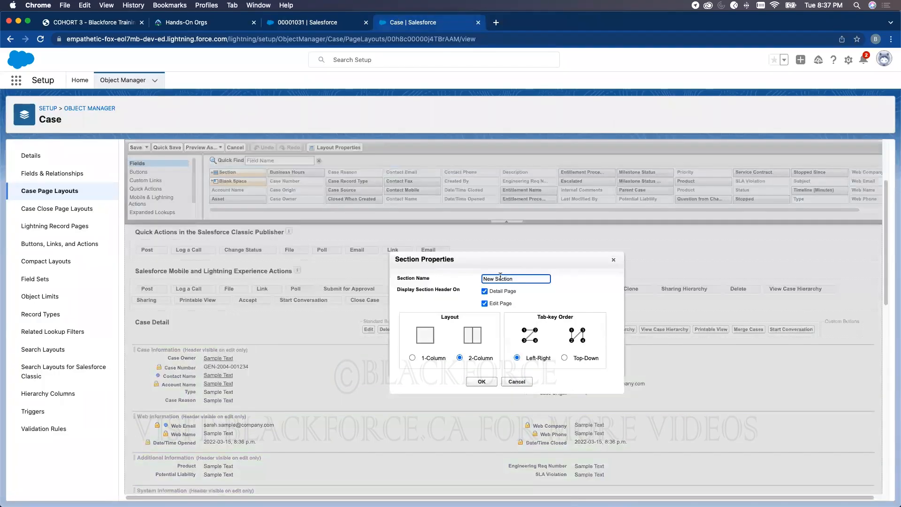
- Name the new section 'Entitlement & Milestones' and confirm it
left_click_drag(513, 282, 446, 280)
type("Entitlement & Milestones")
left_click(477, 382)
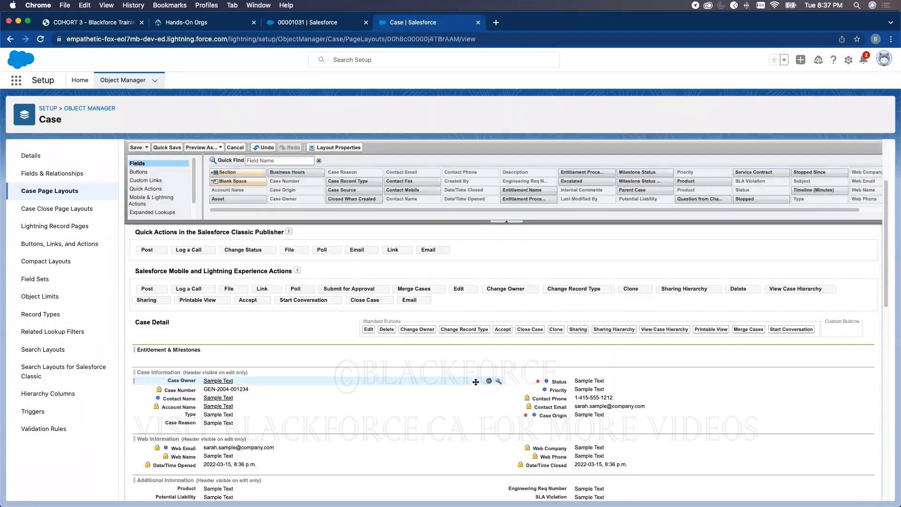
- Add Entitlement Name, Entitlement Process Start/End Time and Milestone Status to the section, then save
key("super+Tab")
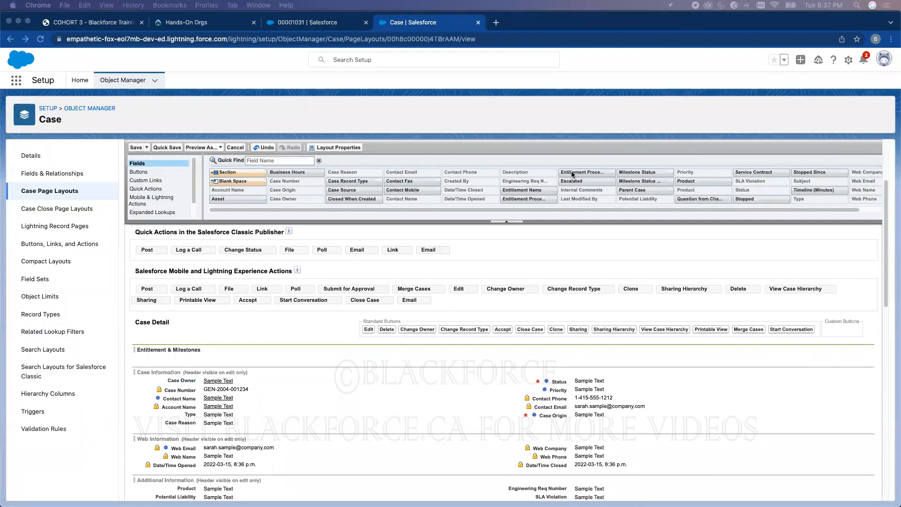
key("super+Tab")
left_click_drag(581, 172, 237, 353)
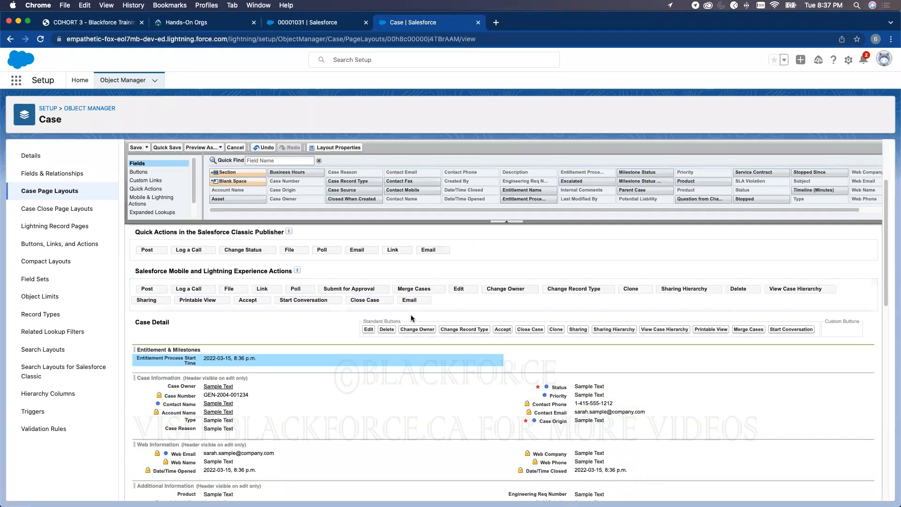
left_click_drag(522, 189, 211, 357)
left_click_drag(524, 198, 314, 375)
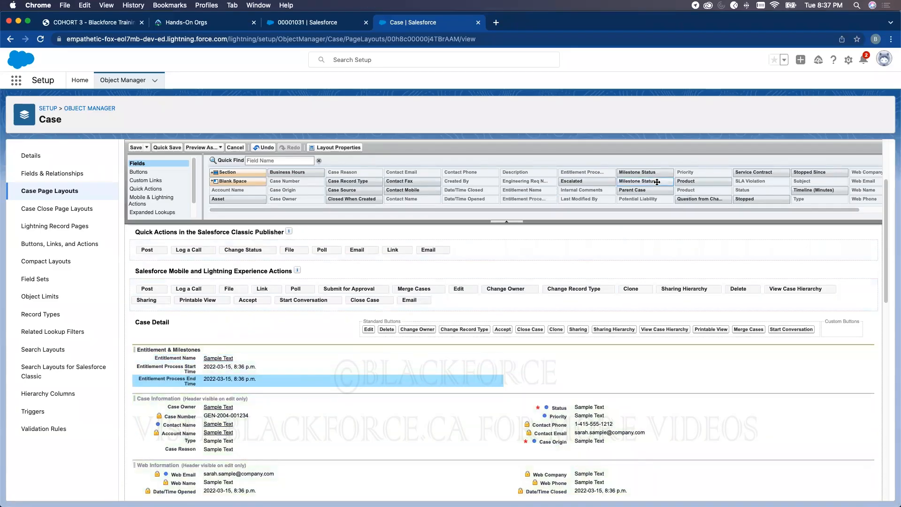
left_click_drag(655, 181, 640, 362)
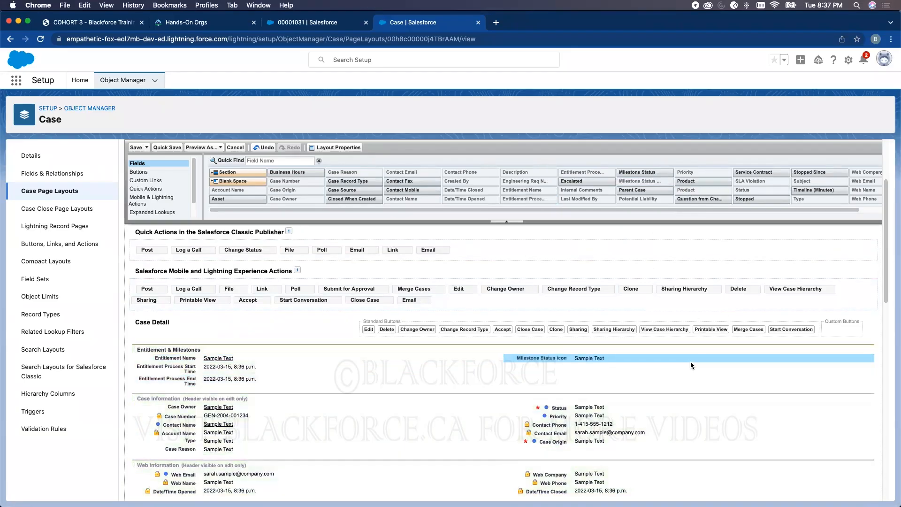
left_click_drag(637, 172, 593, 365)
left_click(858, 349)
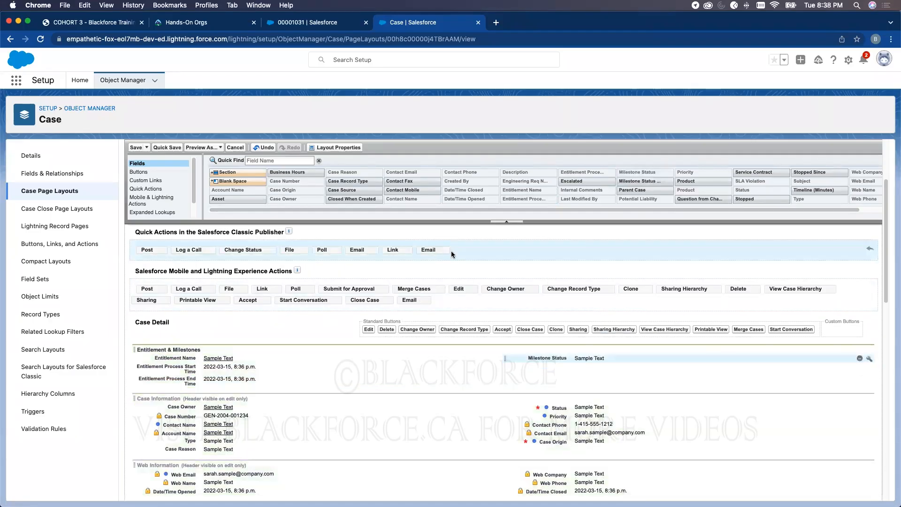
left_click(135, 147)
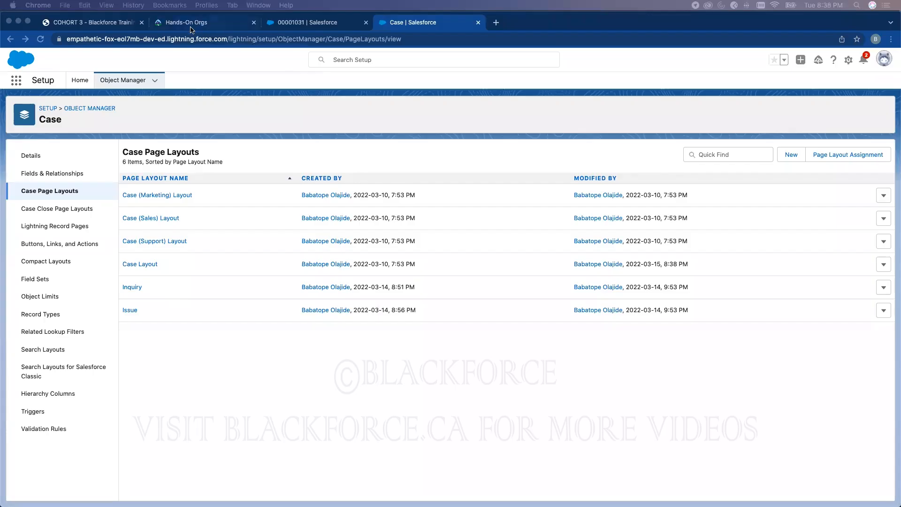
- Once the Case Layout is saved, bring up the Day 6 training PDF's Entitlement Models slide
left_click(111, 24)
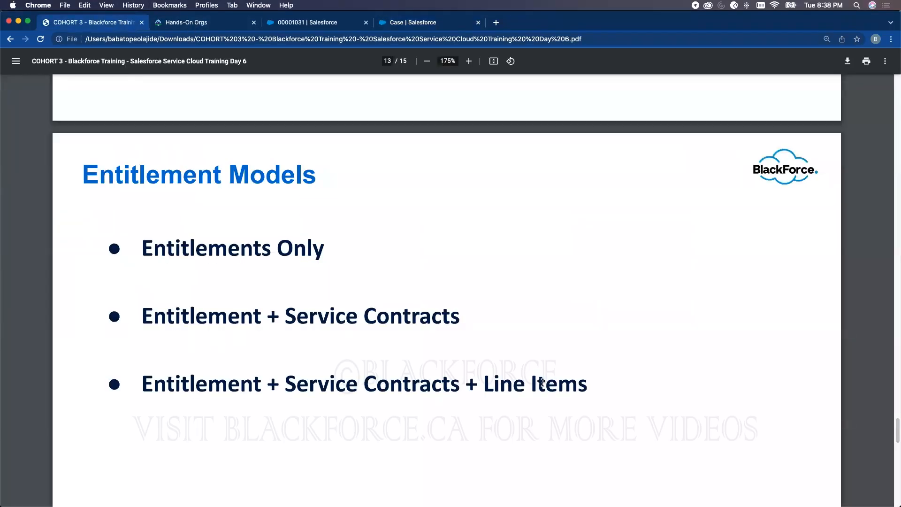
- Return to Setup's Case page layouts list, which shows six layouts including Case Layout
left_click(395, 23)
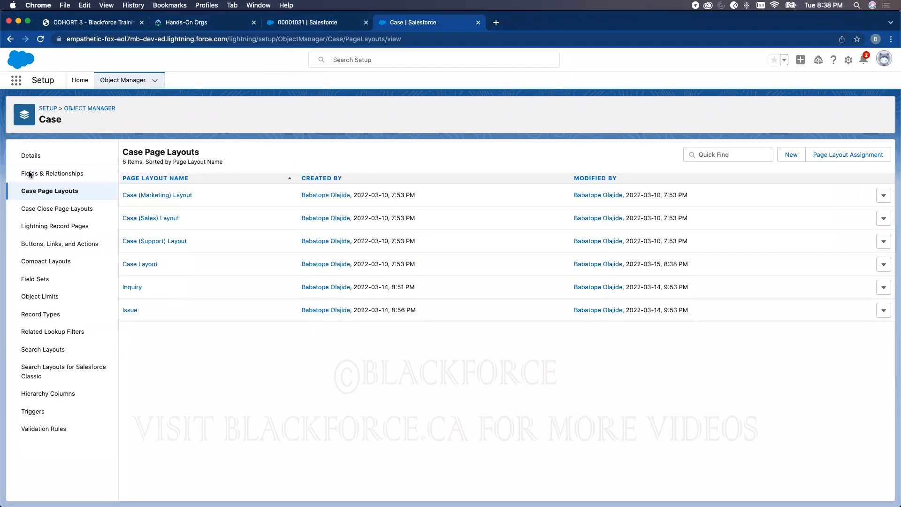
- Filter Object Manager for 'serv' and open the Service Contract object's page layouts
left_click(145, 266)
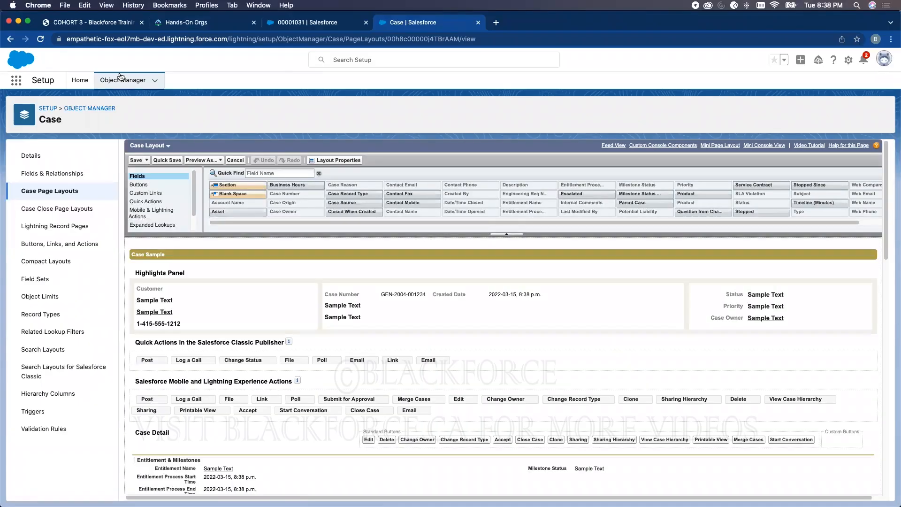
left_click(123, 80)
left_click(725, 111)
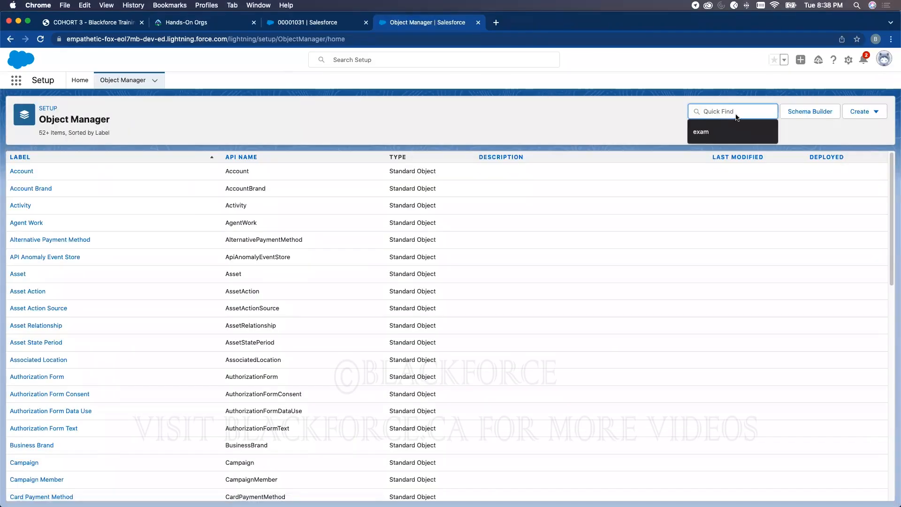
type("service")
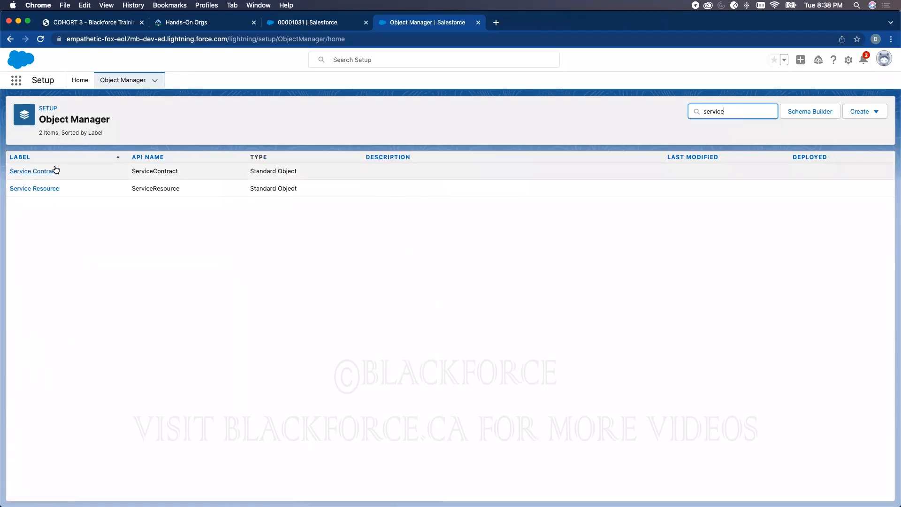
left_click(50, 172)
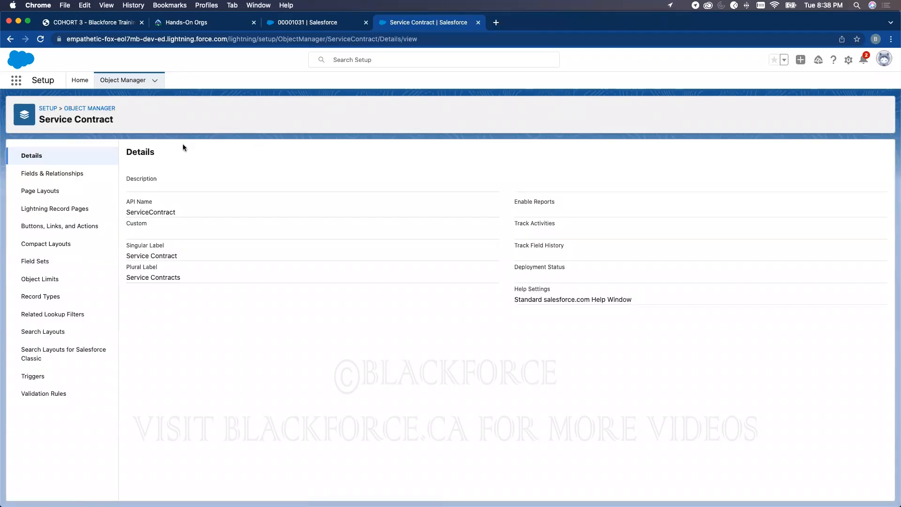
left_click(54, 193)
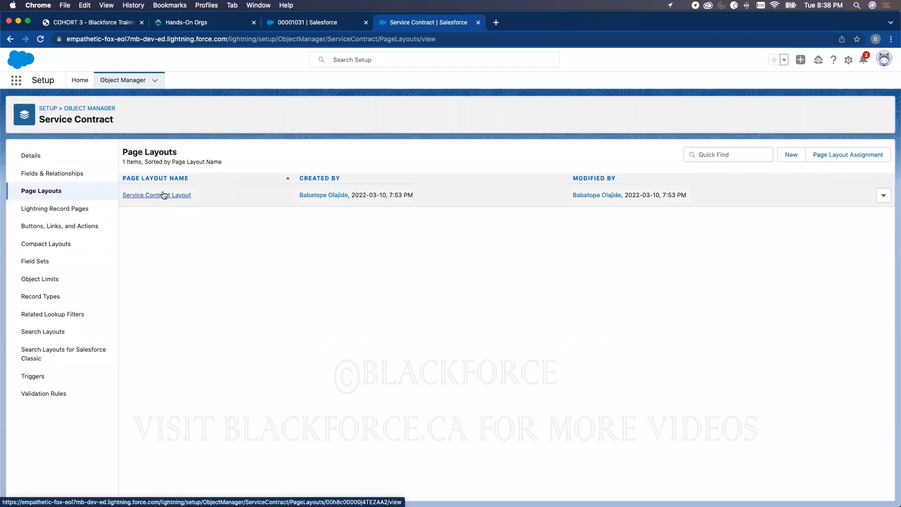
- Drag the Entitlements and Service Contracts related lists into Service Contract Layout, save, and confirm overwrite
left_click(164, 196)
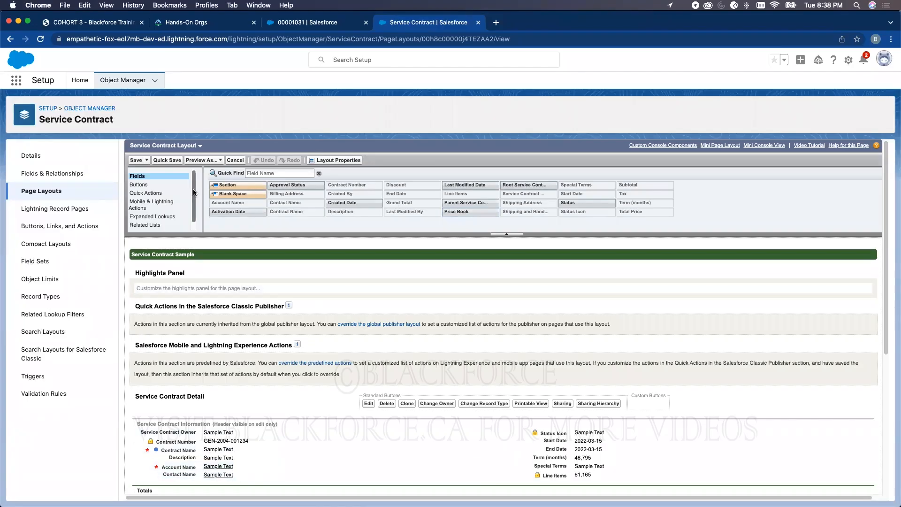
scroll(155, 207, "down", 1)
left_click(138, 218)
scroll(141, 218, "down", 5)
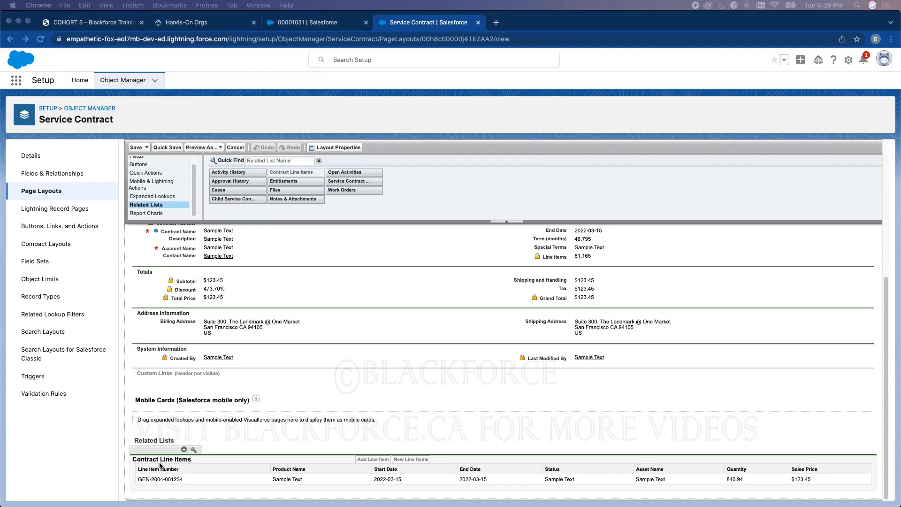
left_click(301, 183)
left_click_drag(285, 181, 193, 479)
left_click_drag(349, 181, 245, 488)
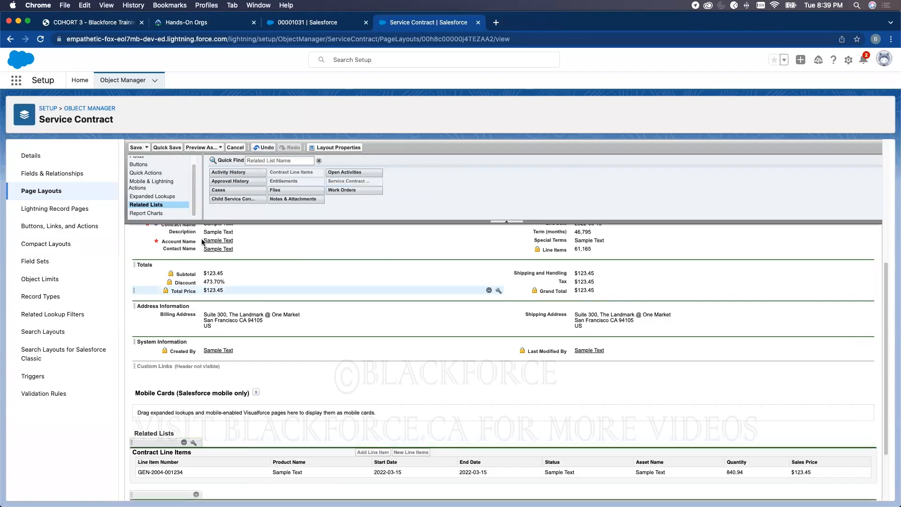
left_click(136, 148)
left_click(460, 354)
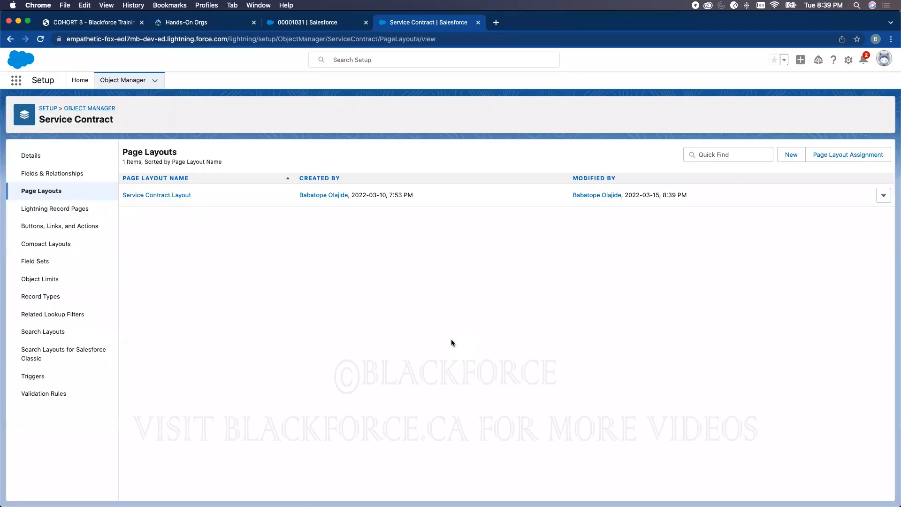
- Search Object Manager for 'ent' and open the Entitlement object
left_click(140, 88)
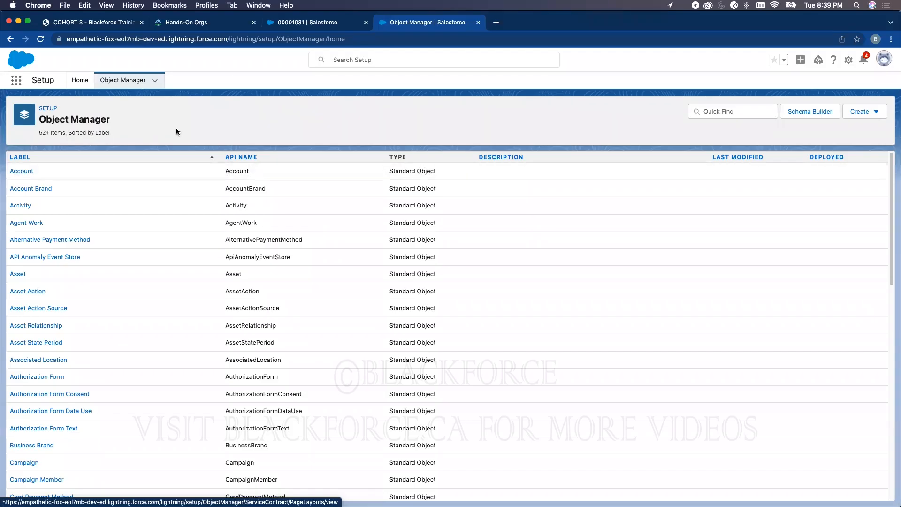
left_click(747, 111)
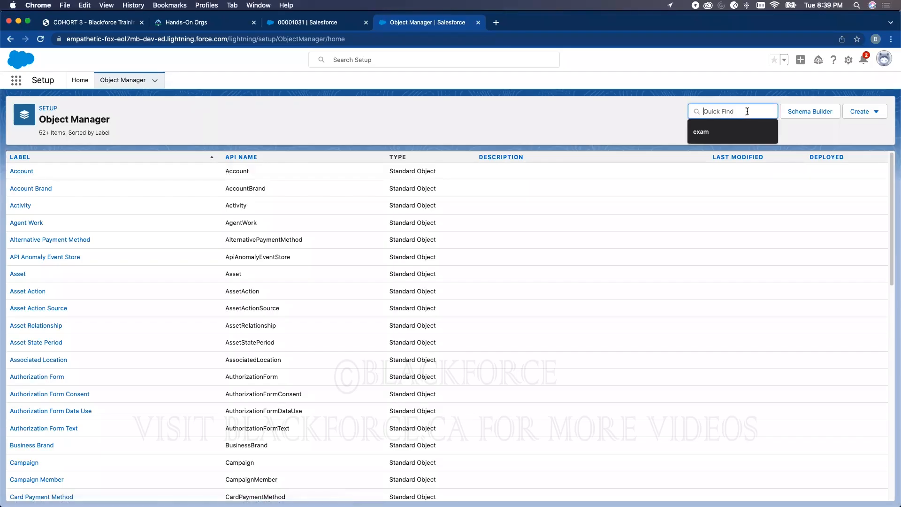
type("enti")
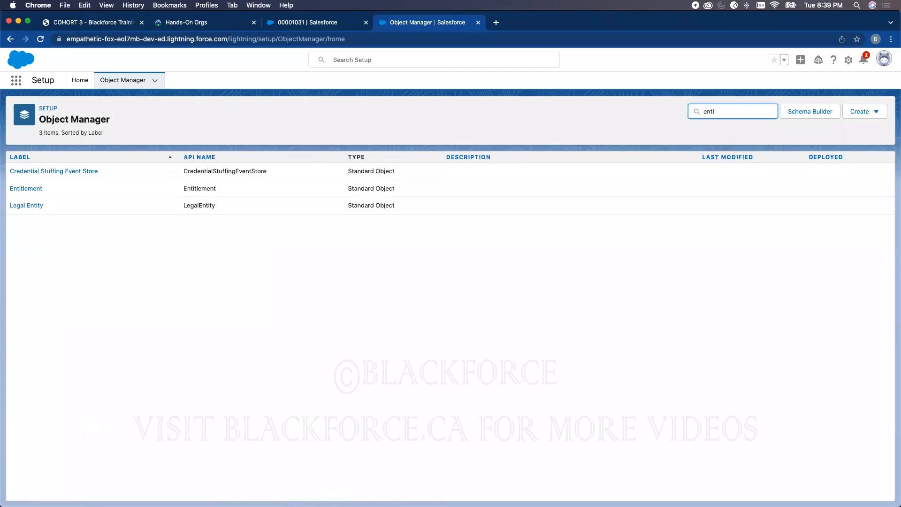
left_click(18, 188)
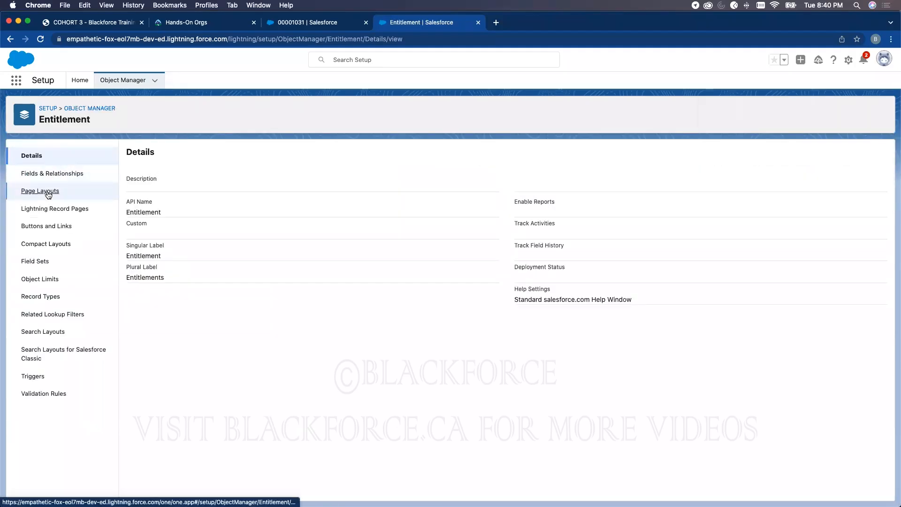
- Place Remaining Work Orders, then Contract Line Item, in Entitlement Layout's Entitlement Information section and save
left_click(77, 191)
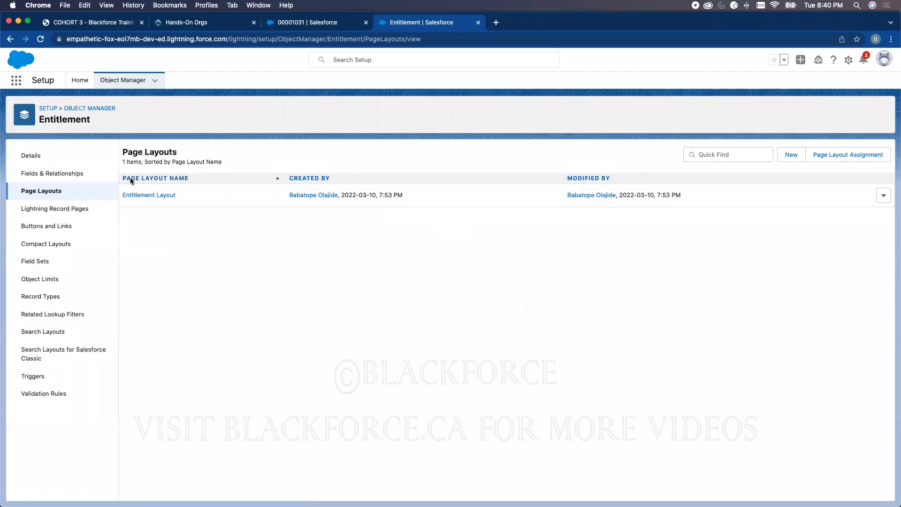
left_click(141, 195)
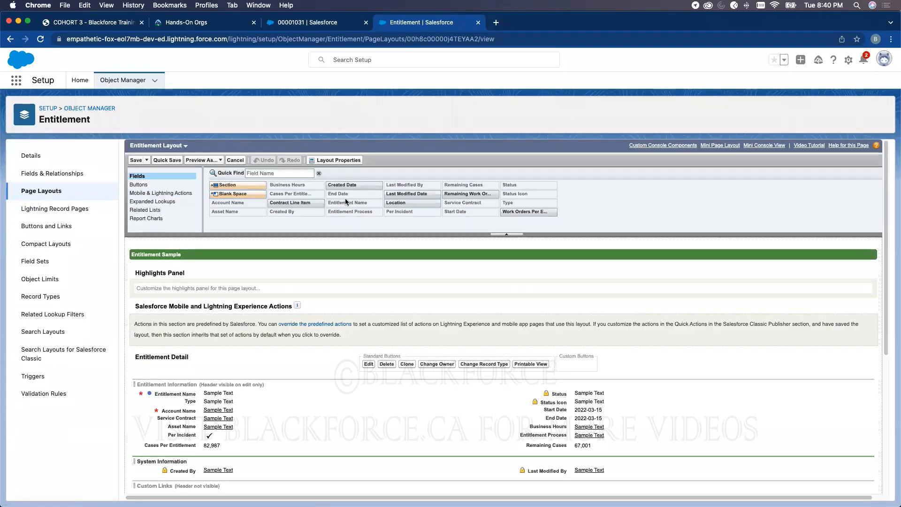
scroll(482, 221, "down", 1)
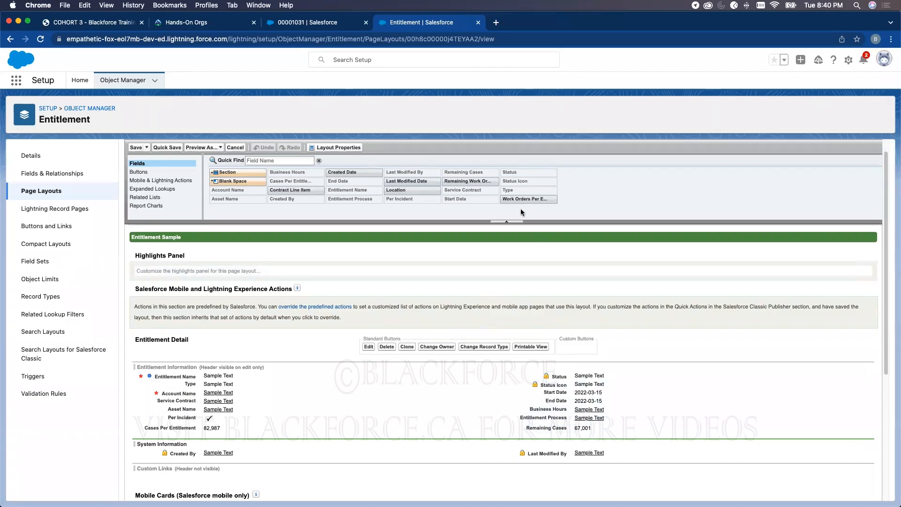
left_click_drag(467, 181, 581, 430)
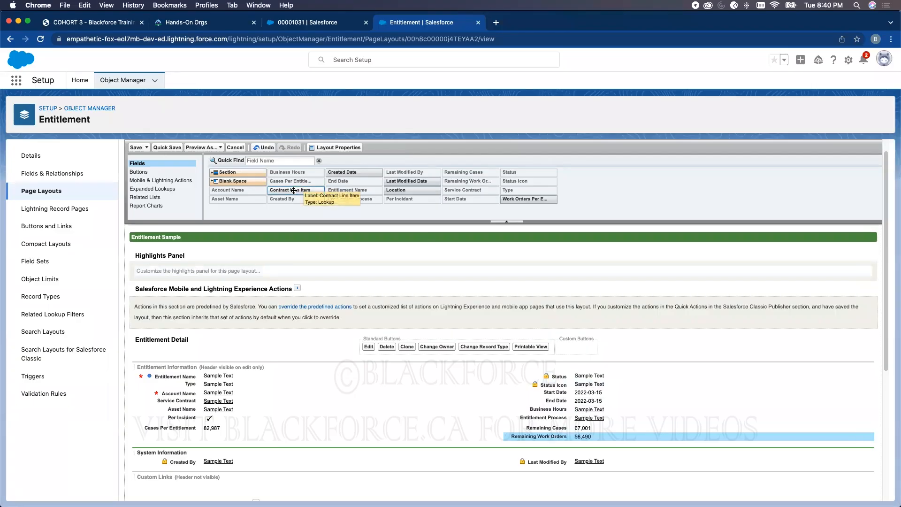
left_click_drag(296, 189, 626, 443)
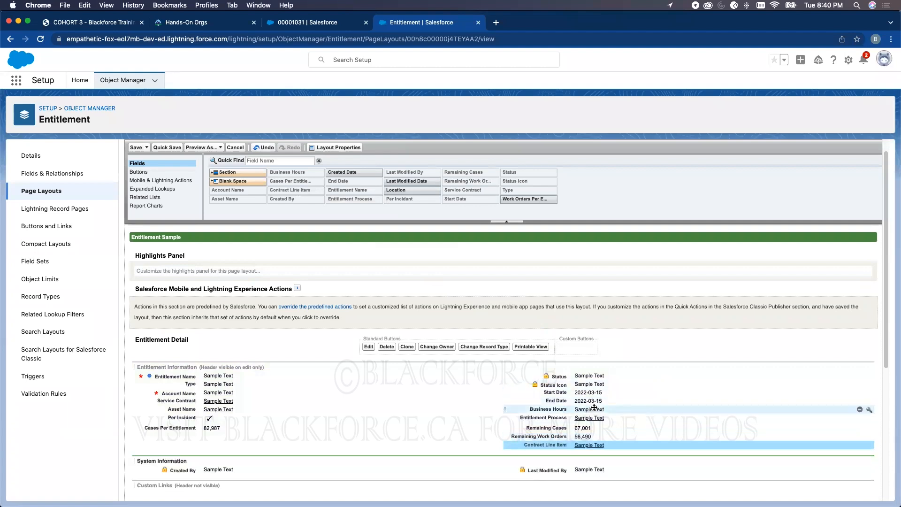
left_click(136, 147)
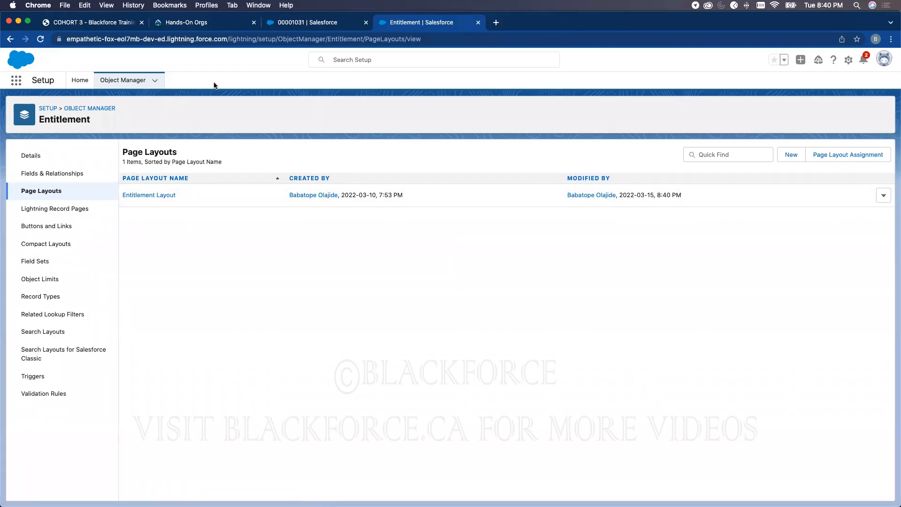
left_click(282, 24)
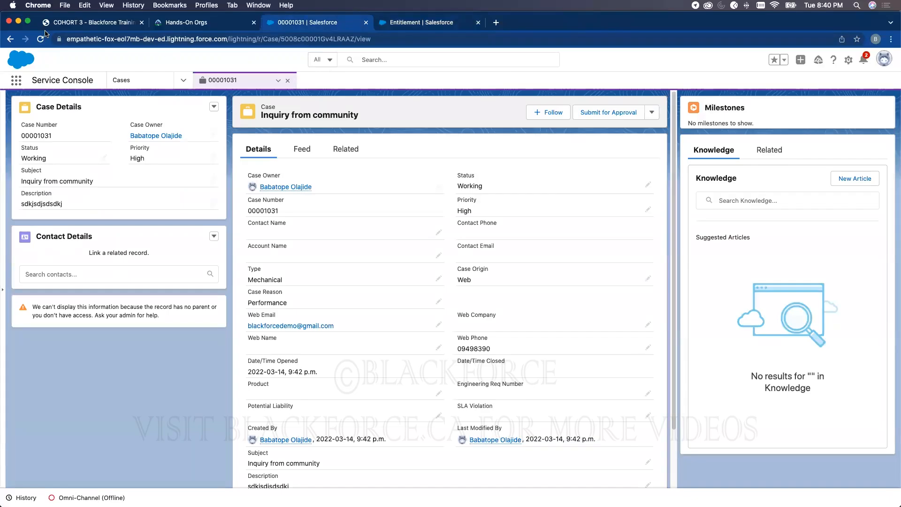
left_click(41, 40)
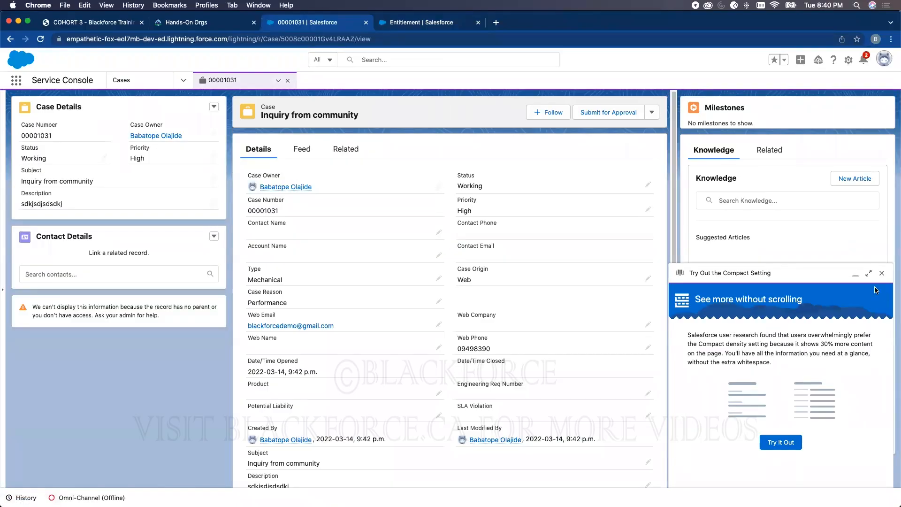
left_click(882, 273)
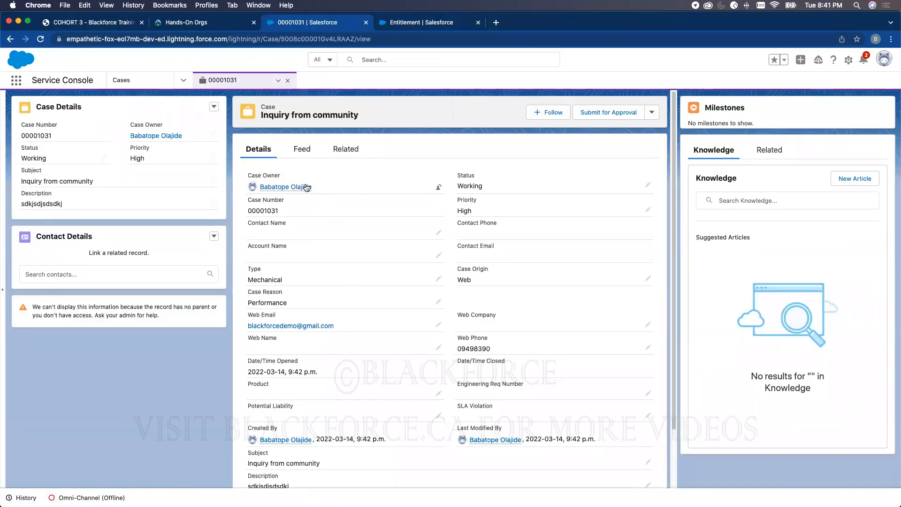
left_click(416, 26)
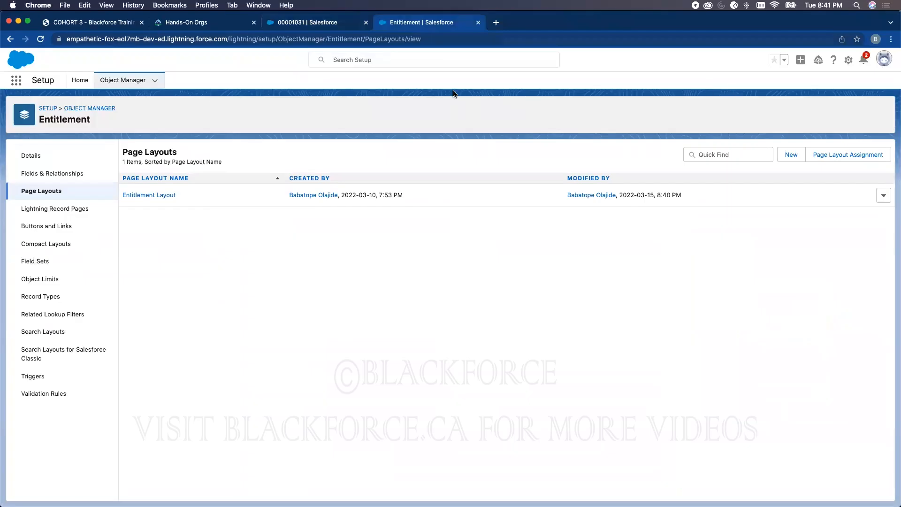
- Filter Object Manager for 'case' and open the Case Layout for editing
left_click(122, 81)
left_click(742, 112)
type("case")
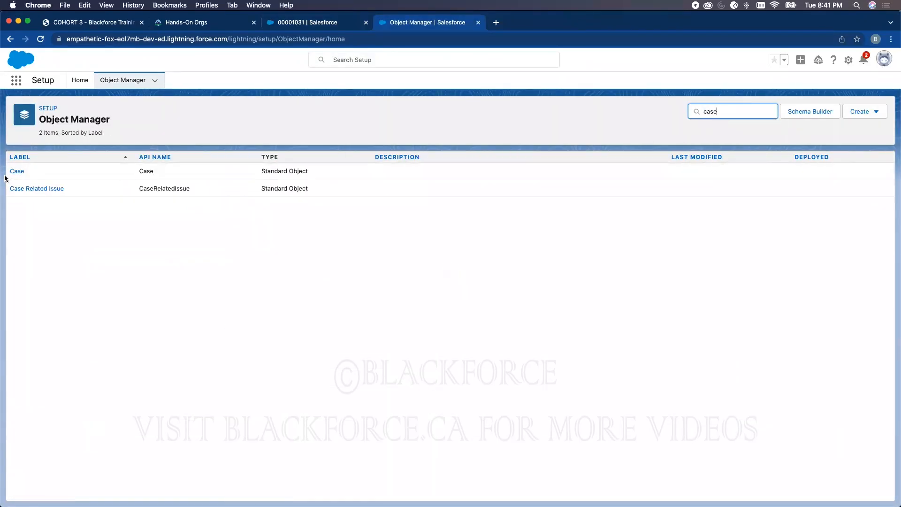
left_click(17, 172)
left_click(60, 190)
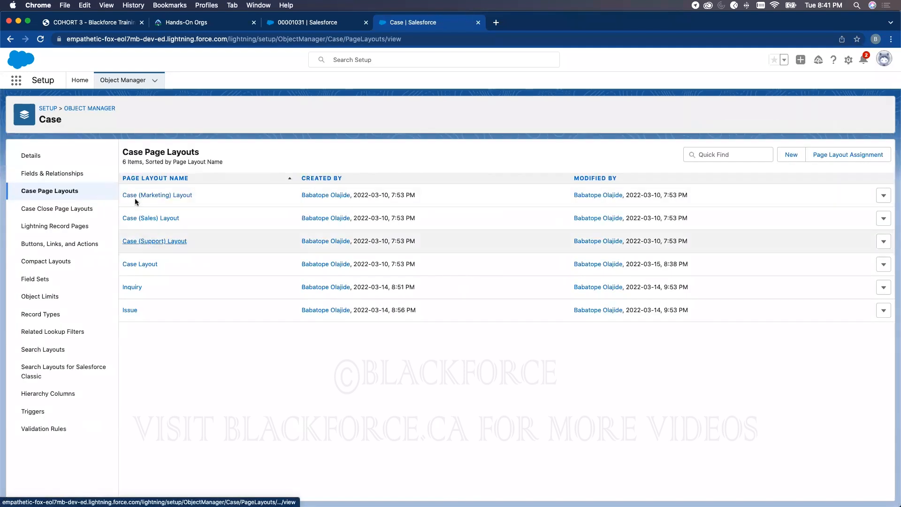
left_click(137, 264)
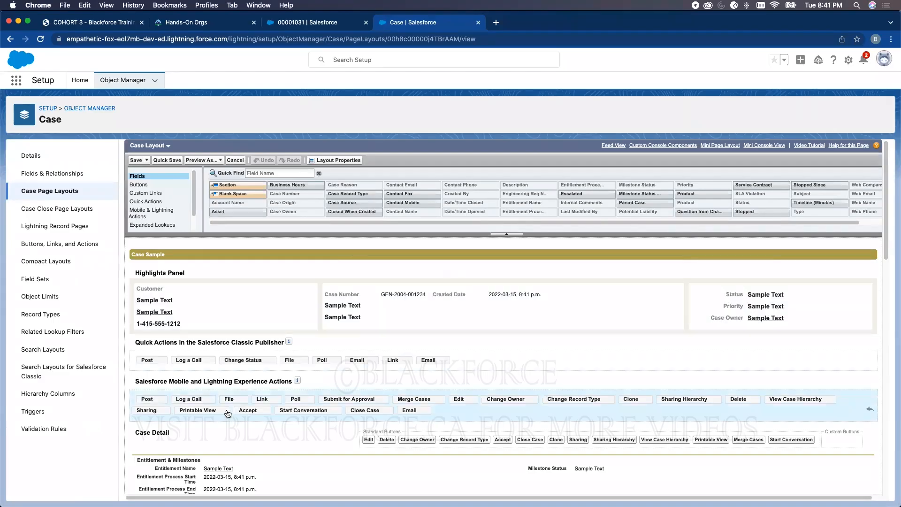
scroll(203, 354, "down", 5)
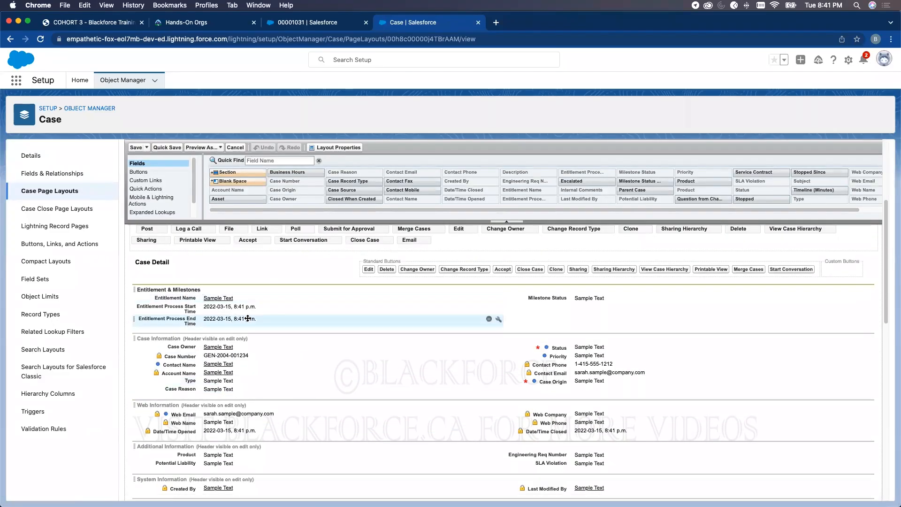
- Preview the Case Layout as the System Administrator profile
left_click(201, 148)
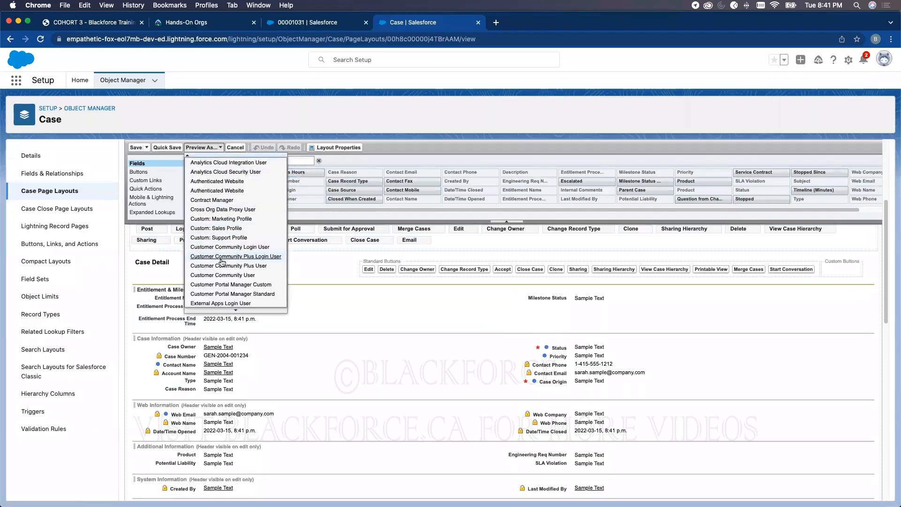
scroll(222, 263, "down", 4)
scroll(237, 296, "down", 9)
scroll(236, 297, "down", 7)
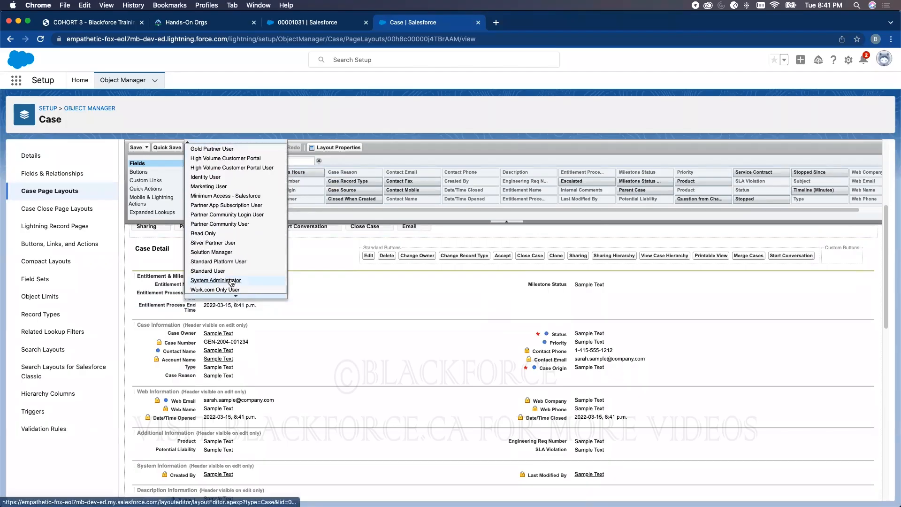
left_click(231, 281)
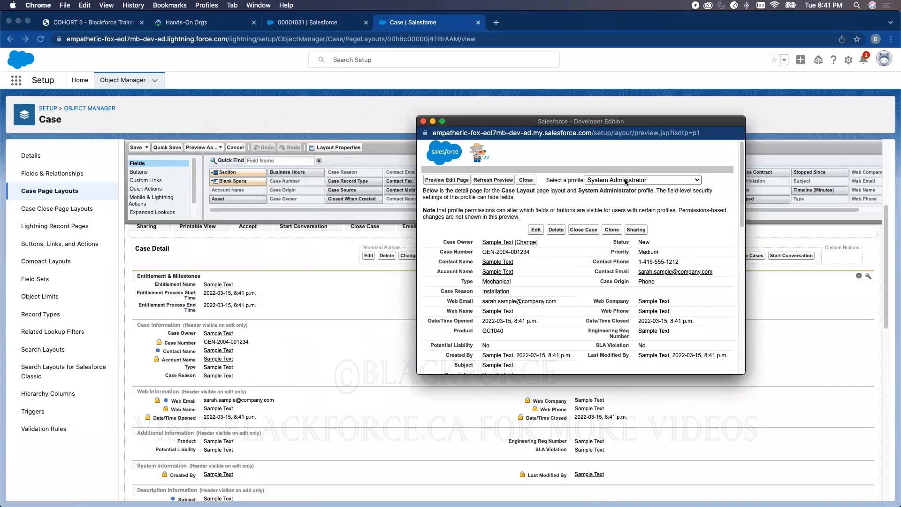
- Close the layout preview and show the Case object's Fields & Relationships list
left_click(423, 122)
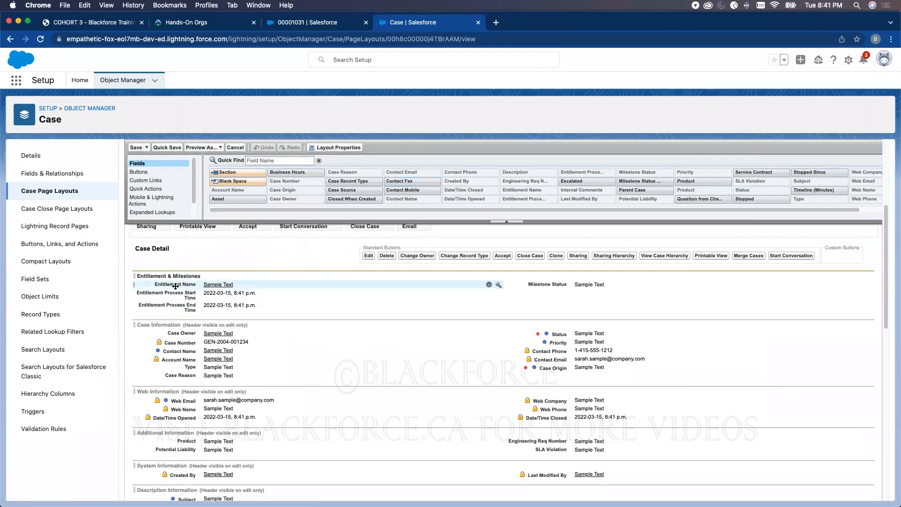
left_click(52, 174)
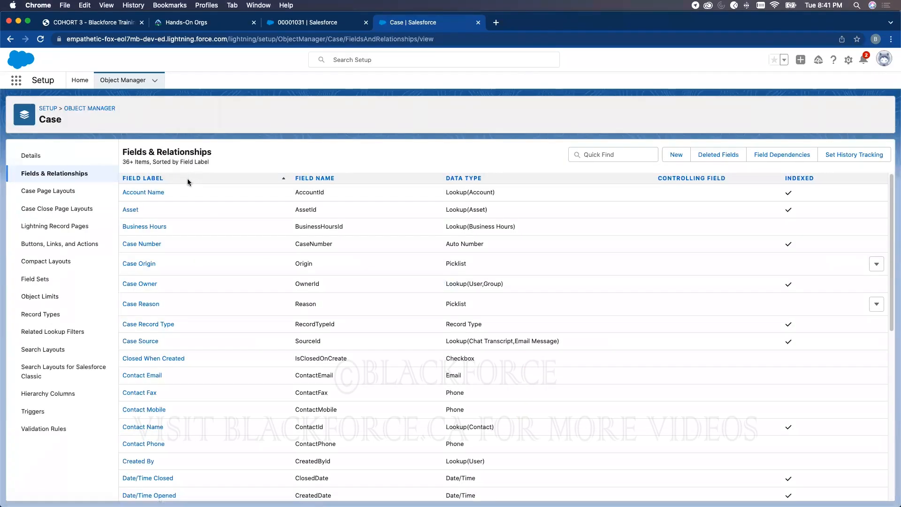
left_click(327, 27)
- In the Case Layout, set the Case Information section header to also display on the Detail Page
left_click(412, 23)
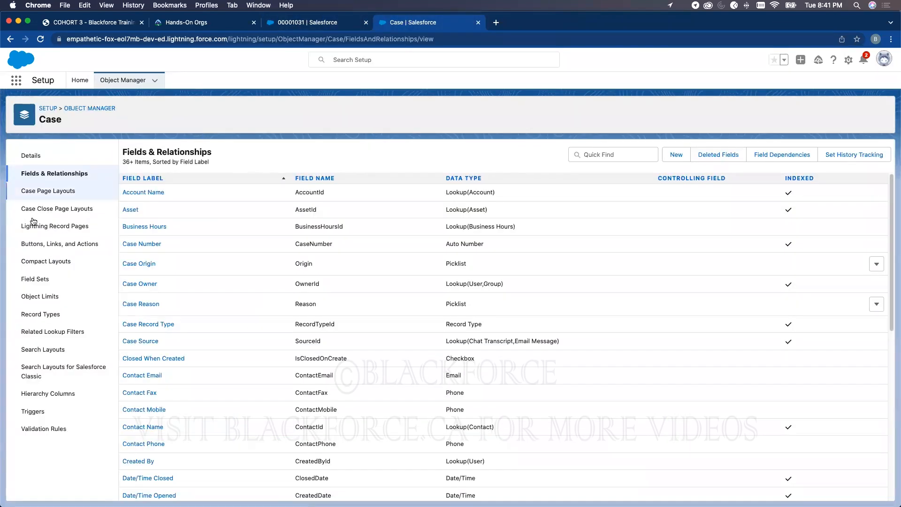
left_click(51, 191)
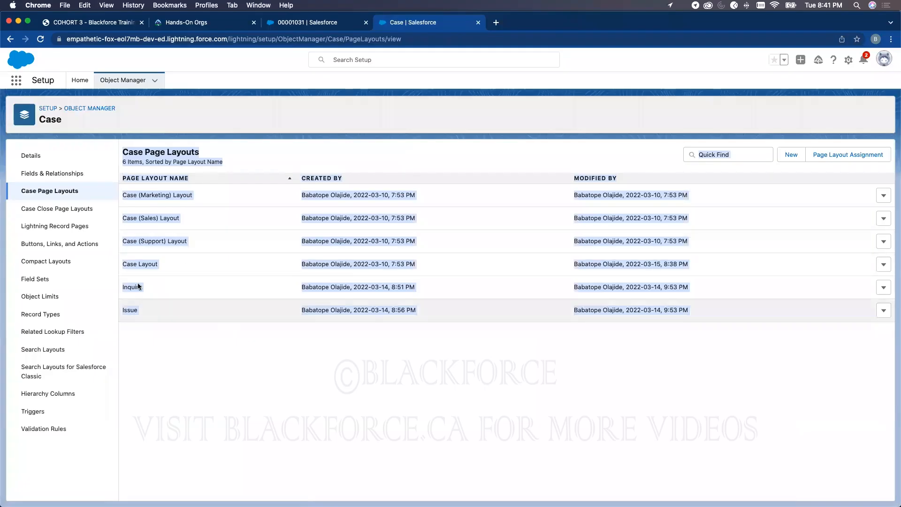
left_click(137, 263)
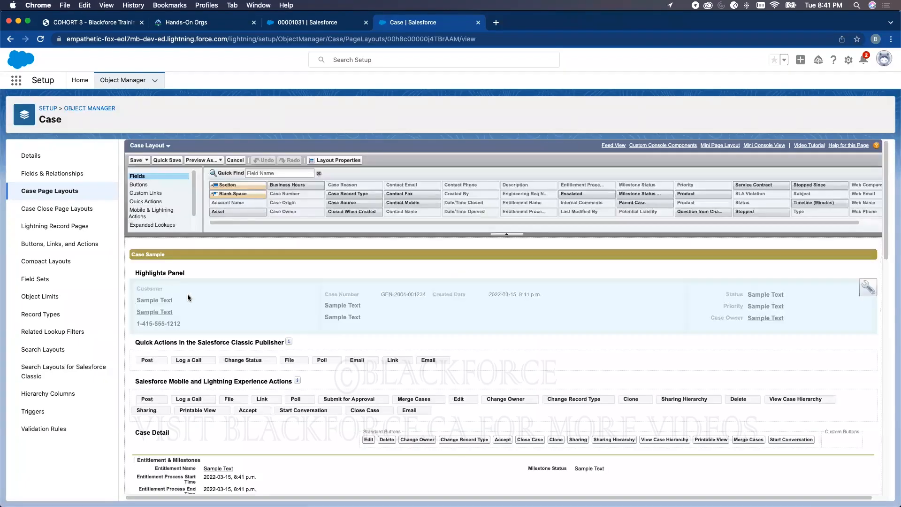
scroll(213, 362, "down", 3)
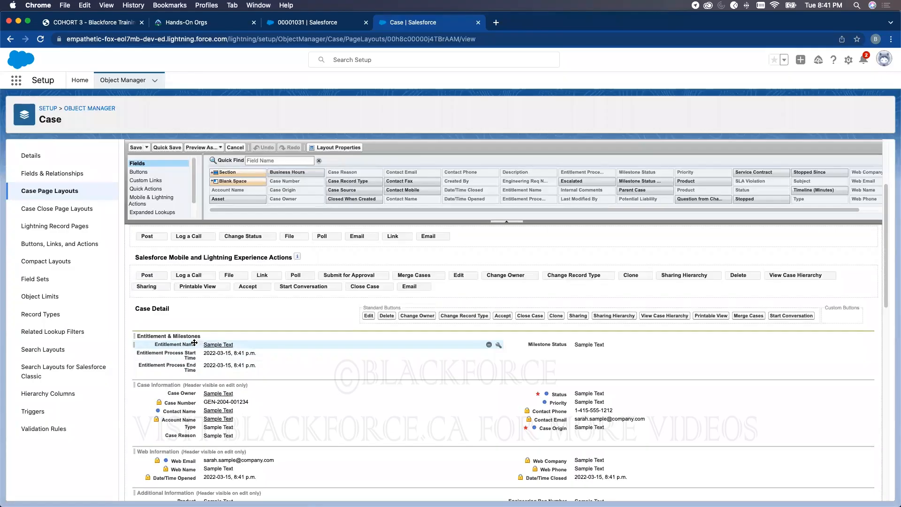
left_click(868, 384)
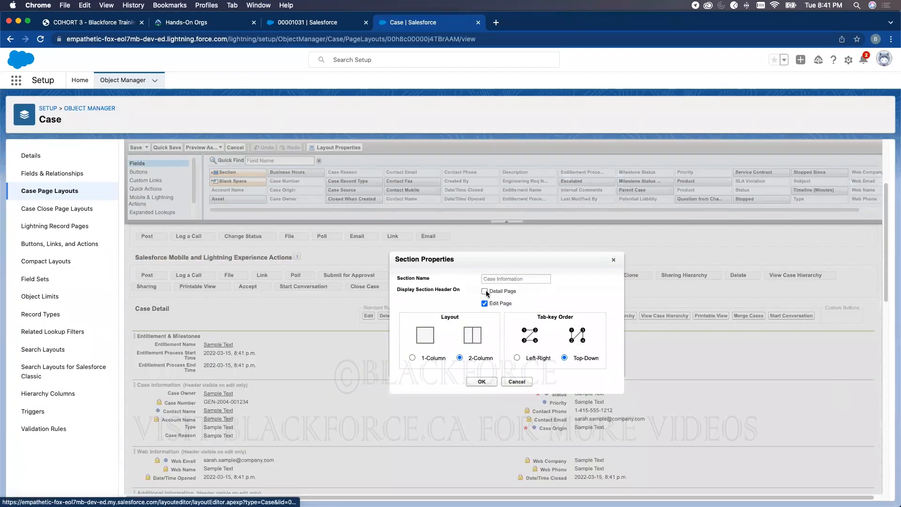
left_click(481, 381)
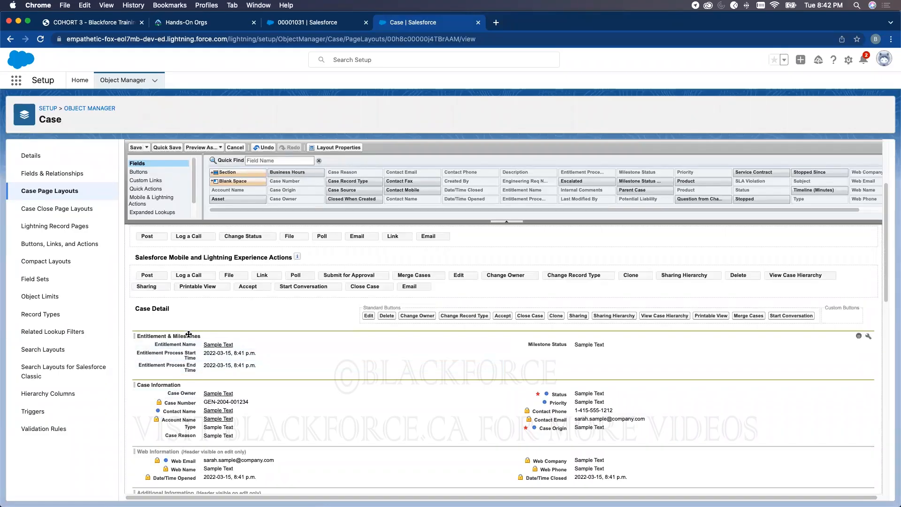
left_click(324, 22)
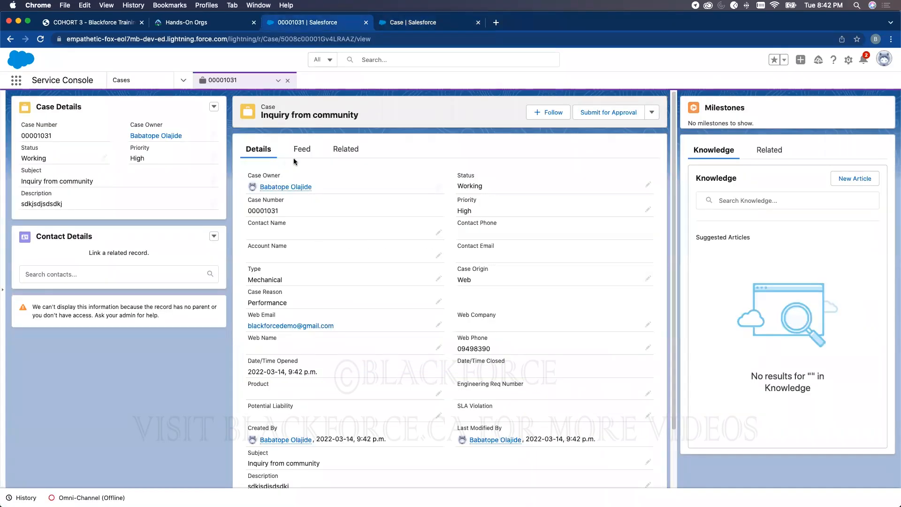
left_click(408, 23)
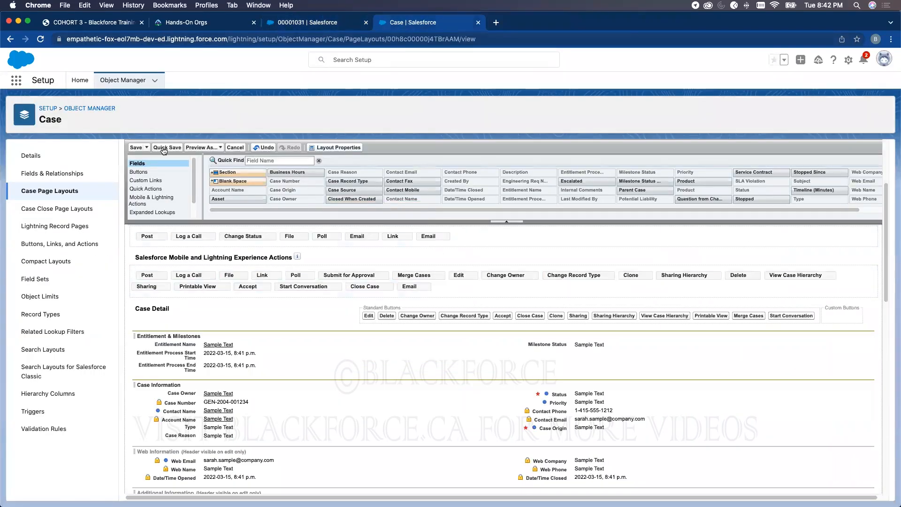
- Save the Case Layout, find the Entitlement Name field by filtering for 'en', and reload the case record
left_click(136, 148)
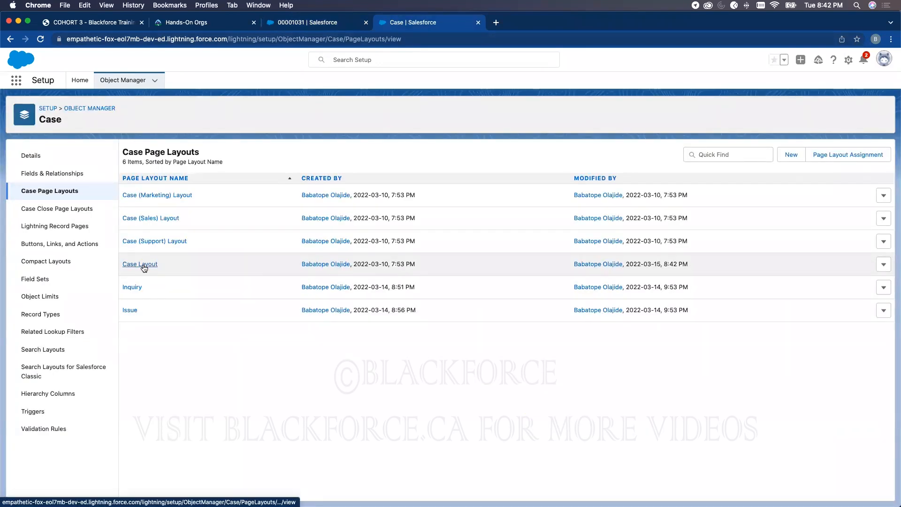
left_click(56, 173)
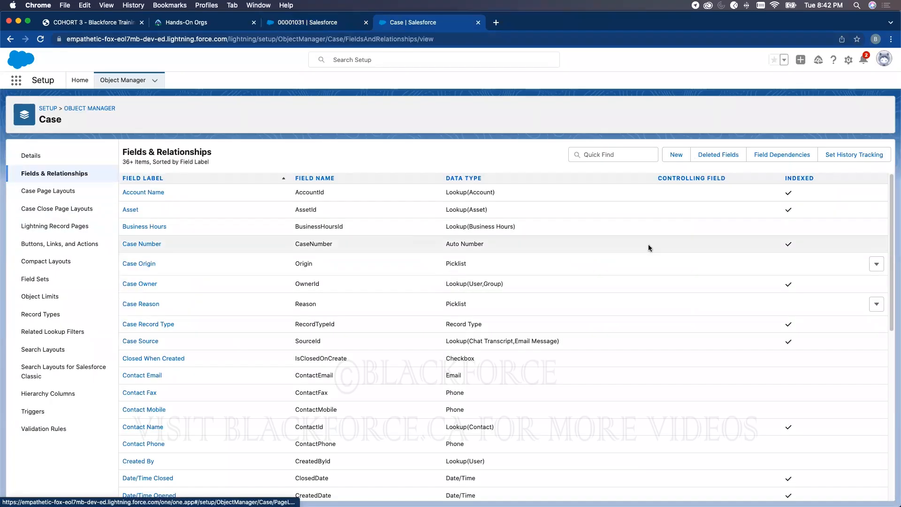
left_click(621, 155)
type("enti")
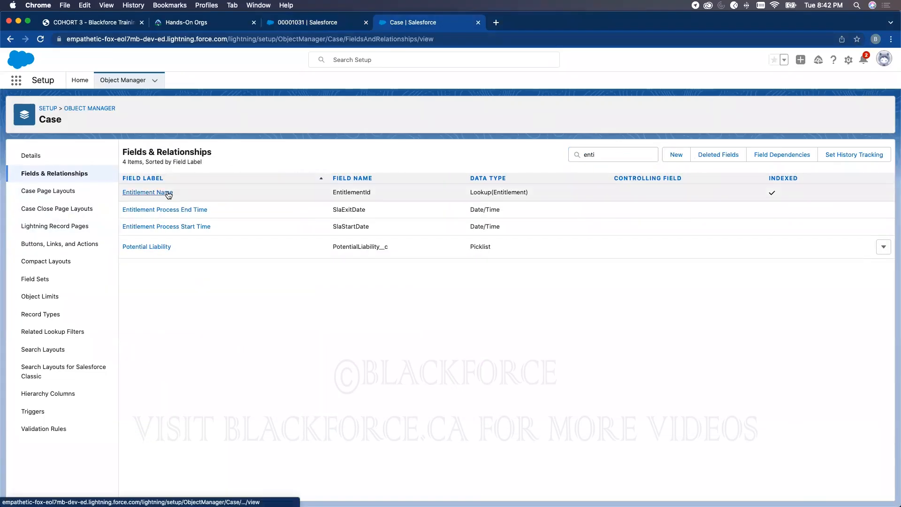
left_click(167, 192)
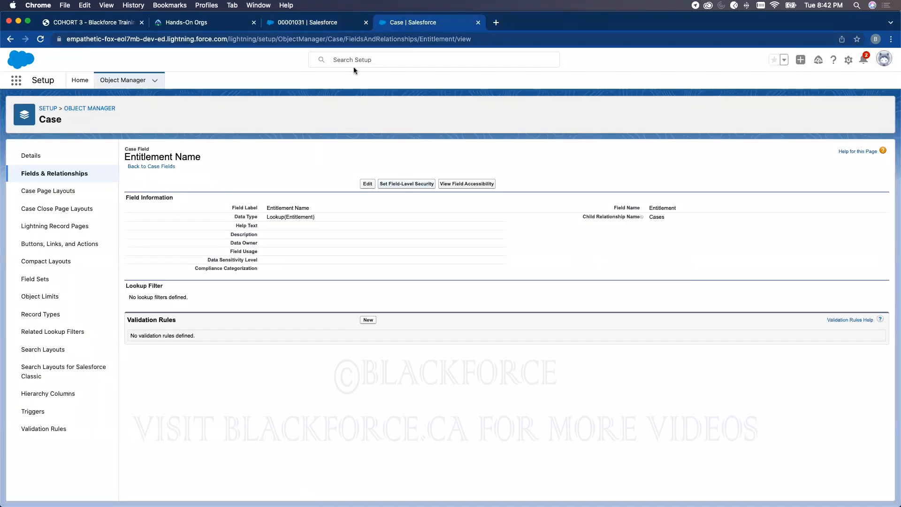
left_click(328, 22)
left_click(40, 39)
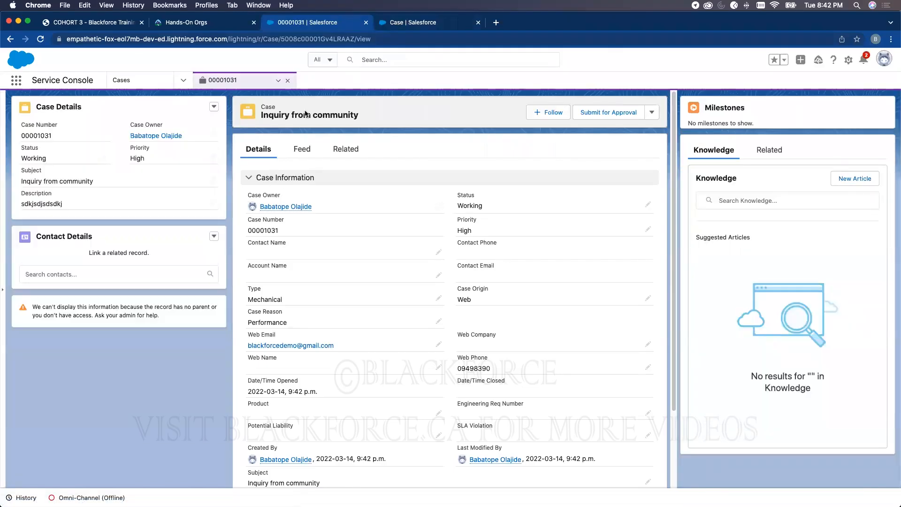
- Make Entitlement Name visible to every profile via field-level security, then return to Case fields
left_click(388, 25)
left_click(400, 185)
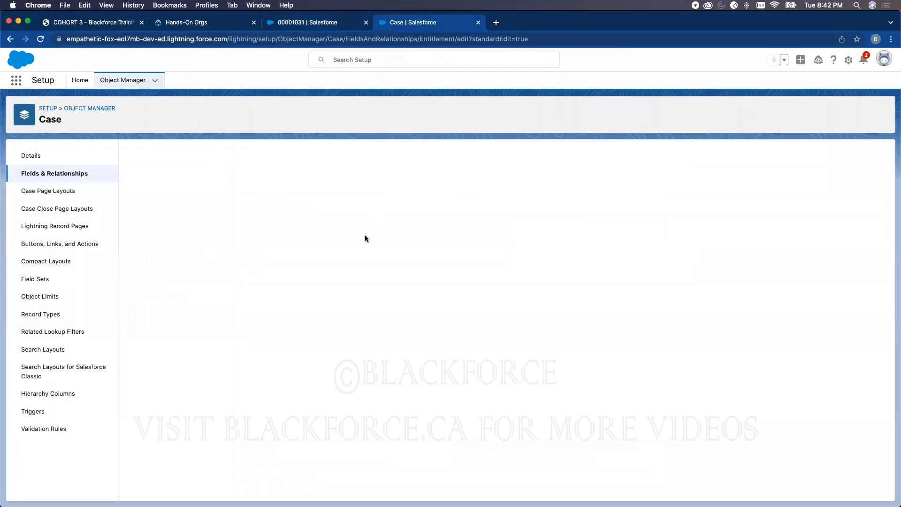
left_click(631, 237)
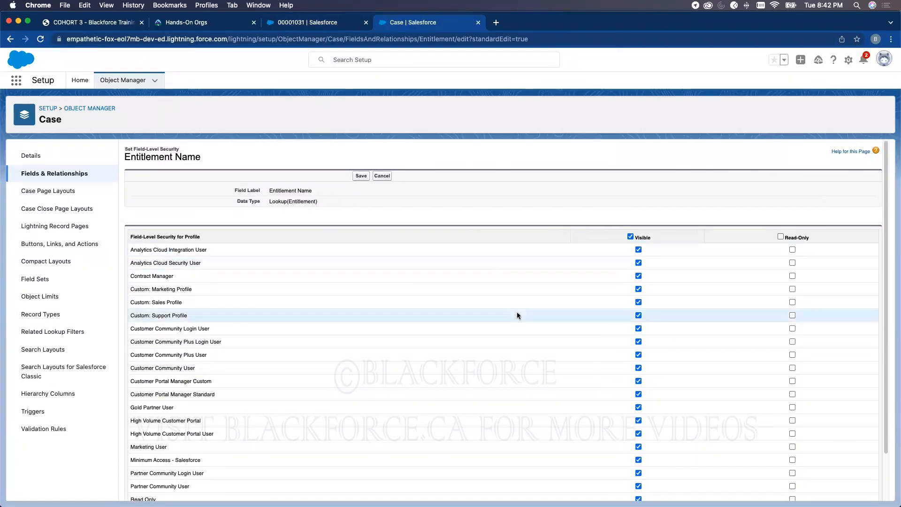
left_click(360, 175)
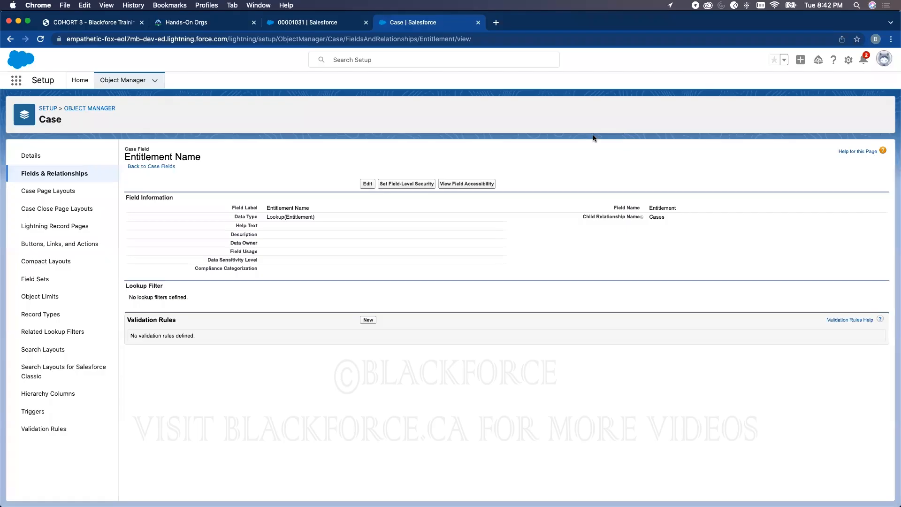
left_click(55, 175)
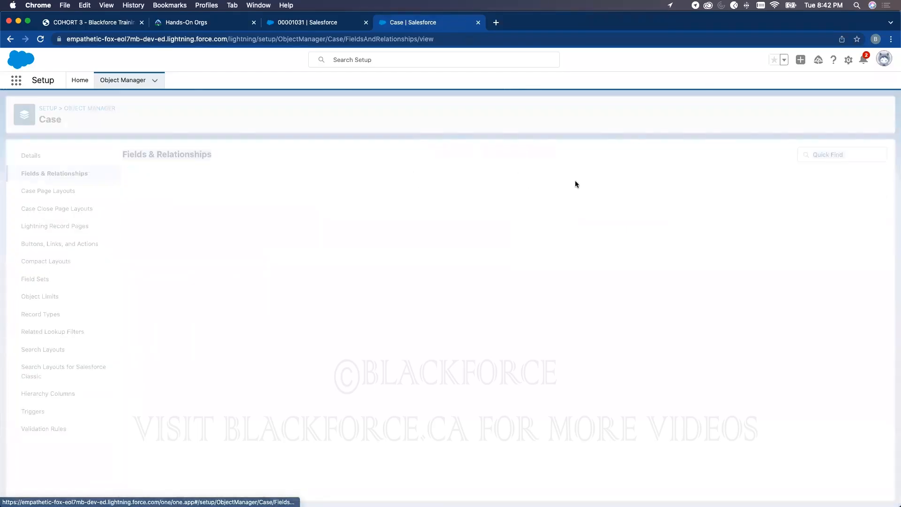
left_click(629, 159)
- Make Entitlement Process End Time visible to all profiles and save its field-level security
type("en")
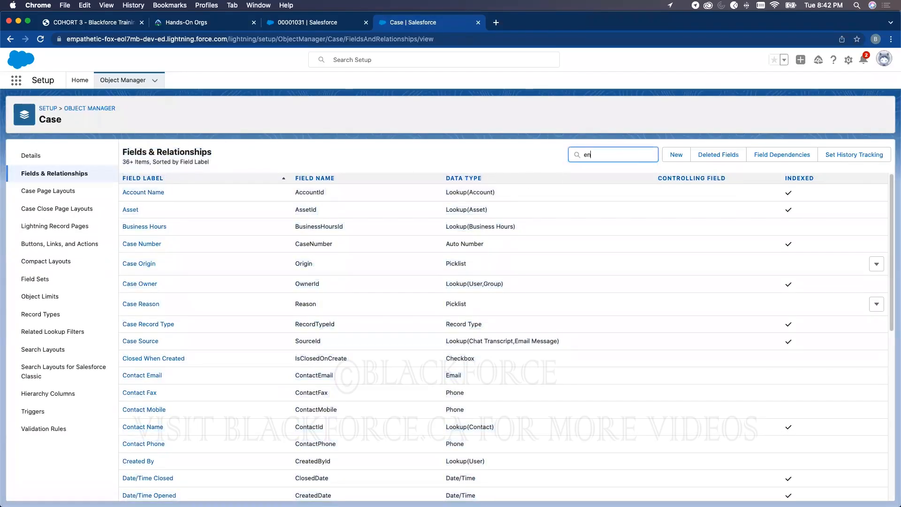
left_click(178, 210)
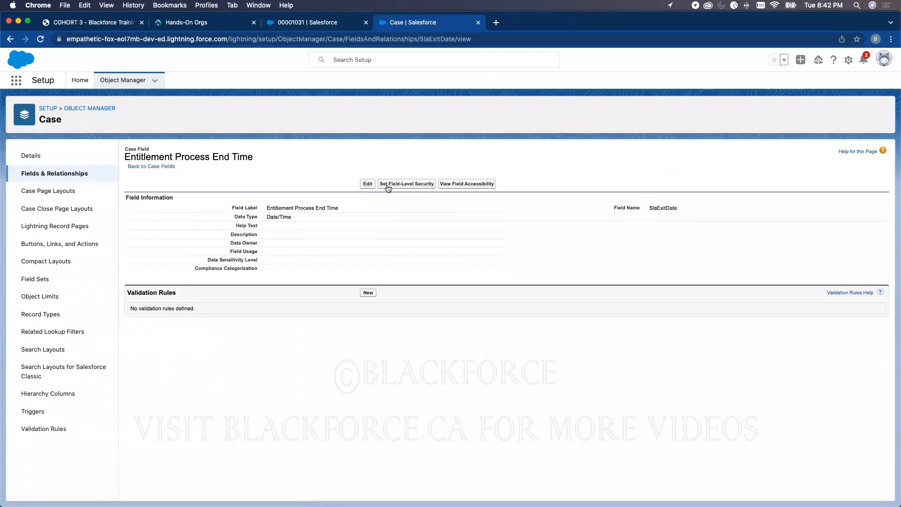
left_click(388, 185)
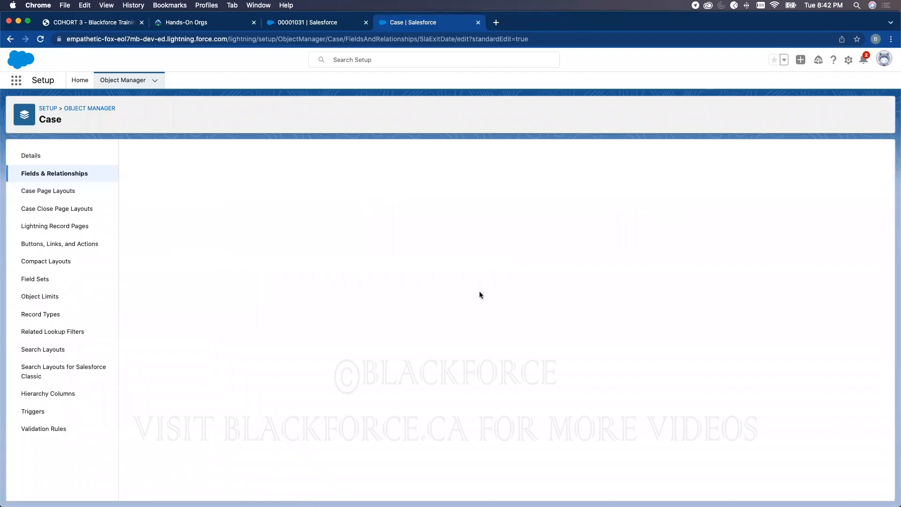
left_click(630, 236)
left_click(359, 176)
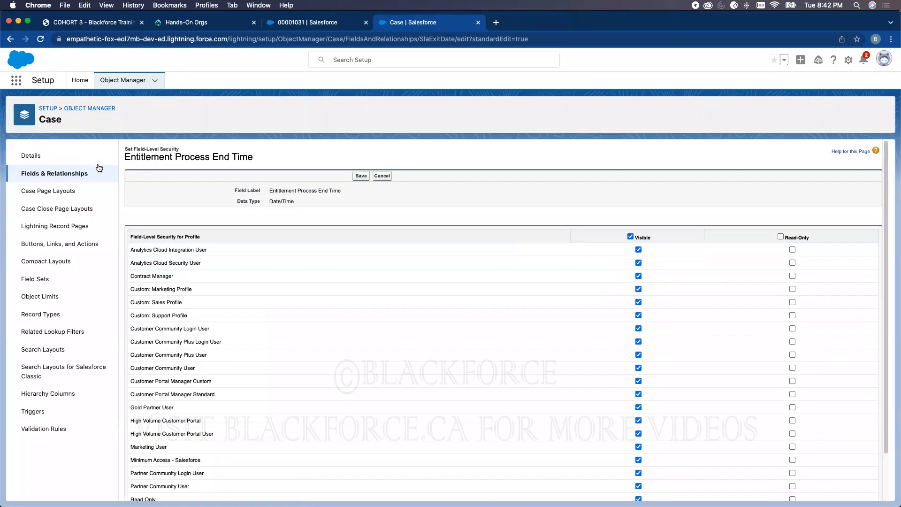
- Search the Case page layouts list for 'ent'
left_click(66, 175)
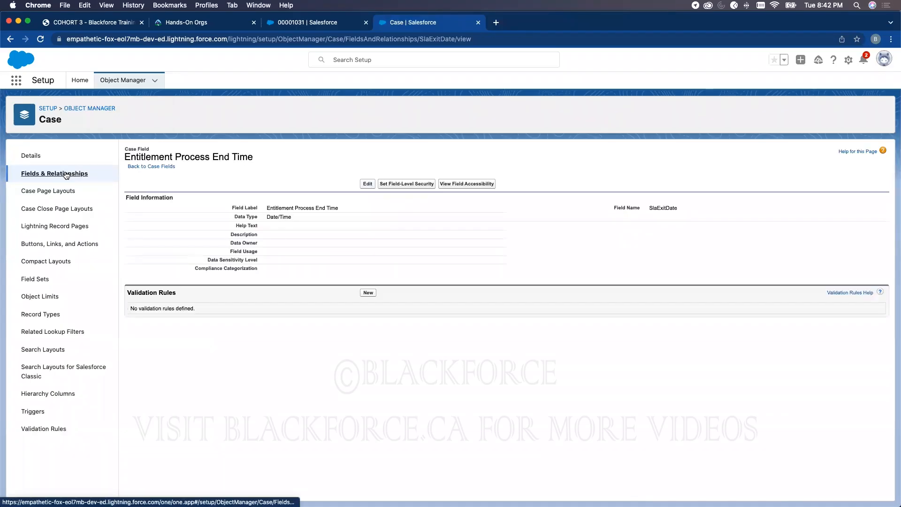
left_click(59, 192)
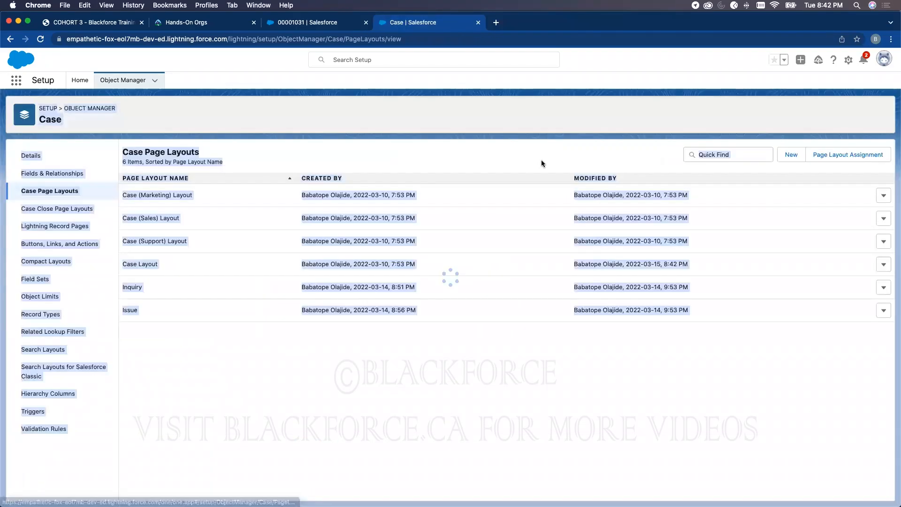
left_click(697, 154)
type("ent")
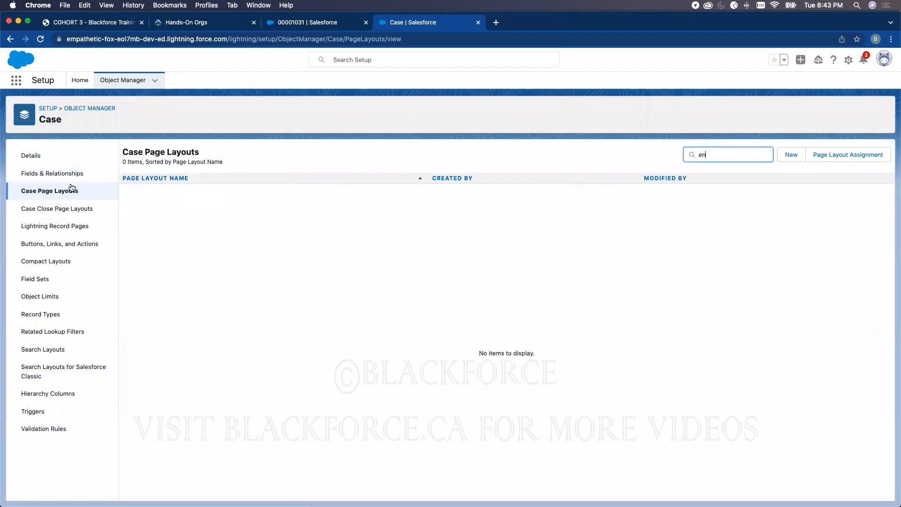
- Review Entitlement Process Start Time's field-level security, leaving it unchanged
left_click(55, 173)
left_click(611, 154)
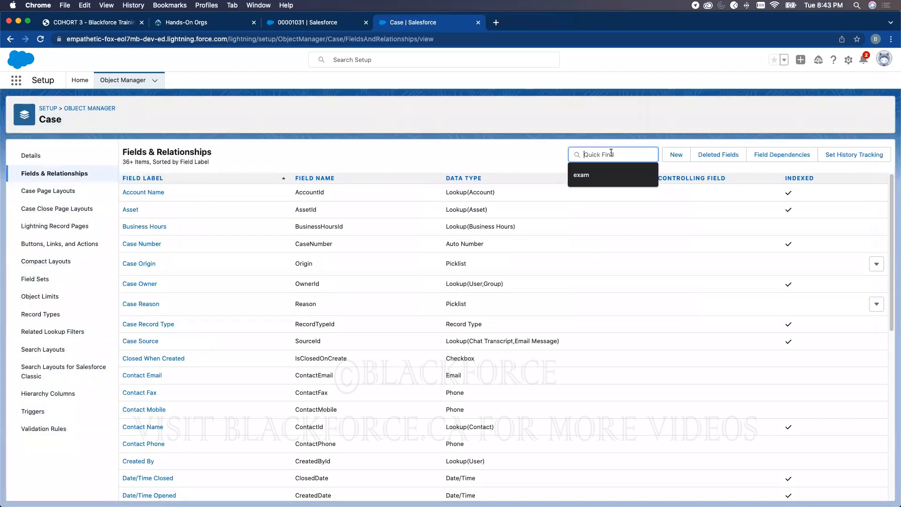
type("enti")
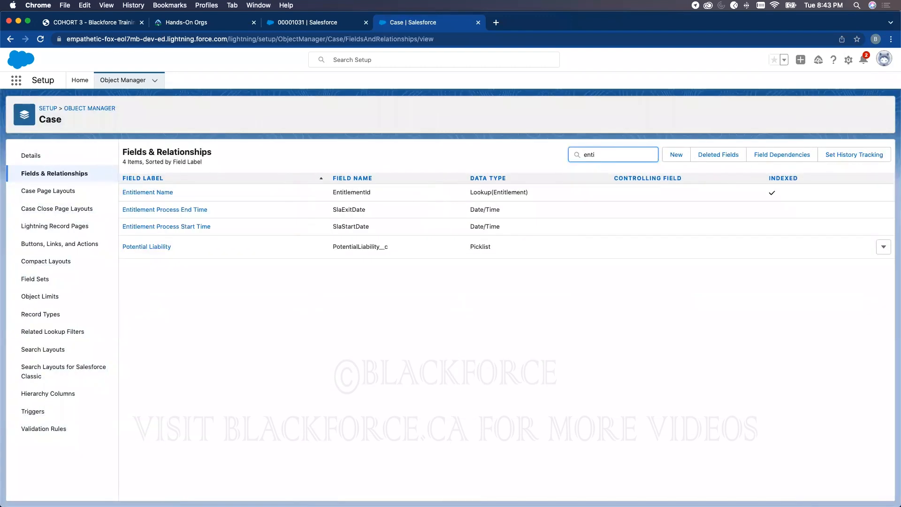
left_click(191, 229)
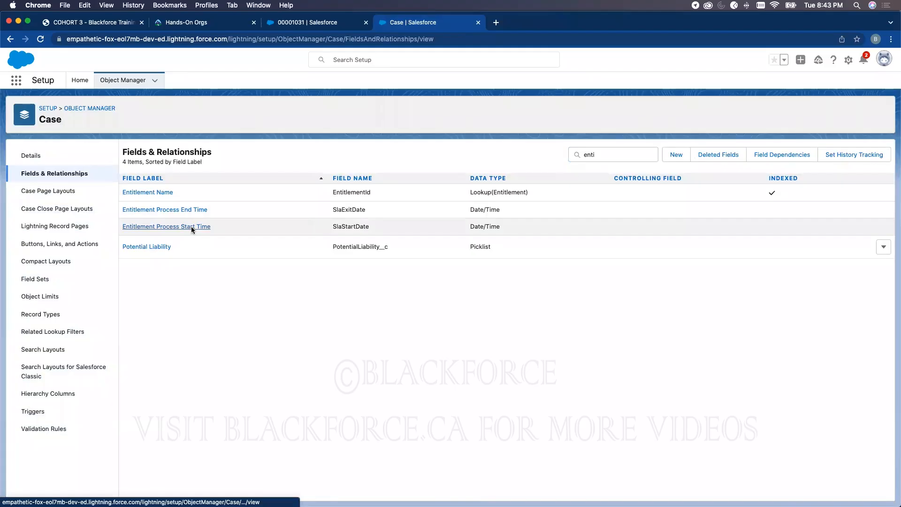
left_click(407, 186)
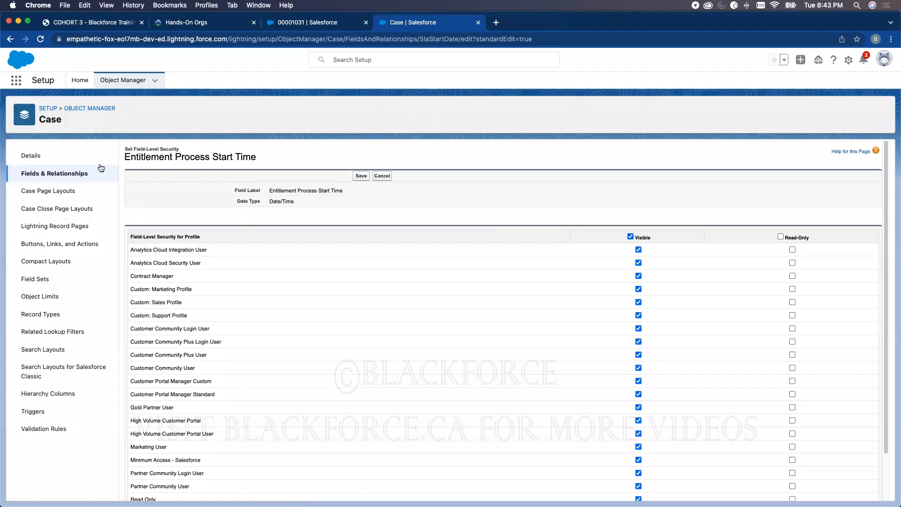
left_click(383, 176)
- Make Milestone Status visible to all profiles, then return to the Case page layouts list
left_click(73, 176)
left_click(632, 158)
type("milesto")
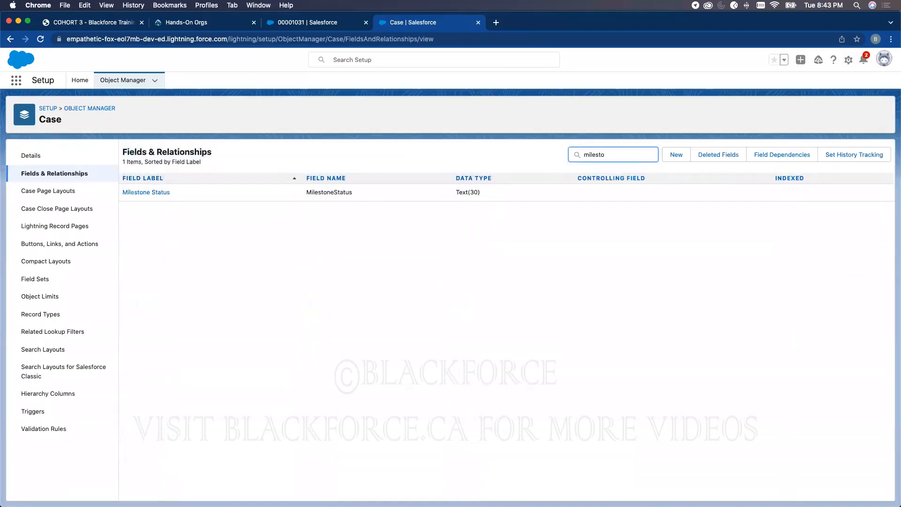
left_click(155, 192)
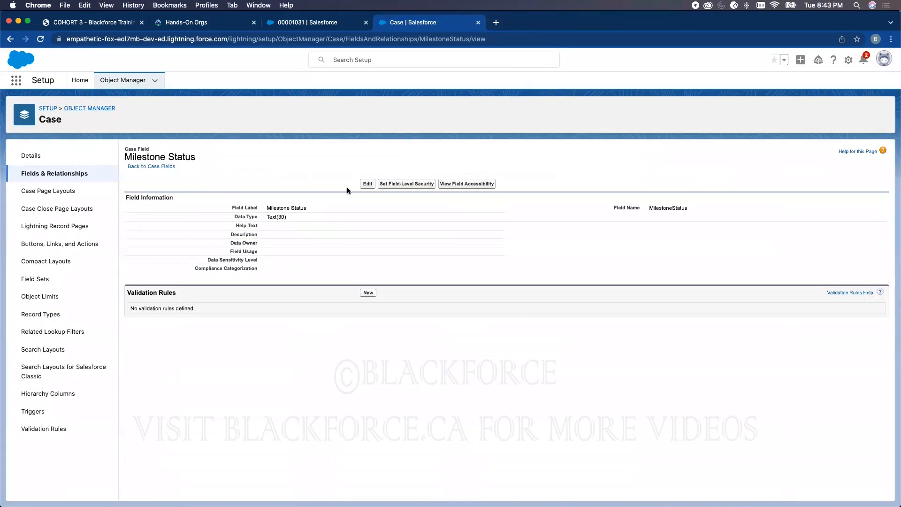
left_click(386, 186)
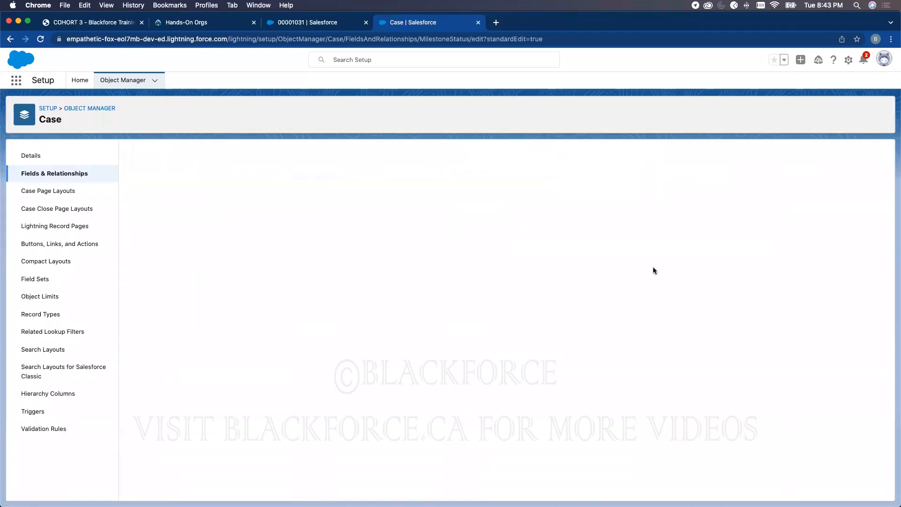
left_click(630, 237)
left_click(360, 177)
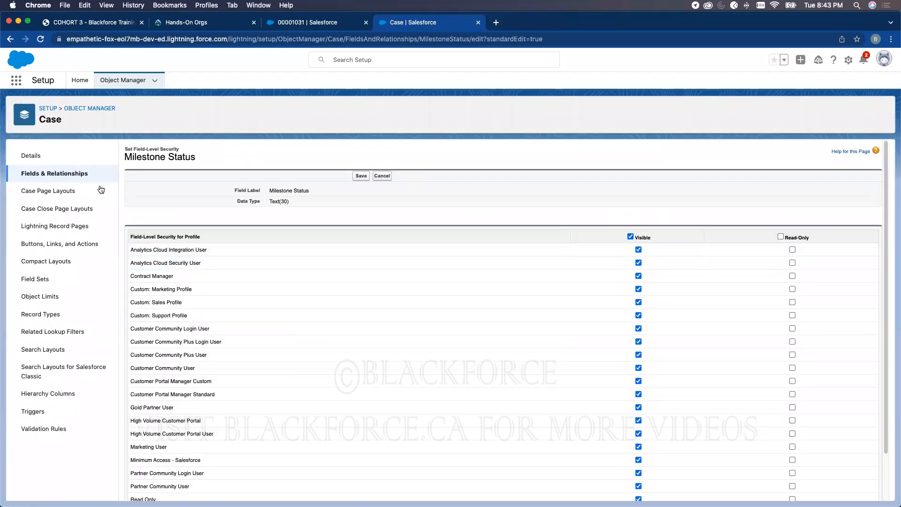
left_click(54, 193)
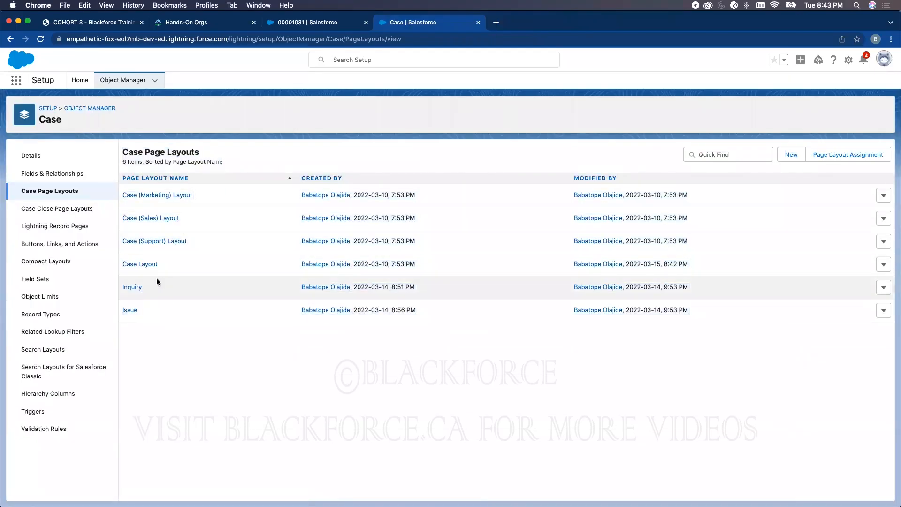
- Add a Milestones & Entitlements section to the Inquiry layout's Case Detail area
left_click(135, 287)
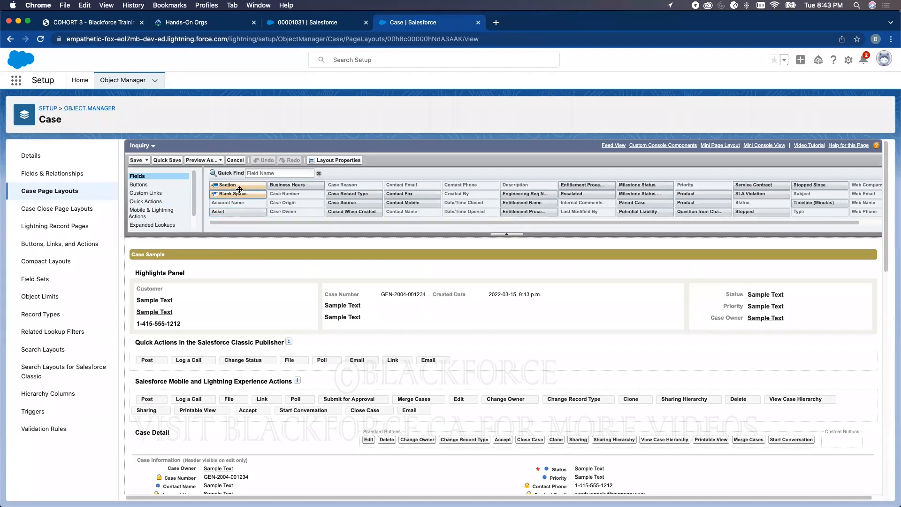
left_click_drag(237, 184, 221, 467)
triple_click(493, 278)
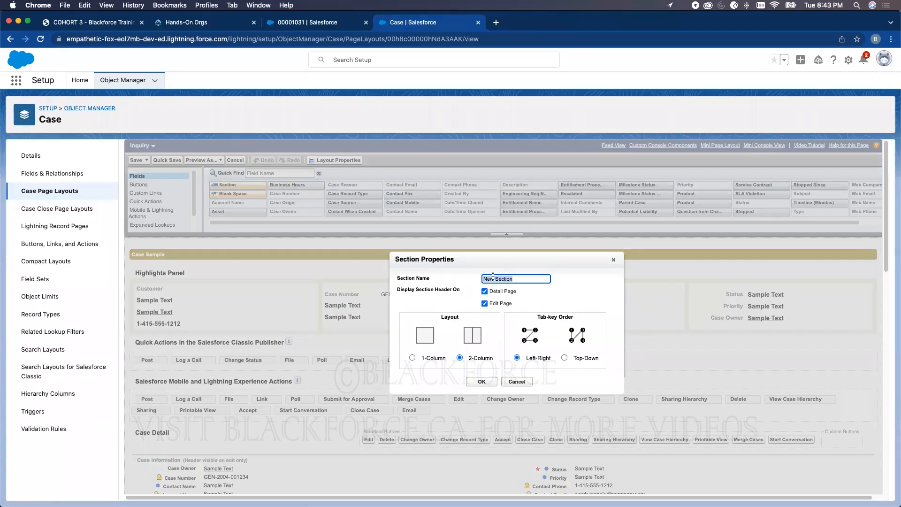
type("Milestones & Entitlements")
left_click(478, 382)
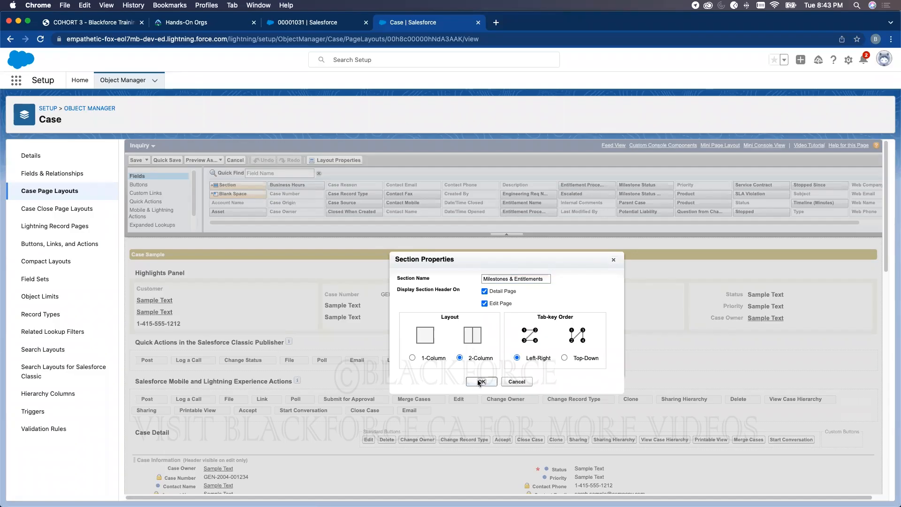
- Place Entitlement Name, both Entitlement Process times and Milestone Status in the section, then save
scroll(415, 148, "down", 2)
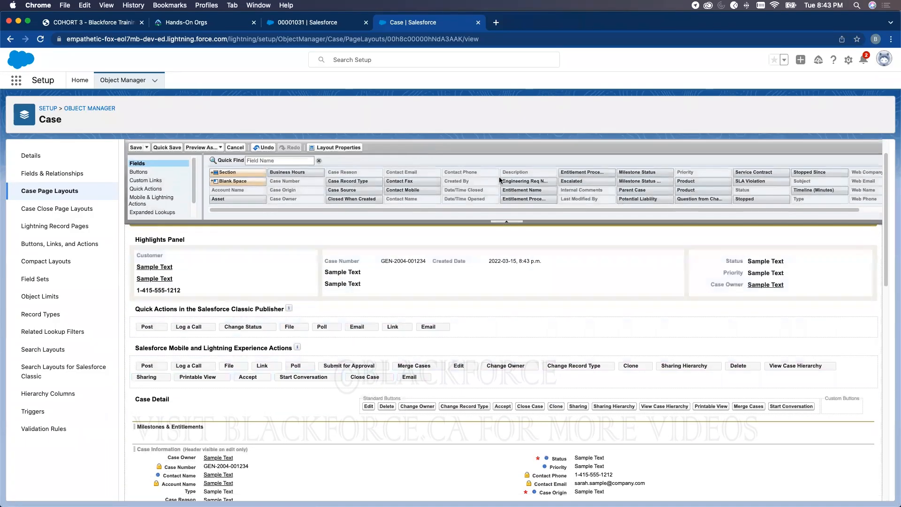
left_click_drag(586, 171, 289, 437)
left_click_drag(538, 187, 266, 423)
left_click_drag(534, 199, 295, 390)
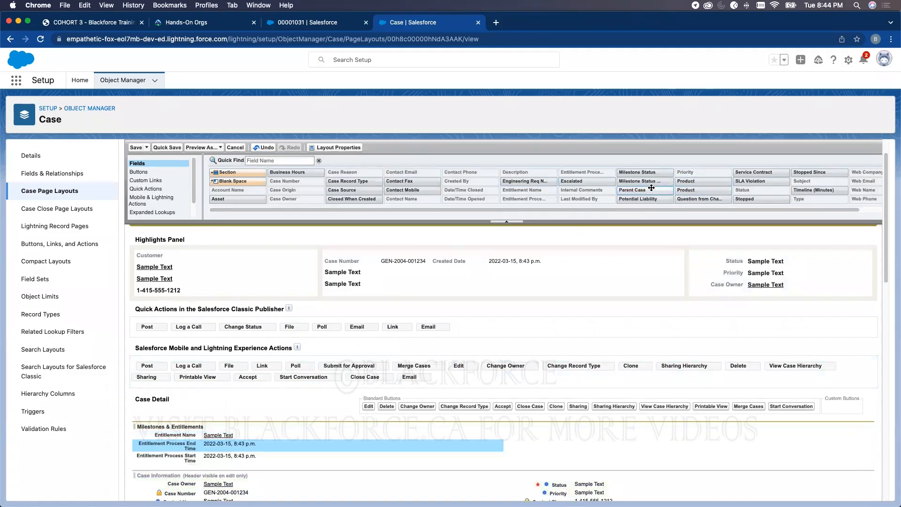
left_click_drag(653, 175, 627, 446)
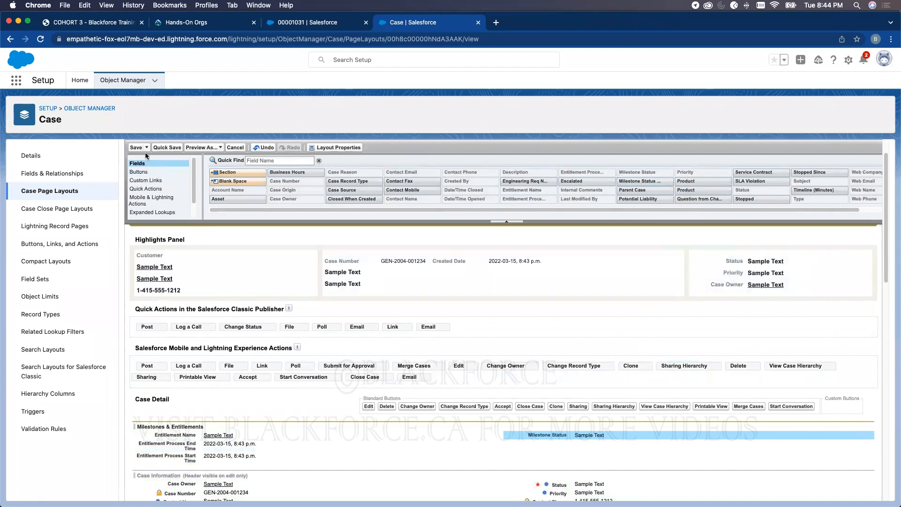
left_click(137, 149)
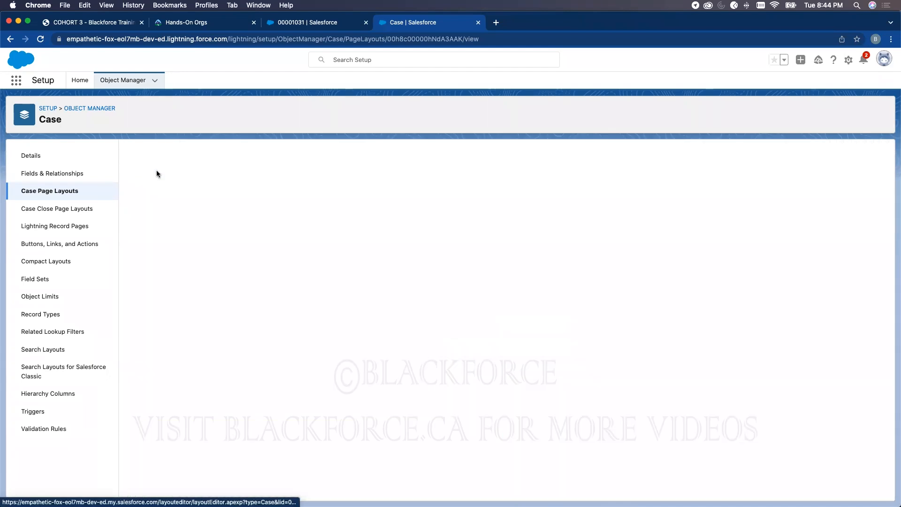
- Add a Milestones & Entitlements section to the Issue layout's Case Detail area
left_click(129, 310)
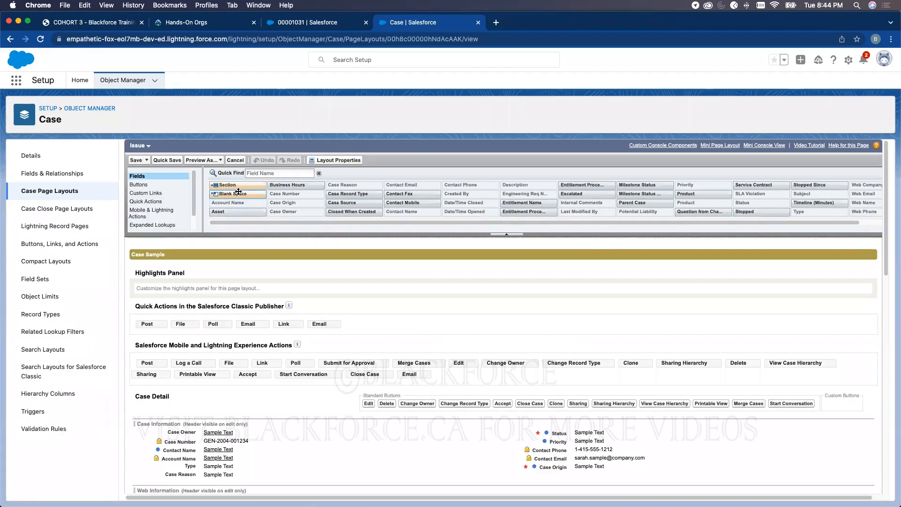
left_click_drag(239, 184, 229, 431)
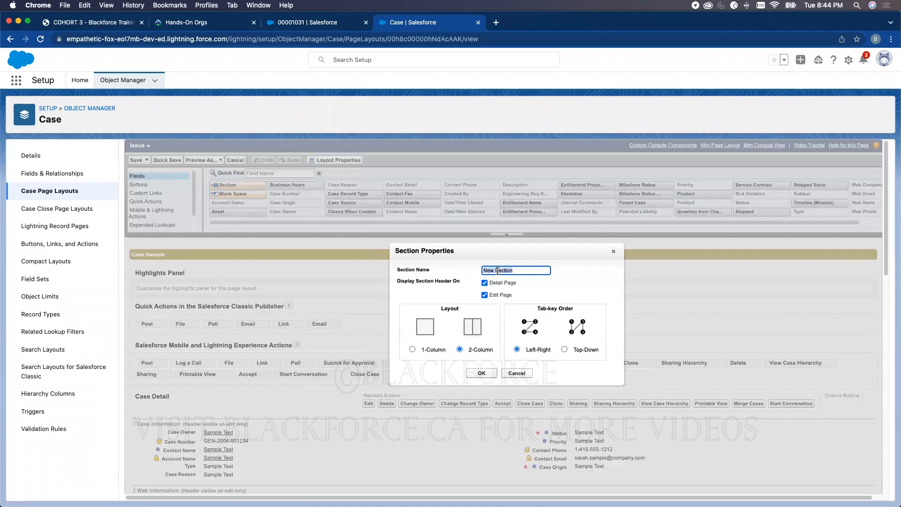
type("Mil")
left_click(473, 377)
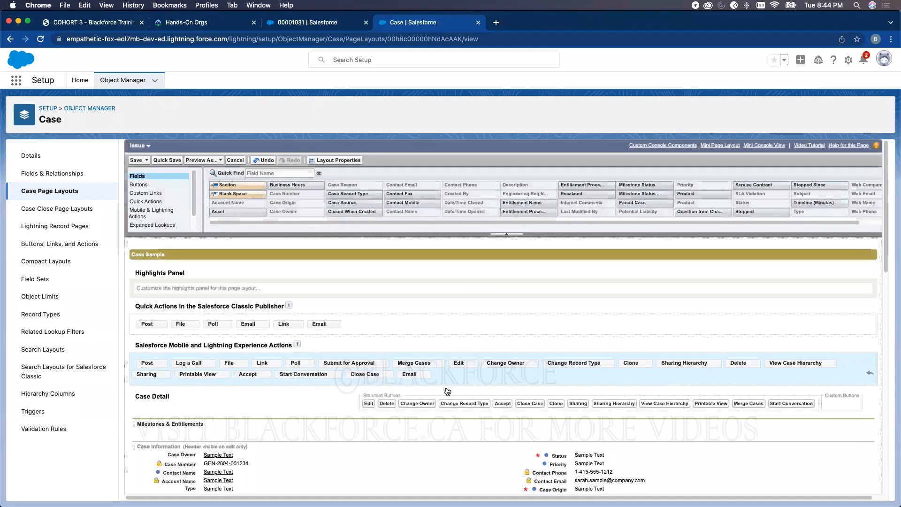
scroll(314, 387, "down", 1)
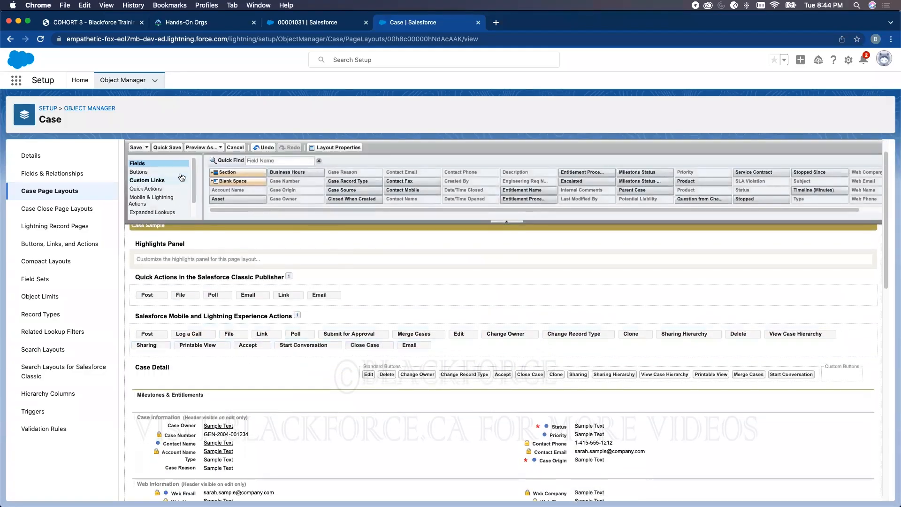
- Add Entitlement Name, both Entitlement Process times and Milestone Status to the section, then save
left_click_drag(232, 171, 215, 352)
left_click_drag(523, 189, 300, 401)
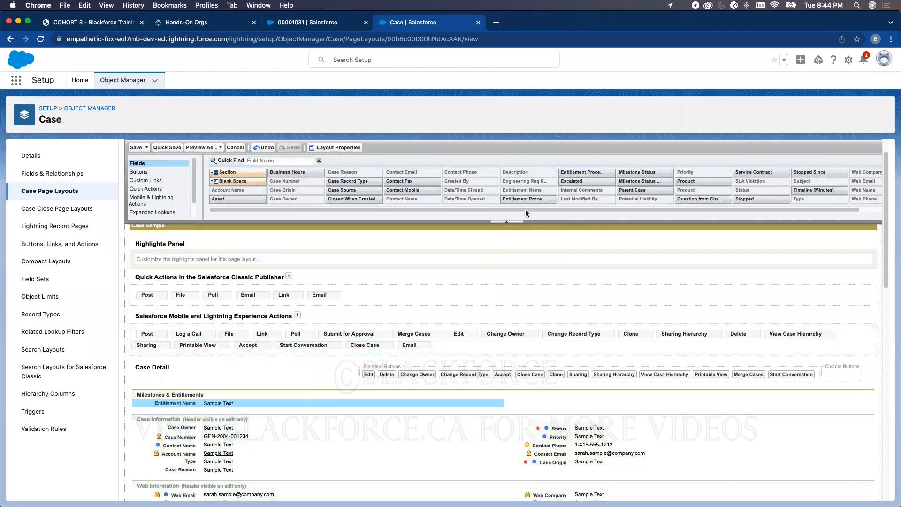
left_click_drag(529, 200, 358, 364)
left_click_drag(582, 172, 307, 417)
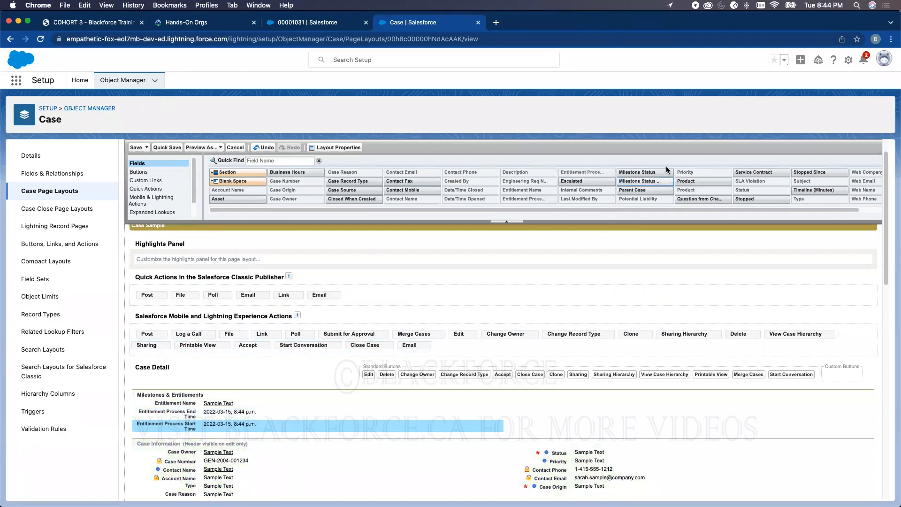
left_click_drag(641, 173, 653, 397)
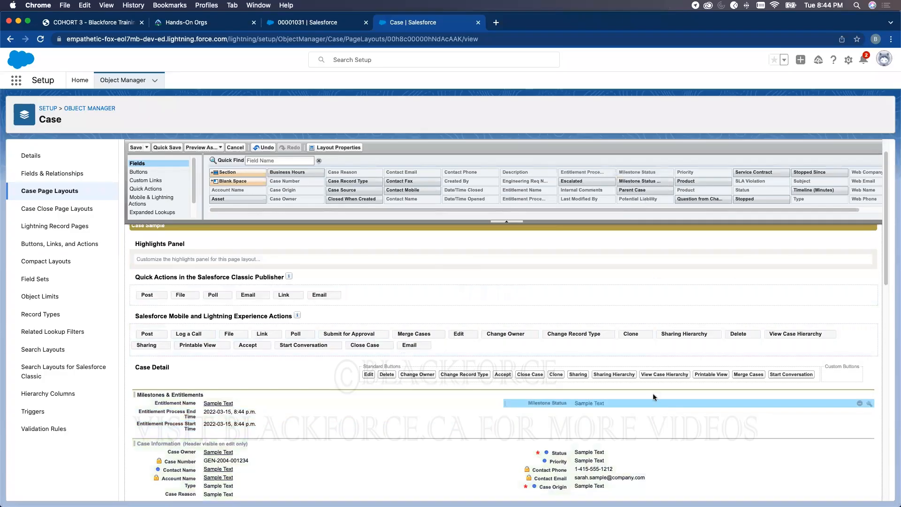
left_click(134, 147)
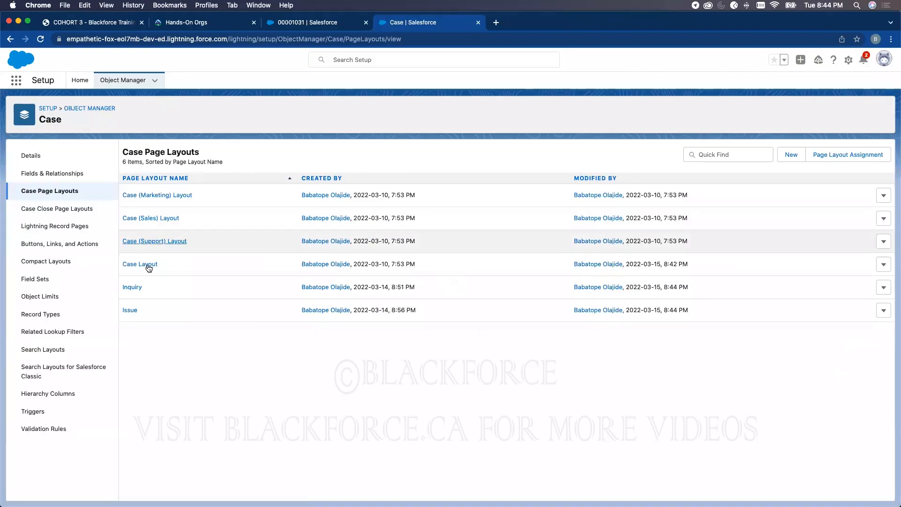
- Open the Issue layout's Preview As list, then go back to the page layouts list
left_click(130, 310)
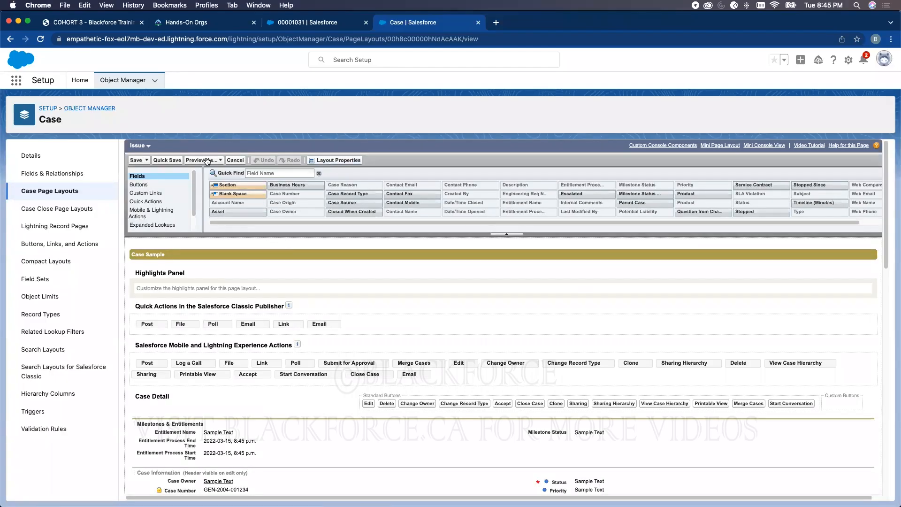
left_click(207, 161)
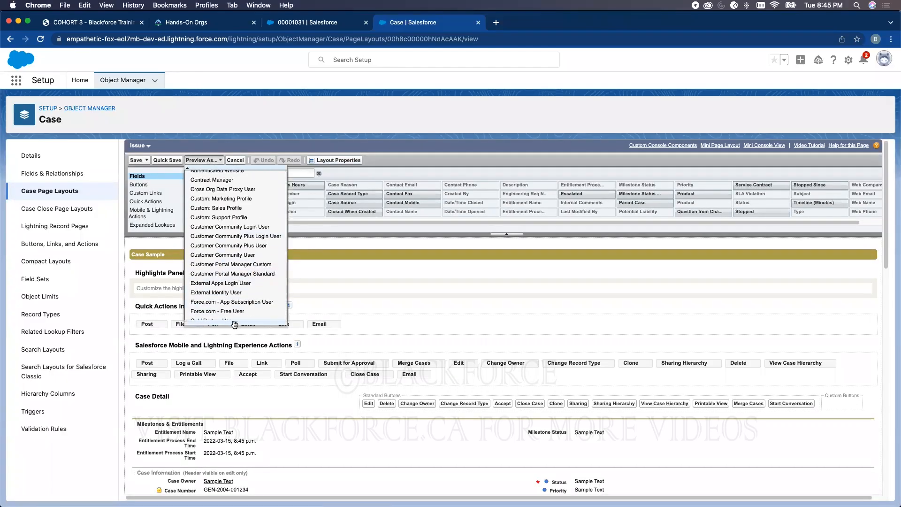
left_click(70, 192)
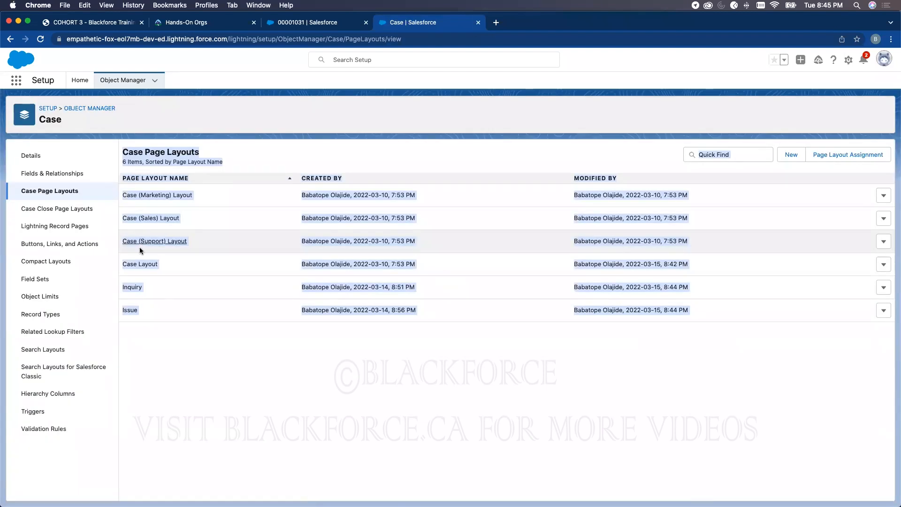
- Preview the Case Layout as System Administrator, then close the preview
left_click(136, 265)
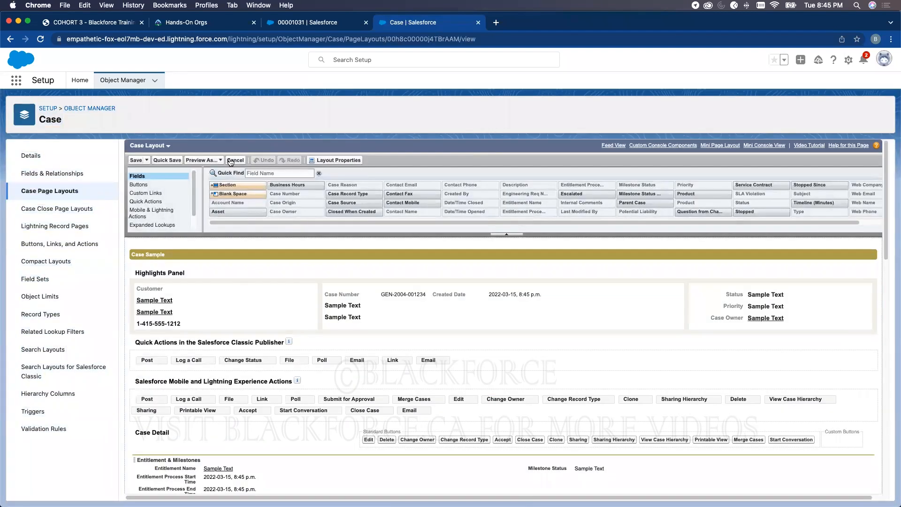
left_click(206, 160)
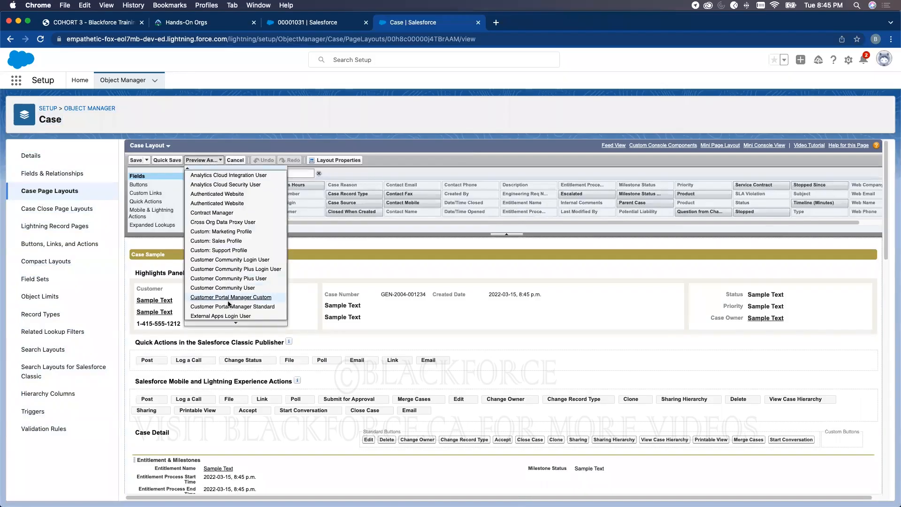
scroll(235, 321, "down", 1)
mouse_move(236, 300)
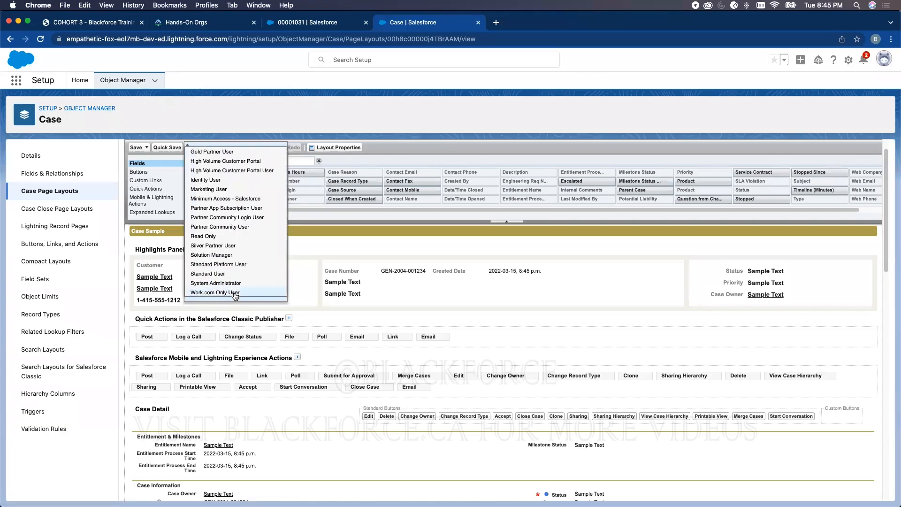
left_click(236, 284)
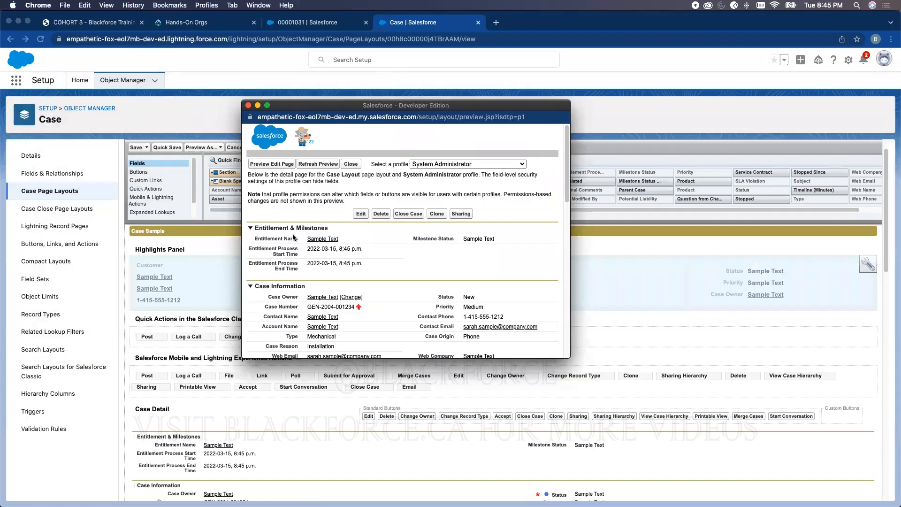
left_click(249, 105)
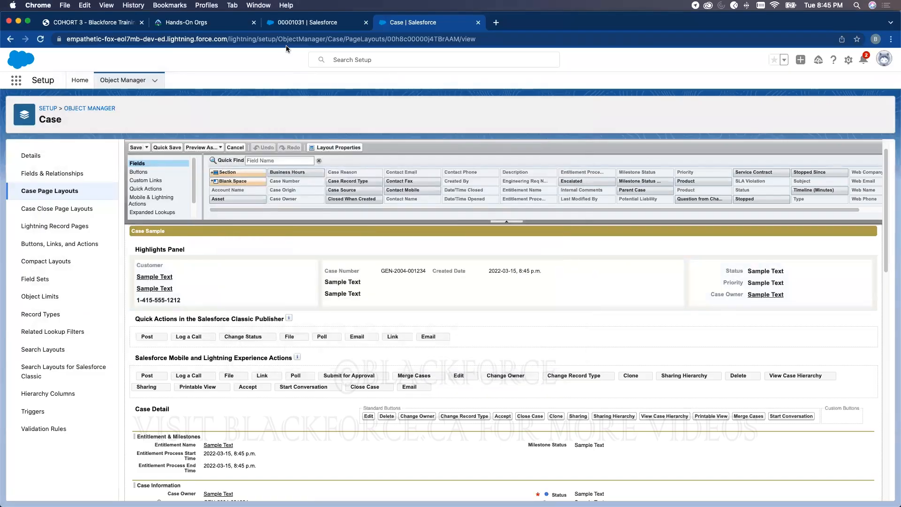
left_click(291, 23)
- Reload the case and check its new Entitlement & Milestones section
left_click(42, 39)
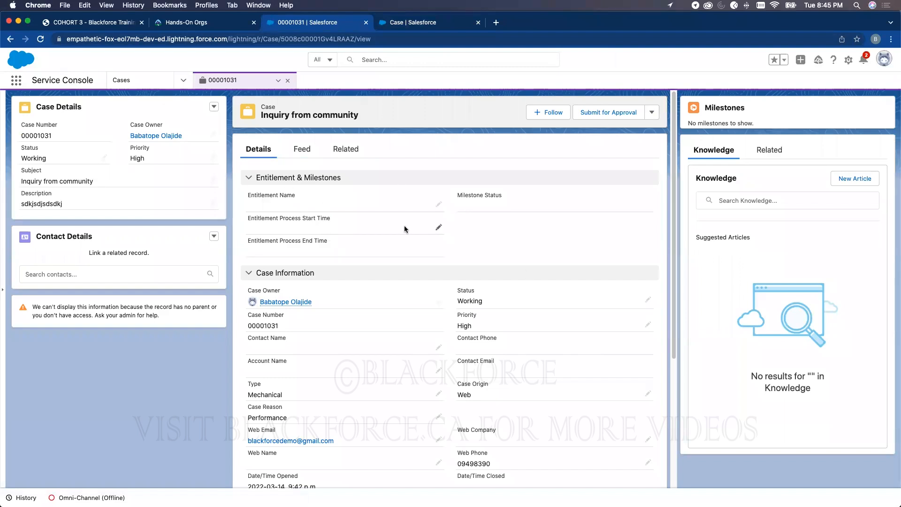
left_click(253, 177)
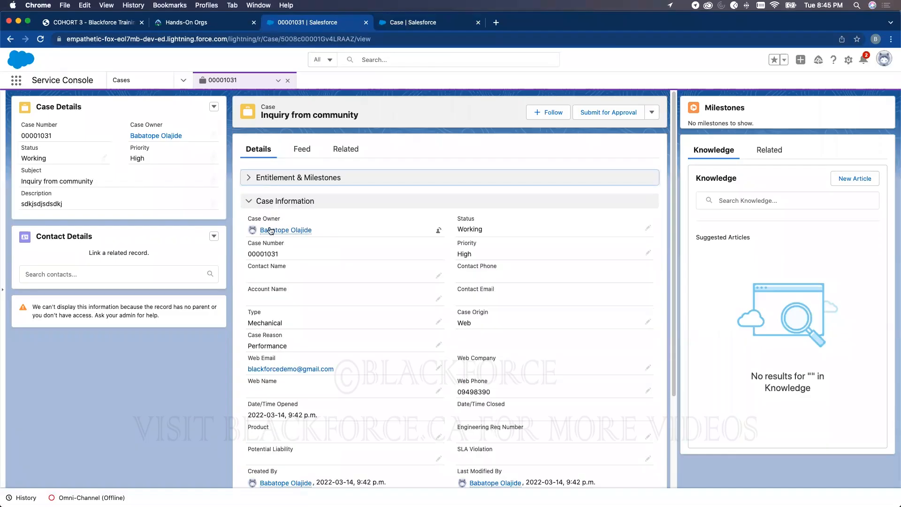
left_click(254, 179)
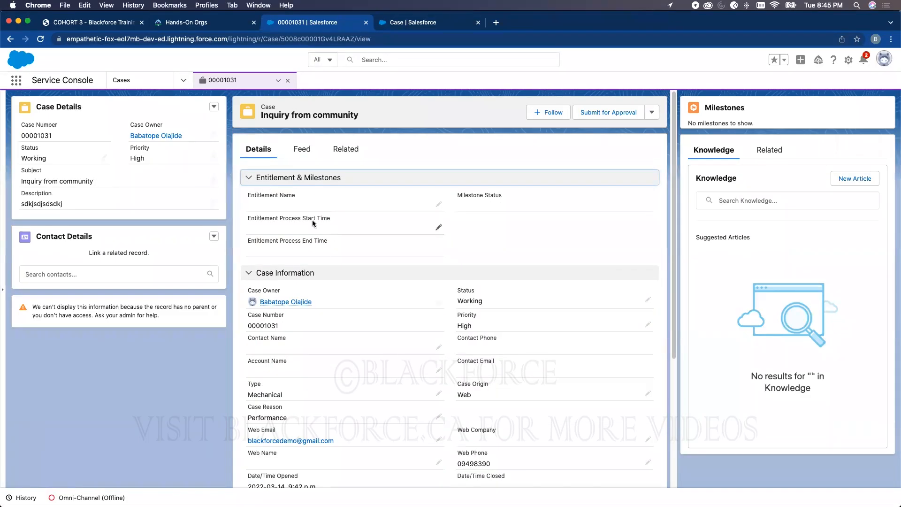
- Edit the app's navigation items and bring up Add More Items
left_click(183, 79)
scroll(164, 178, "down", 3)
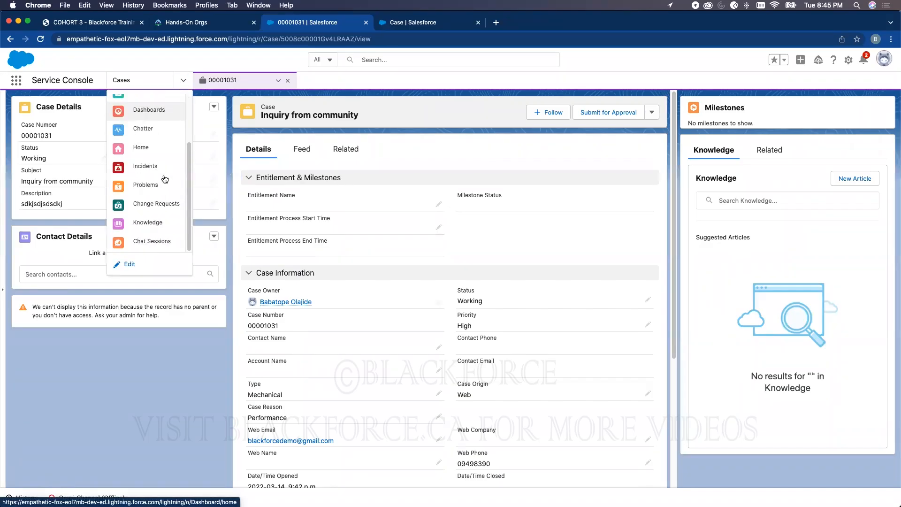
left_click(130, 264)
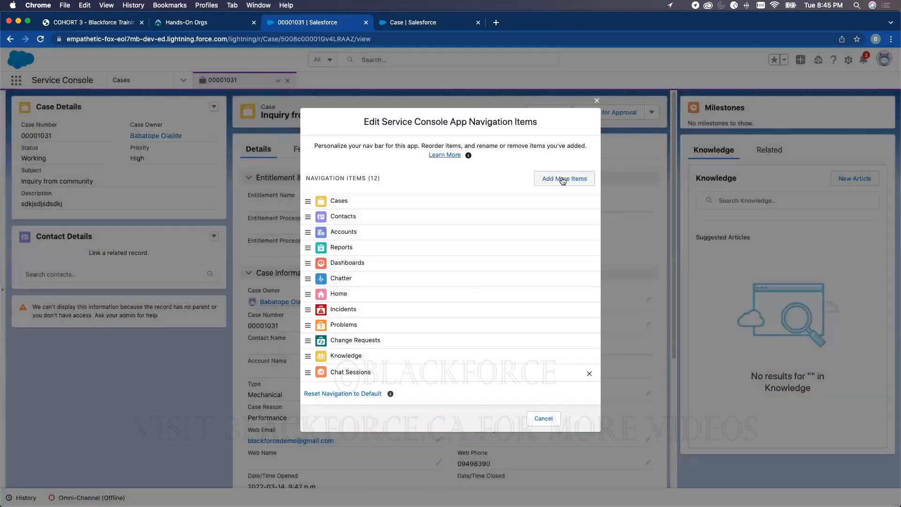
left_click(562, 184)
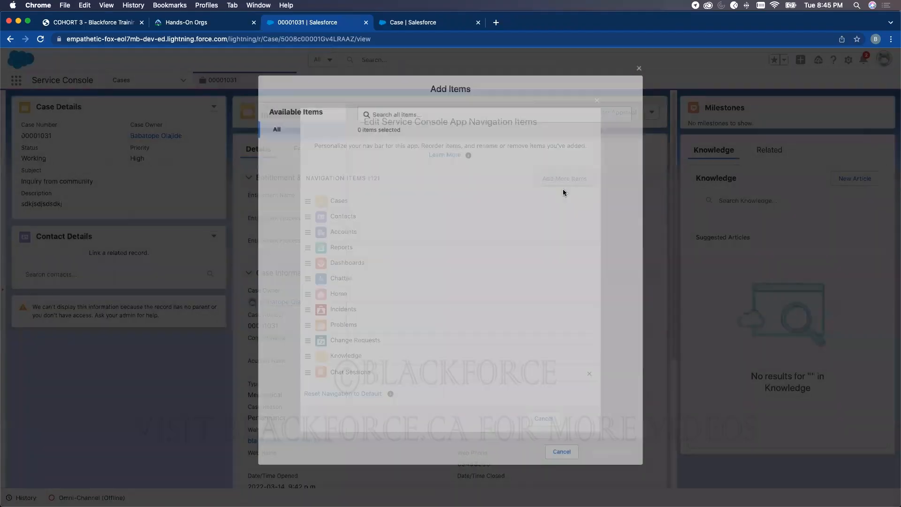
- Search for and add Entitlements and Service Contracts as navigation items, dismissing the update notice
left_click(394, 111)
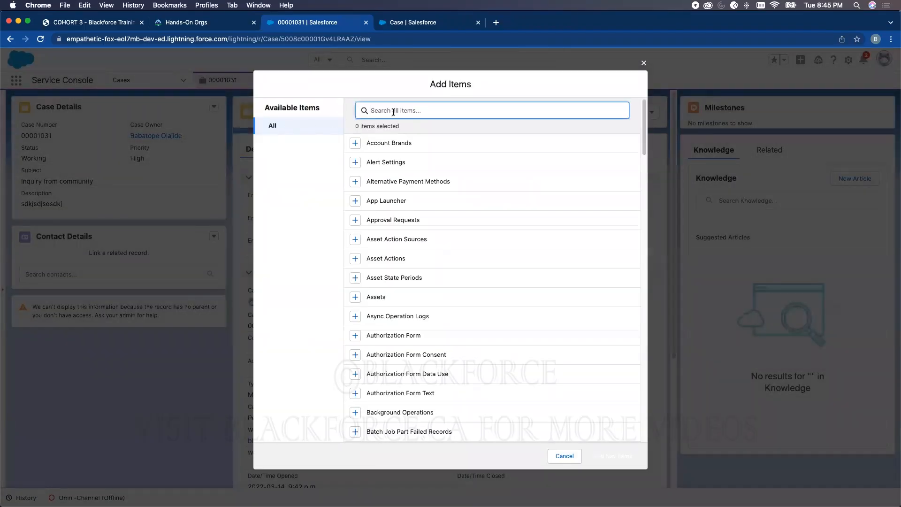
type("enti")
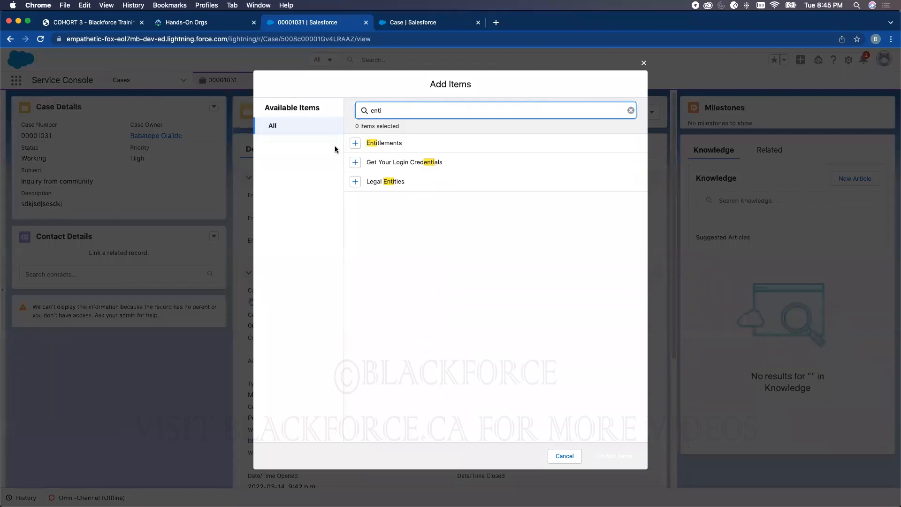
left_click(356, 143)
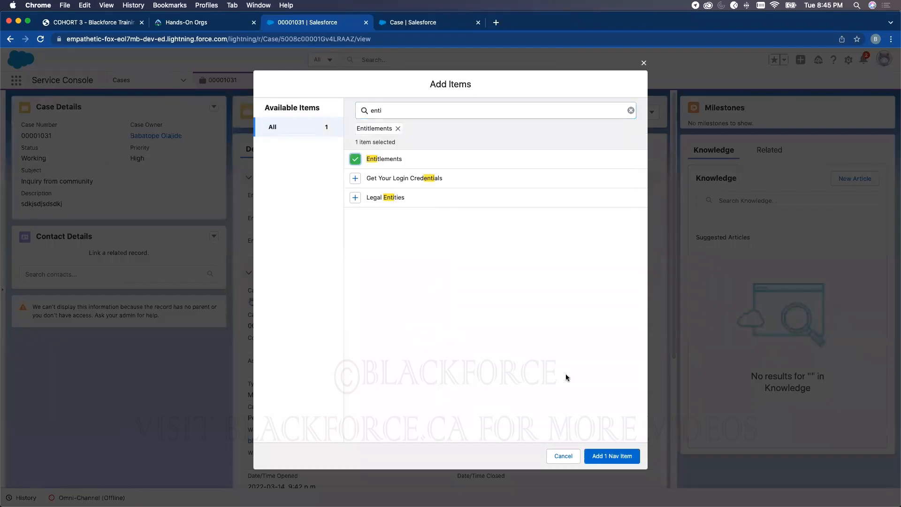
left_click(609, 457)
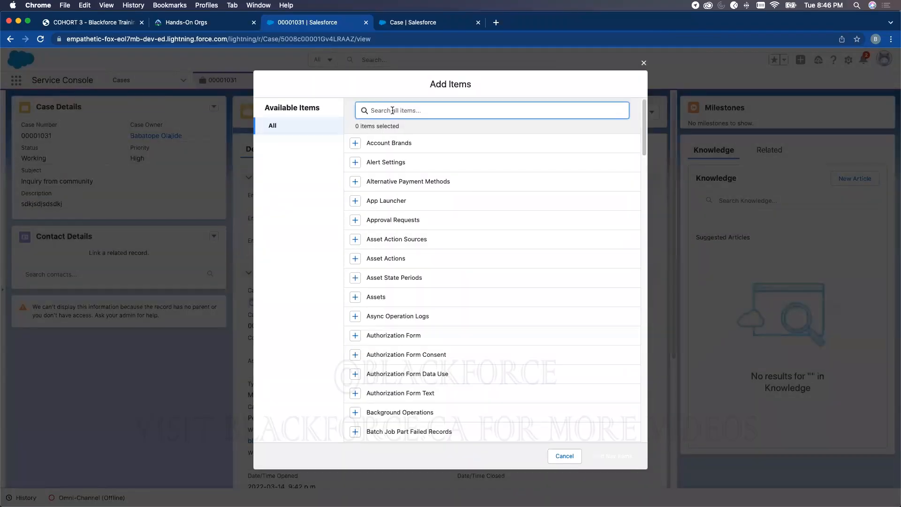
type("servi")
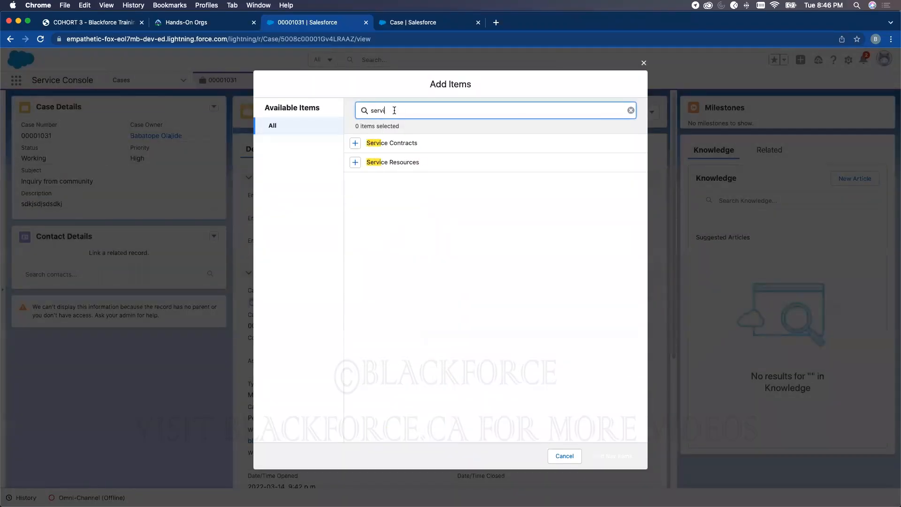
left_click(356, 143)
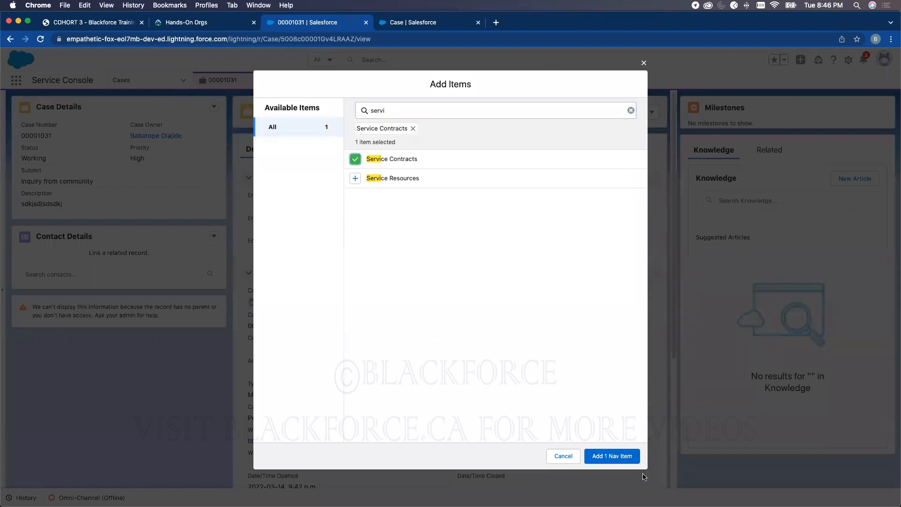
left_click(629, 456)
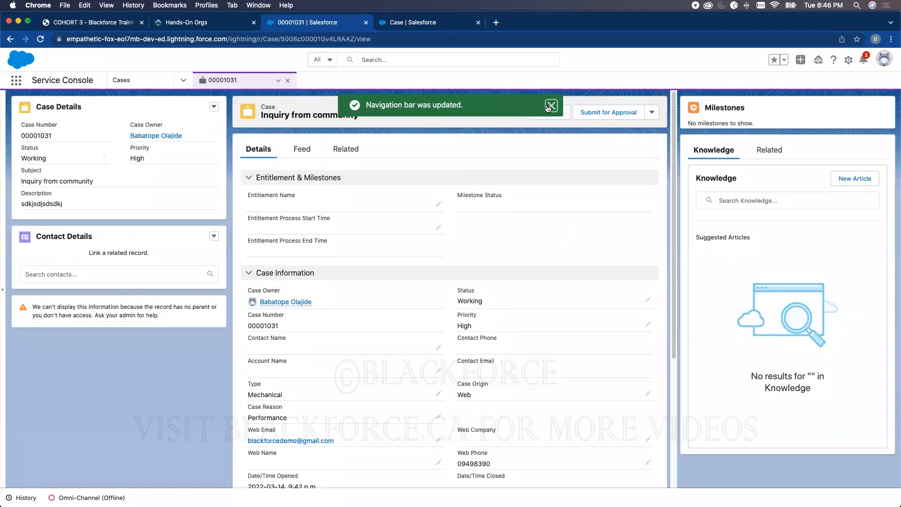
left_click(551, 106)
- Go to the Entitlements list and start a new entitlement
left_click(183, 80)
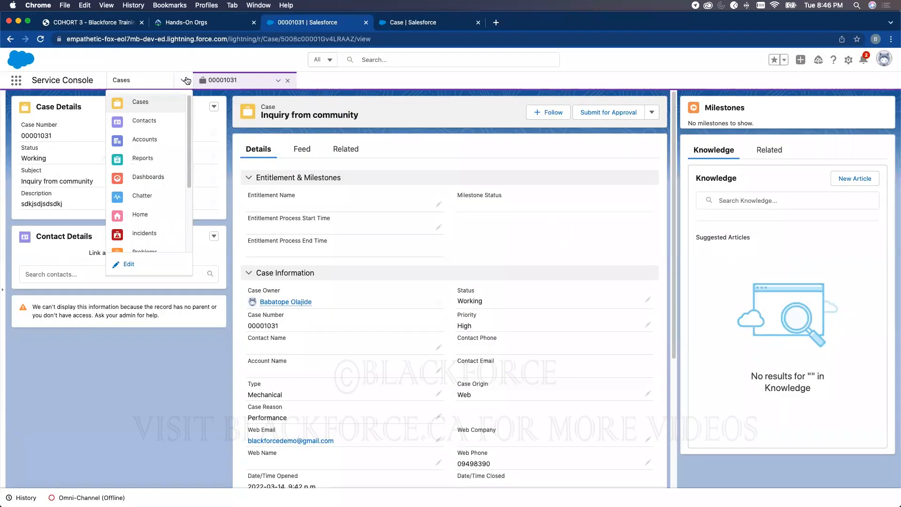
scroll(159, 183, "down", 3)
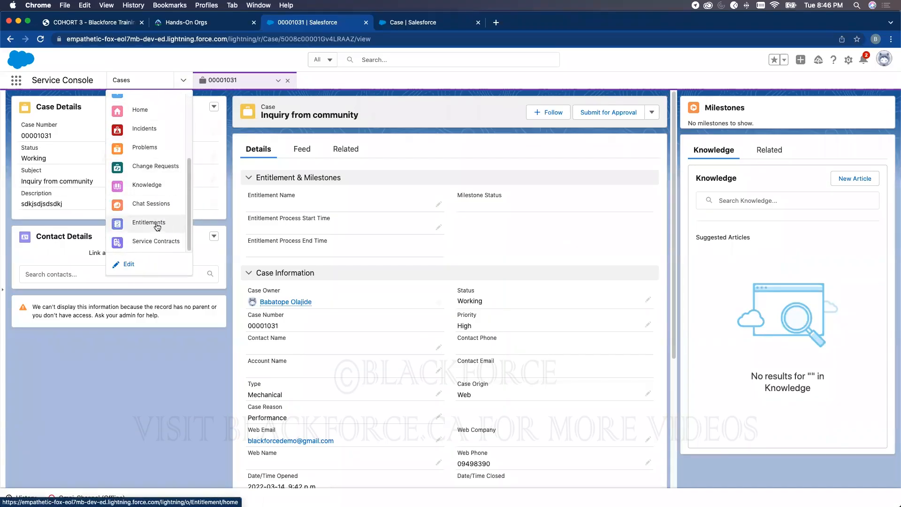
key("Return")
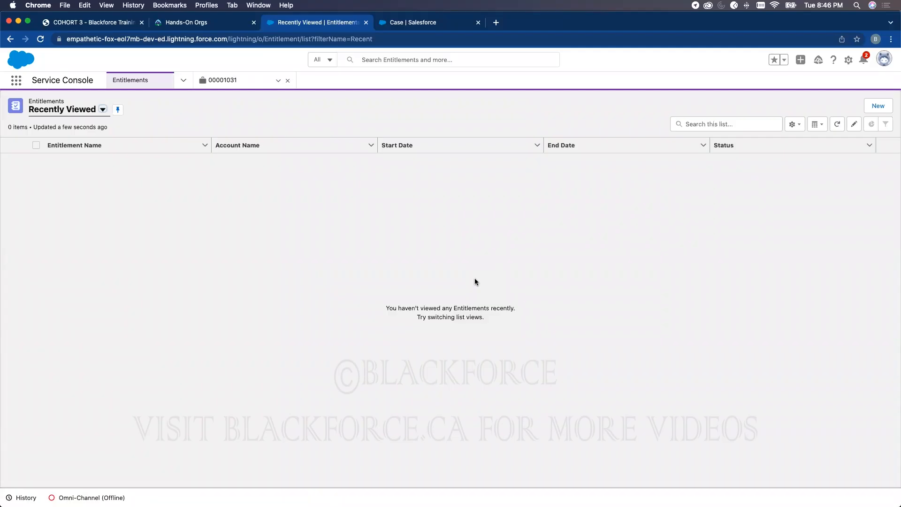
left_click(874, 106)
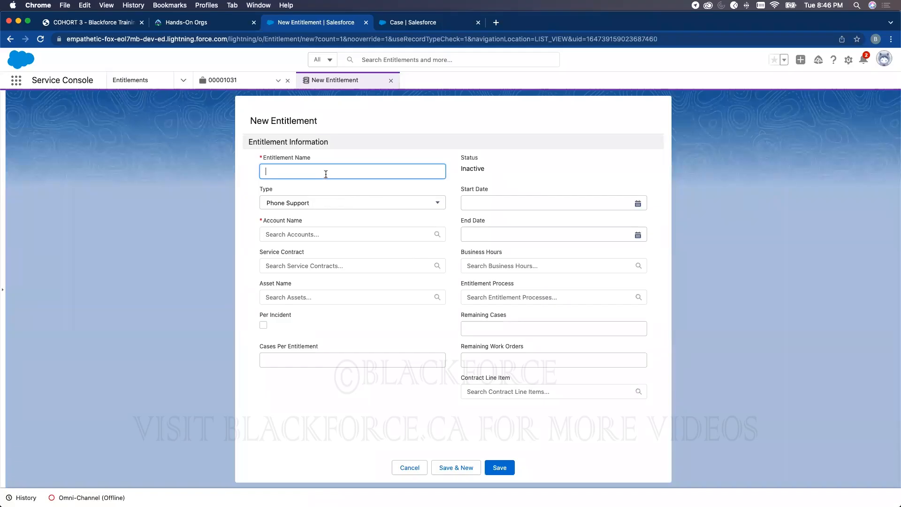
- Enter the entitlement name, keep Type as Phone Support, and begin a new account from Account Name
type("Babatopes Entitlment")
left_click(295, 205)
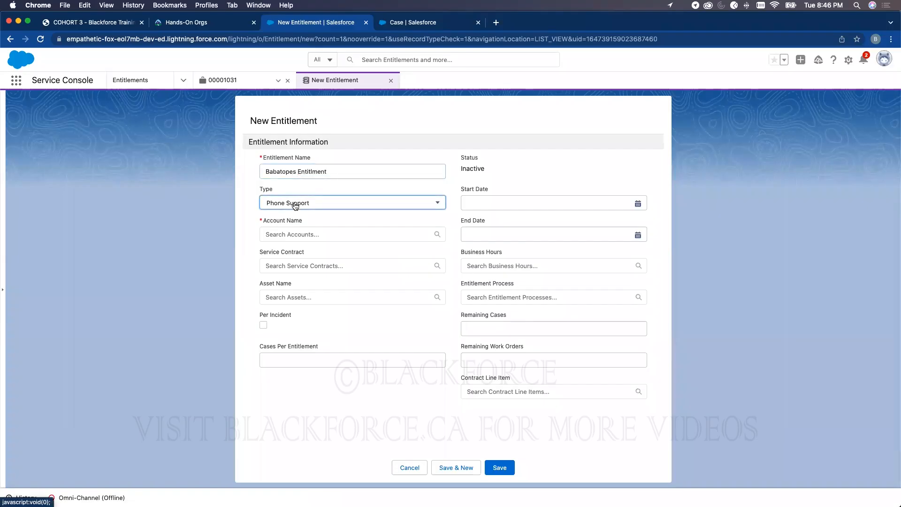
left_click(294, 205)
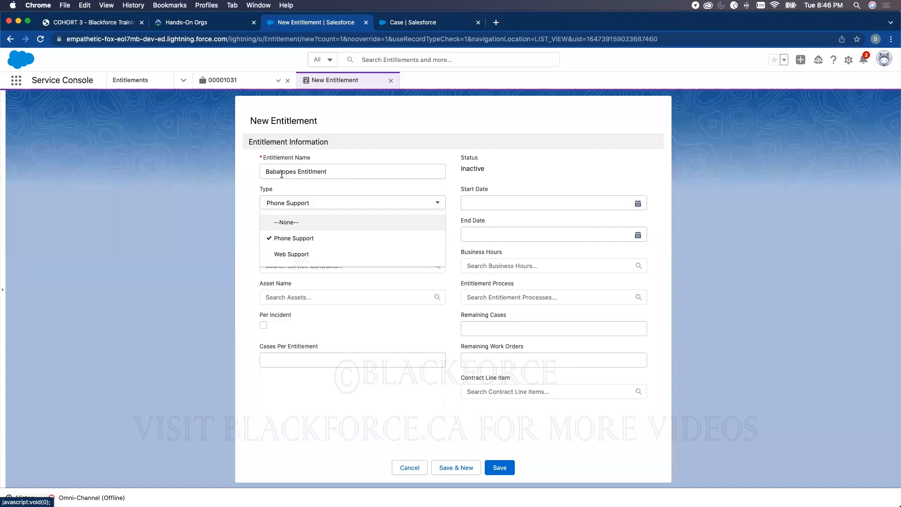
left_click(387, 149)
left_click(294, 234)
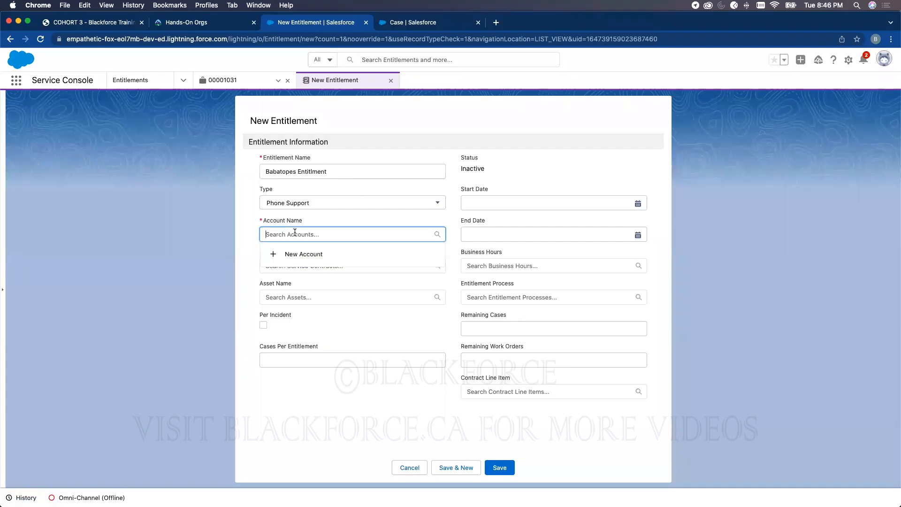
left_click(298, 254)
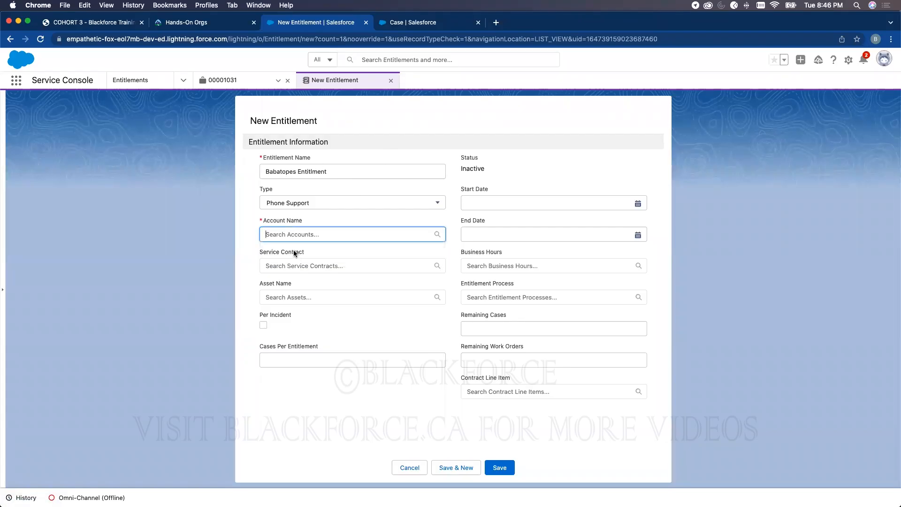
- Save a new Warm-rated, Customer - Direct account with its account number, then save the entitlement
type("Babatope")
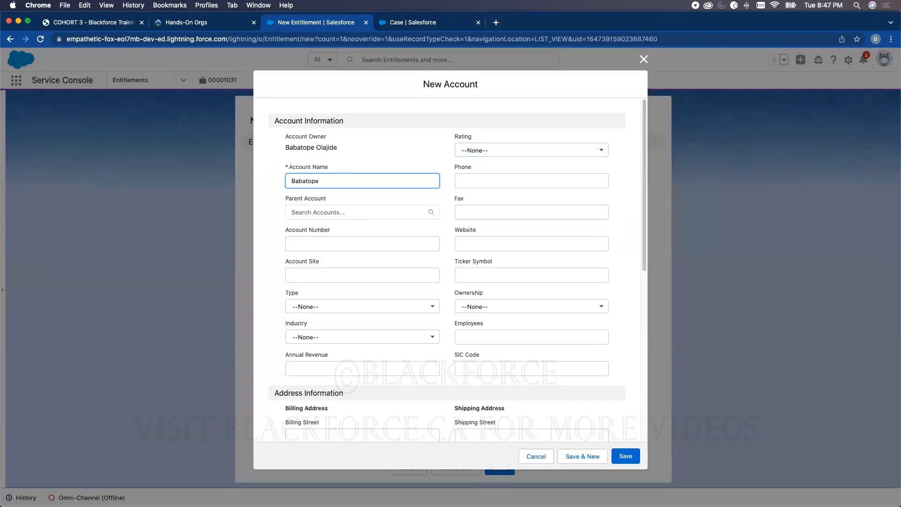
type(" Account")
left_click(503, 149)
left_click(484, 197)
left_click(312, 242)
type("4554544554")
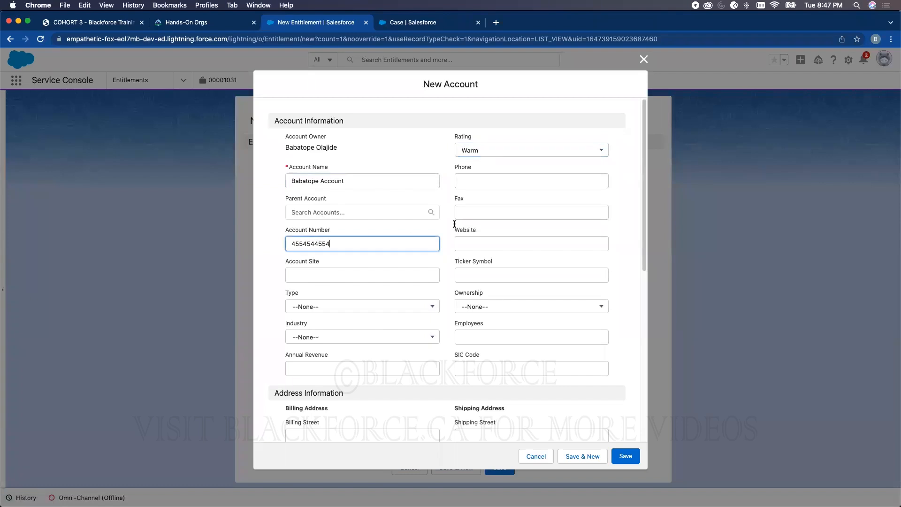
left_click(328, 306)
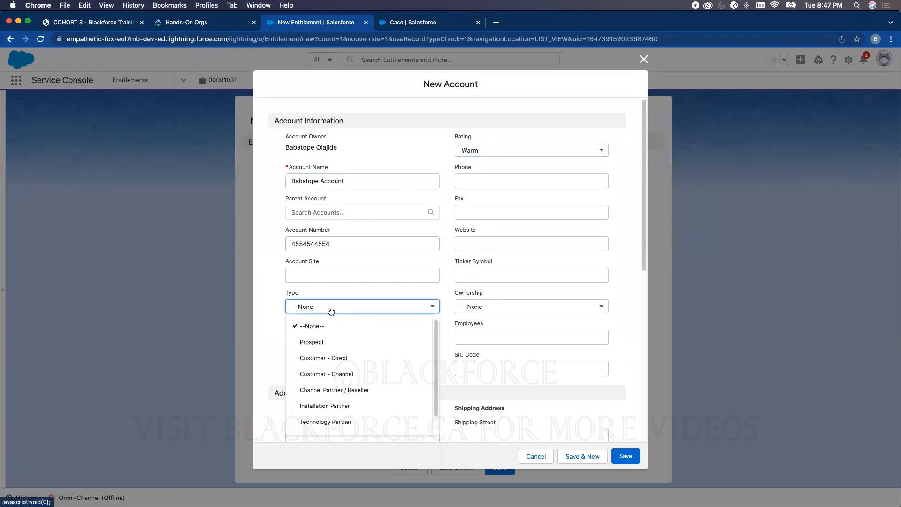
left_click(328, 356)
scroll(487, 330, "down", 7)
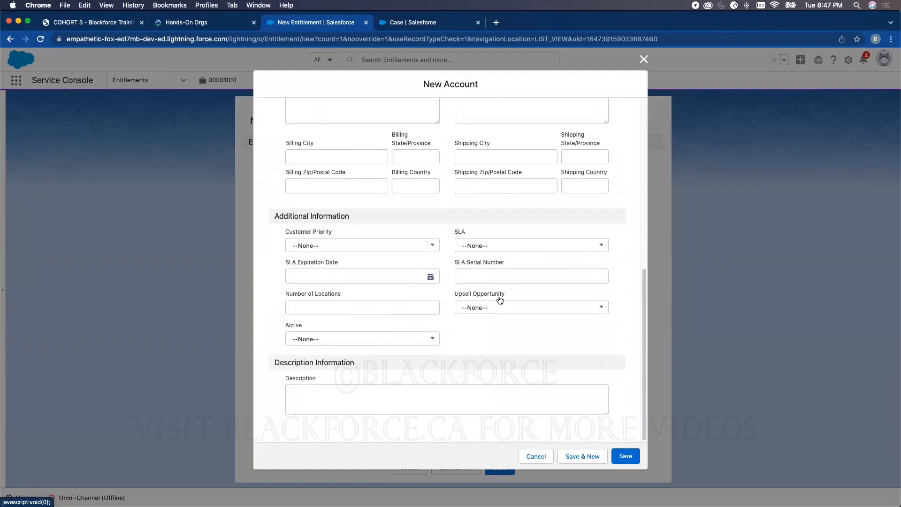
left_click(621, 456)
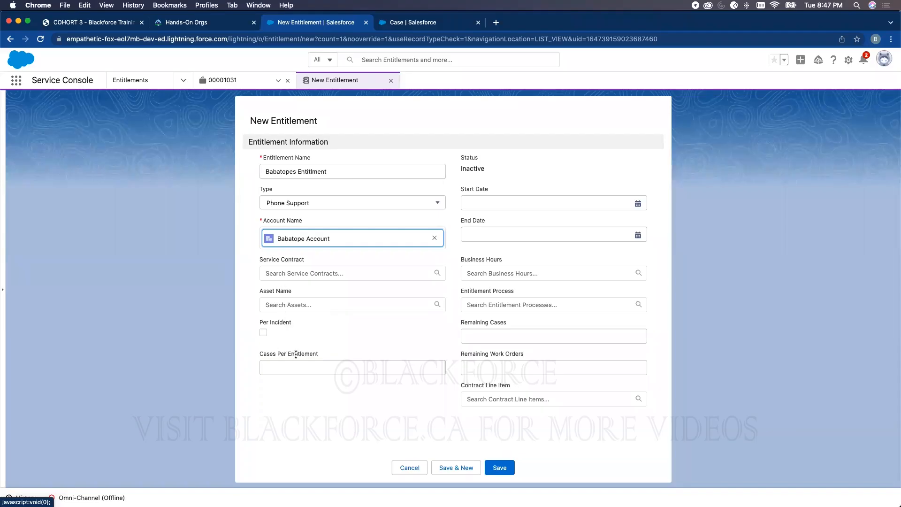
left_click(499, 467)
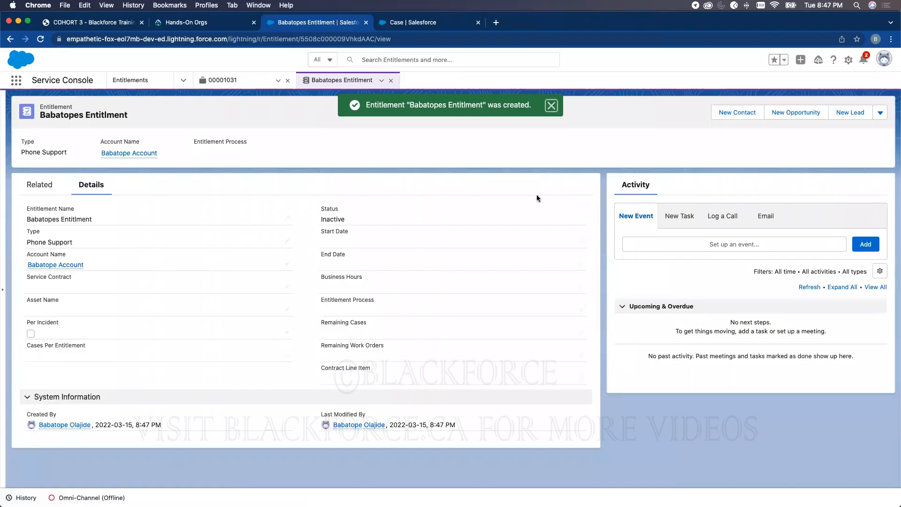
left_click(51, 186)
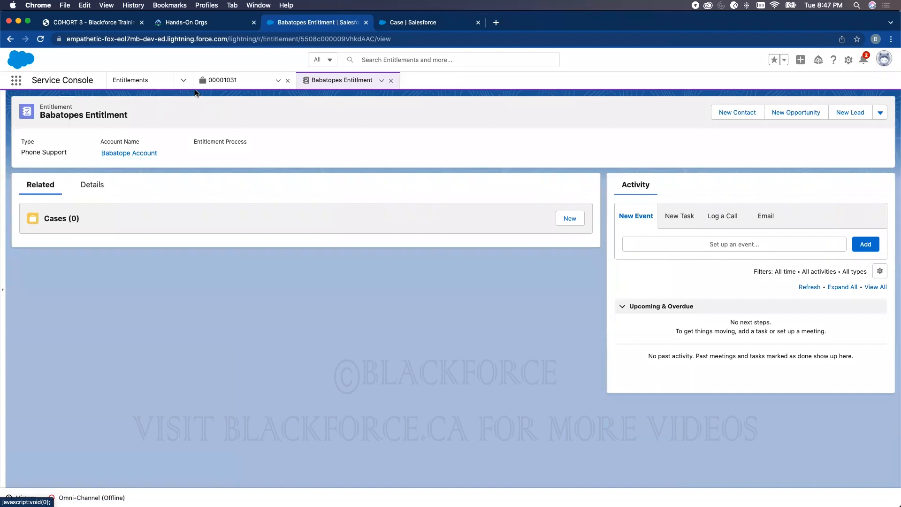
- Go to the Cases list and start a new case
left_click(183, 80)
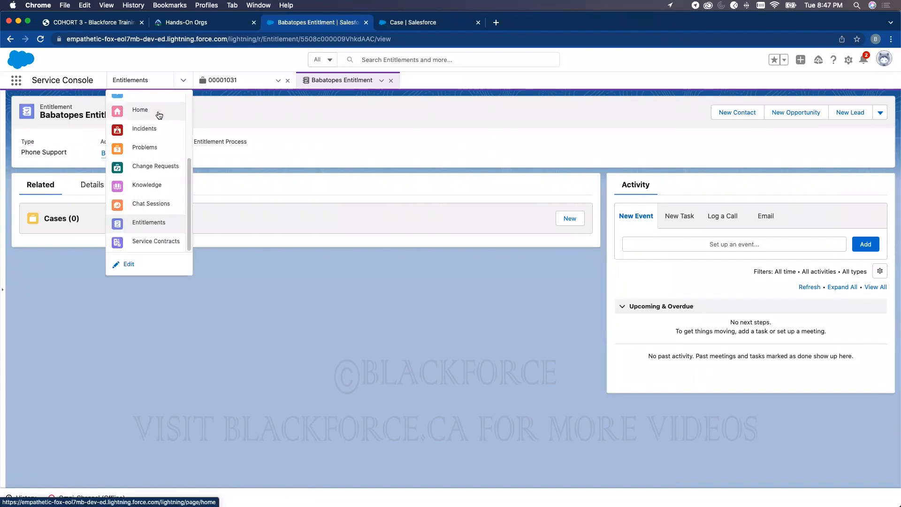
left_click(143, 104)
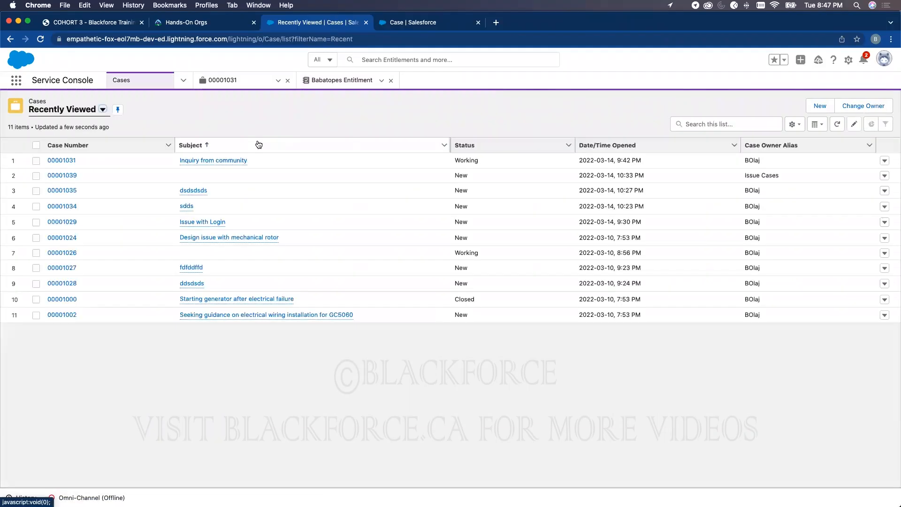
left_click(819, 106)
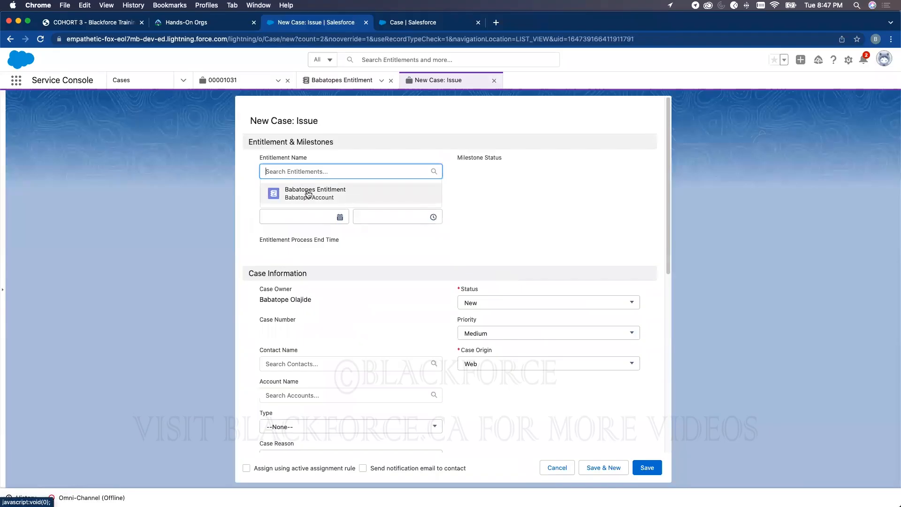
left_click(329, 86)
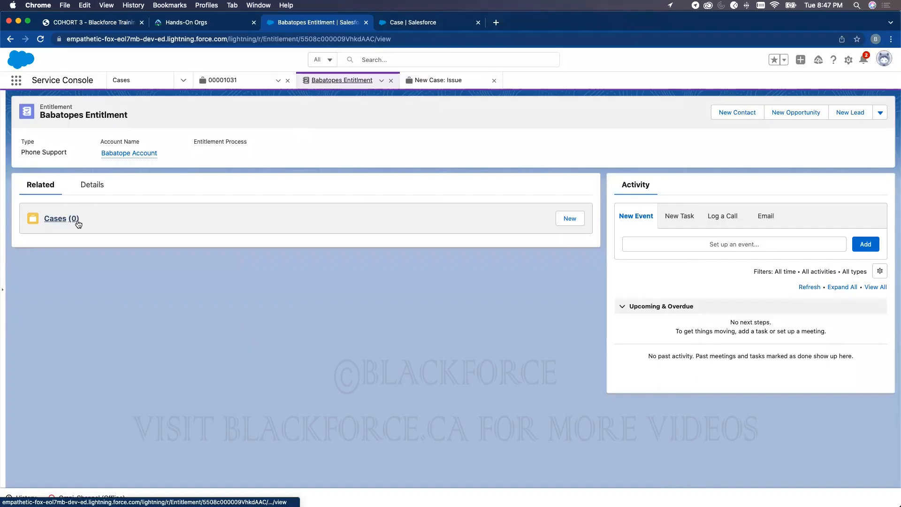
left_click(437, 81)
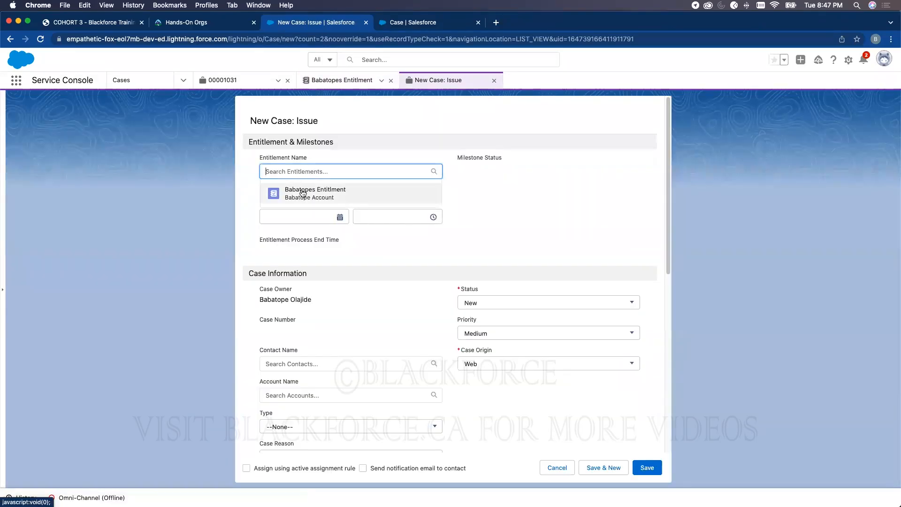
- Link the case to the new entitlement with process start March 15, 2022, status New
left_click(301, 192)
left_click(297, 224)
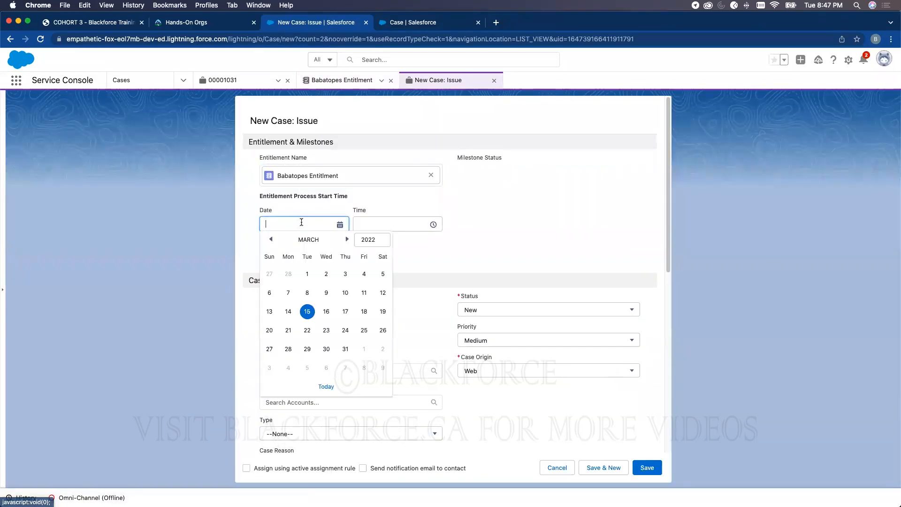
left_click(307, 311)
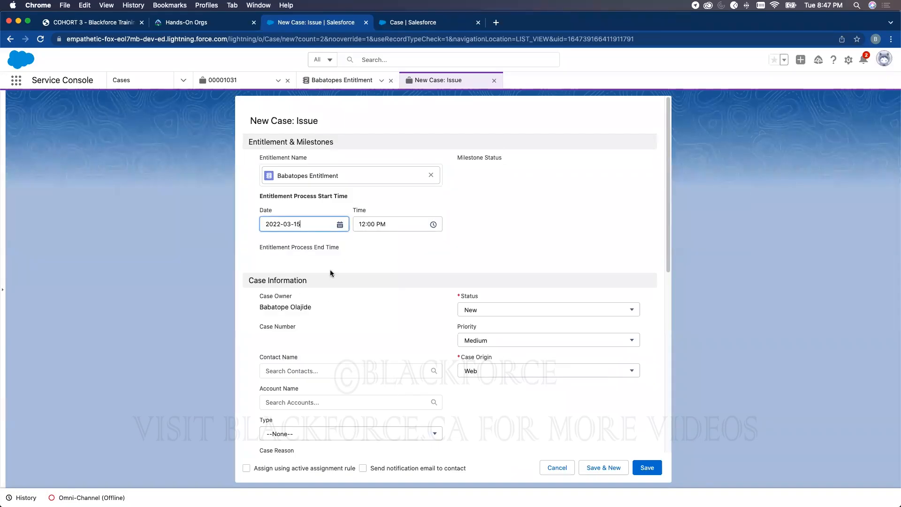
scroll(437, 319, "down", 3)
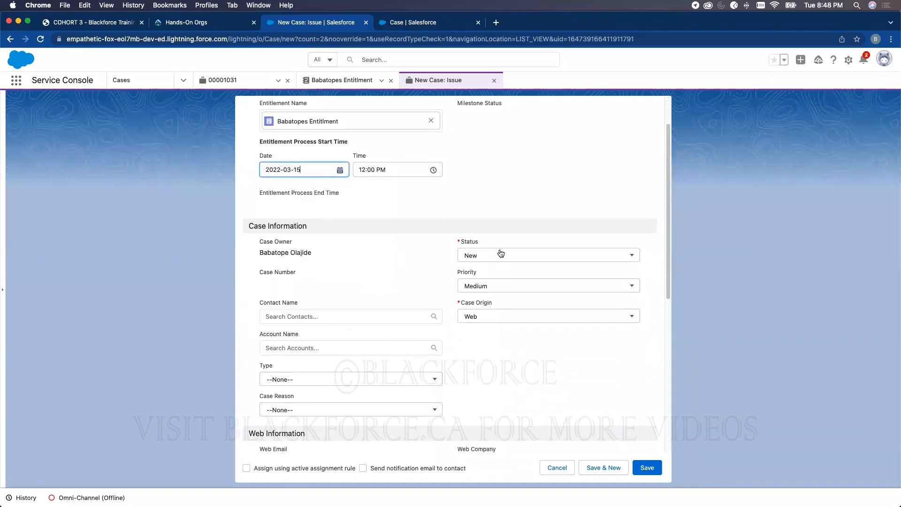
left_click(498, 255)
left_click(481, 290)
- Choose the case's contact and the new account, then save the case
left_click(329, 315)
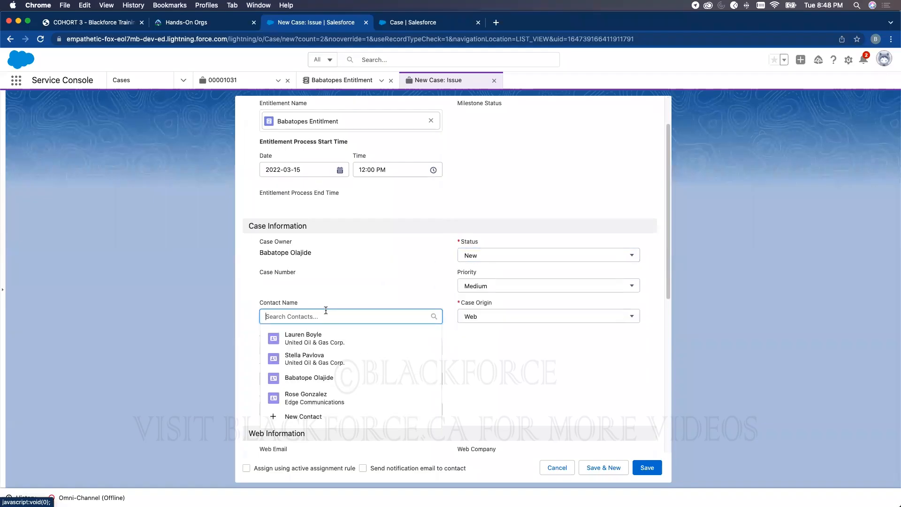
left_click(308, 378)
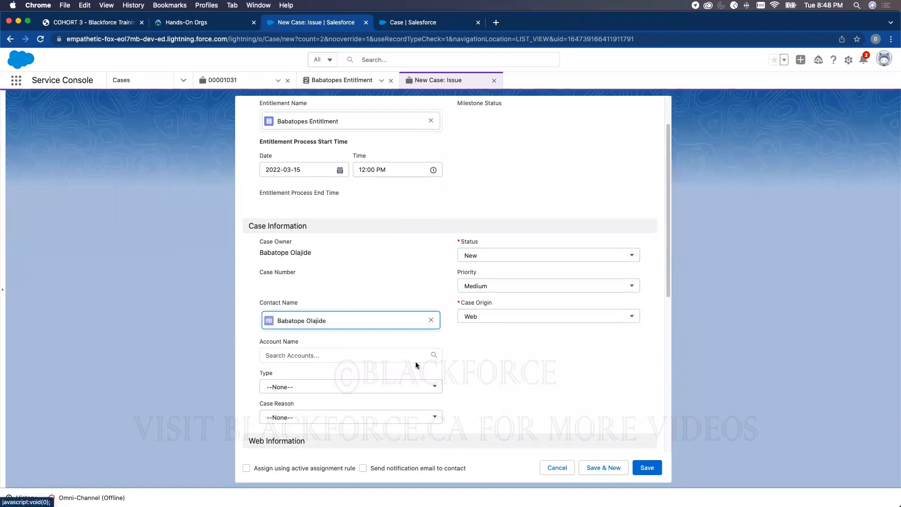
left_click(303, 355)
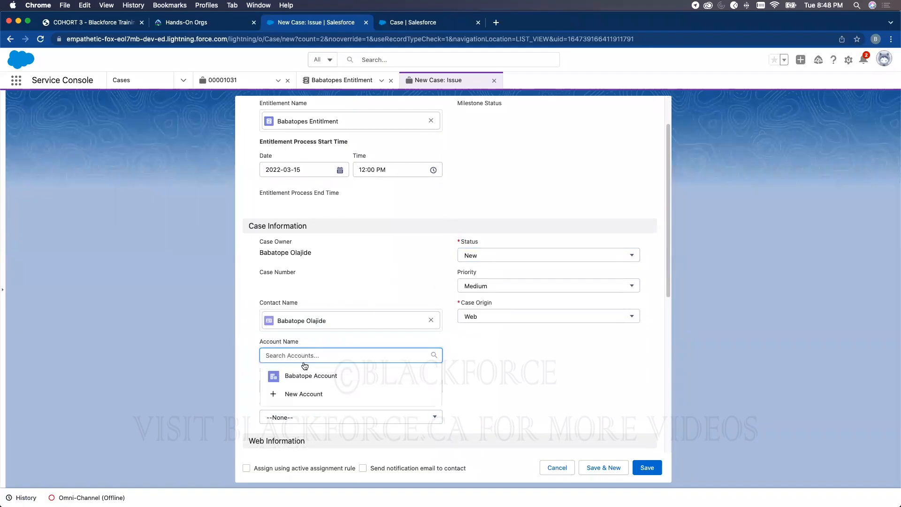
left_click(310, 374)
scroll(493, 281, "down", 5)
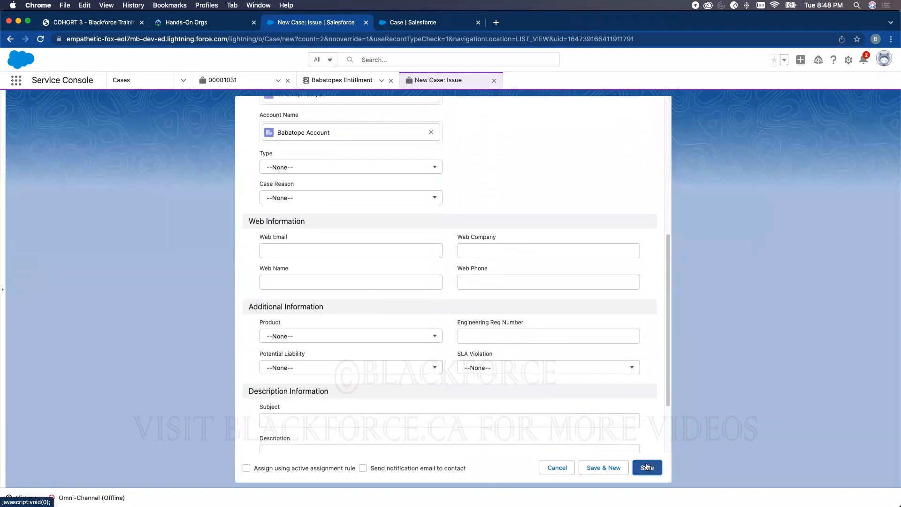
left_click(646, 467)
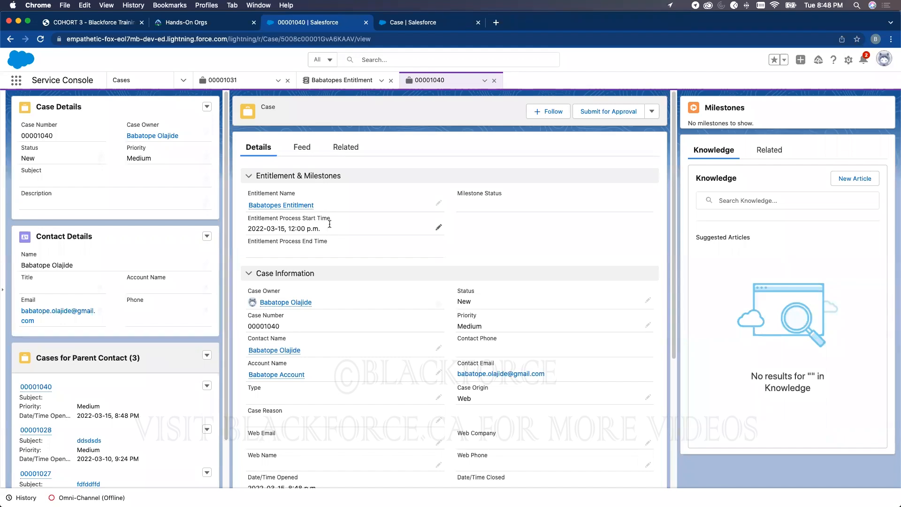
- Open the entitlement linked to case 00001040 from its Entitlement Name link
left_click(300, 206)
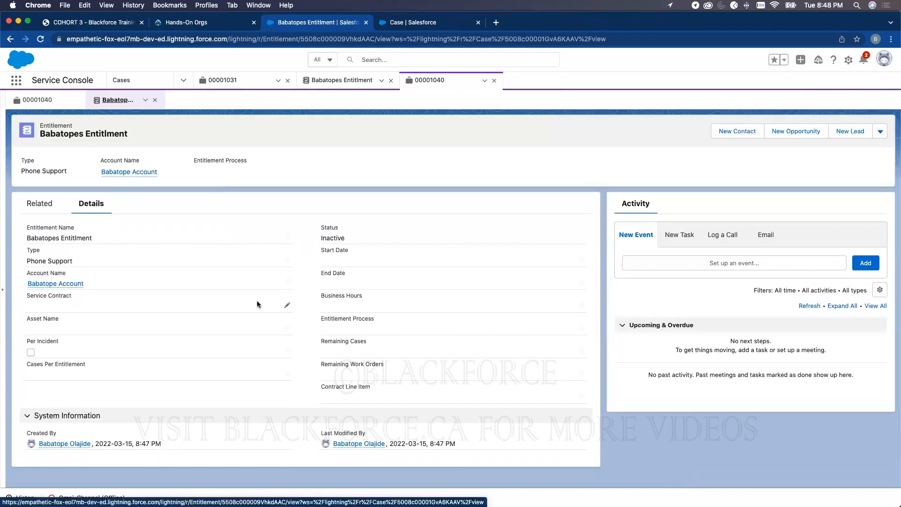
- Enter 100 cases per entitlement and 100 remaining cases, turning Per Incident back off
left_click(286, 354)
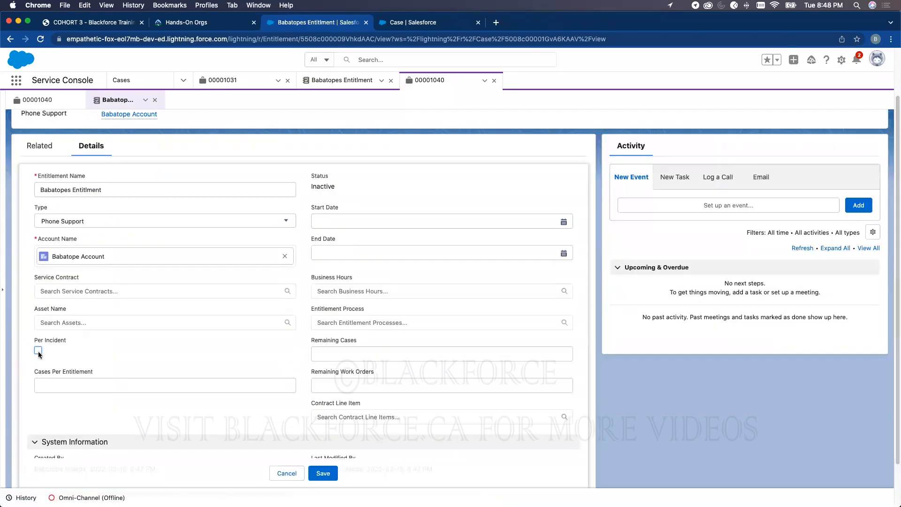
left_click(38, 350)
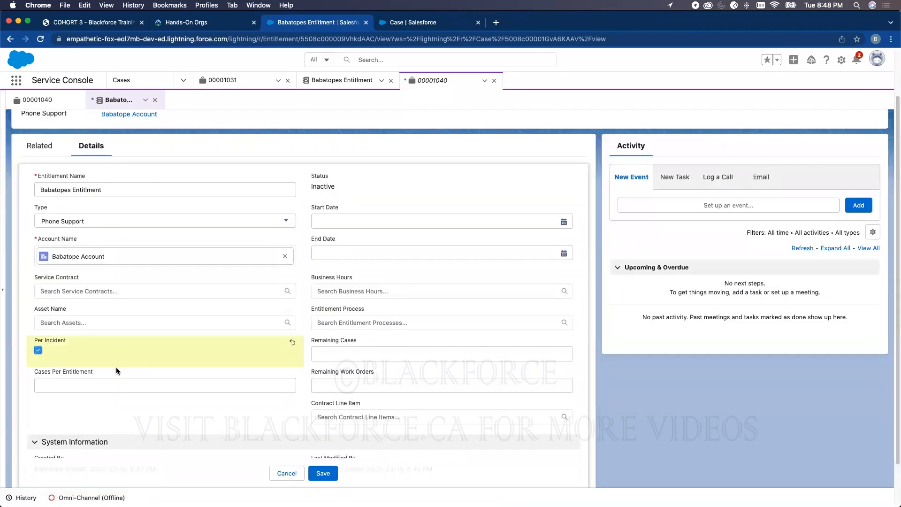
left_click(101, 389)
type("100")
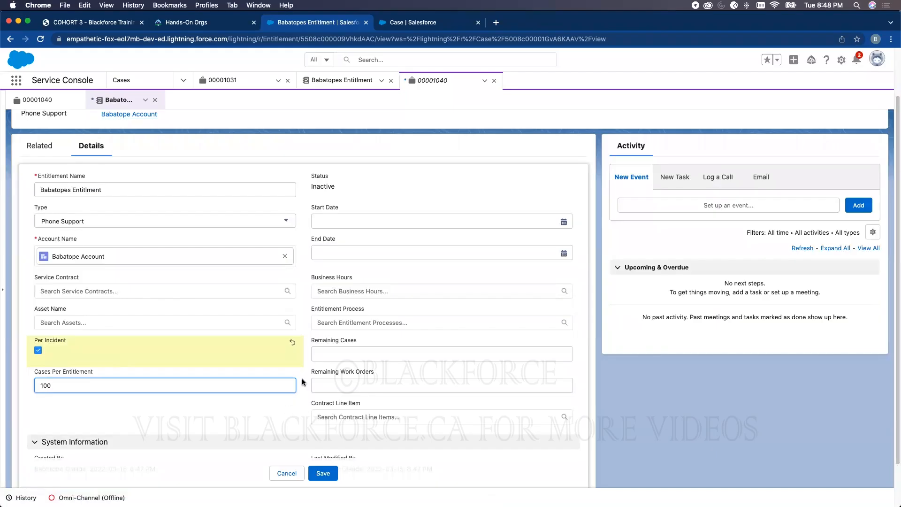
left_click(327, 354)
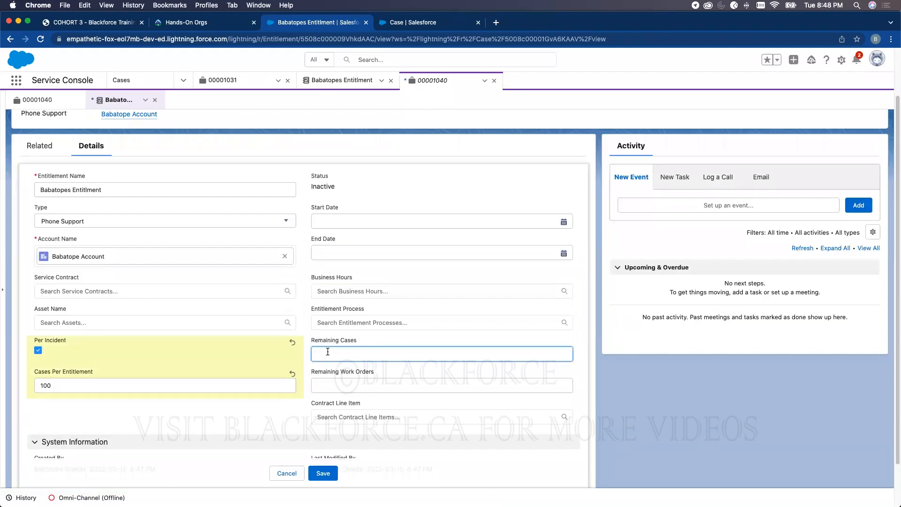
type("100")
left_click(38, 352)
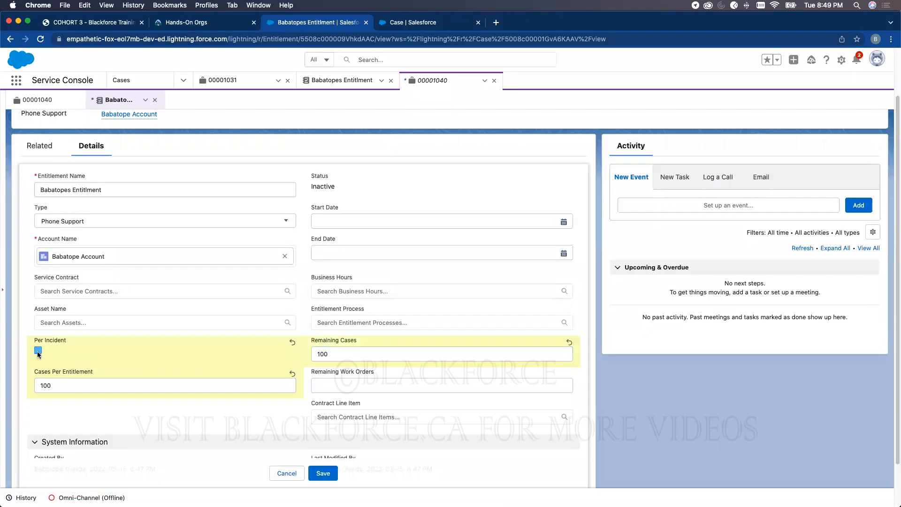
double_click(49, 383)
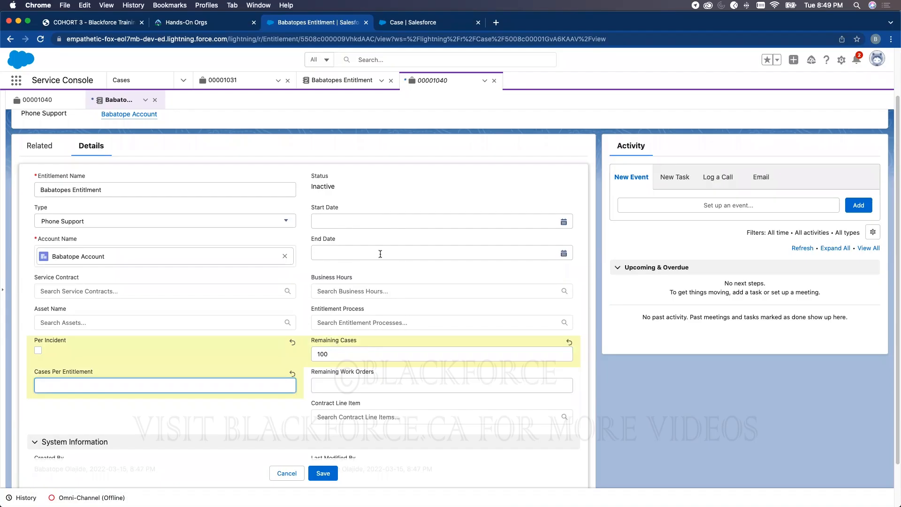
left_click(38, 100)
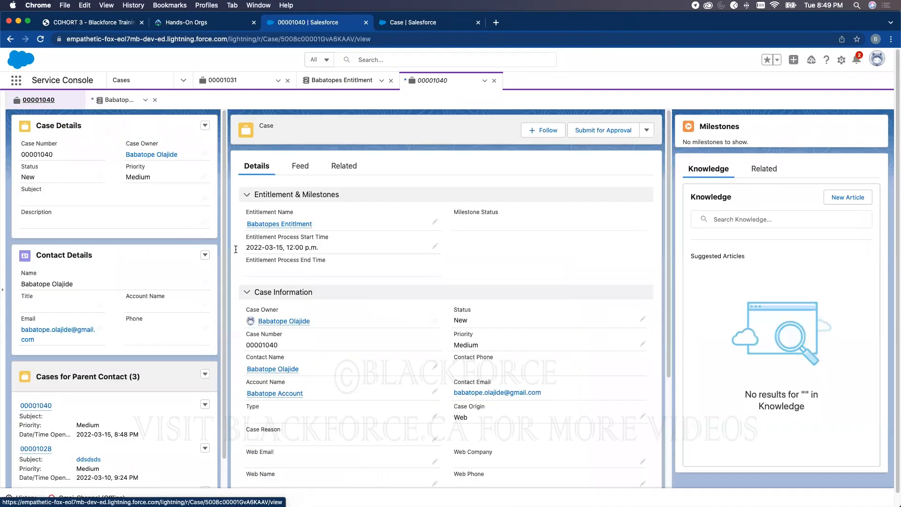
left_click(113, 99)
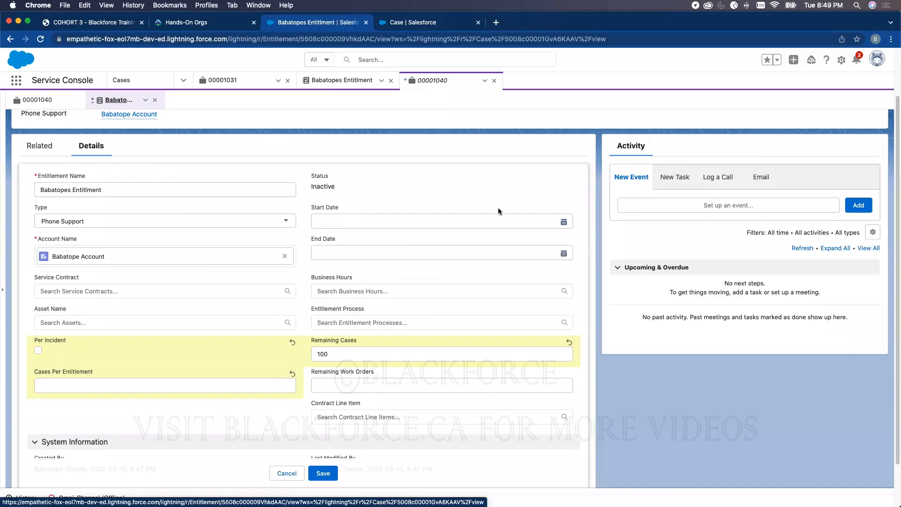
- Set the entitlement Start Date to 2022-03-15 and End Date to 2023-03-15
left_click(510, 216)
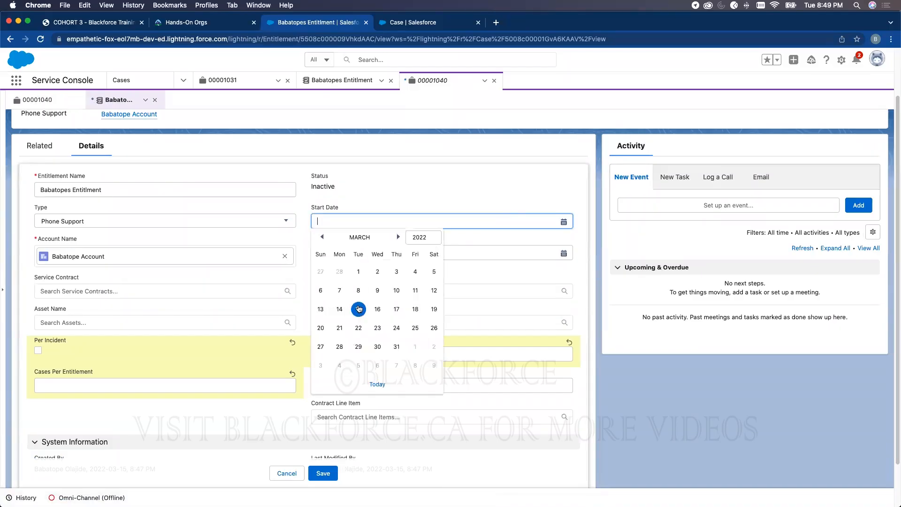
left_click(359, 309)
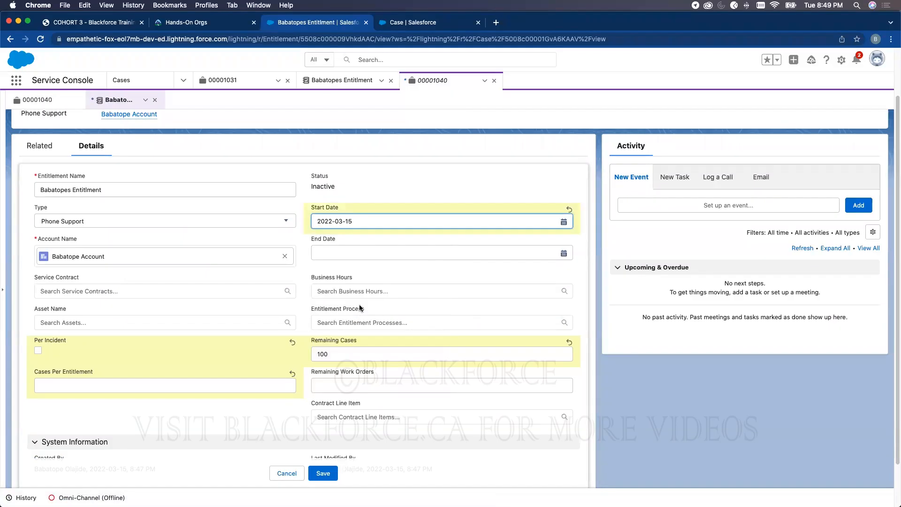
left_click(423, 255)
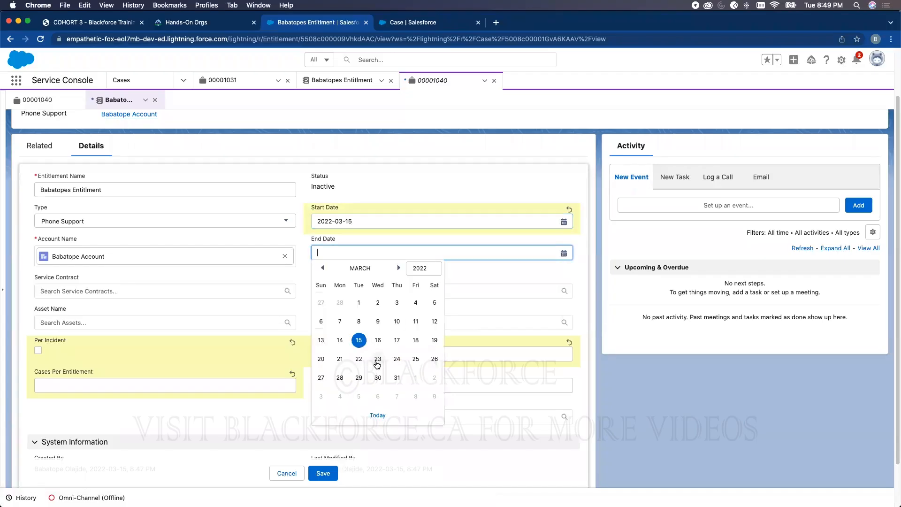
left_click(424, 271)
left_click(425, 276)
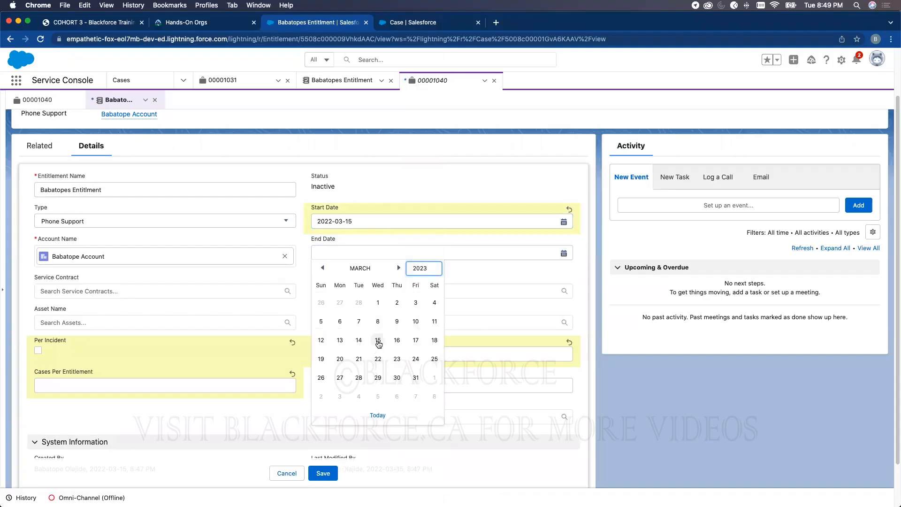
left_click(377, 339)
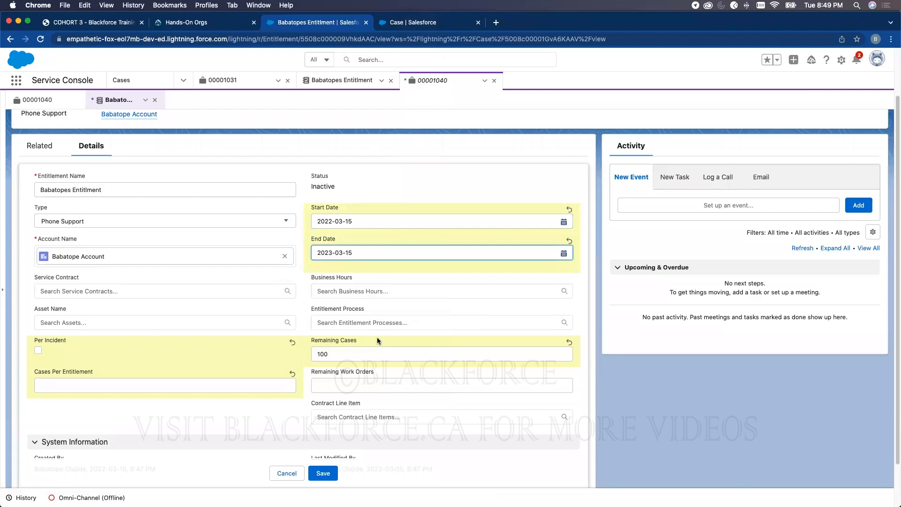
- After the validation errors, delete the 100 in Remaining Cases and save the entitlement
left_click(329, 475)
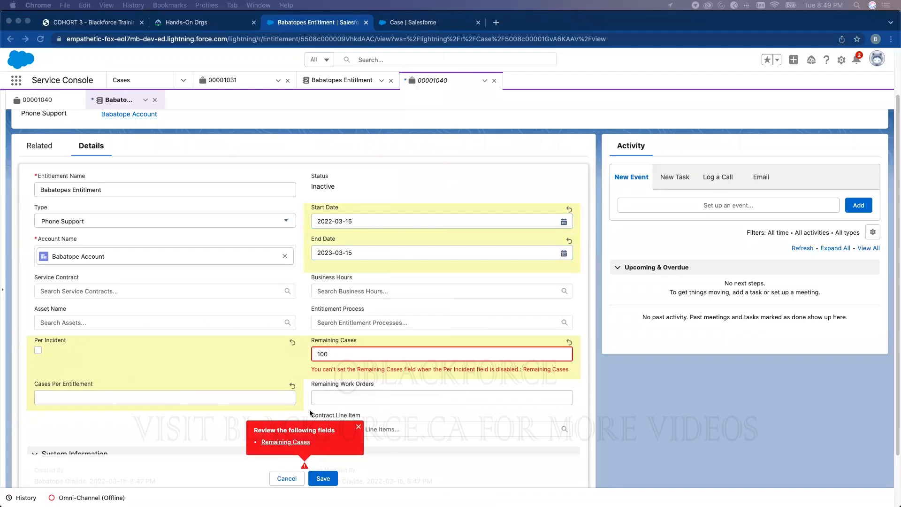
left_click(360, 427)
left_click(360, 427)
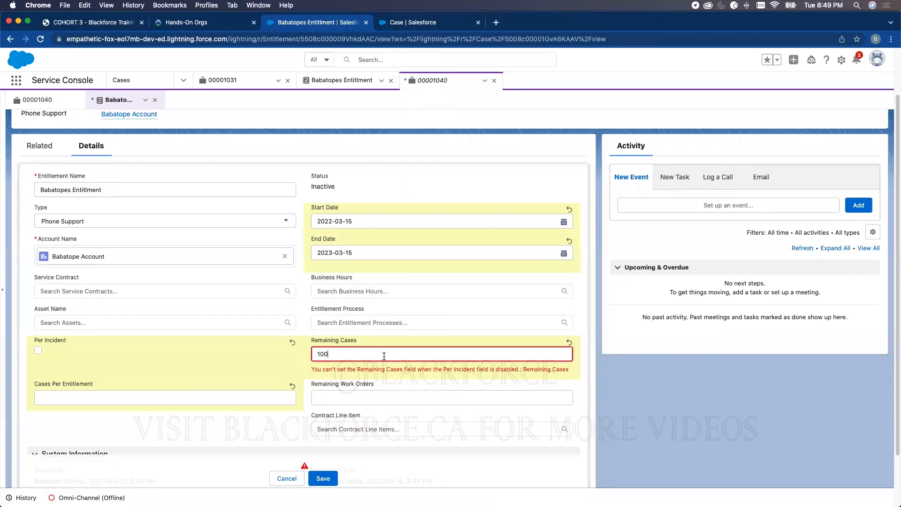
left_click(324, 478)
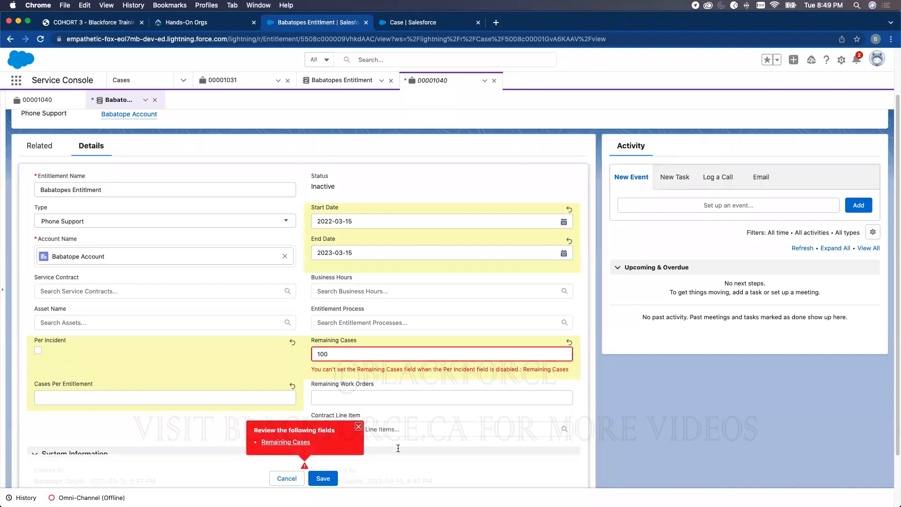
left_click(359, 426)
left_click(345, 354)
key("BackSpace")
key("BackSpace")
key("BackSpace")
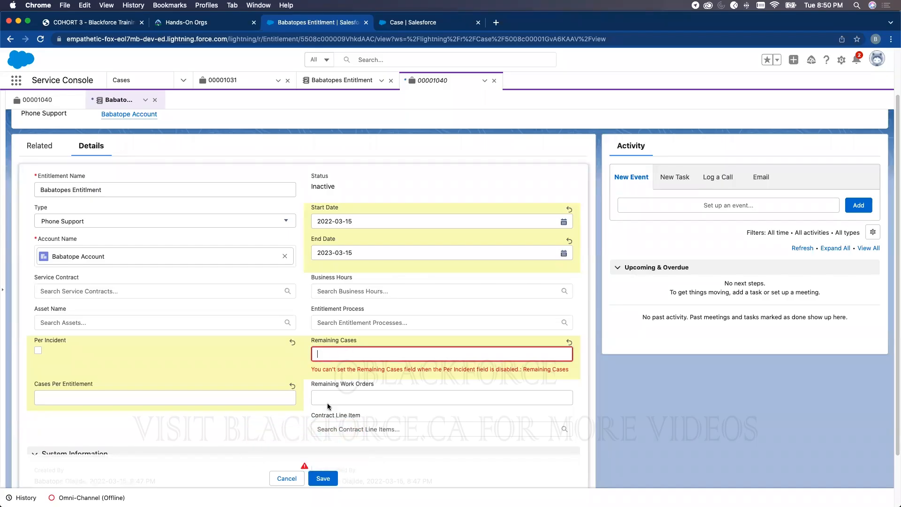
left_click(324, 478)
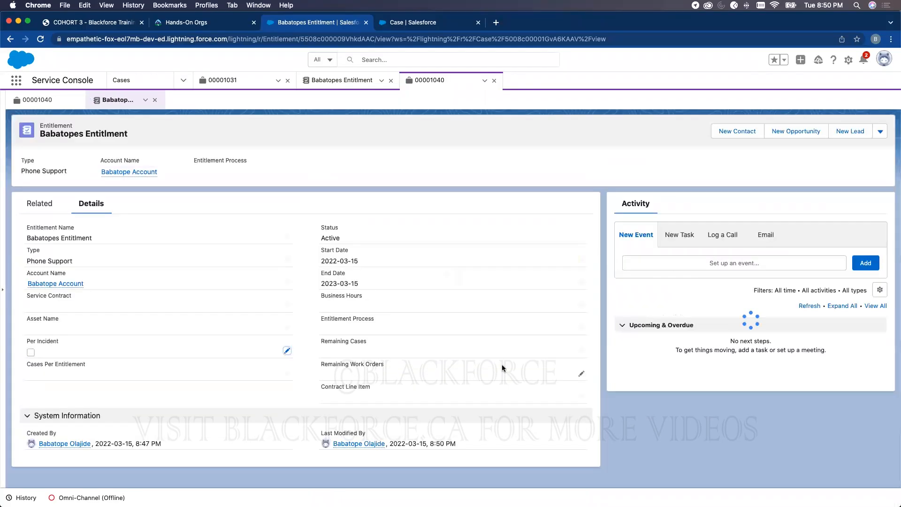
double_click(330, 238)
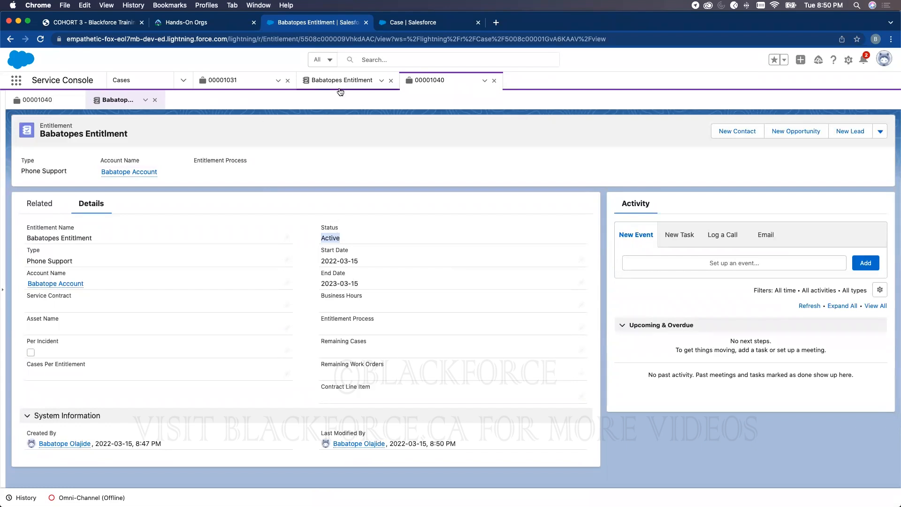
left_click(312, 85)
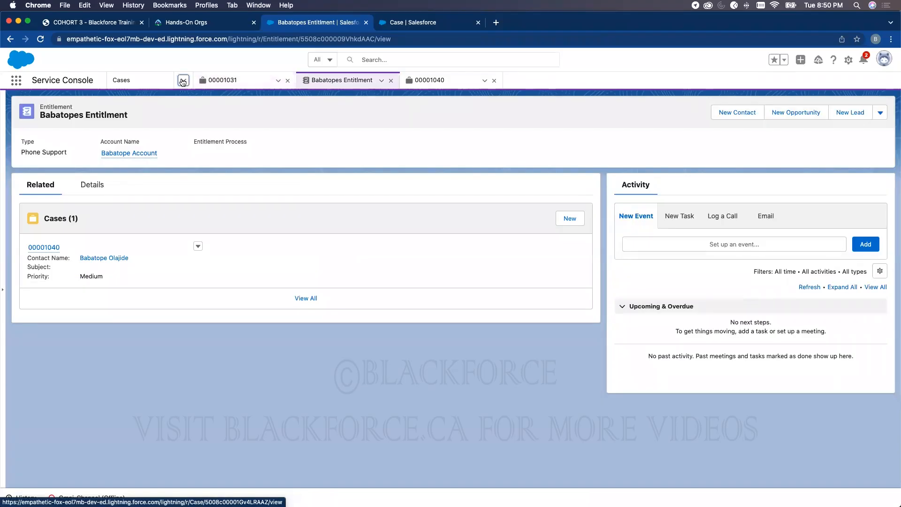
left_click(183, 80)
left_click(146, 106)
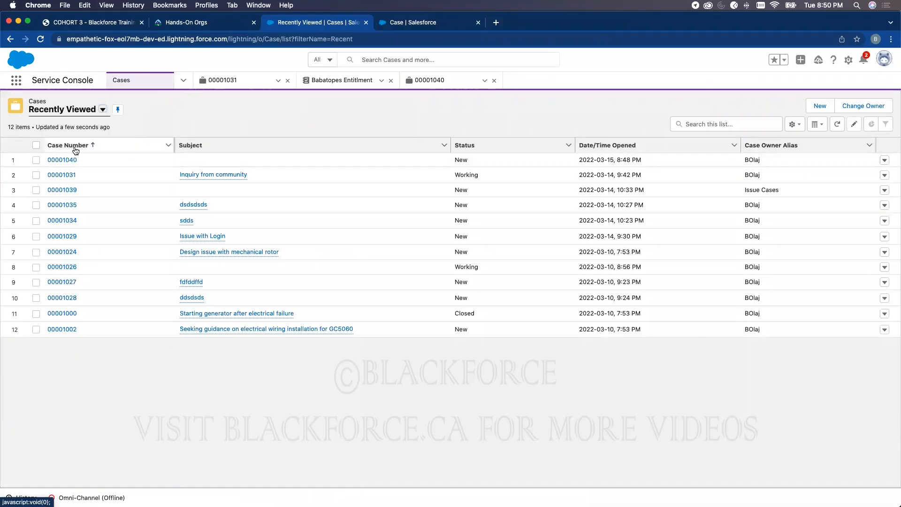
left_click(70, 159)
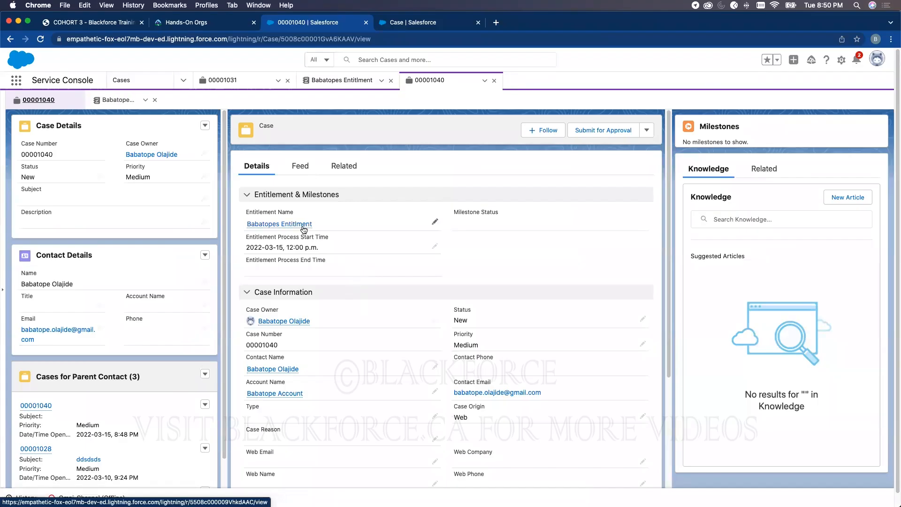
mouse_move(302, 226)
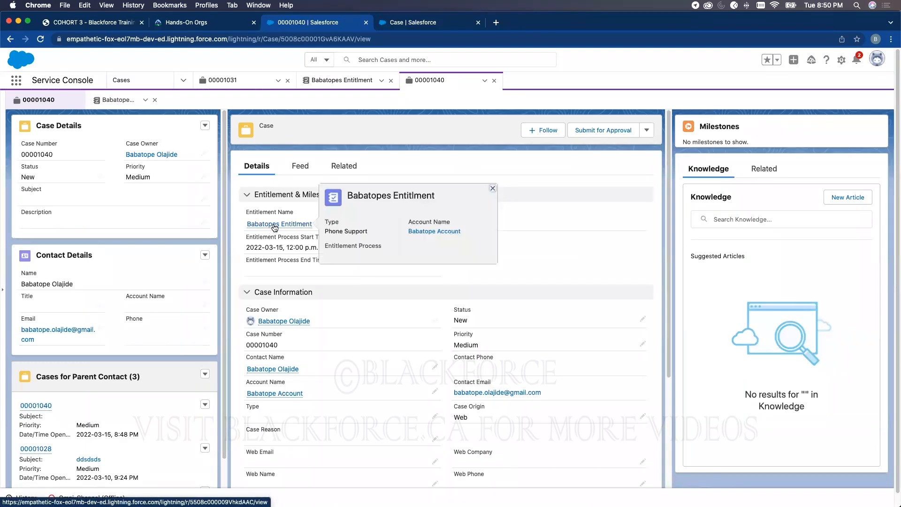
left_click(276, 225)
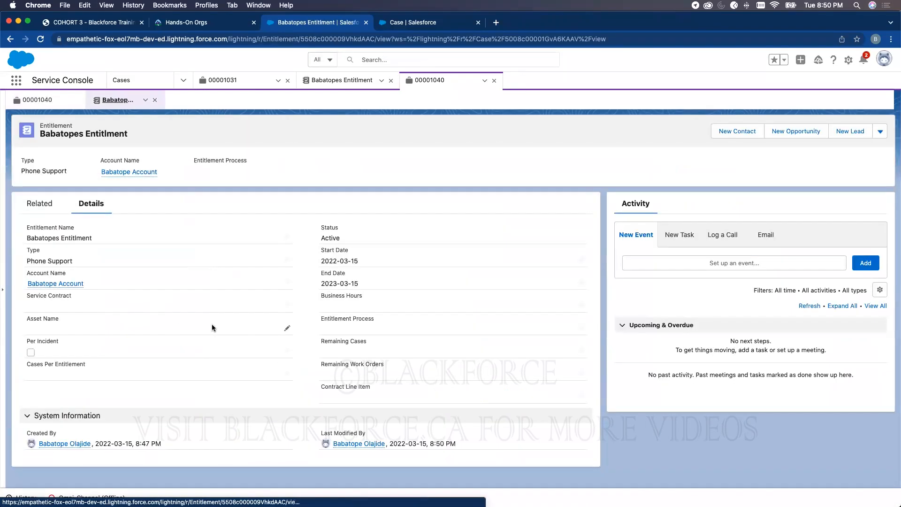
double_click(337, 238)
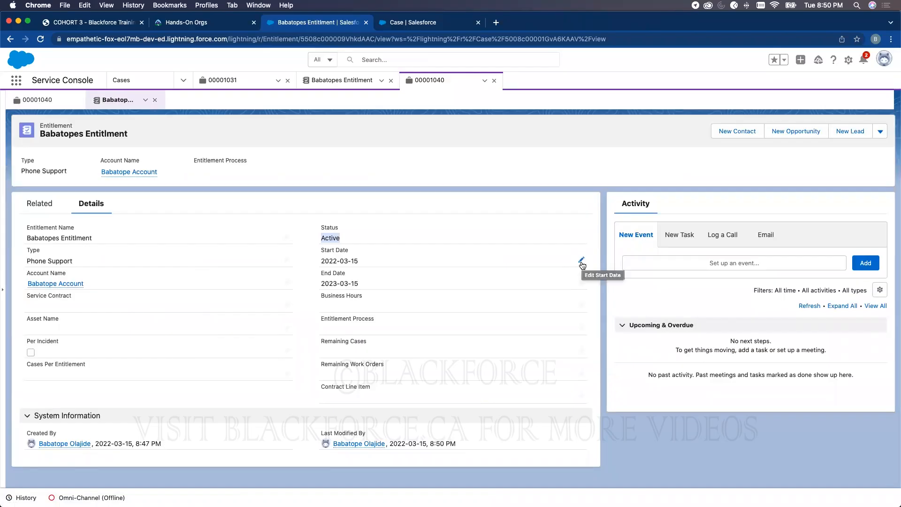
double_click(329, 237)
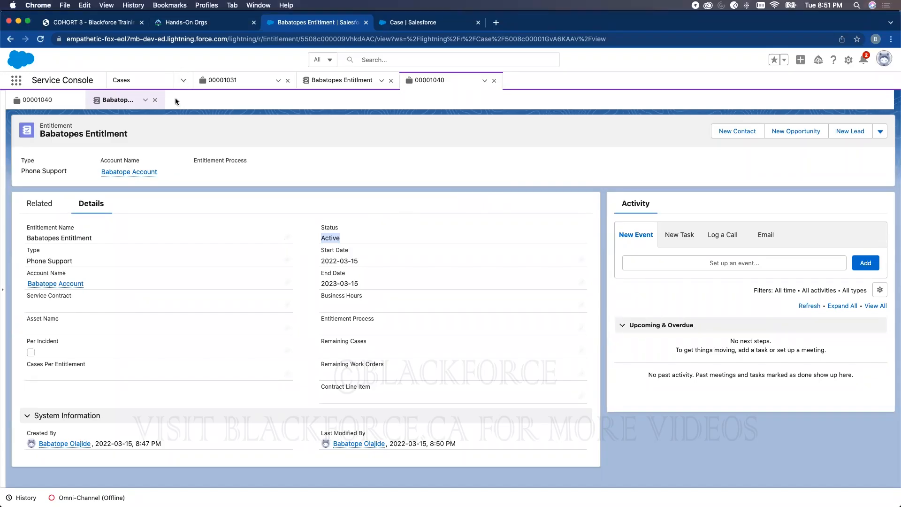
- Start a new service contract named 'Babatope Service Contract' from the Service Contracts list
left_click(183, 80)
scroll(163, 188, "down", 5)
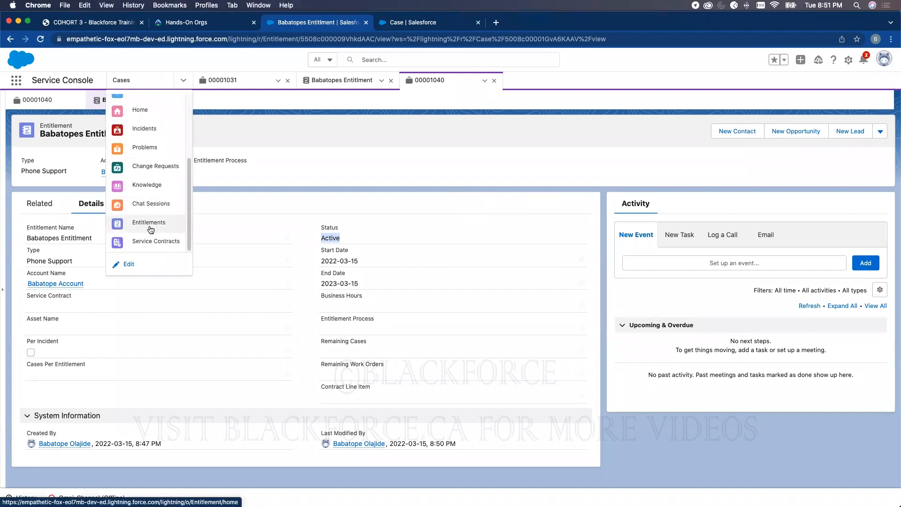
left_click(155, 239)
left_click(877, 106)
left_click(293, 235)
type("Babatope Service Contract")
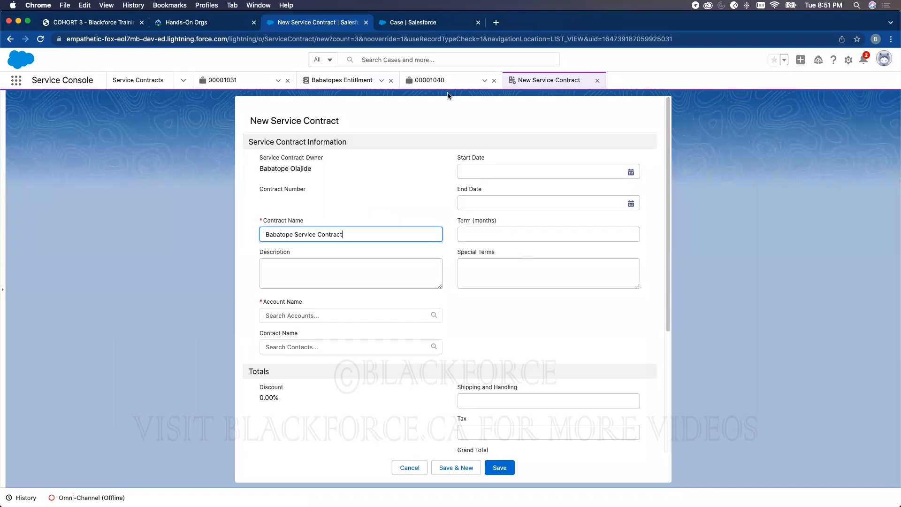
left_click(352, 80)
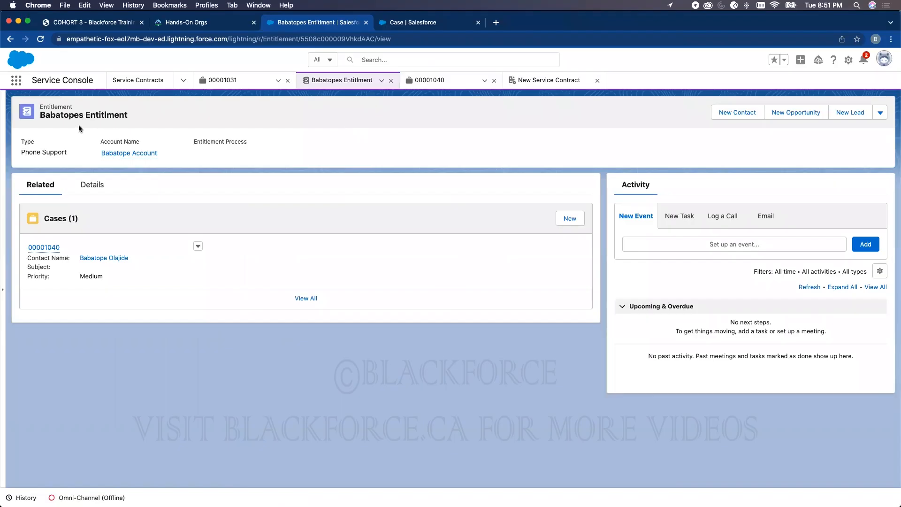
left_click(525, 84)
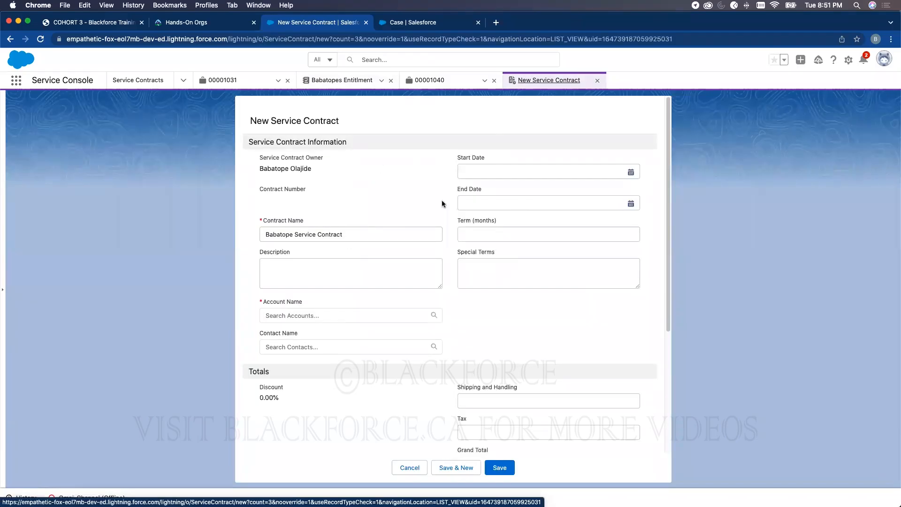
- Give the contract Start Date 2022-03-15, End Date 2023-03-15 and Term 12 months
left_click(505, 173)
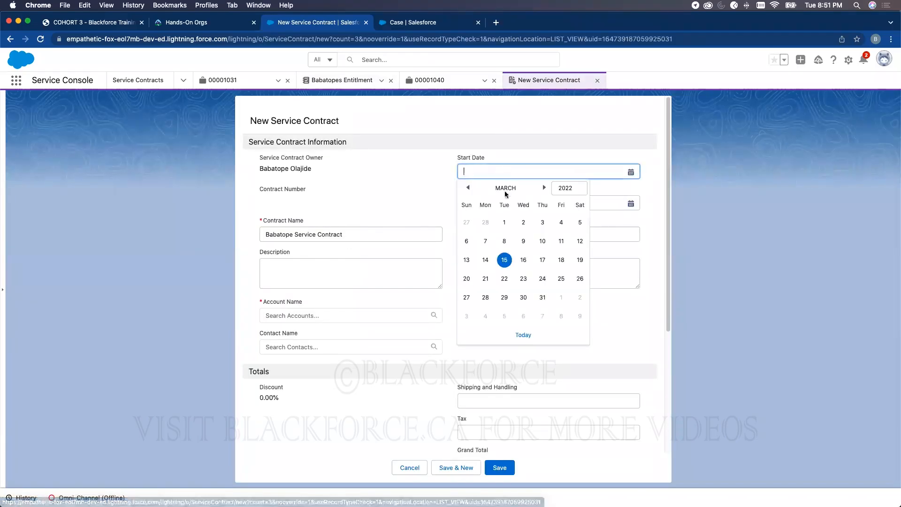
left_click(502, 262)
left_click(536, 199)
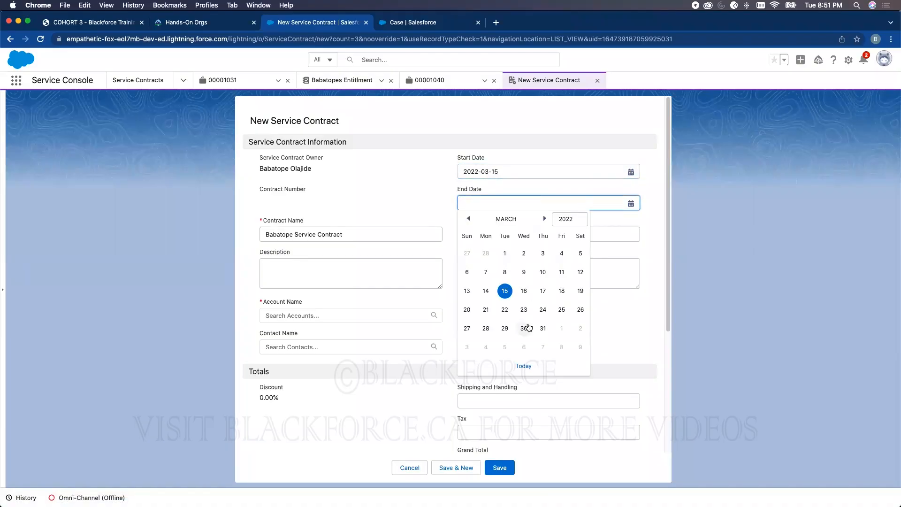
left_click(566, 218)
left_click(568, 227)
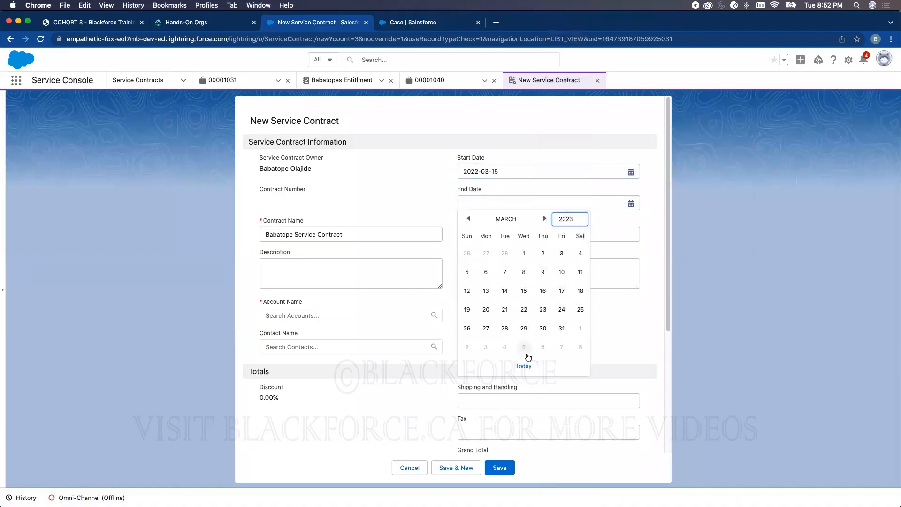
left_click(522, 295)
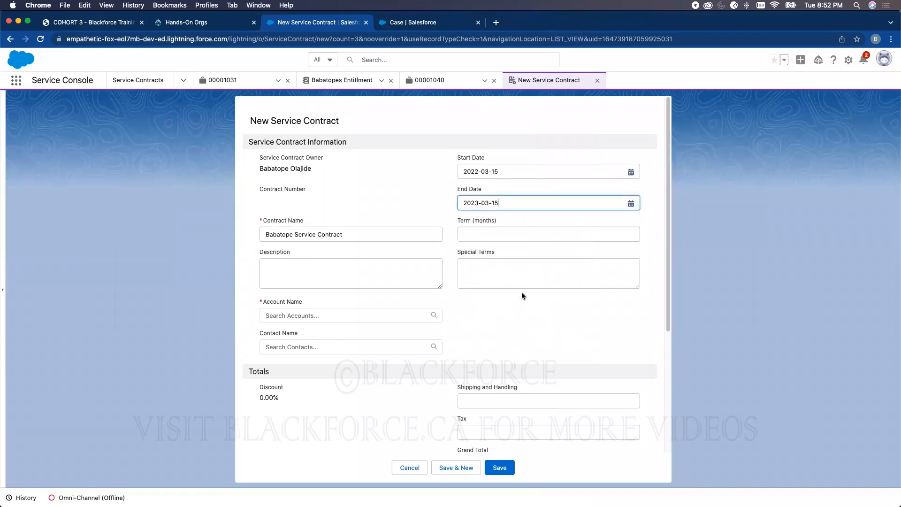
left_click(480, 232)
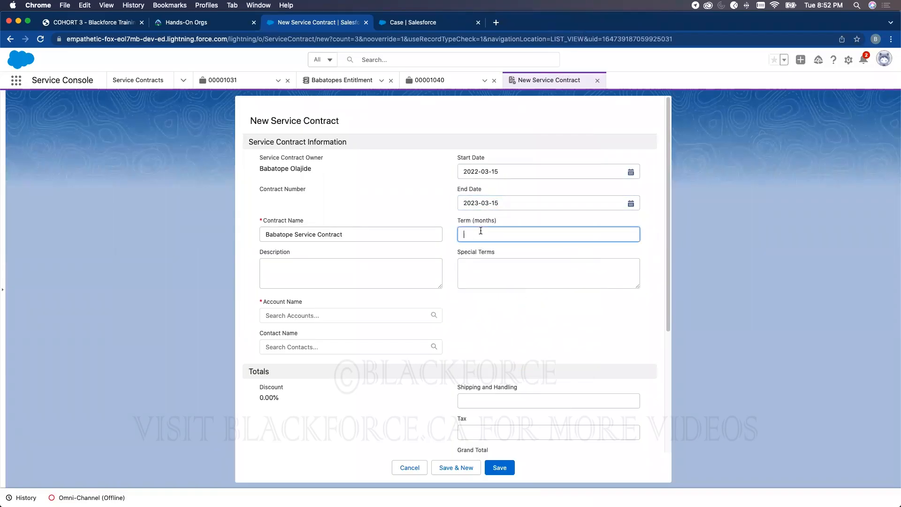
type("12")
- Link the customer's account and contact to the contract and save it
left_click(328, 316)
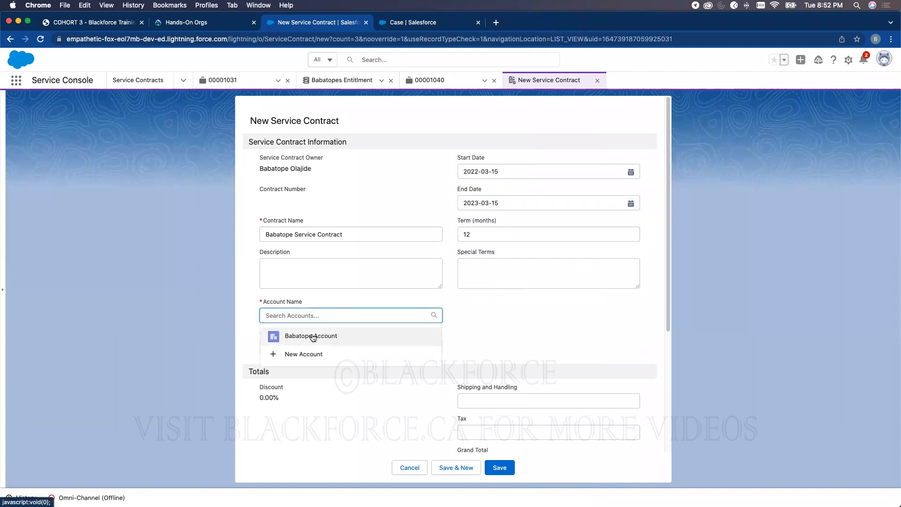
left_click(288, 336)
left_click(327, 356)
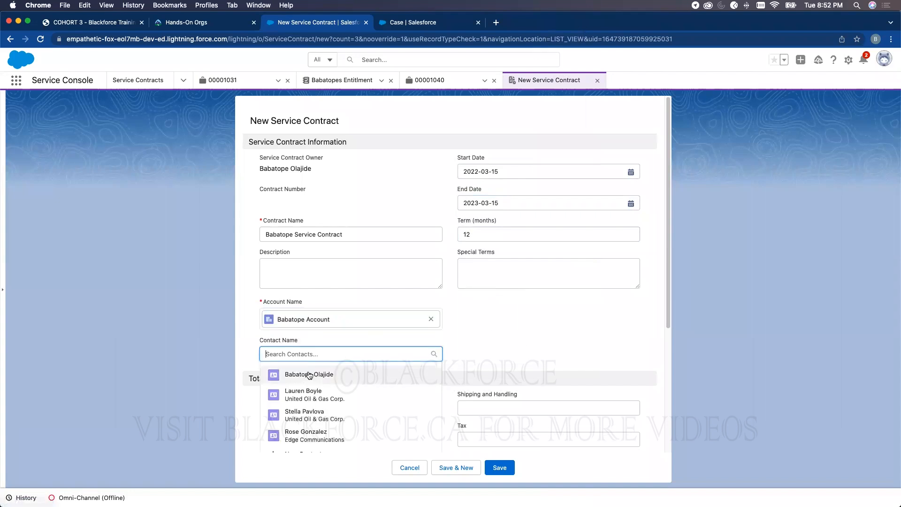
left_click(309, 375)
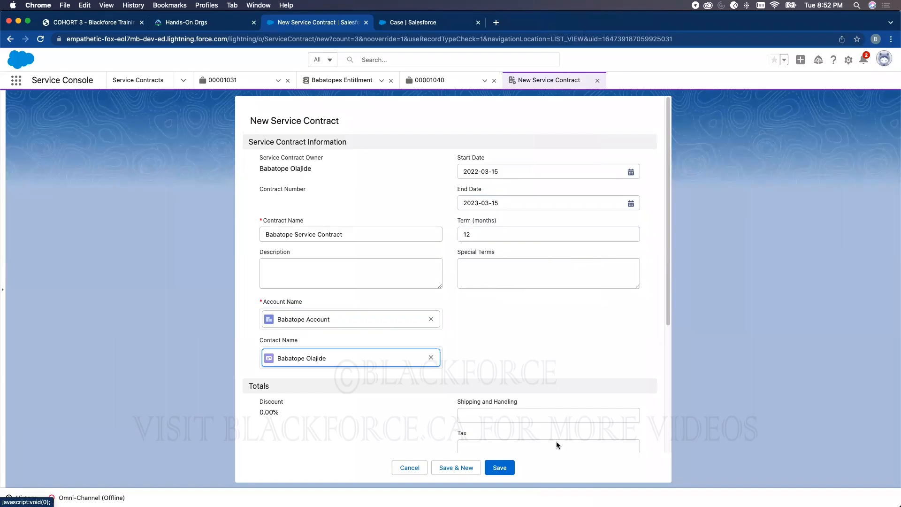
scroll(585, 378, "down", 5)
left_click(511, 468)
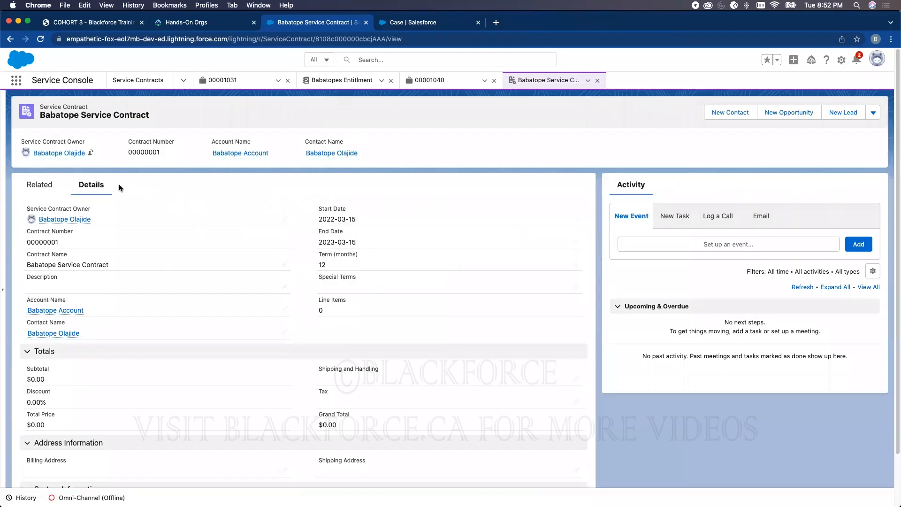
- Review the contract's Related records and compare with the Entitlement Models slide in the notes
left_click(40, 185)
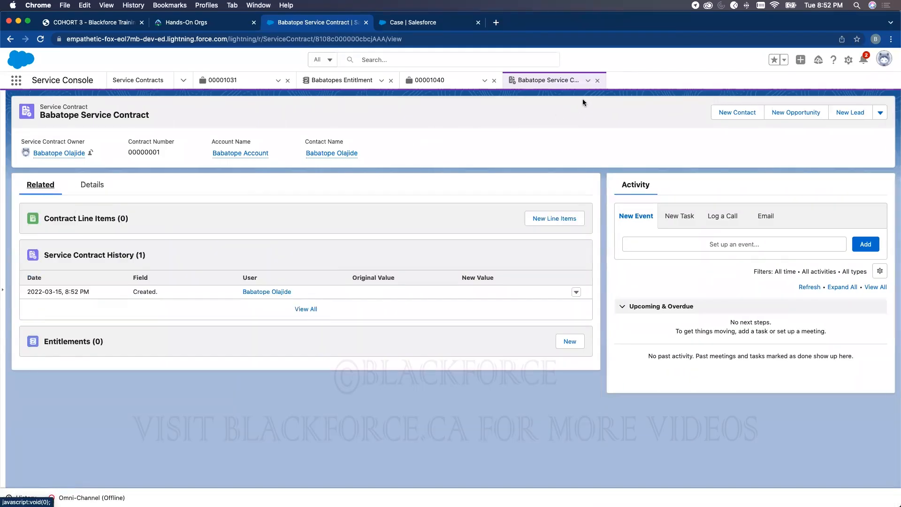
left_click(121, 24)
left_click_drag(285, 384, 583, 381)
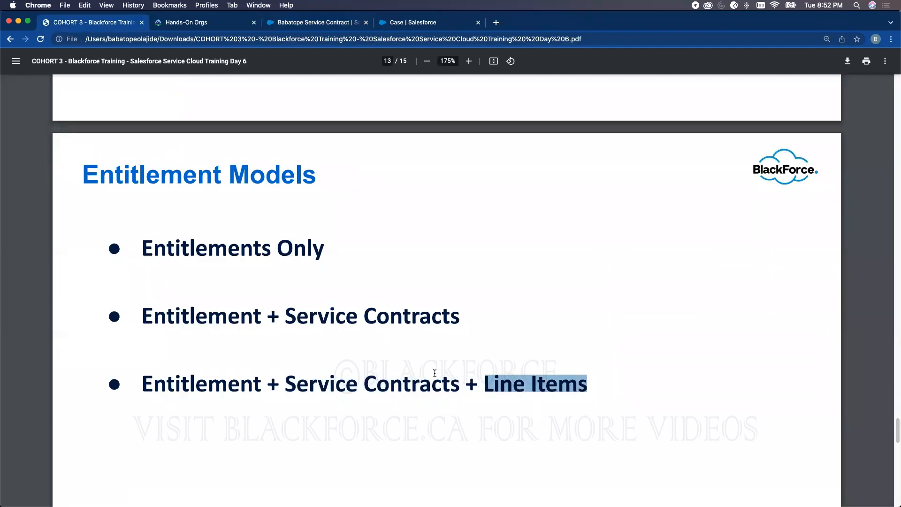
left_click(342, 23)
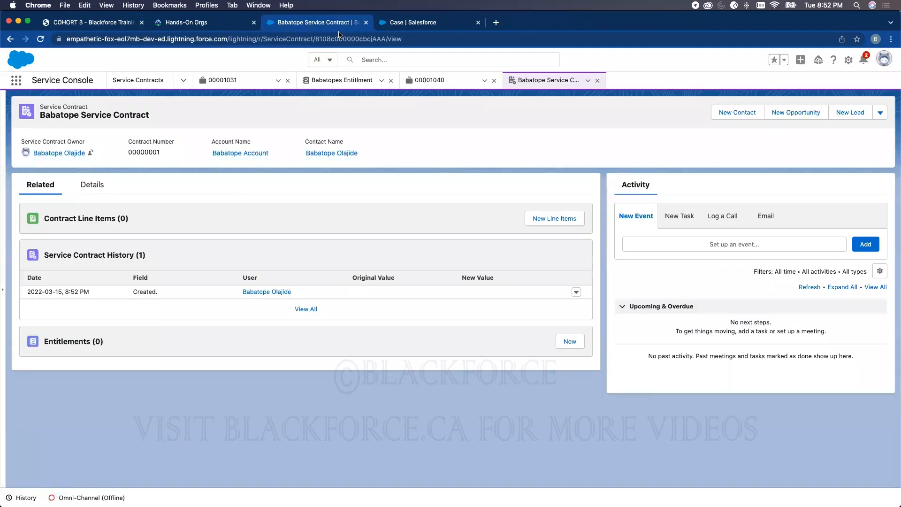
- Add the SLA: Gold product, found by searching 'sla', as a line item with quantity 1
left_click(537, 218)
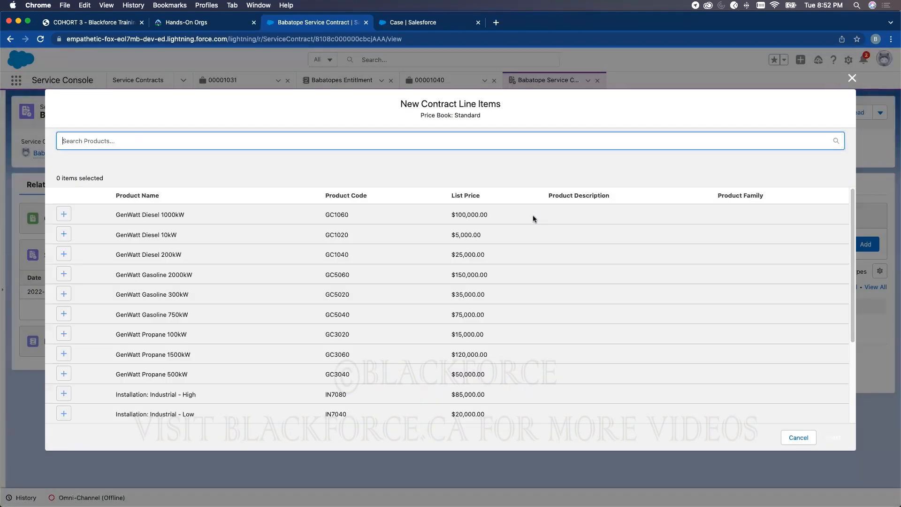
left_click(141, 143)
type("sla")
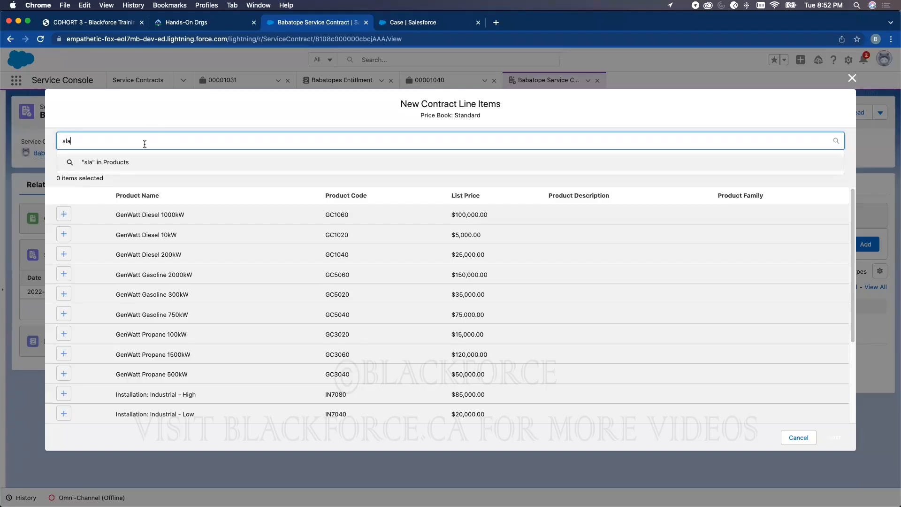
key("Return")
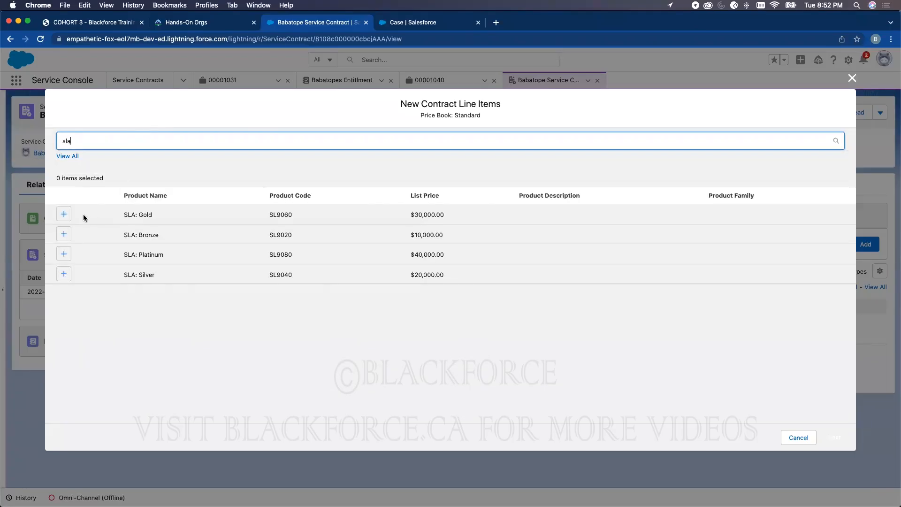
left_click(65, 215)
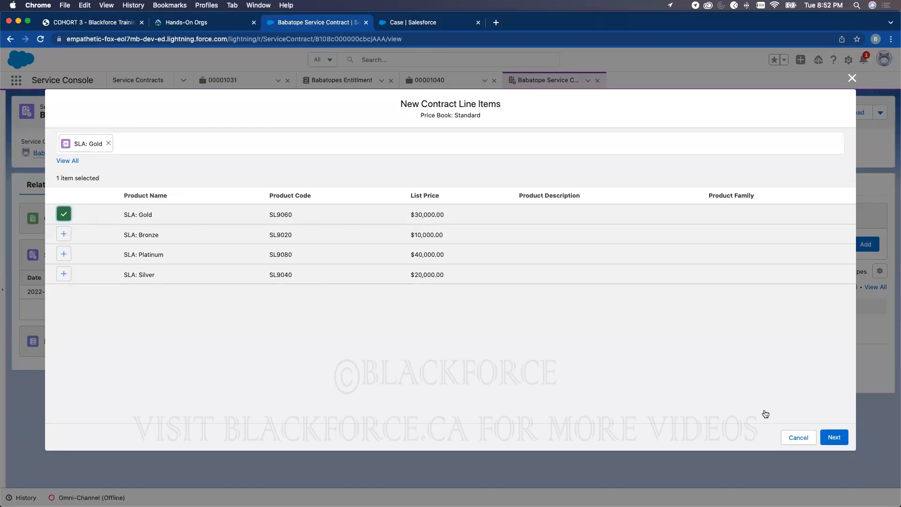
left_click(835, 440)
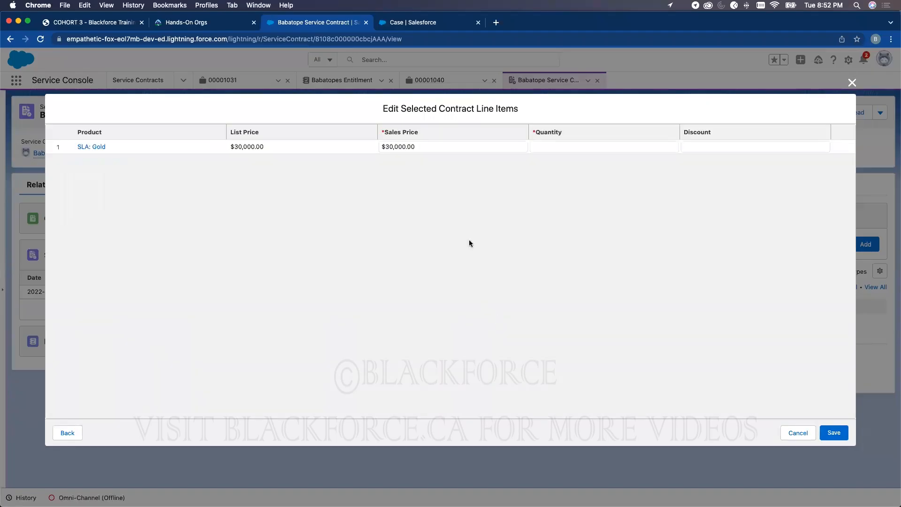
left_click(571, 146)
type("1")
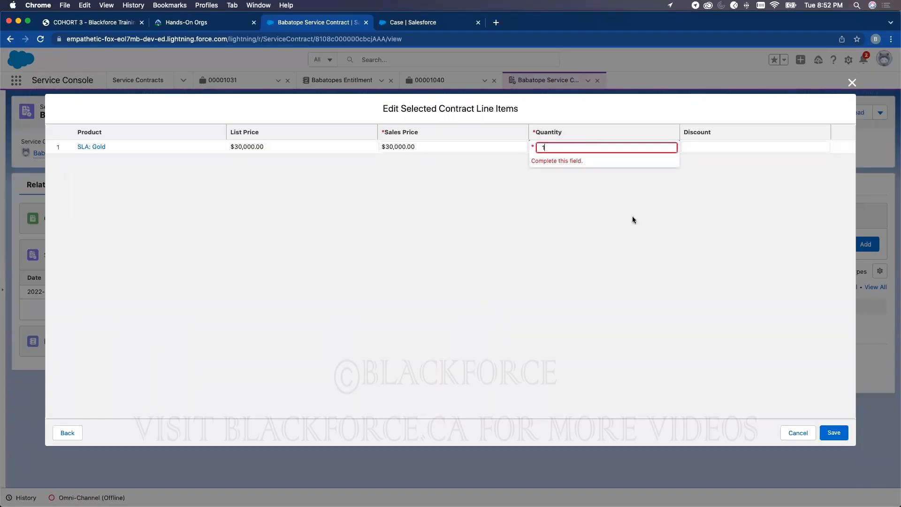
left_click(833, 432)
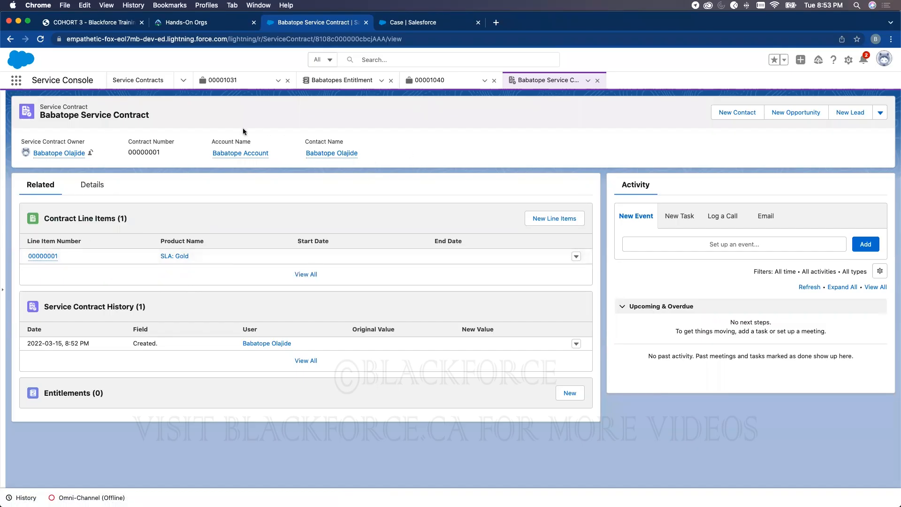
- Check the contract's details, return to case 00001040 and reload the page
left_click(103, 193)
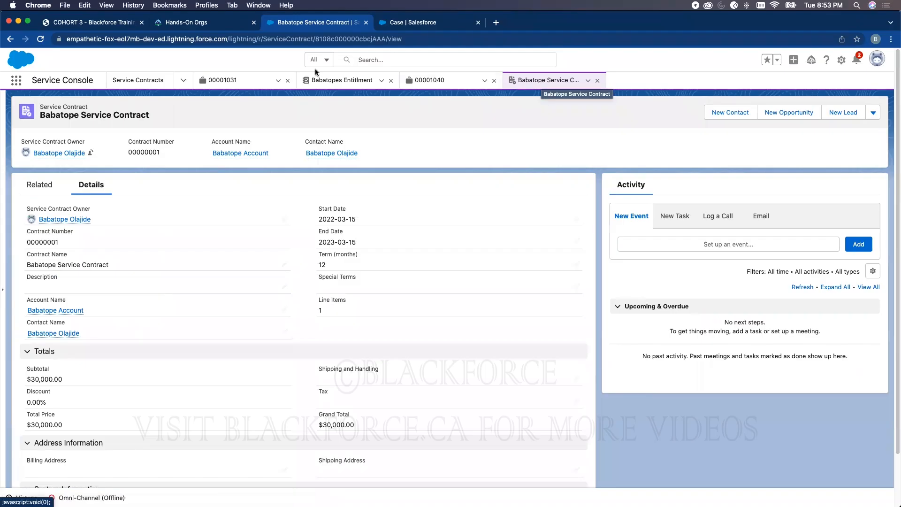
left_click(430, 80)
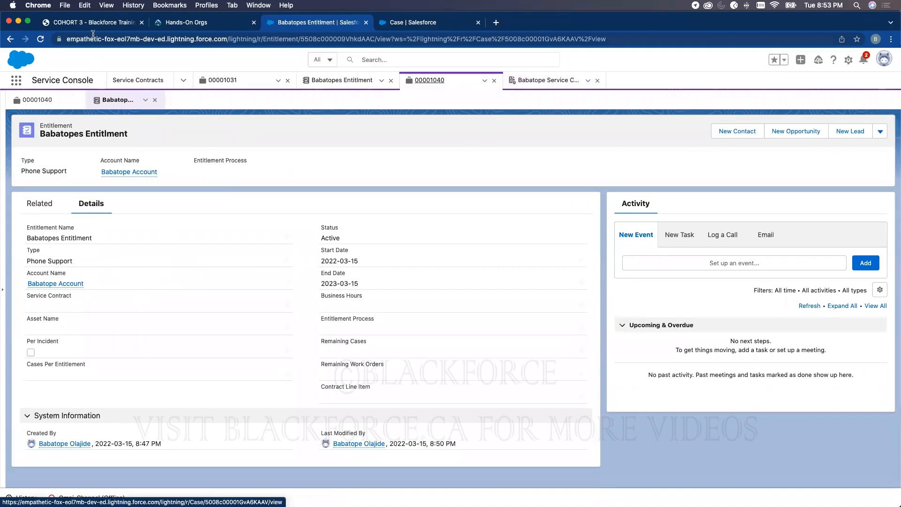
left_click(41, 40)
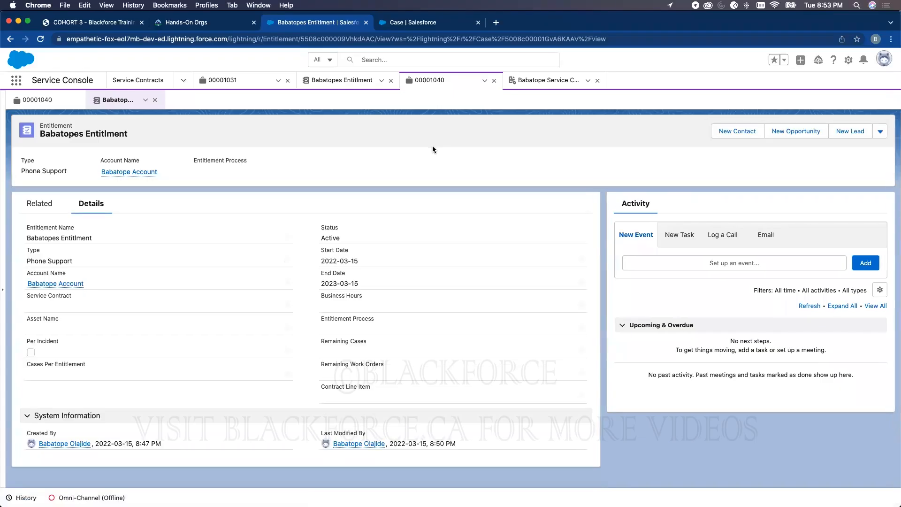
- Open case 00001040 from Cases and open its entitlement in a new browser tab
left_click(183, 80)
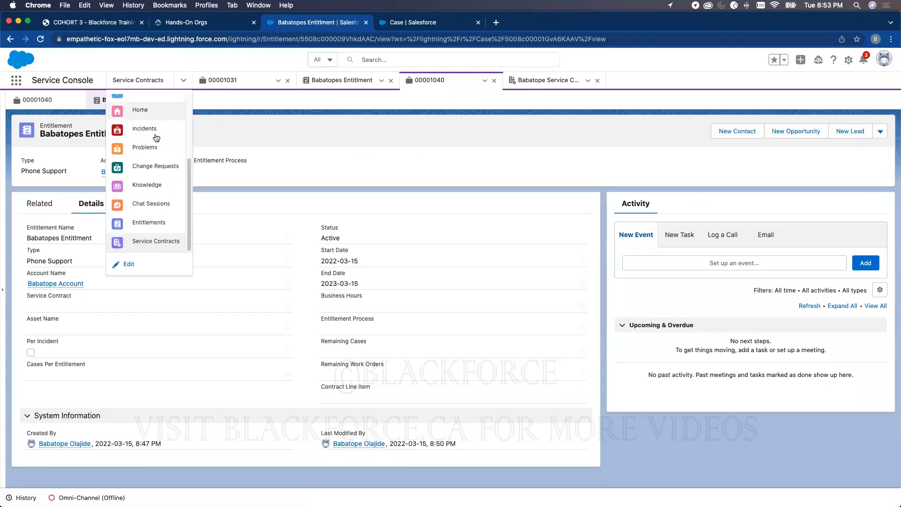
left_click(136, 101)
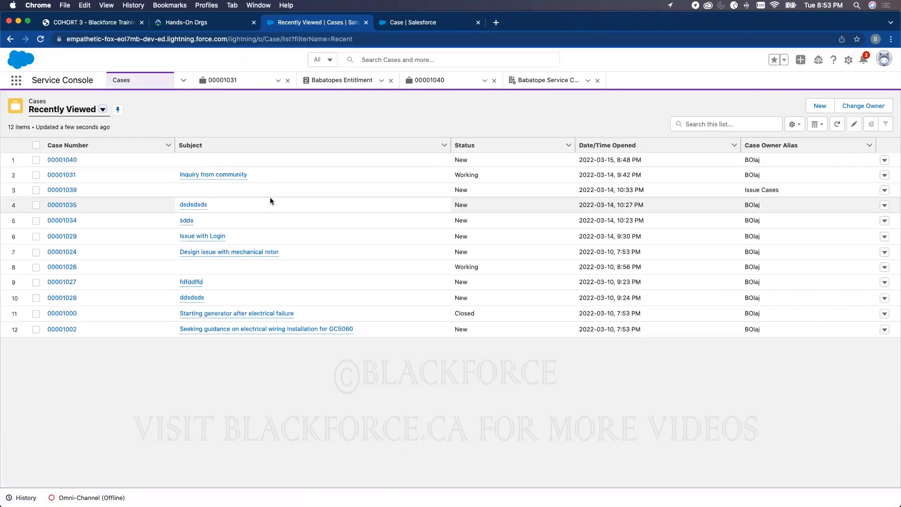
left_click(70, 160)
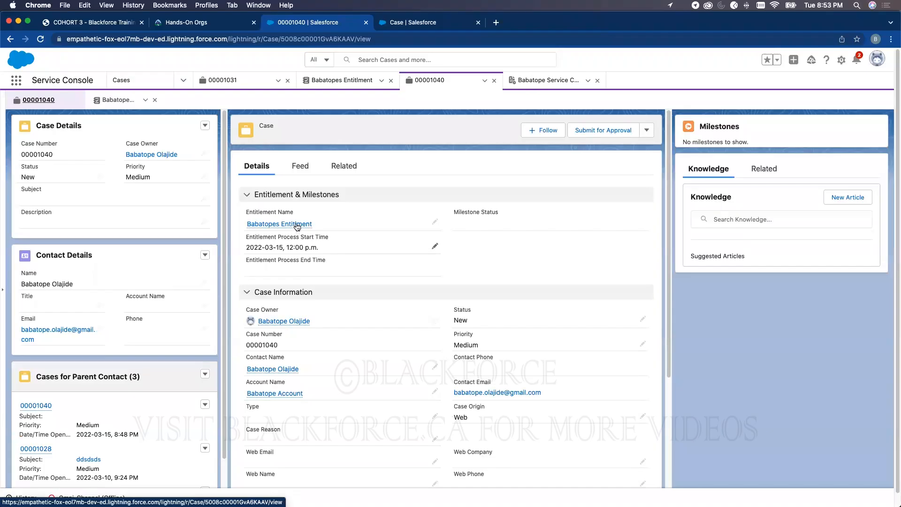
mouse_move(296, 226)
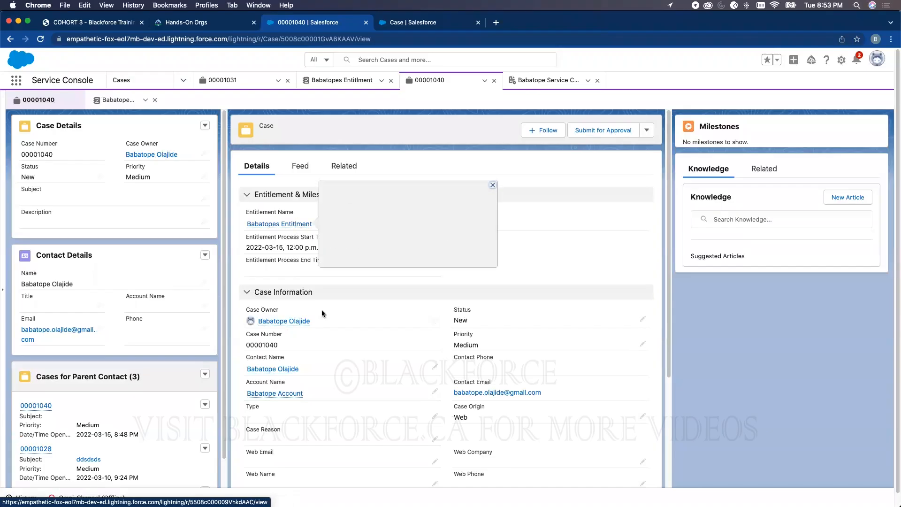
right_click(301, 225)
left_click(313, 228)
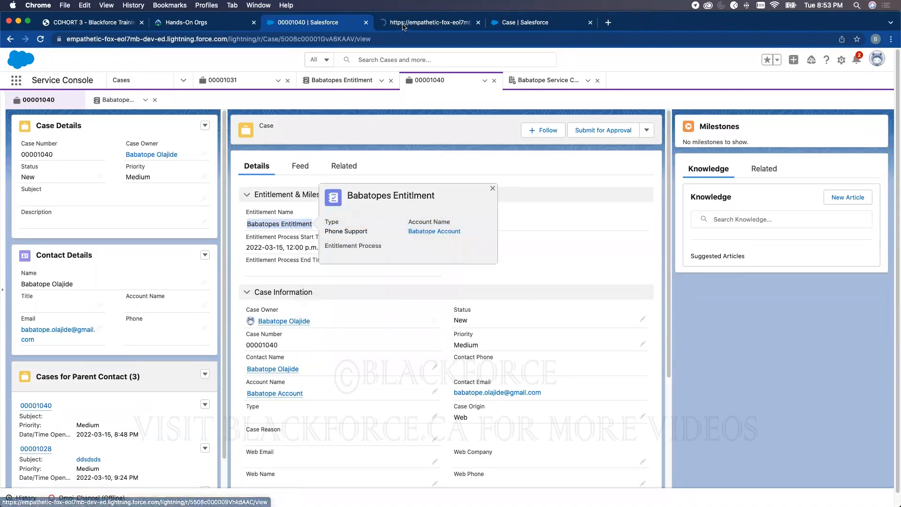
key("ctrl+Tab")
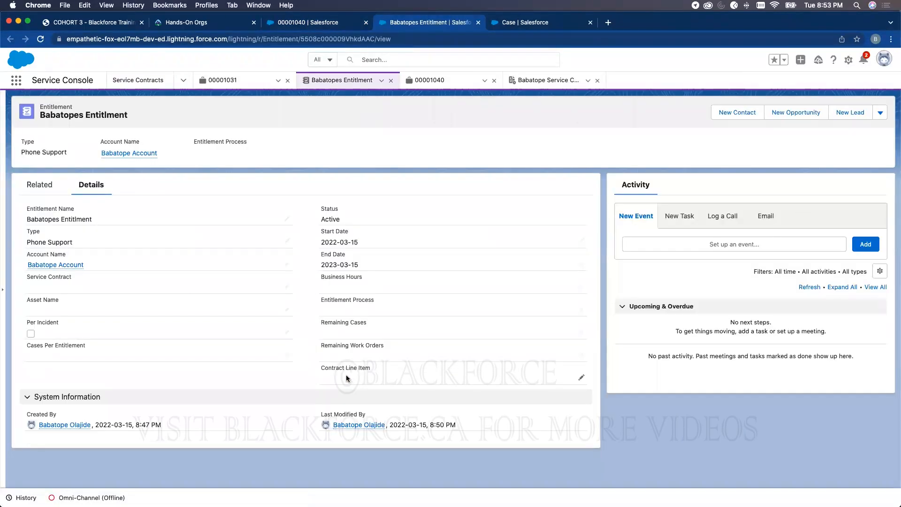
- Set the entitlement's Service Contract field to Babatope Service Contract and save
left_click(287, 286)
left_click(109, 310)
left_click(323, 472)
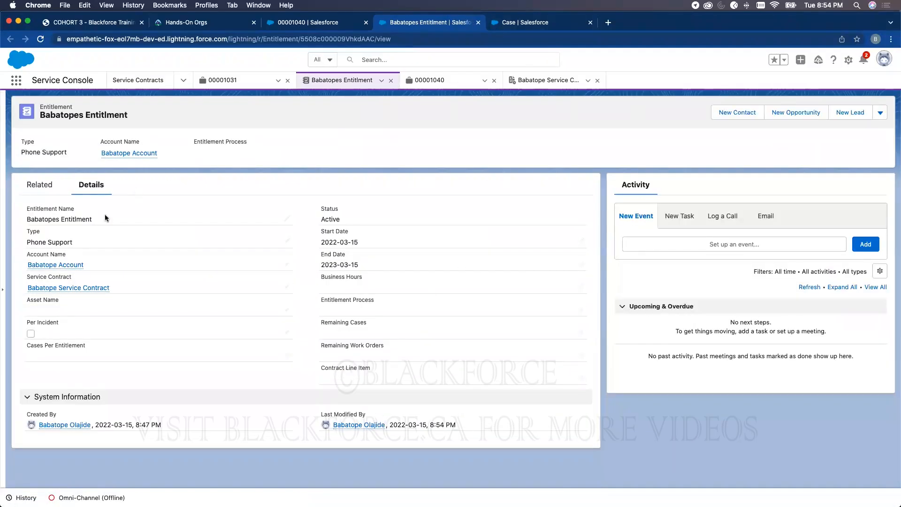
- Open the linked Babatope Service Contract in a new browser tab
mouse_move(66, 290)
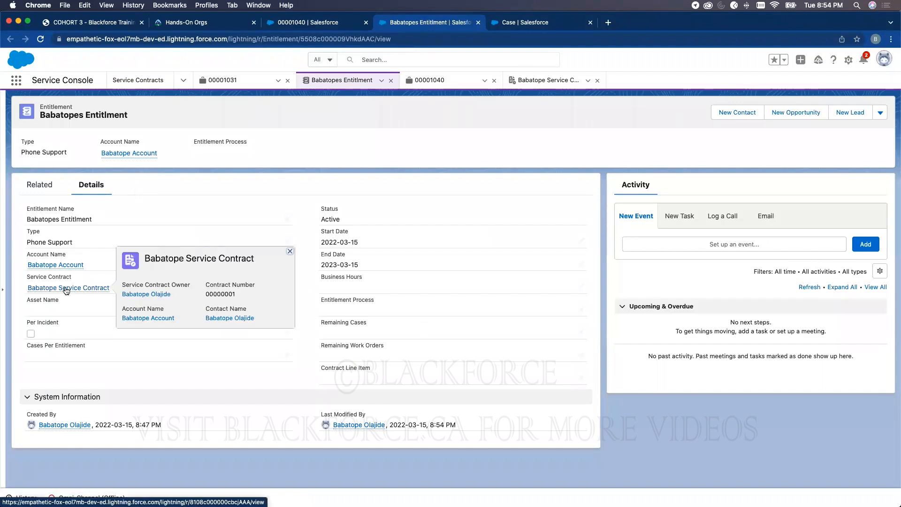
right_click(66, 291)
left_click(91, 295)
left_click(507, 25)
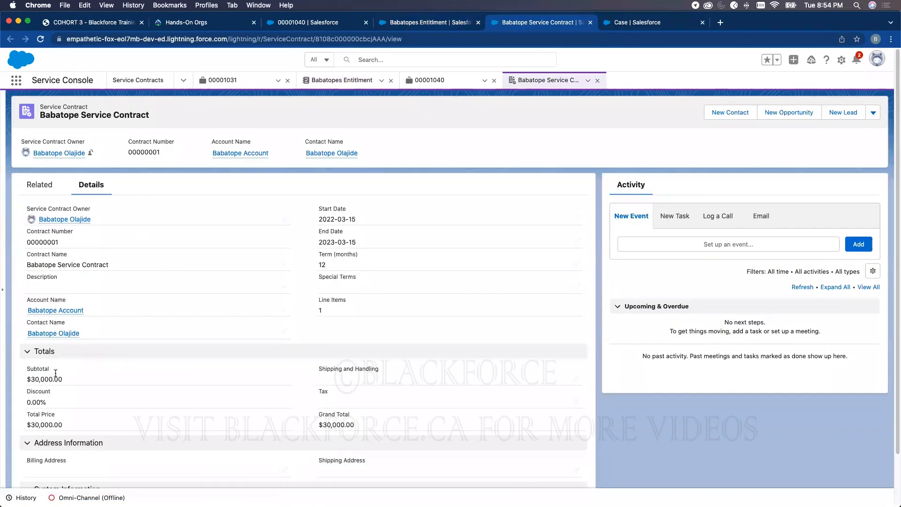
- Check the contract's Related tab for its line items and entitlements
scroll(103, 368, "down", 3)
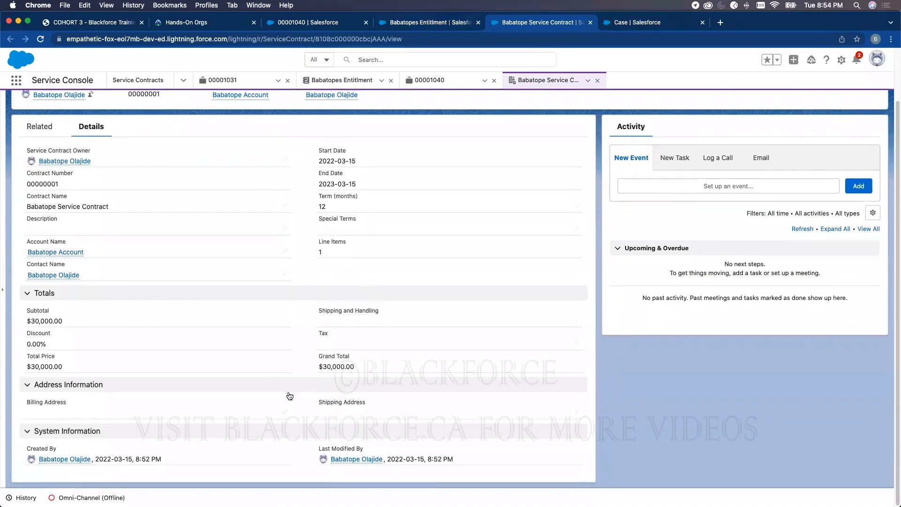
scroll(192, 221, "up", 3)
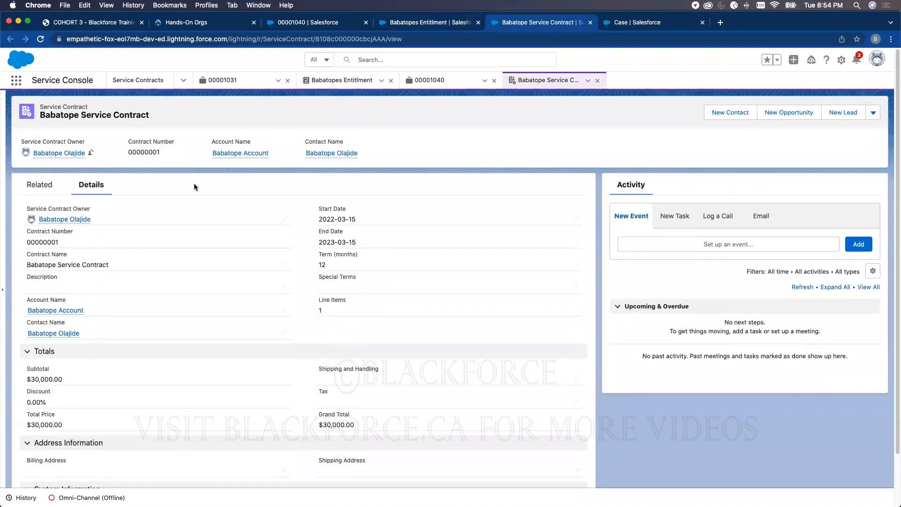
left_click(41, 188)
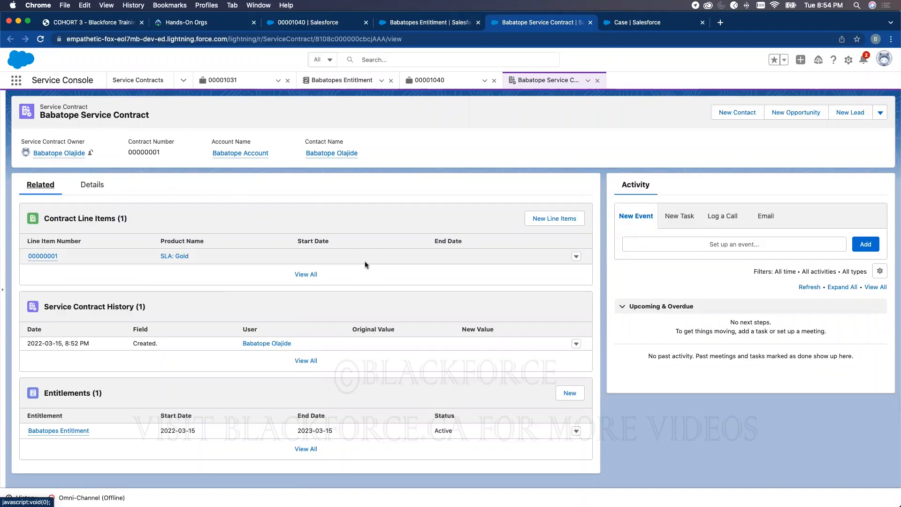
- From case 00001040, open Babatopes Entitlment to confirm its linked service contract
left_click(439, 25)
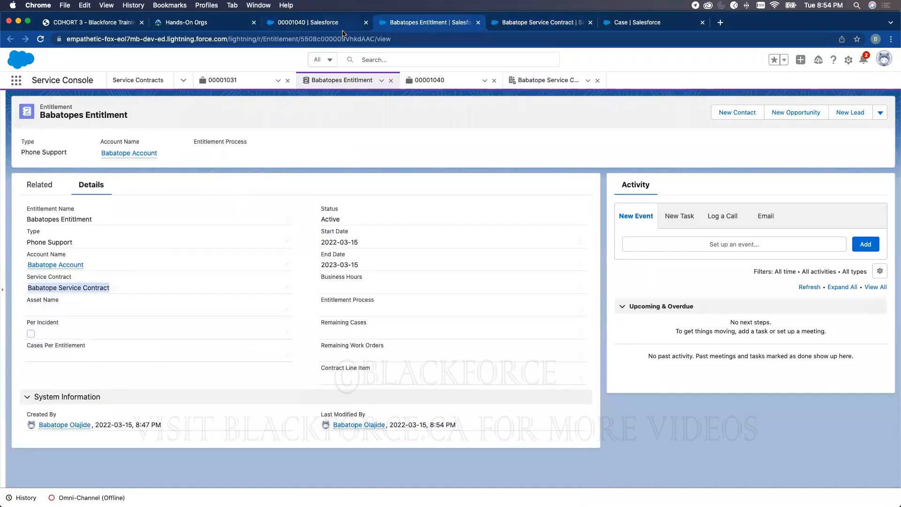
left_click(280, 26)
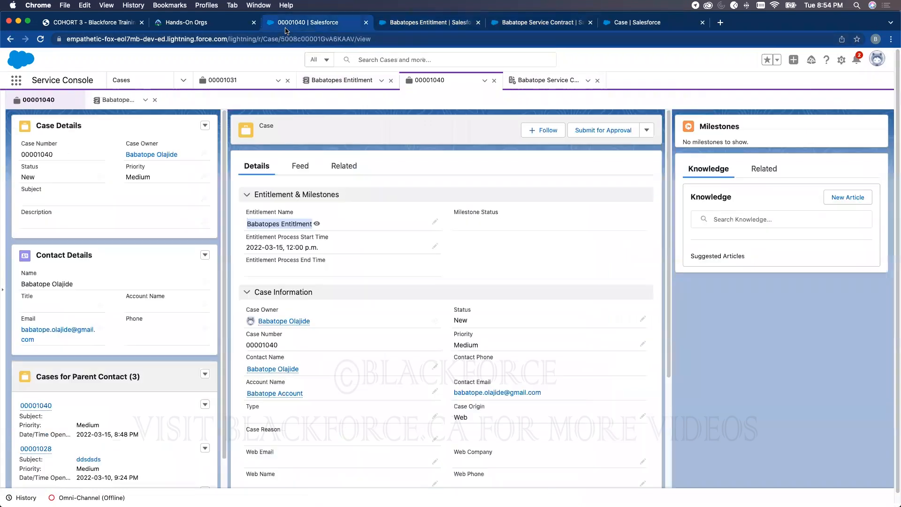
mouse_move(295, 229)
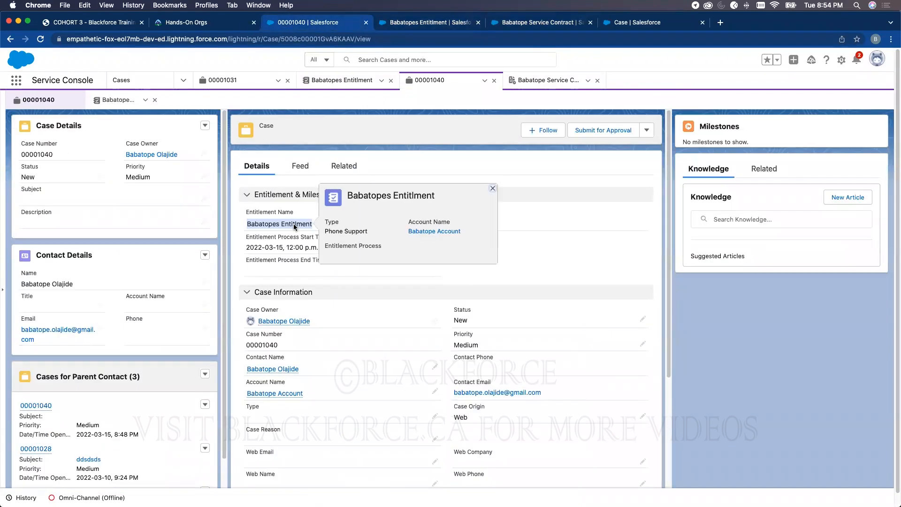
left_click(294, 227)
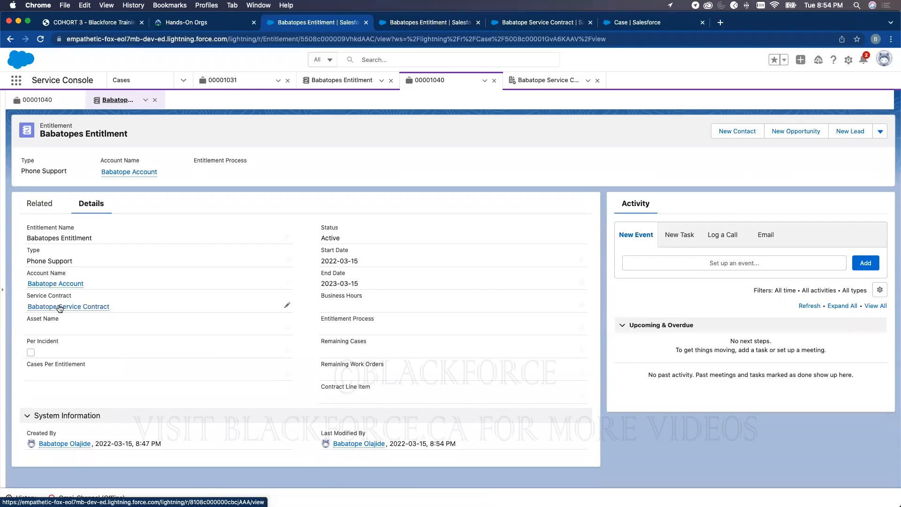
mouse_move(60, 309)
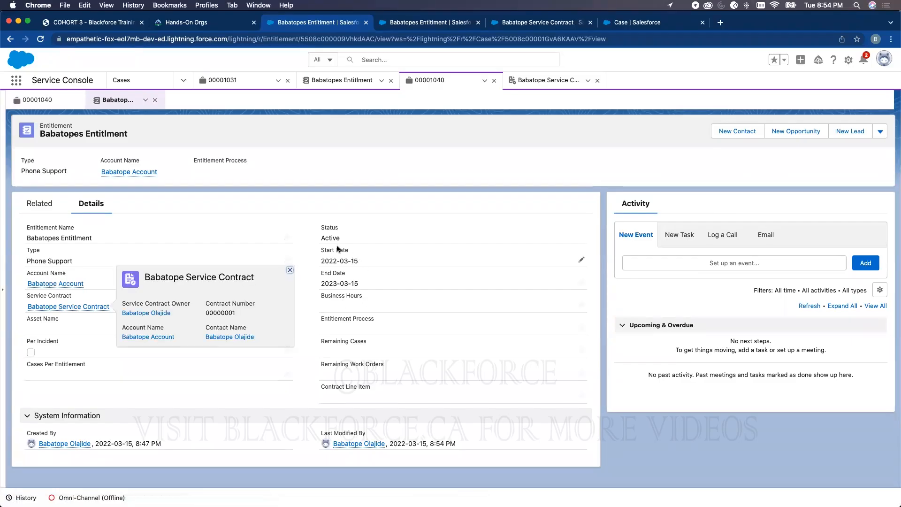
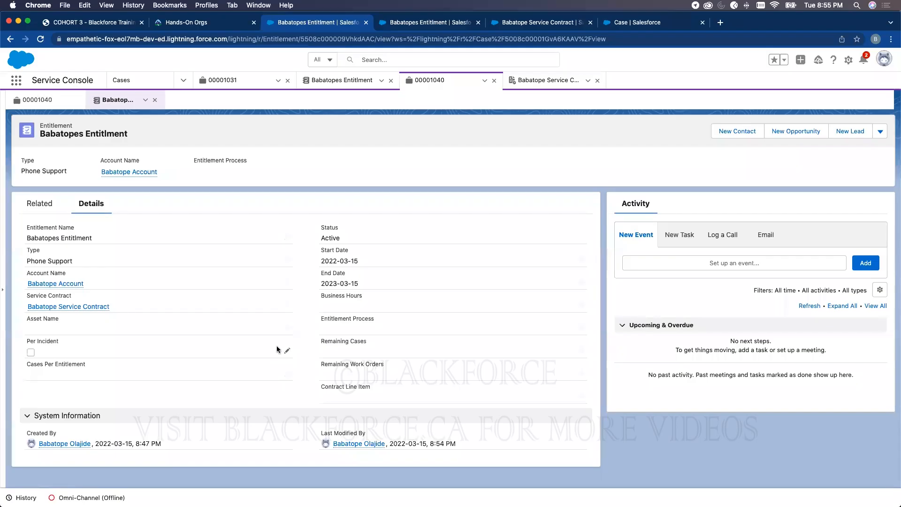
- Scroll back to the Milestones slide in the COHORT 3 training PDF, then return to the service contract
left_click(103, 23)
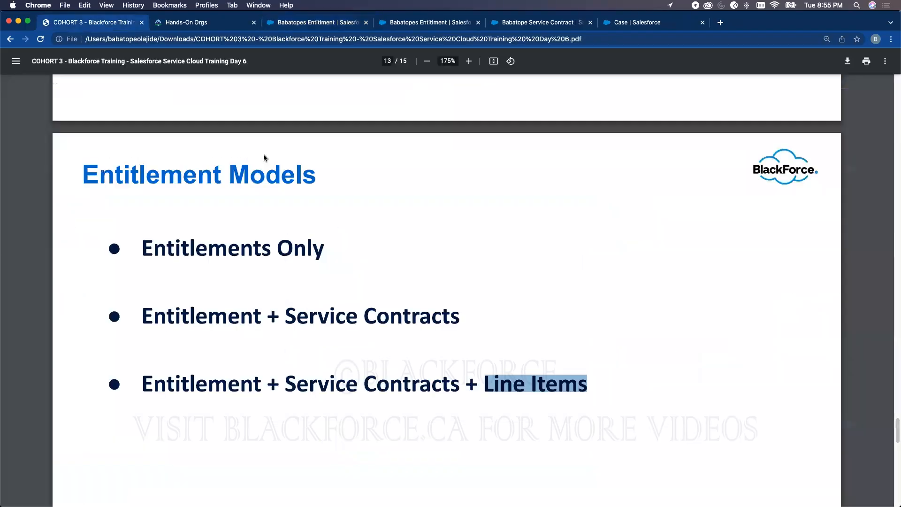
scroll(322, 238, "up", 15)
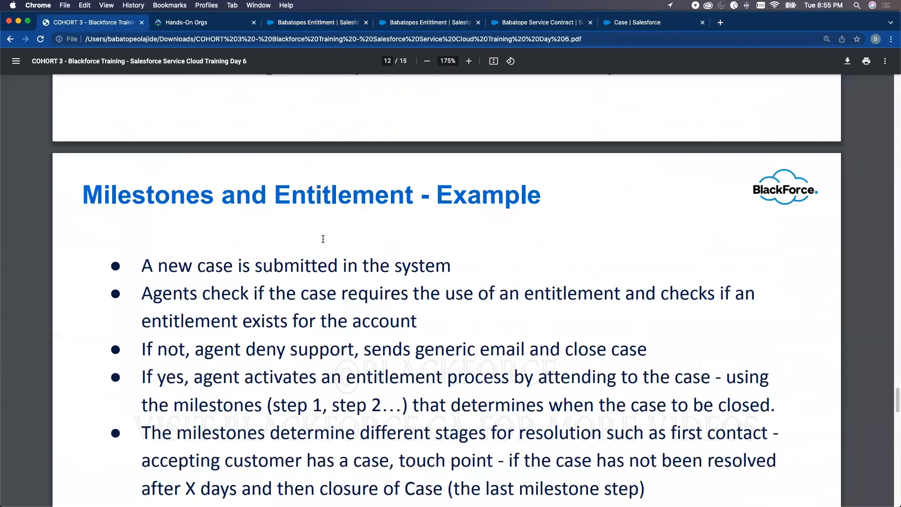
scroll(323, 238, "up", 15)
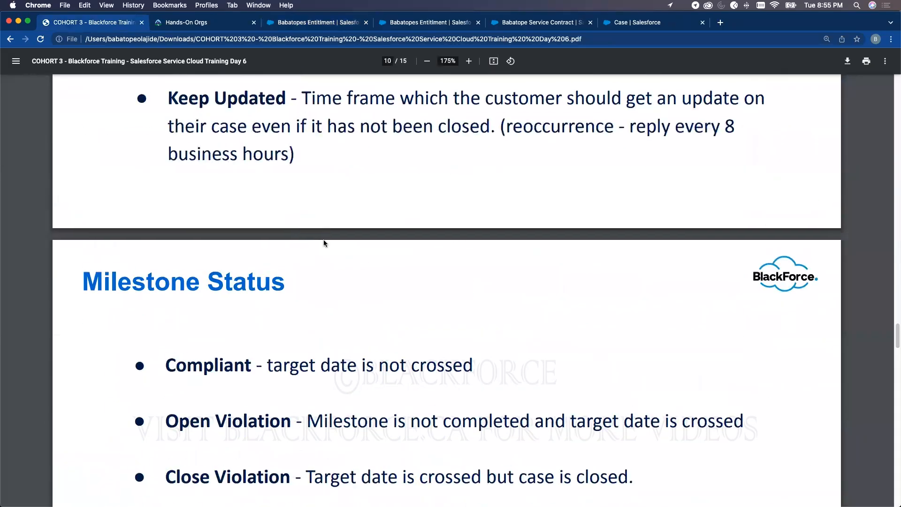
scroll(324, 238, "up", 15)
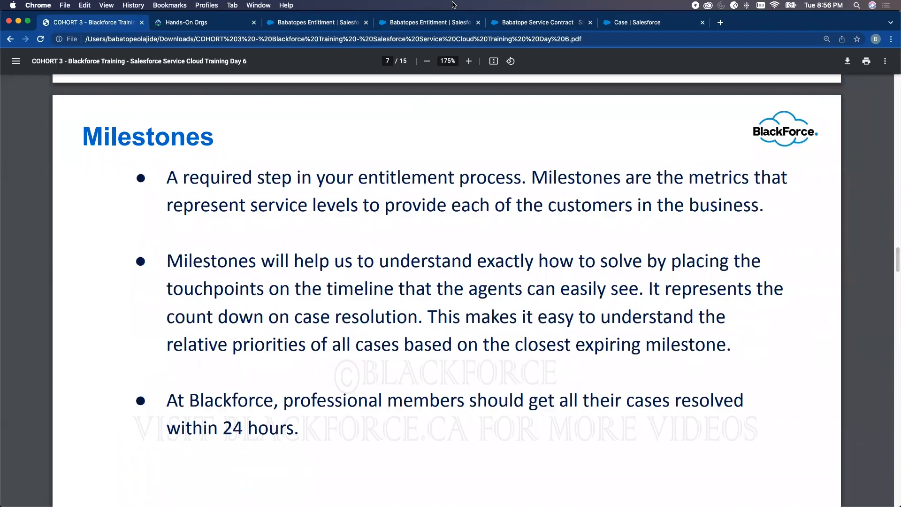
left_click(444, 24)
- Open Setup in a new tab and search Quick Find for 'milestone' to reach the Milestones page
left_click(504, 24)
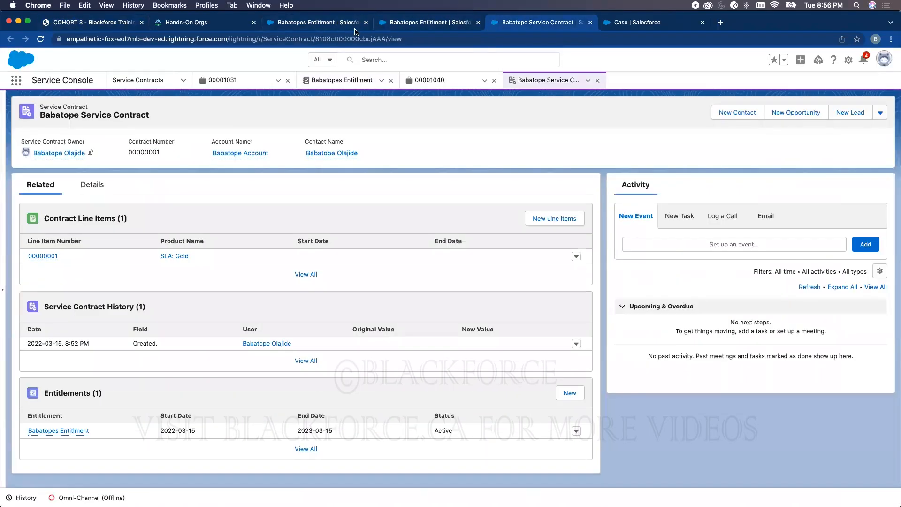
left_click(314, 22)
left_click(847, 59)
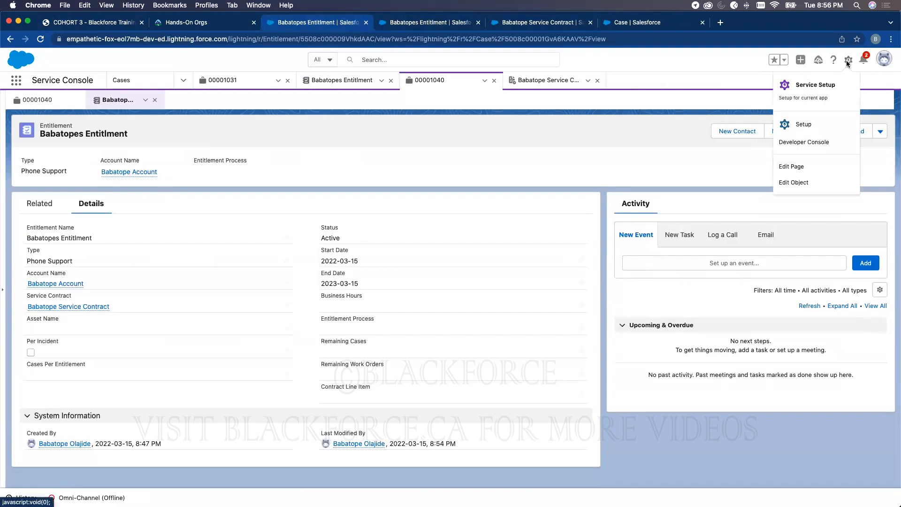
left_click(811, 120)
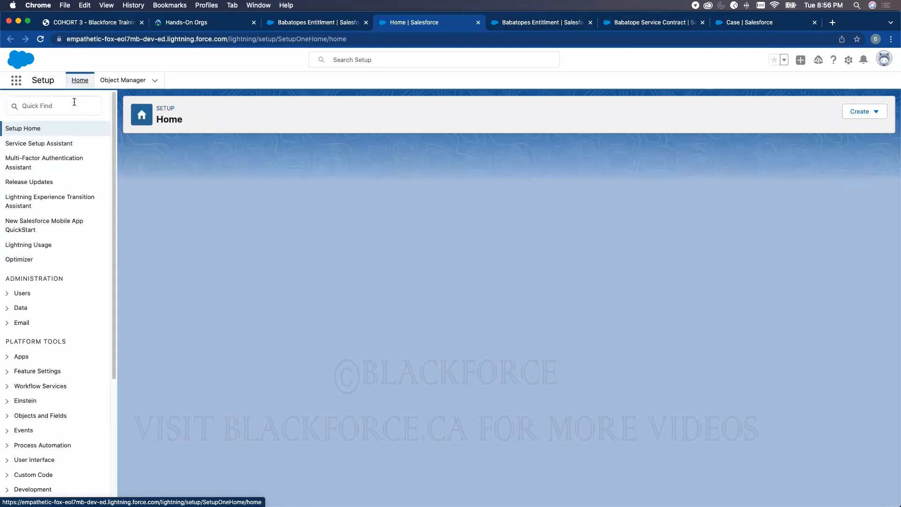
left_click(74, 102)
type("mi")
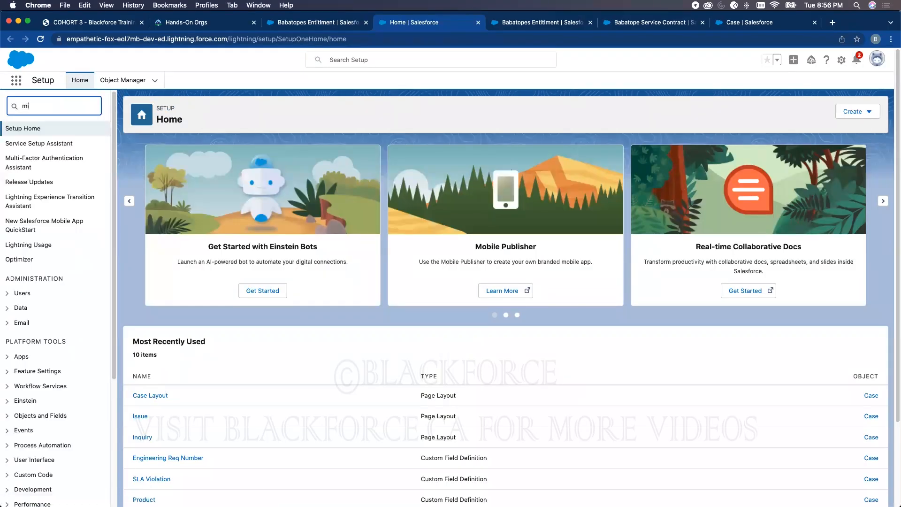
type("lestone")
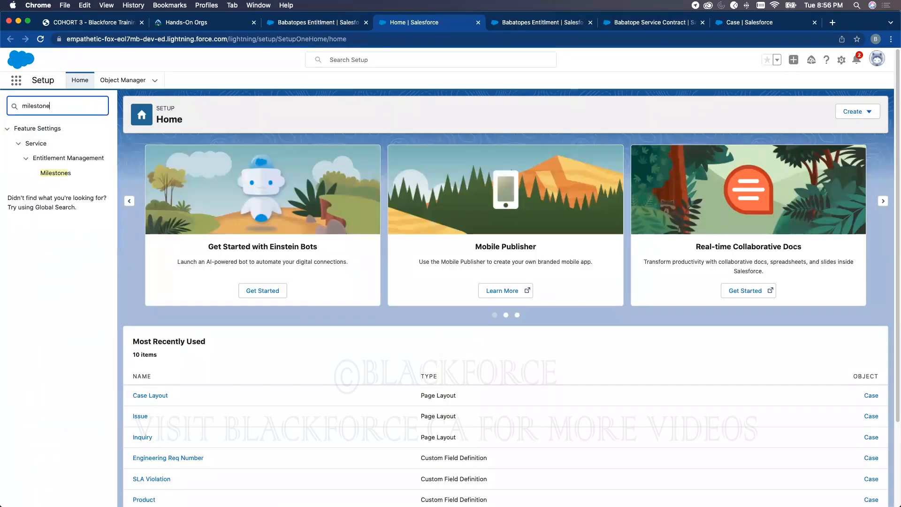
left_click(75, 176)
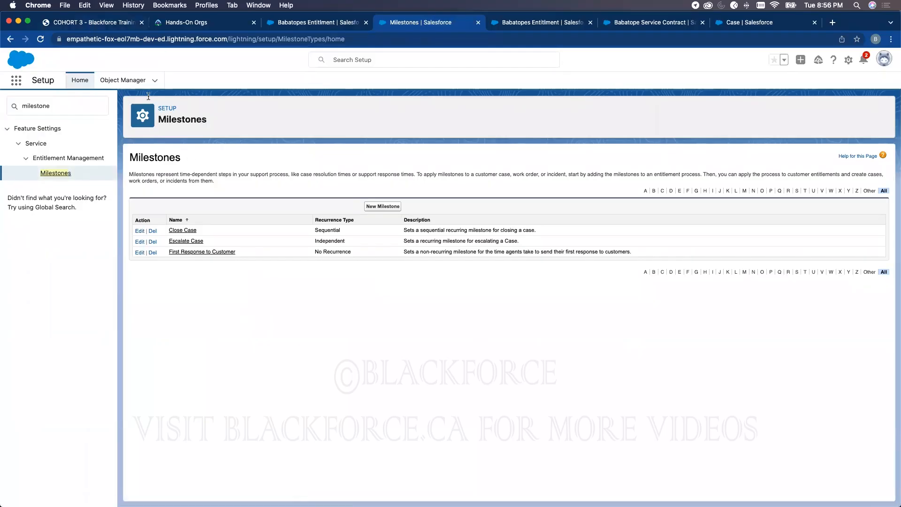
key("super+1")
- Scroll the training deck to page 9, the Examples of Milestones (cont…) slide
scroll(224, 211, "up", 10)
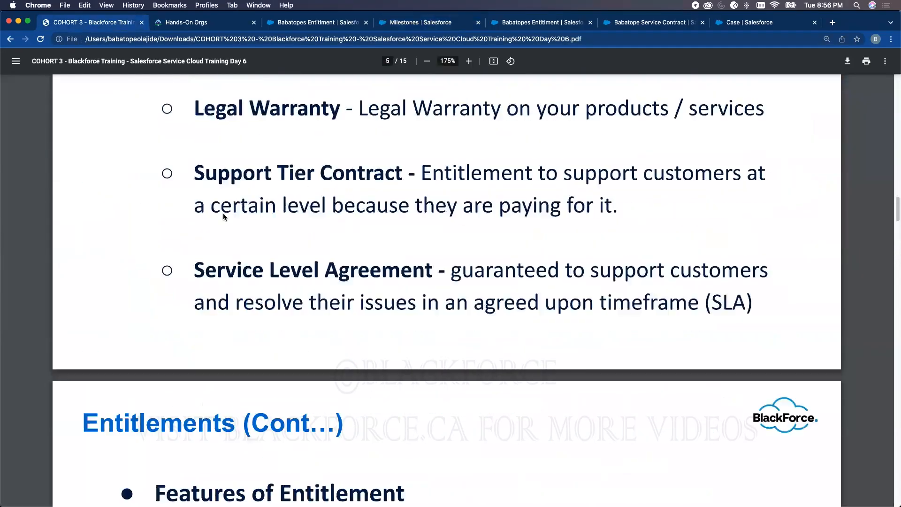
scroll(224, 213, "down", 15)
scroll(223, 215, "up", 2)
scroll(221, 213, "down", 10)
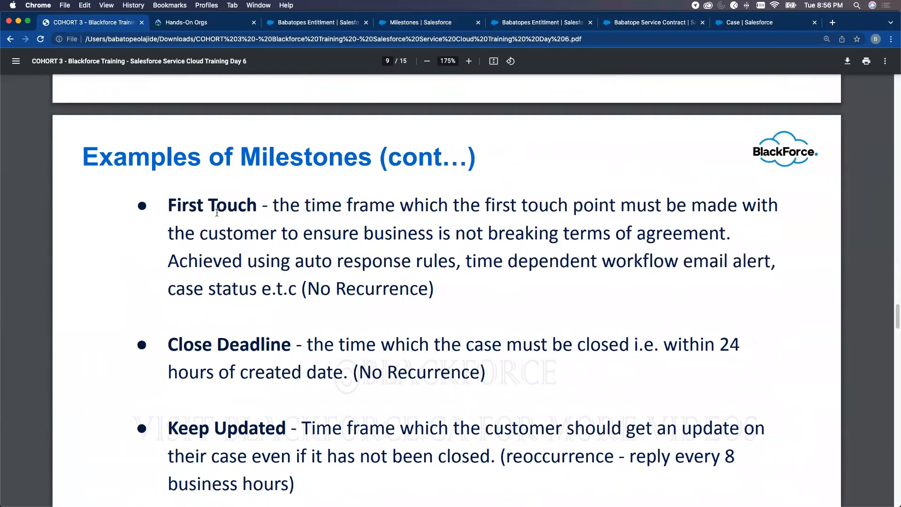
scroll(217, 213, "down", 1)
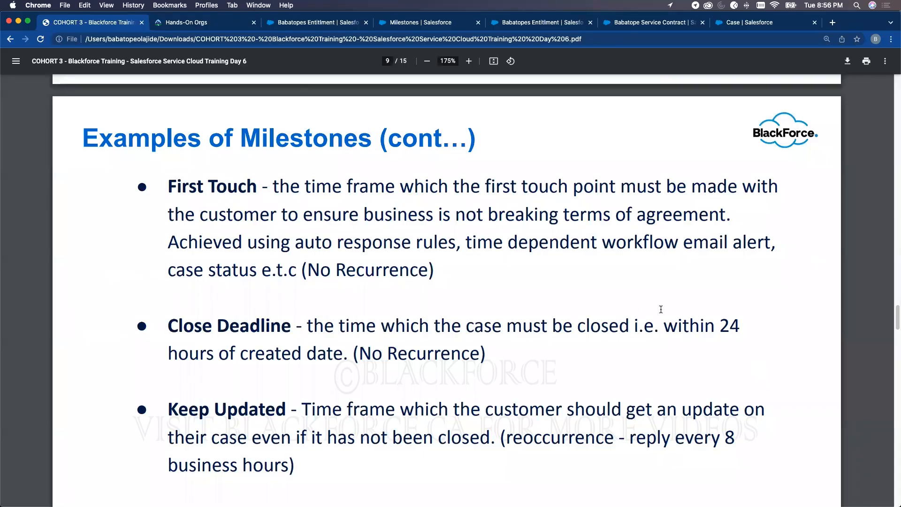
- Move through the open Salesforce tabs back to the Milestones setup page
left_click(640, 26)
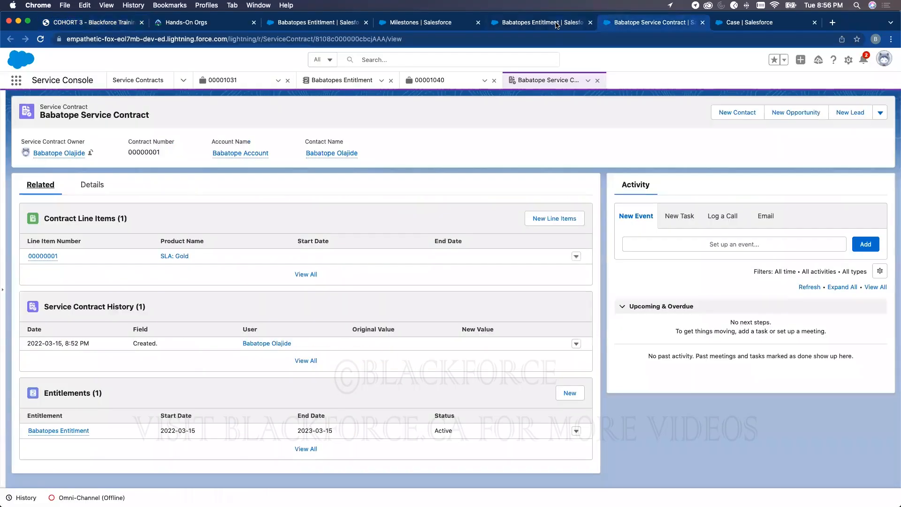
left_click(556, 24)
left_click(725, 25)
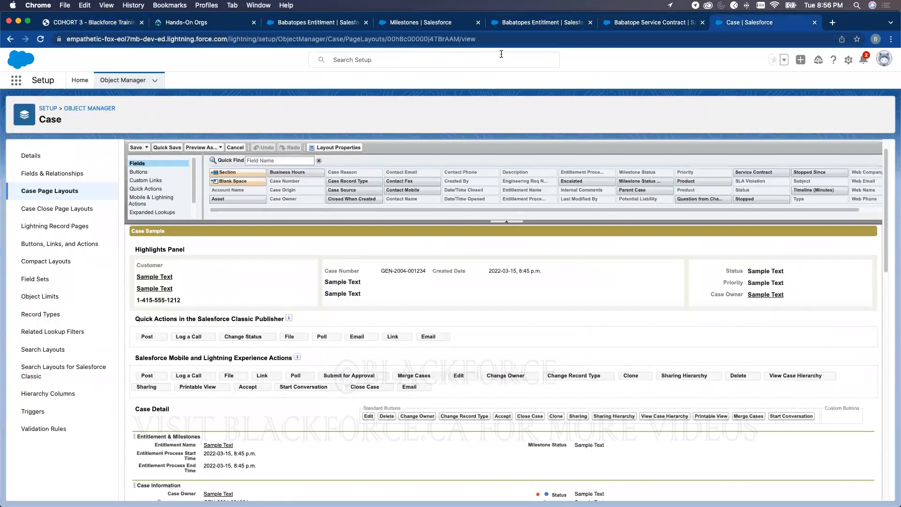
left_click(457, 18)
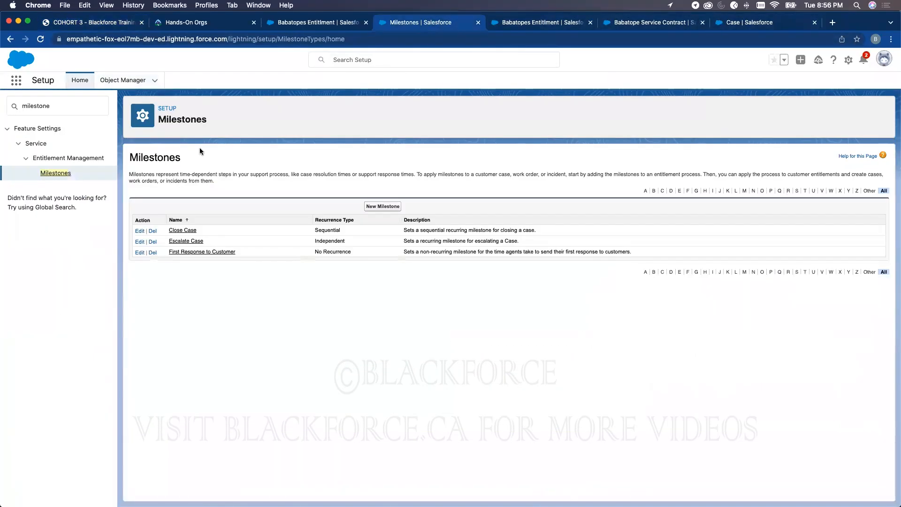
- Create and save a milestone named 'First Touch' with No Recurrence
left_click(387, 208)
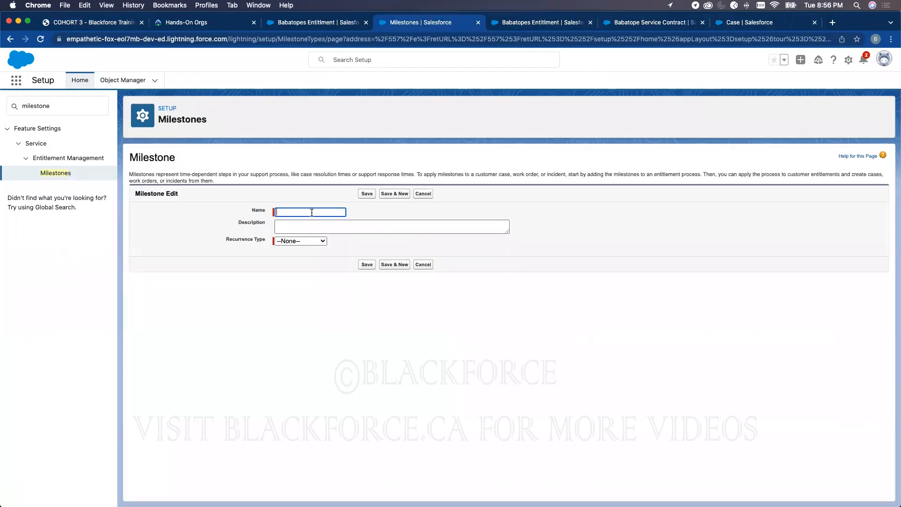
left_click(310, 213)
type("First Touch")
left_click(304, 241)
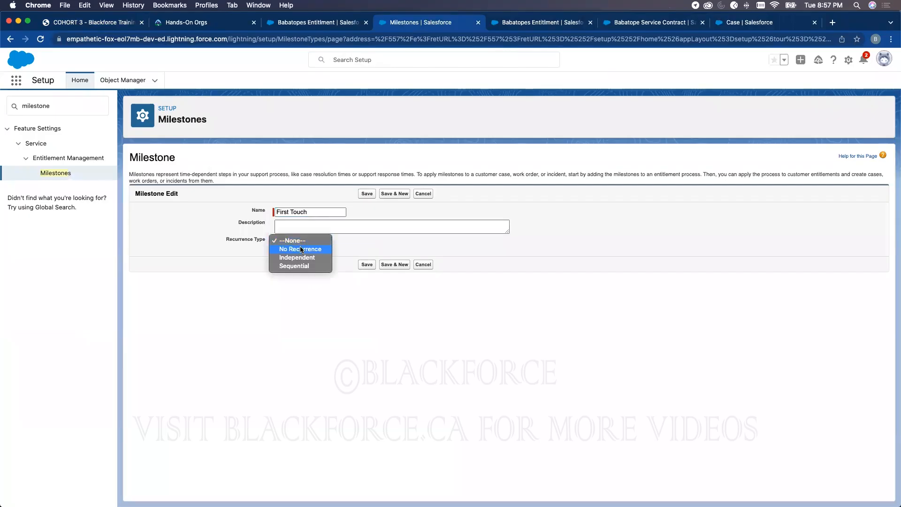
left_click(302, 249)
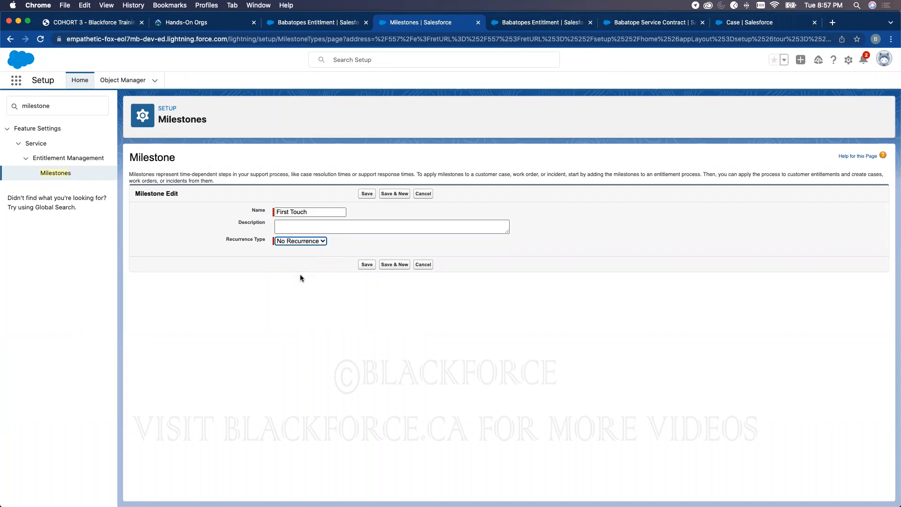
left_click(368, 264)
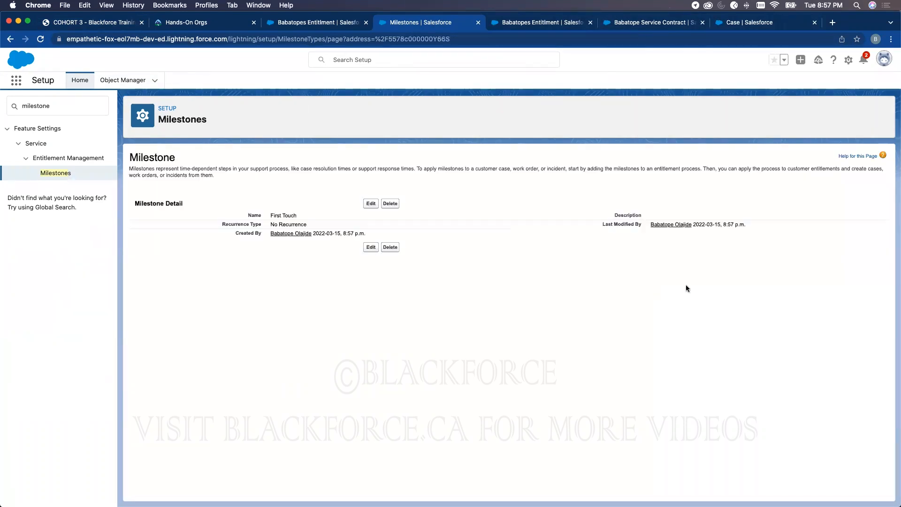
left_click(56, 172)
left_click(375, 202)
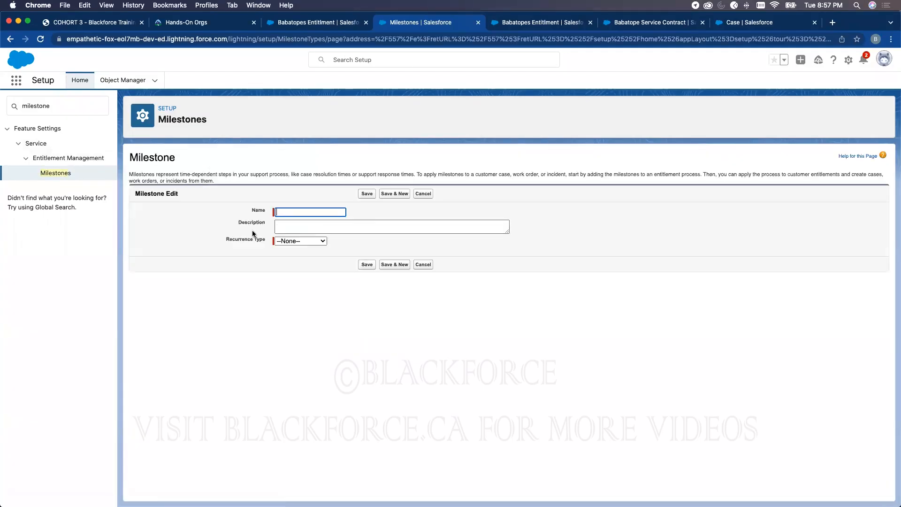
left_click(283, 212)
type("Clod")
type("se ")
type("Date")
left_click(304, 242)
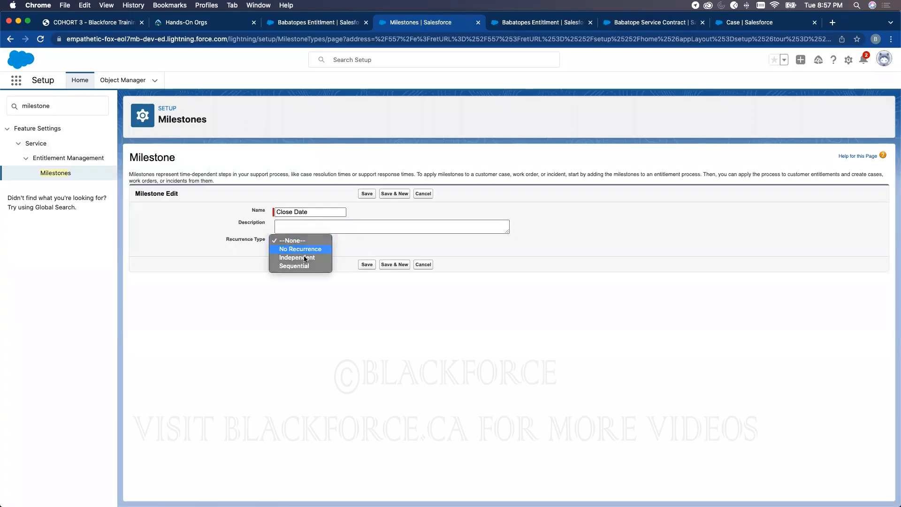
left_click(300, 248)
left_click(360, 265)
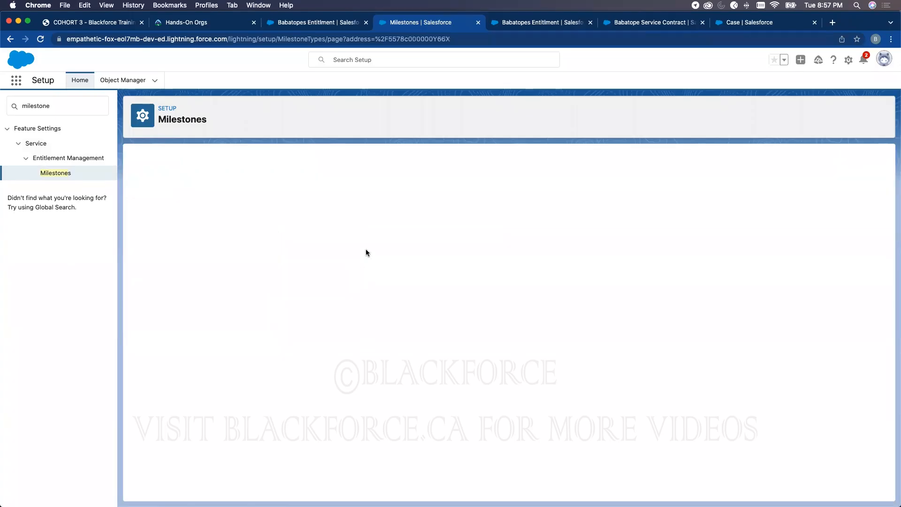
left_click(59, 174)
left_click(378, 207)
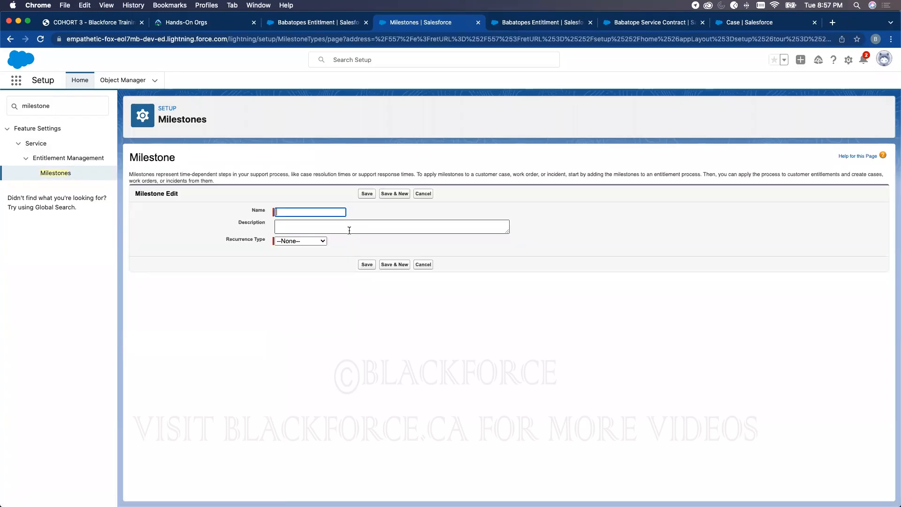
type("T")
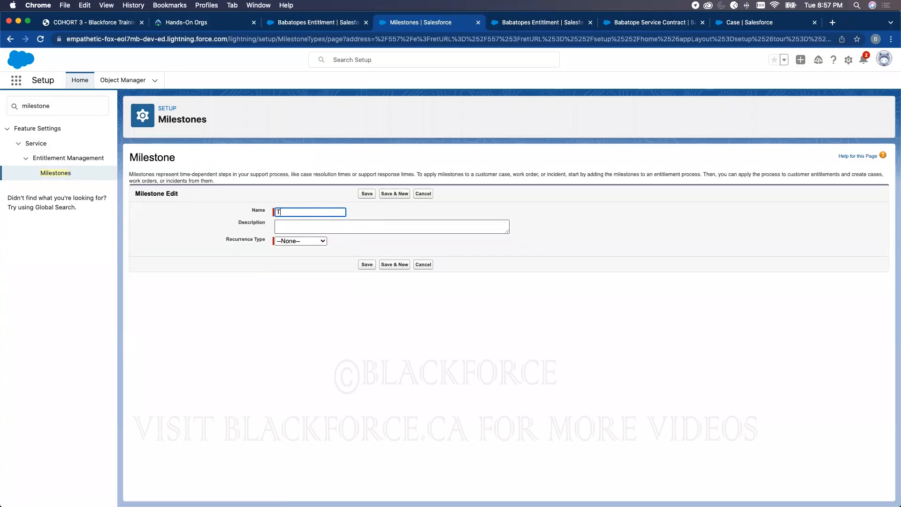
type("ouch Point")
left_click(288, 241)
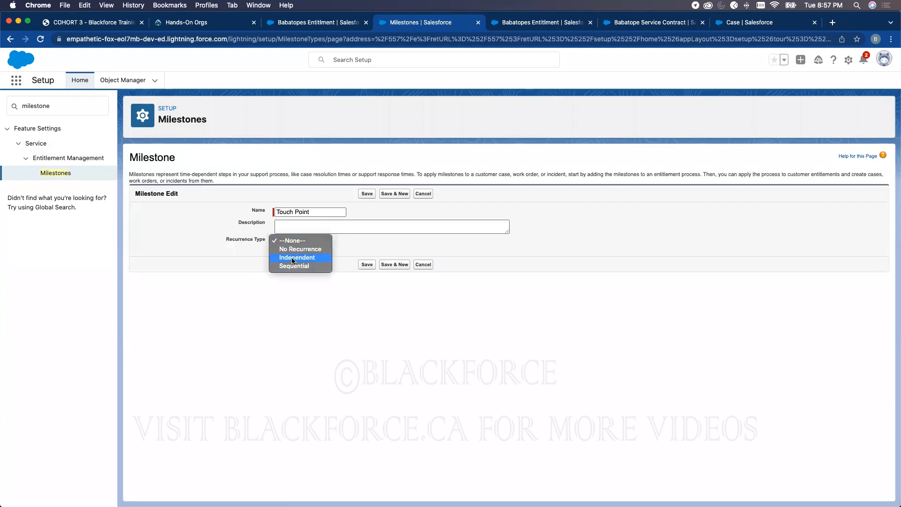
left_click(292, 266)
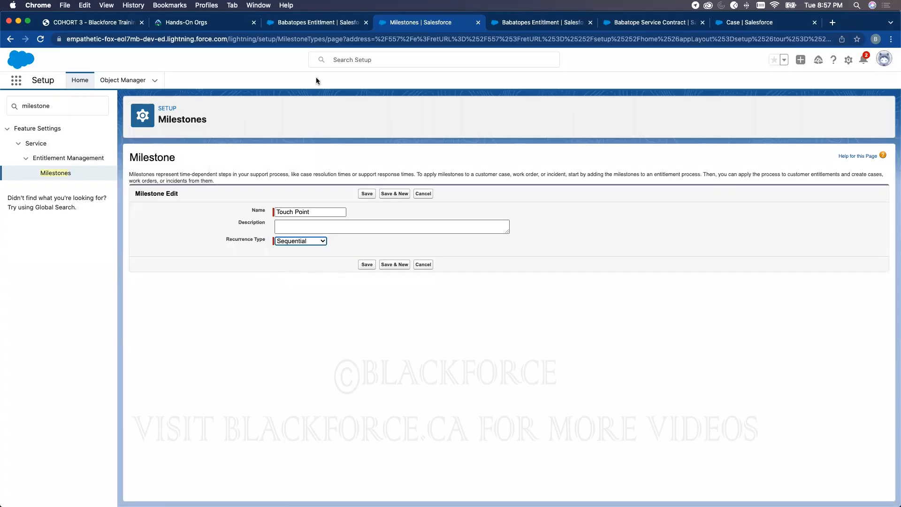
left_click(94, 22)
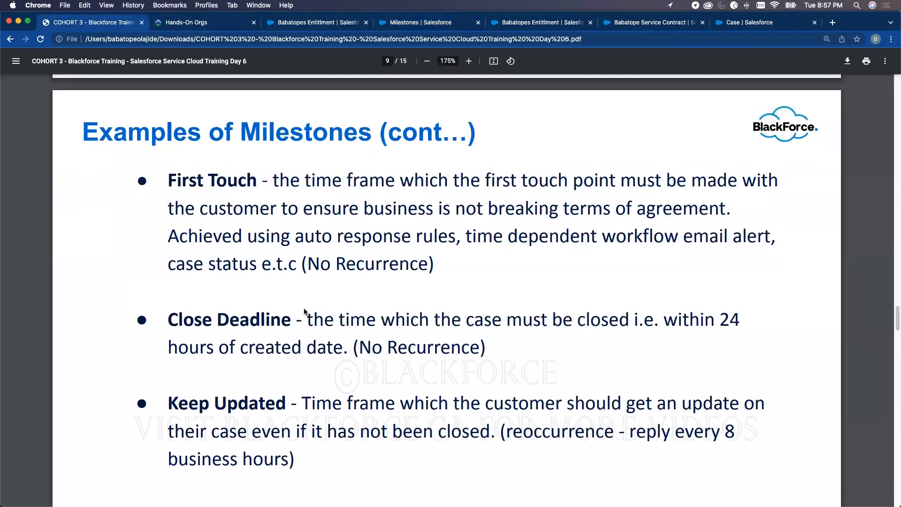
scroll(304, 312, "down", 1)
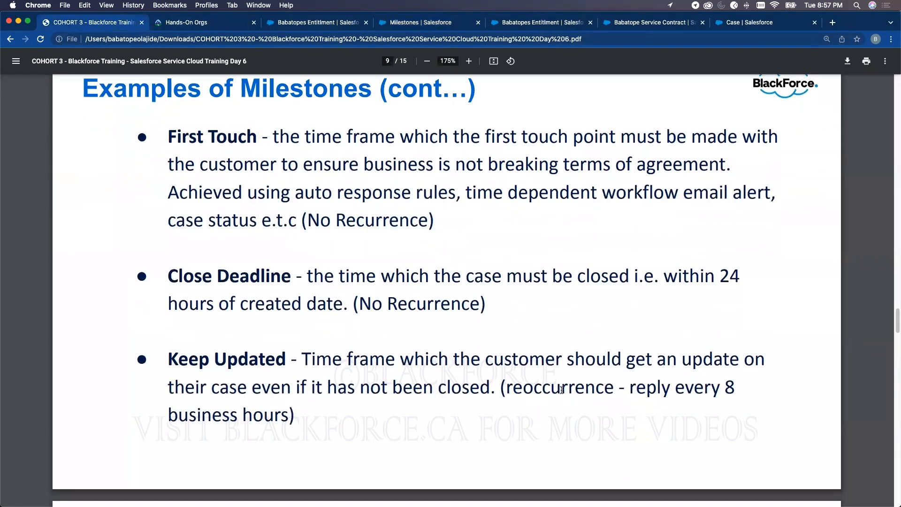
left_click(419, 26)
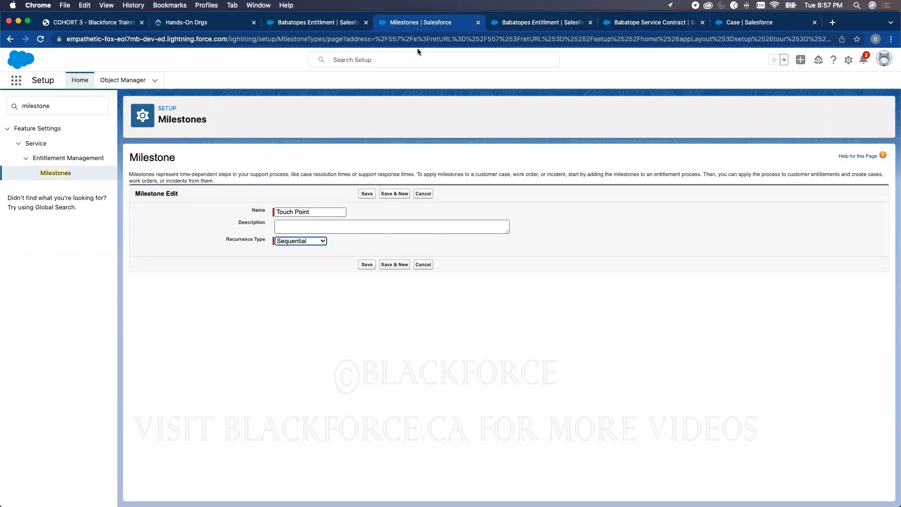
left_click(367, 264)
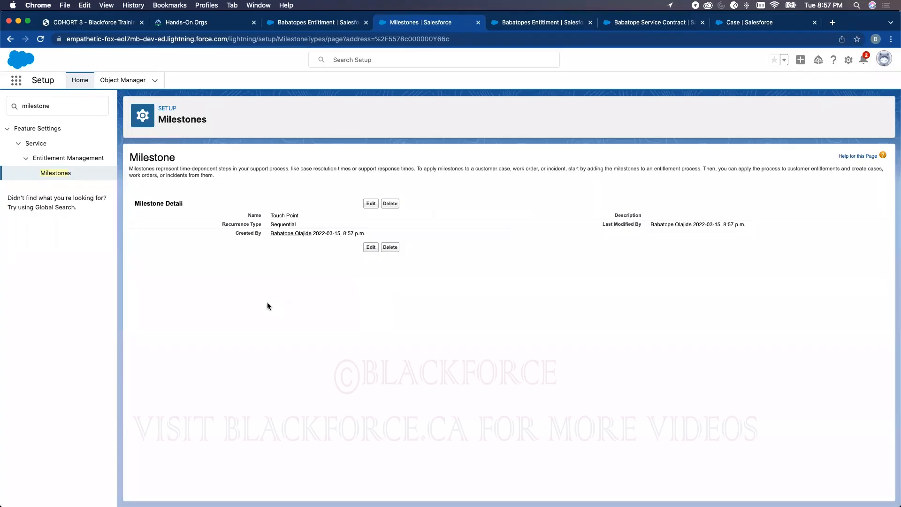
left_click(51, 173)
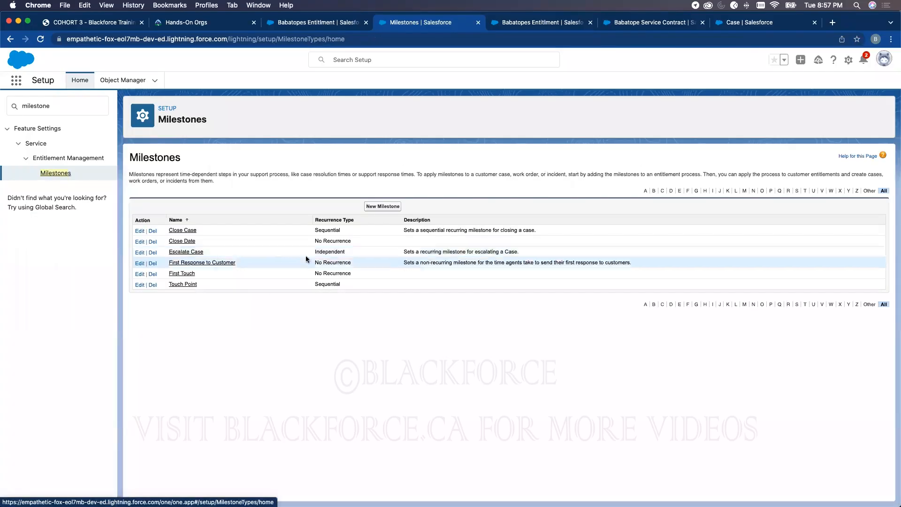
- Note Escalate Case's Independent recurrence, then replace the Quick Find search with 'enti'
double_click(321, 251)
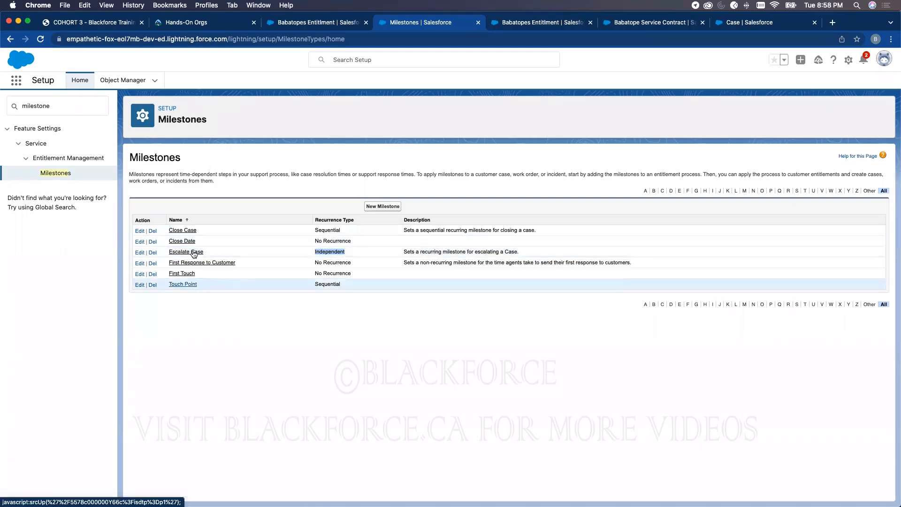
double_click(44, 104)
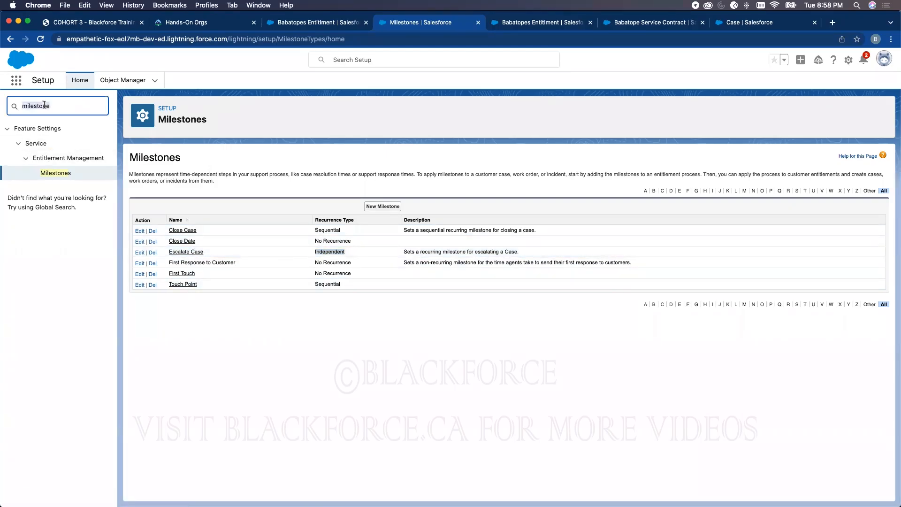
type("enti")
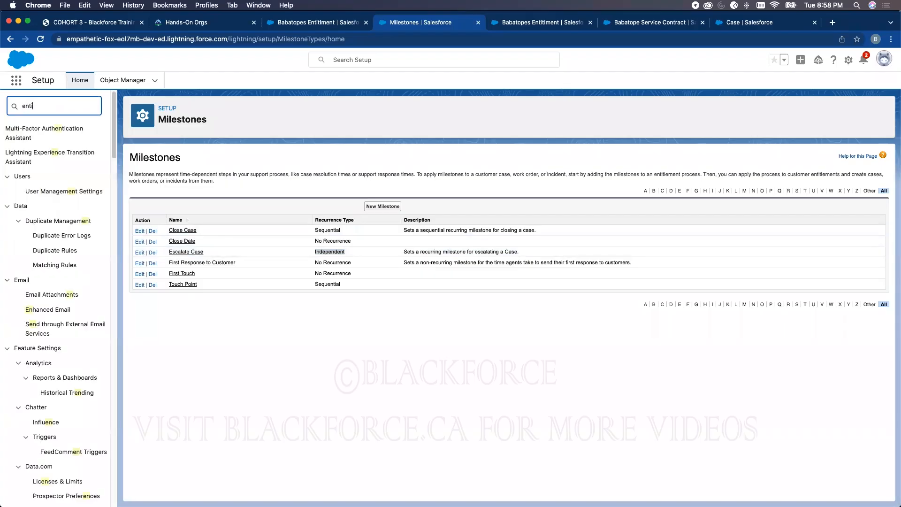
- From Entitlement Processes, start a new process of type Case and continue to its details form
left_click(94, 189)
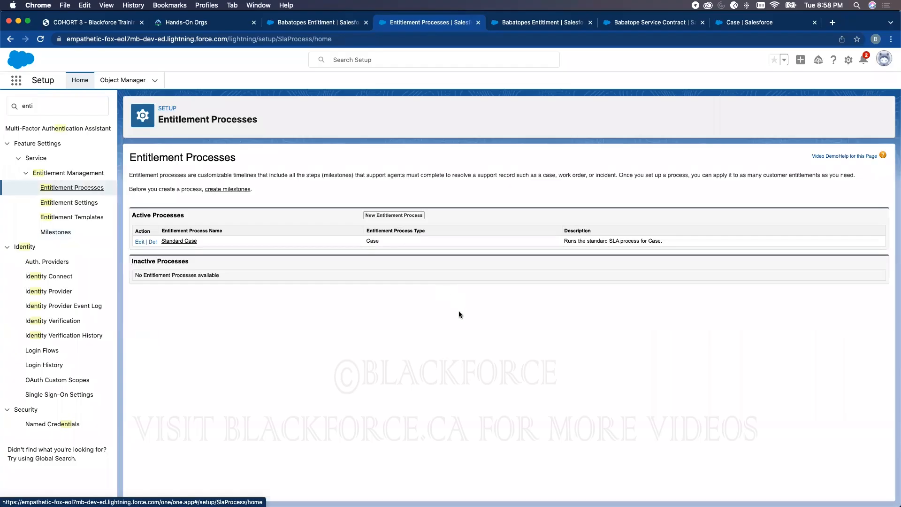
left_click(411, 217)
left_click(289, 234)
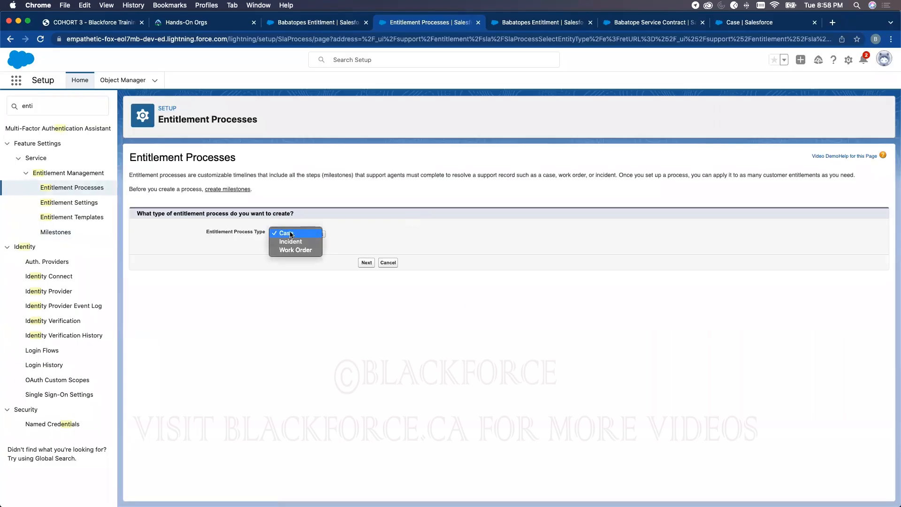
left_click(291, 234)
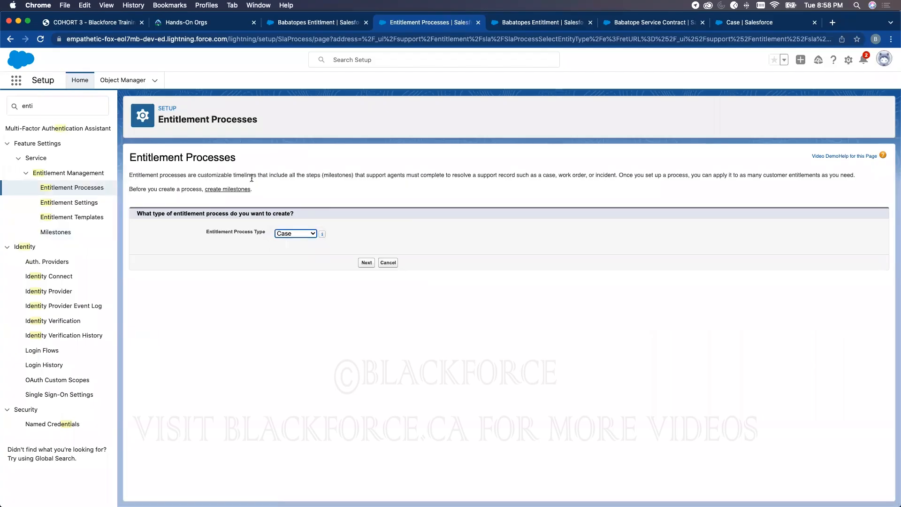
double_click(334, 177)
left_click(366, 263)
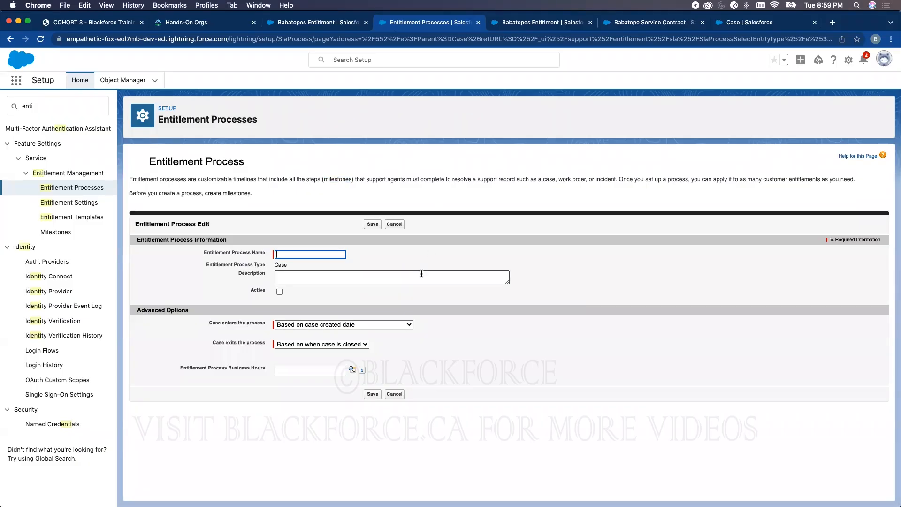
- Name the entitlement process 'Blackforce Professional Process', correcting the mistyped name
left_click(300, 254)
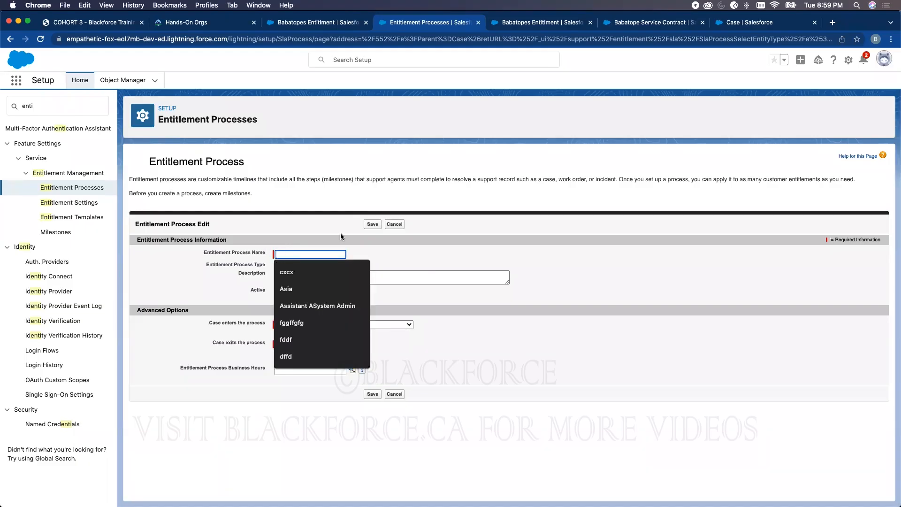
type("B")
type("The Blackforce ")
type("Pro")
key("BackSpace")
key("BackSpace")
key("BackSpace")
key("BackSpace")
key("BackSpace")
key("BackSpace")
key("BackSpace")
key("BackSpace")
key("BackSpace")
key("BackSpace")
key("BackSpace")
key("BackSpace")
key("BackSpace")
key("BackSpace")
key("BackSpace")
key("BackSpace")
type("Blackforce Profe")
type("ssional Process")
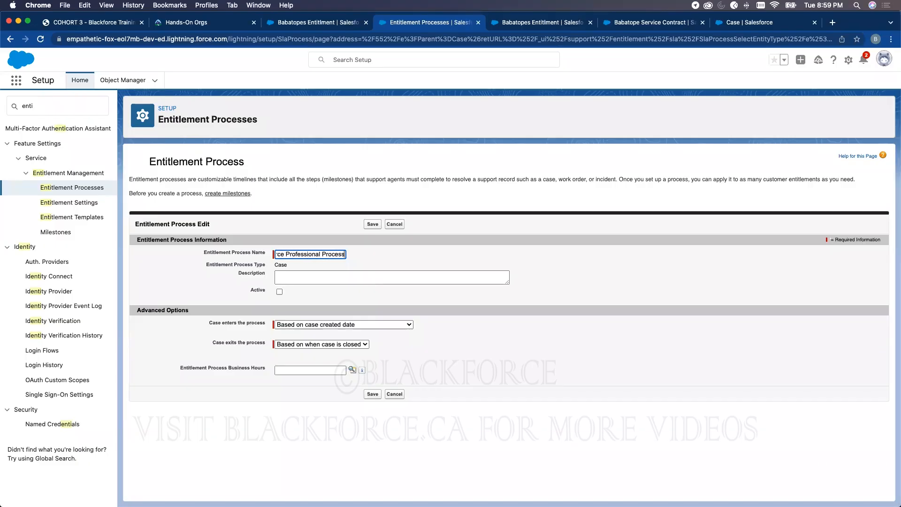
left_click(613, 237)
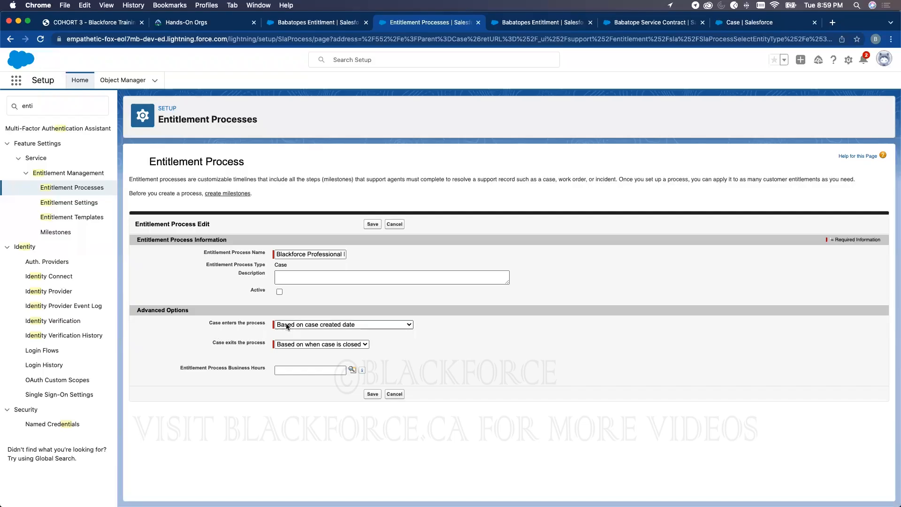
- Check Babatopes Entitlment and reload case 00001031, then return to the process form
left_click(315, 22)
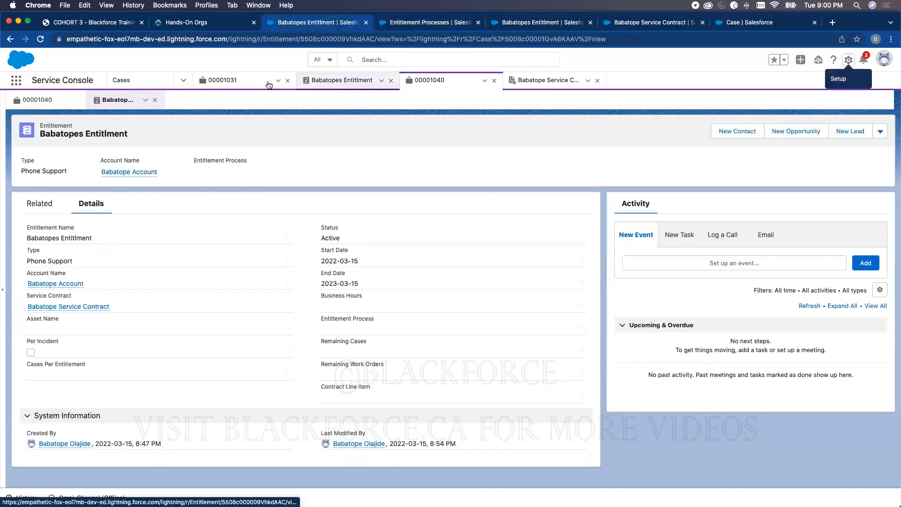
left_click(242, 84)
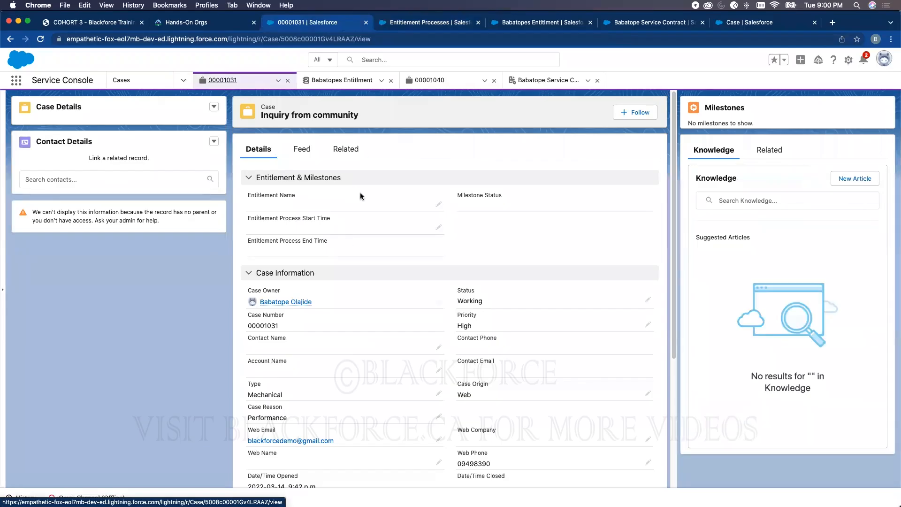
left_click(41, 39)
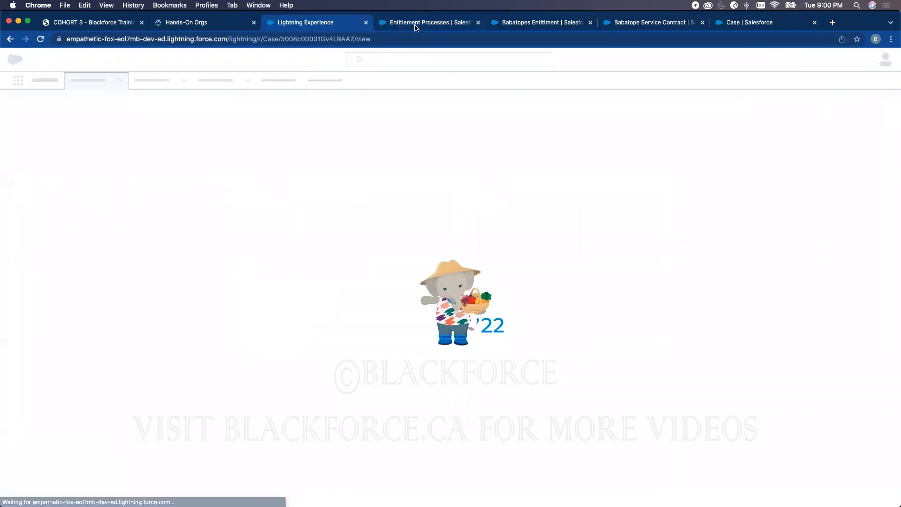
left_click(416, 23)
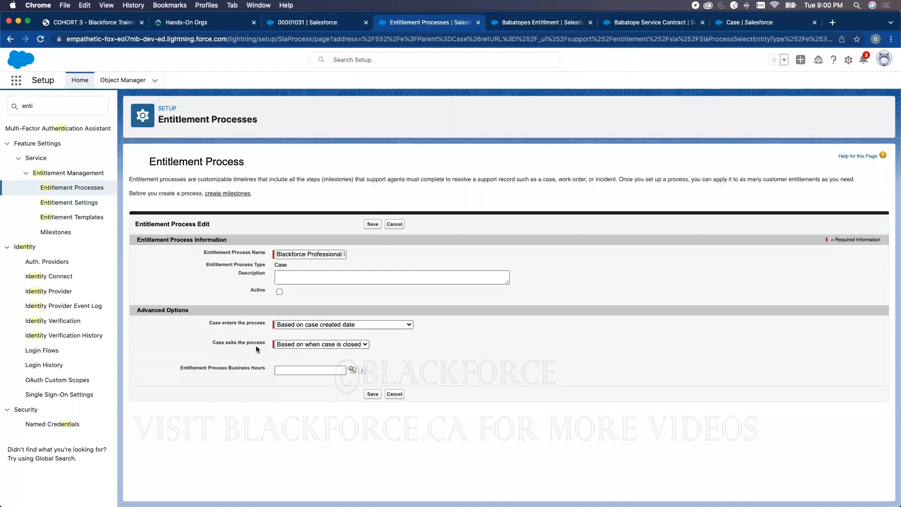
- Keep the process exiting when the case is closed, review business hours, and save
left_click(283, 346)
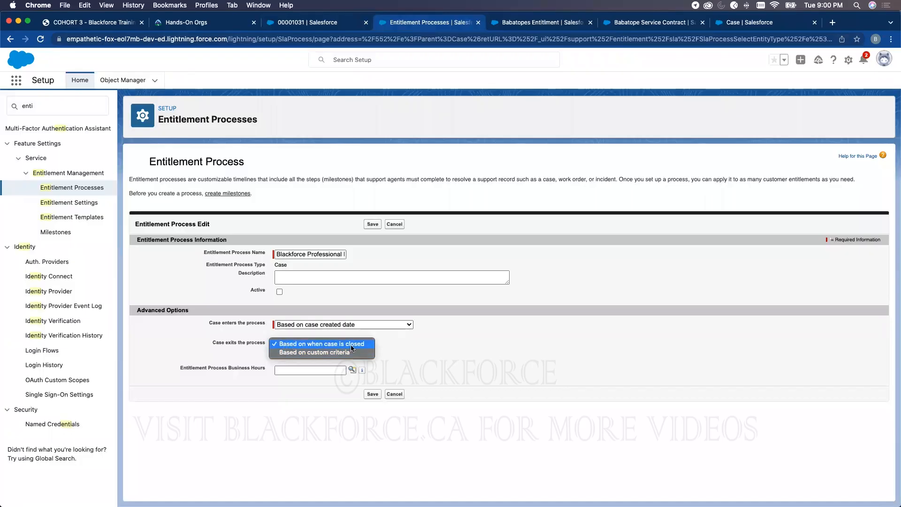
left_click(407, 346)
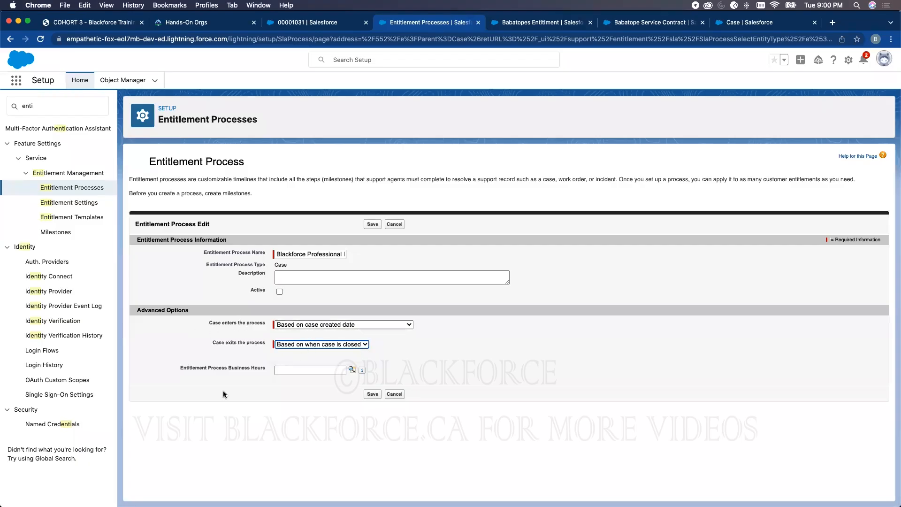
left_click_drag(179, 373, 256, 374)
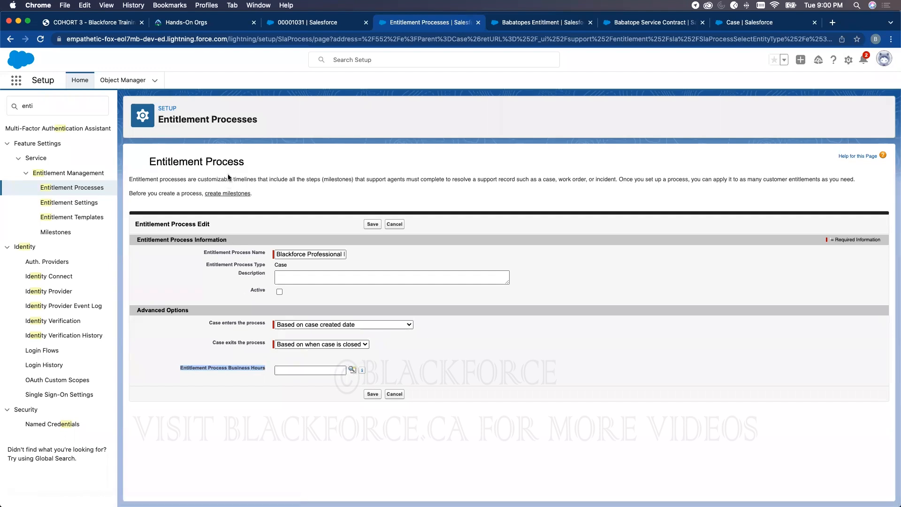
left_click(372, 394)
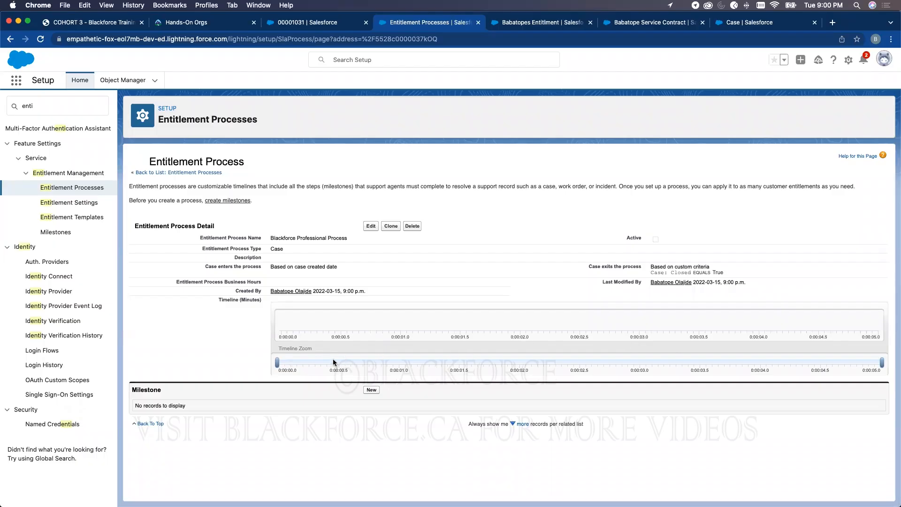
- Add the First Touch milestone: 60-minute trigger, Entitlement Process start time, order 1
left_click(371, 390)
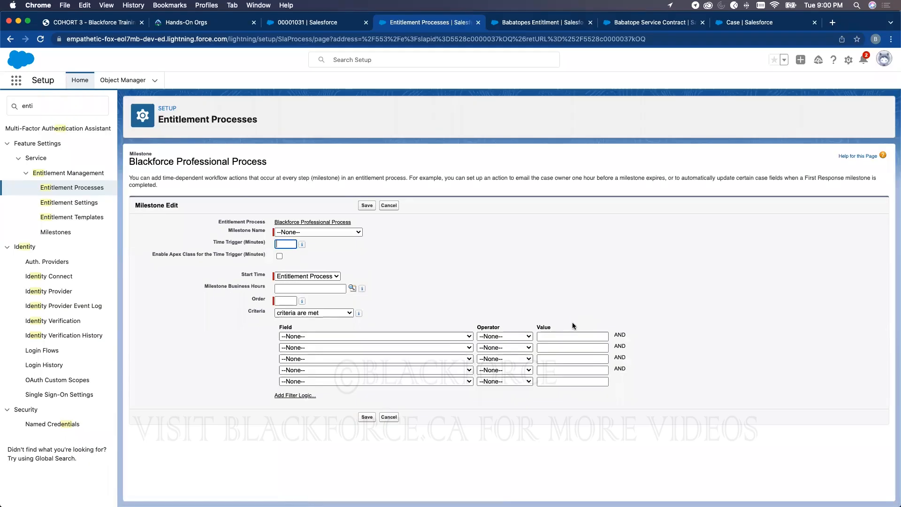
left_click(323, 230)
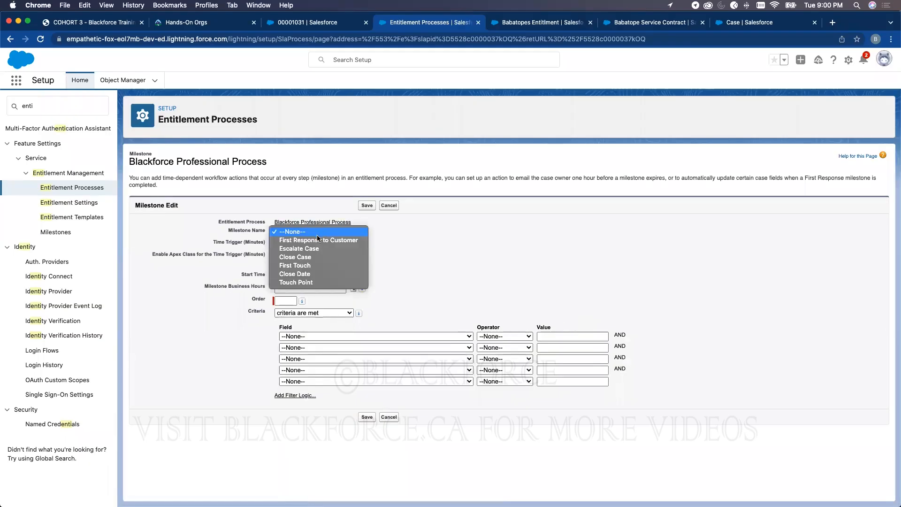
left_click(312, 266)
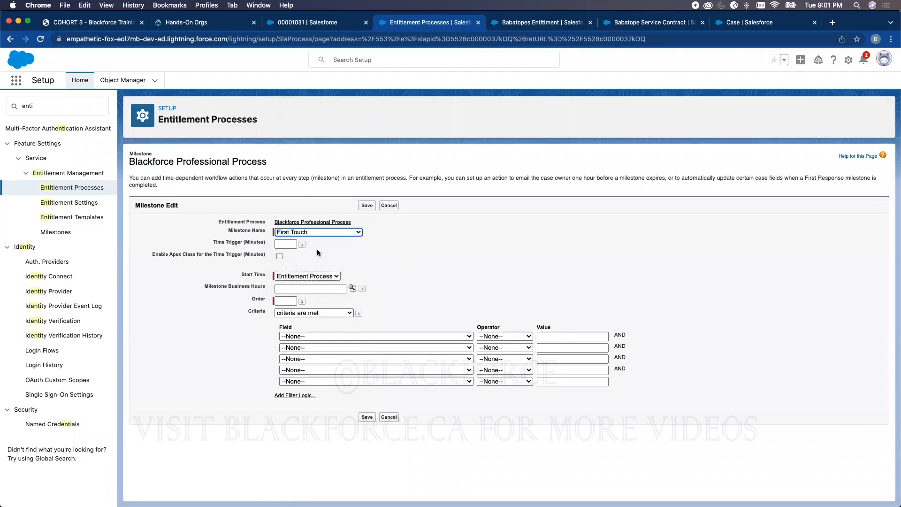
left_click(287, 244)
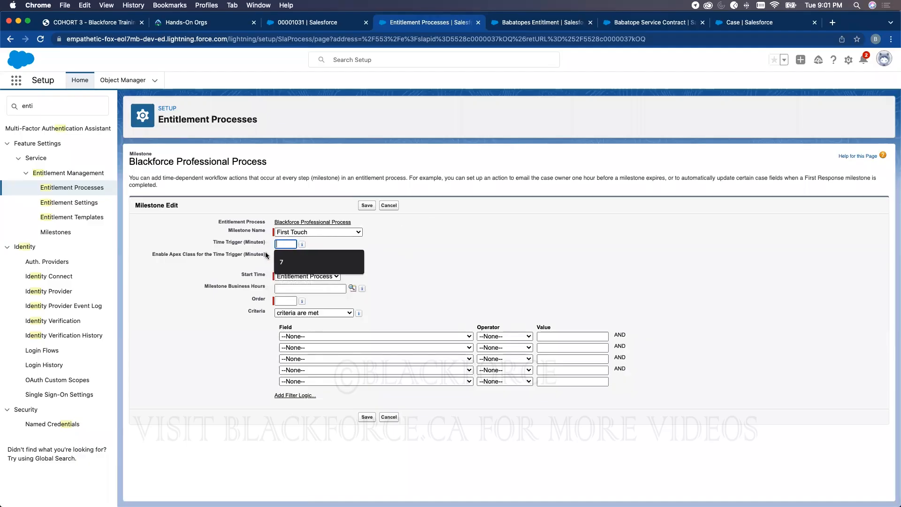
type("60")
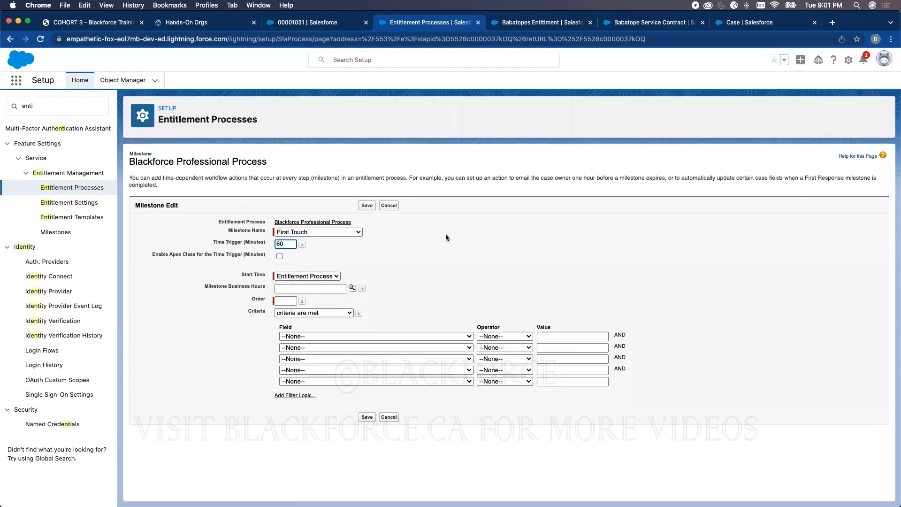
left_click_drag(244, 242, 264, 243)
left_click(295, 276)
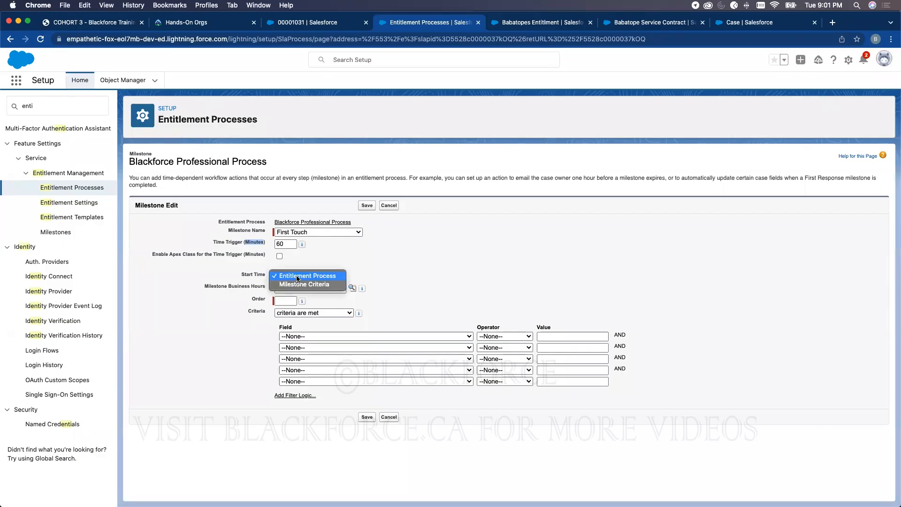
left_click(294, 277)
left_click(288, 298)
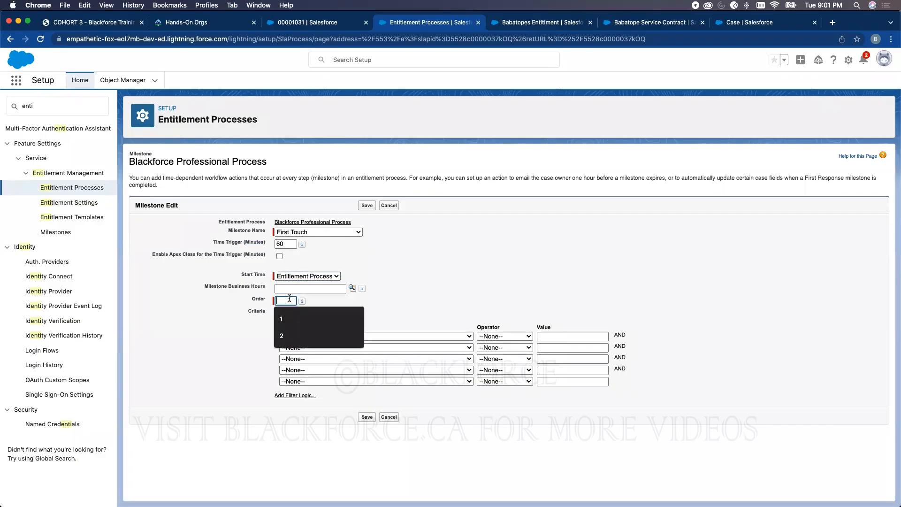
left_click(282, 319)
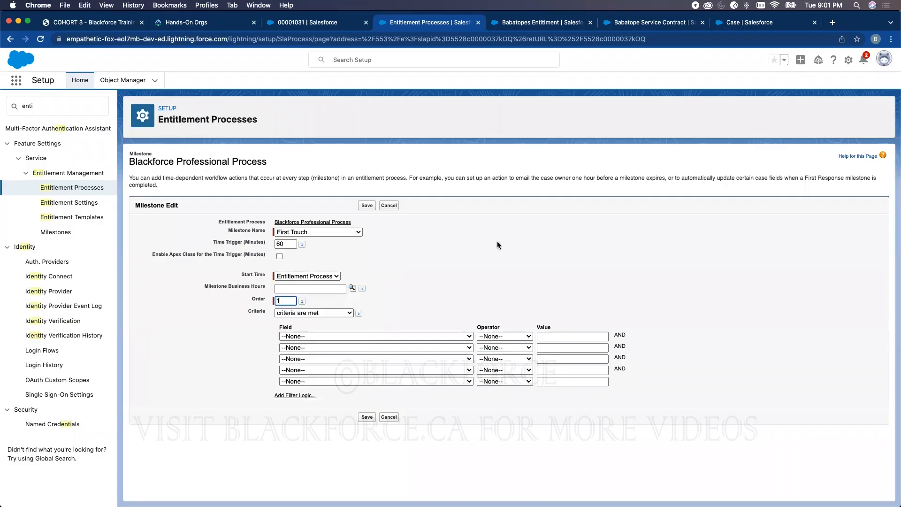
left_click(366, 417)
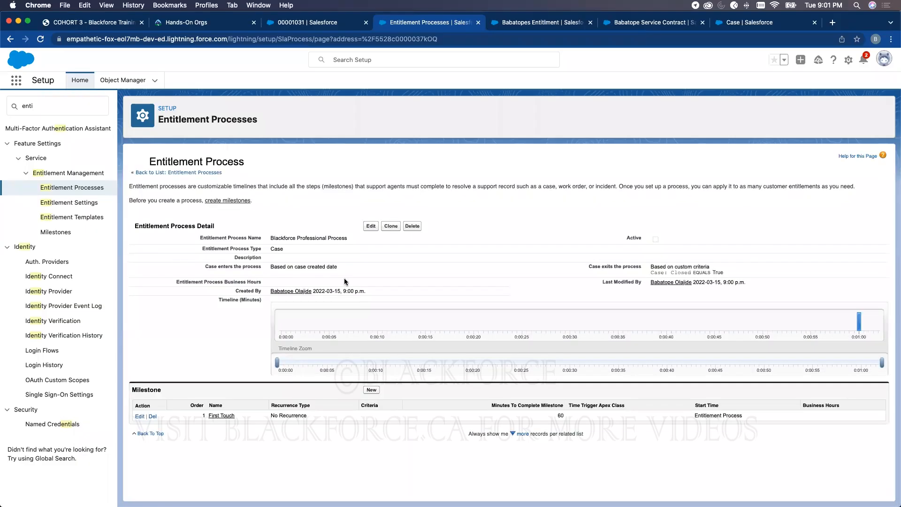
left_click(371, 390)
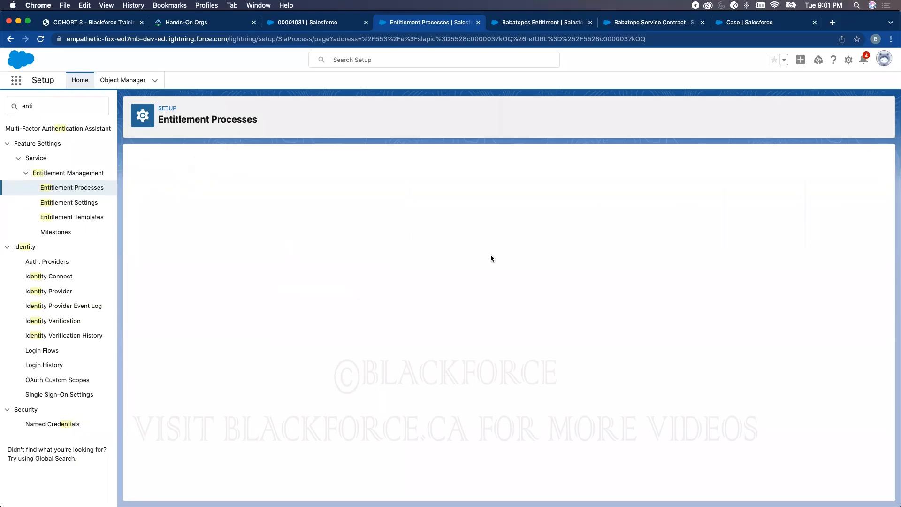
- Choose Touch Point with a 240-minute trigger, Milestone Criteria start time and order 2
left_click(298, 232)
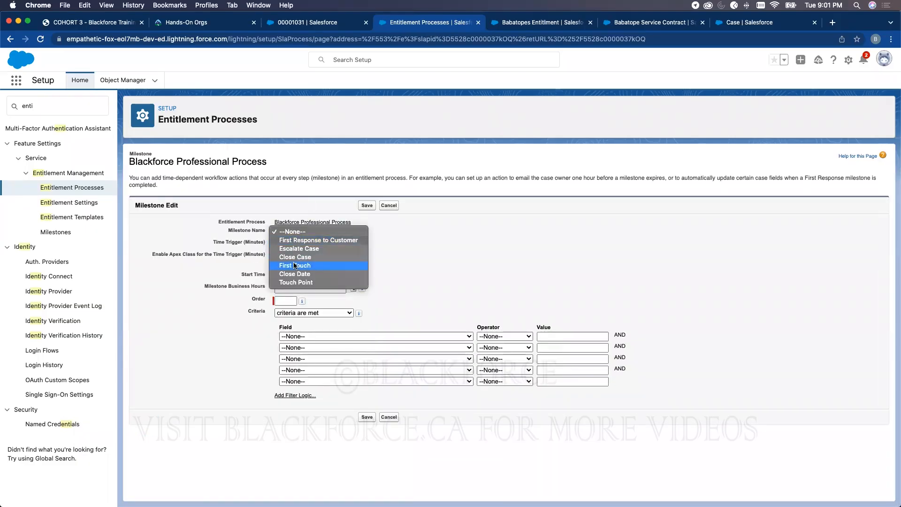
left_click(296, 282)
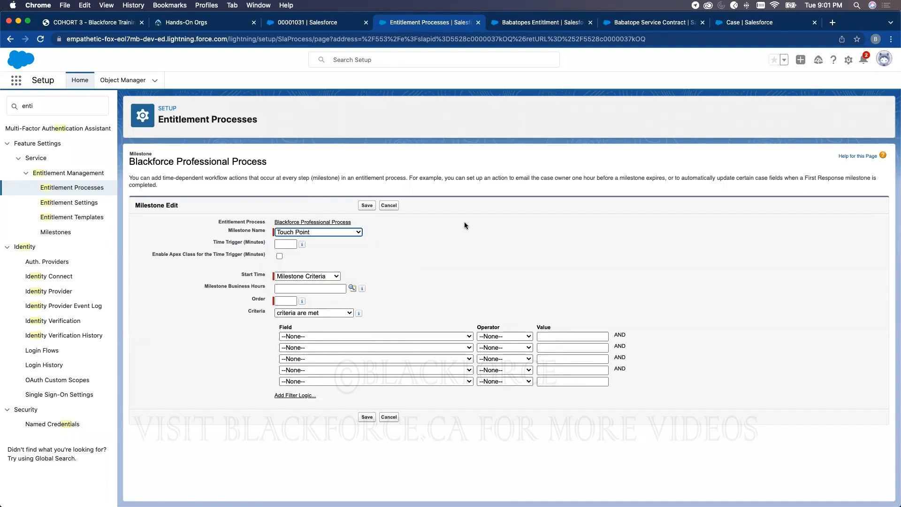
left_click(283, 243)
type("240")
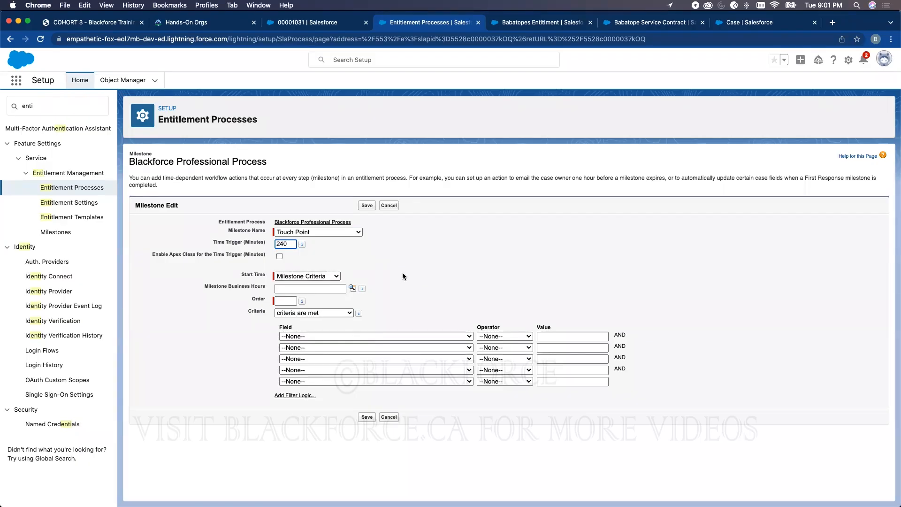
left_click(317, 278)
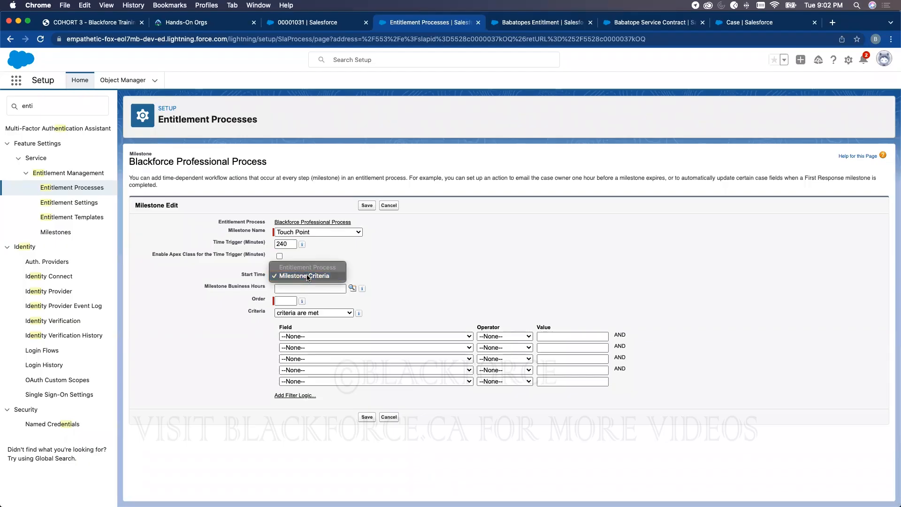
left_click(307, 276)
left_click(285, 301)
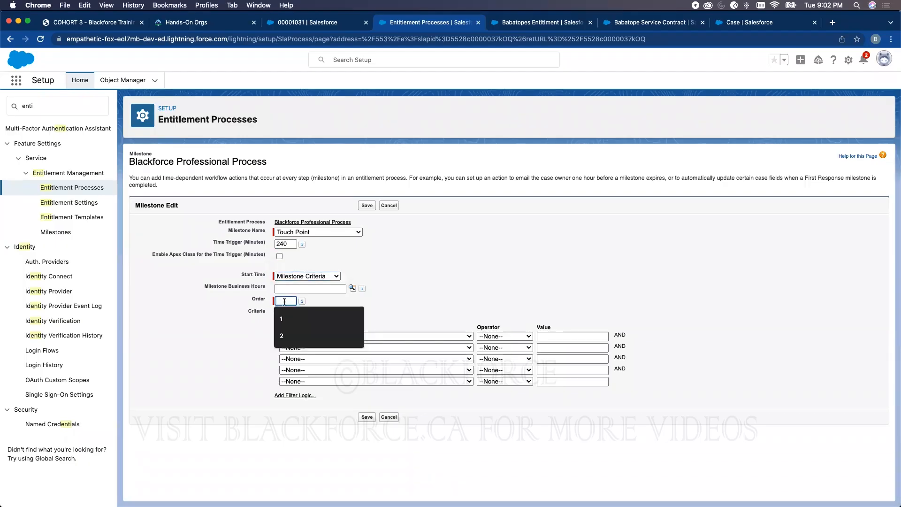
left_click(282, 335)
left_click(461, 250)
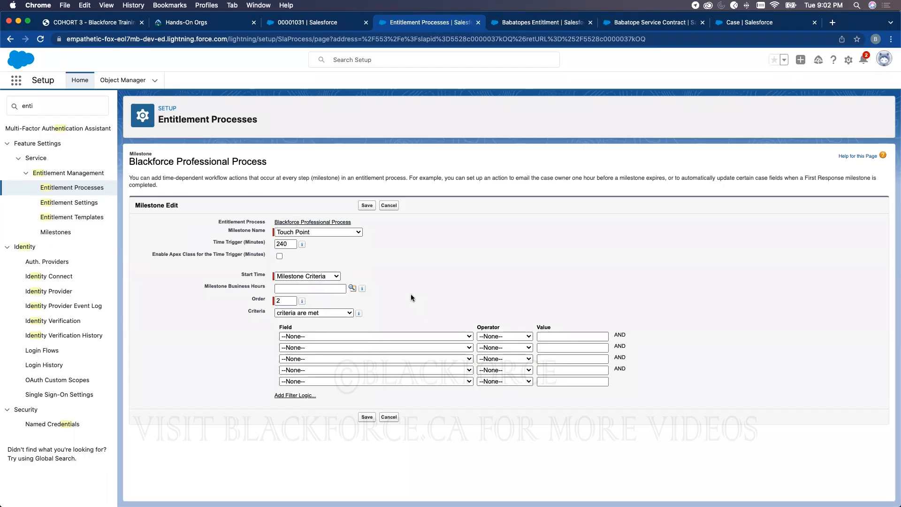
- Set the criterion to Case: Status equals Working and save the Touch Point milestone
left_click(340, 336)
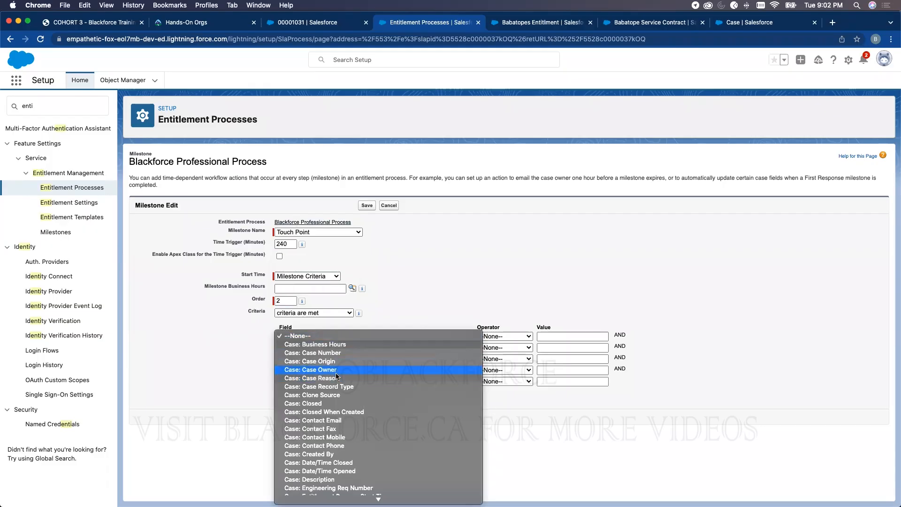
left_click(385, 259)
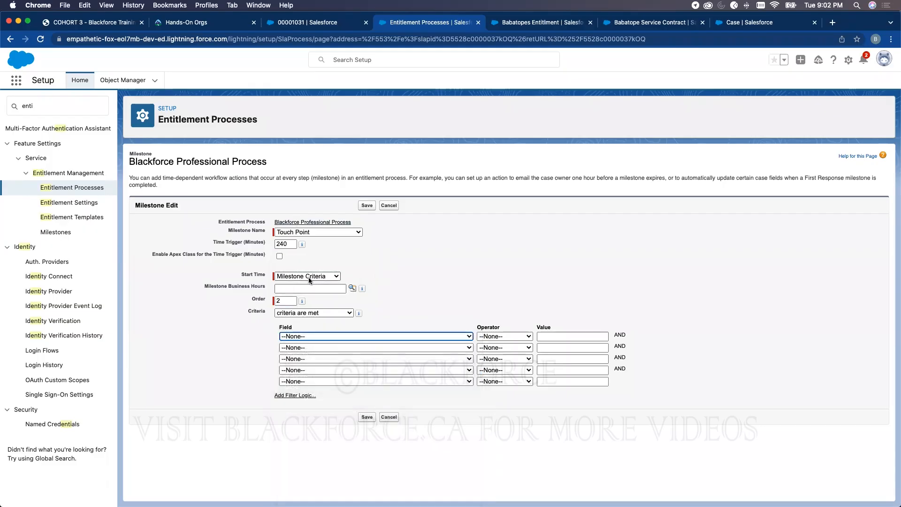
double_click(261, 311)
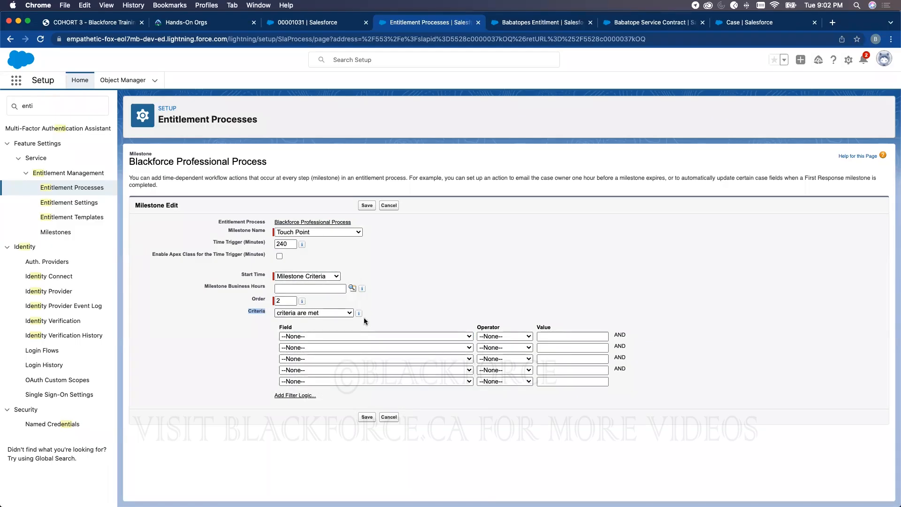
left_click(353, 336)
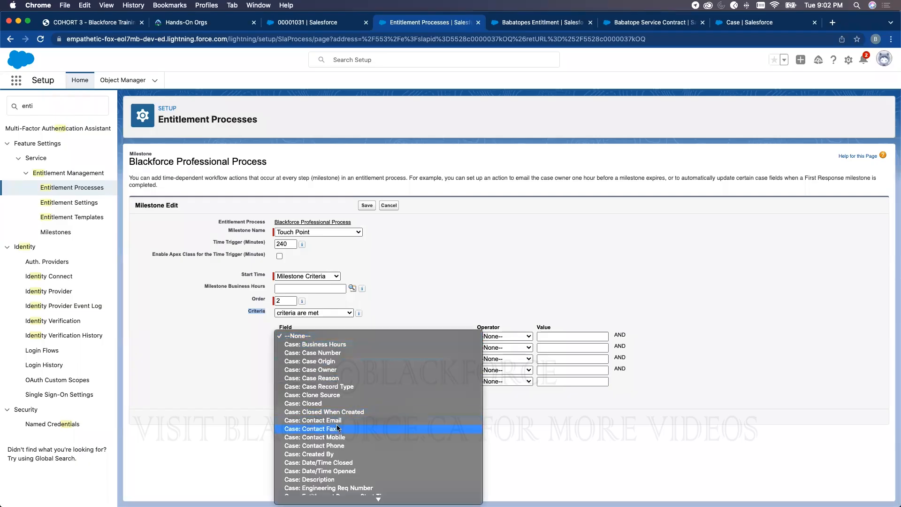
scroll(333, 429, "down", 3)
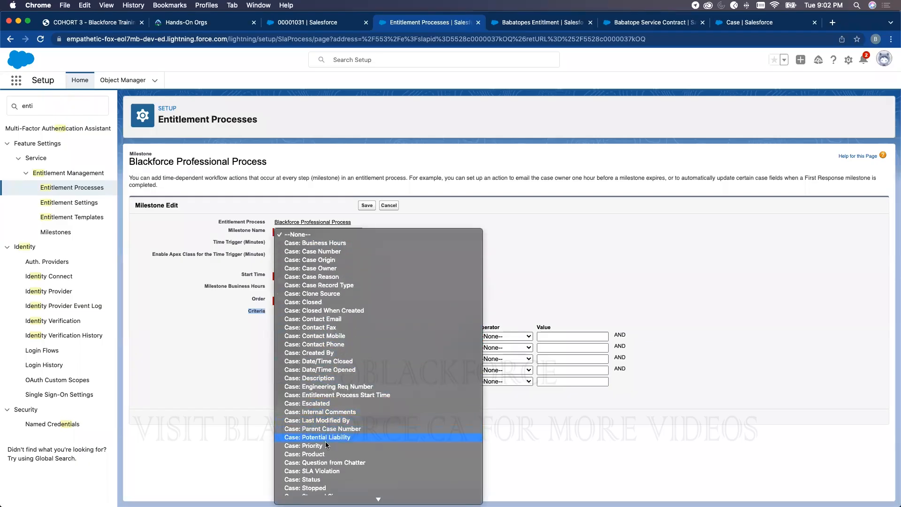
scroll(322, 450, "down", 1)
left_click(318, 471)
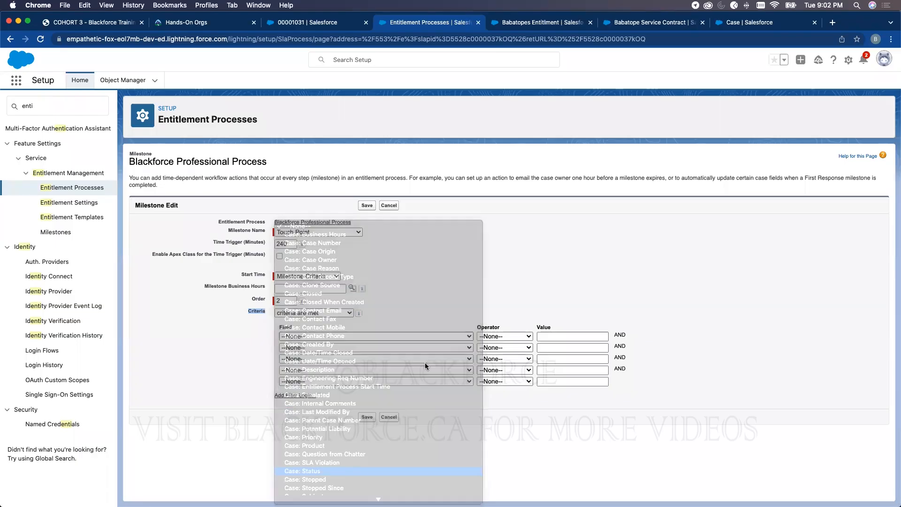
left_click(507, 336)
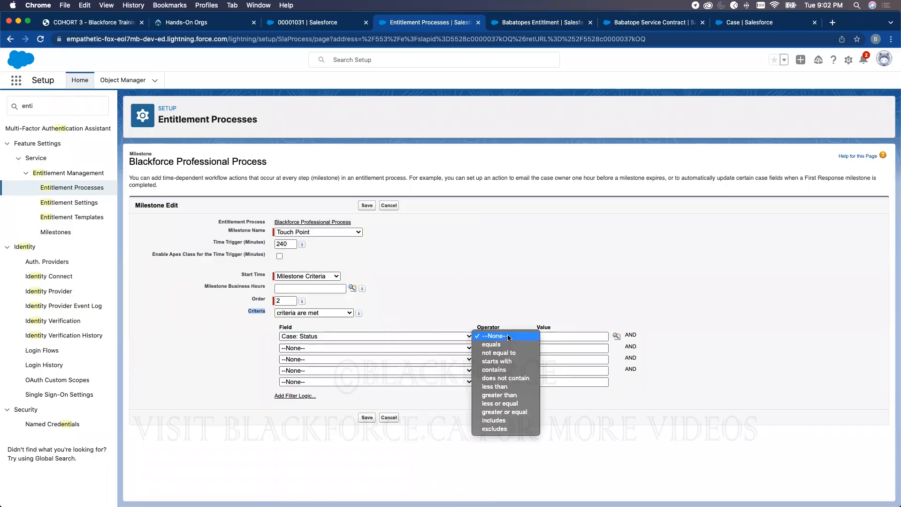
left_click(500, 346)
left_click(616, 336)
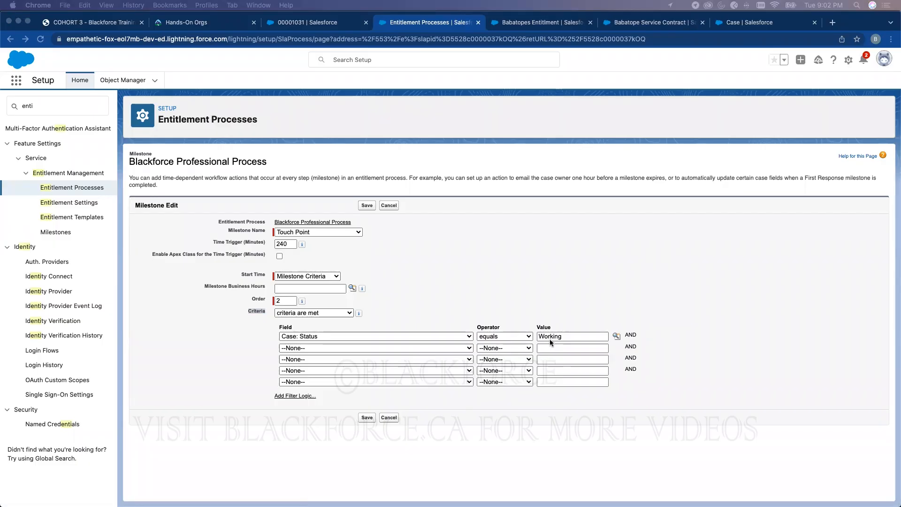
left_click(368, 416)
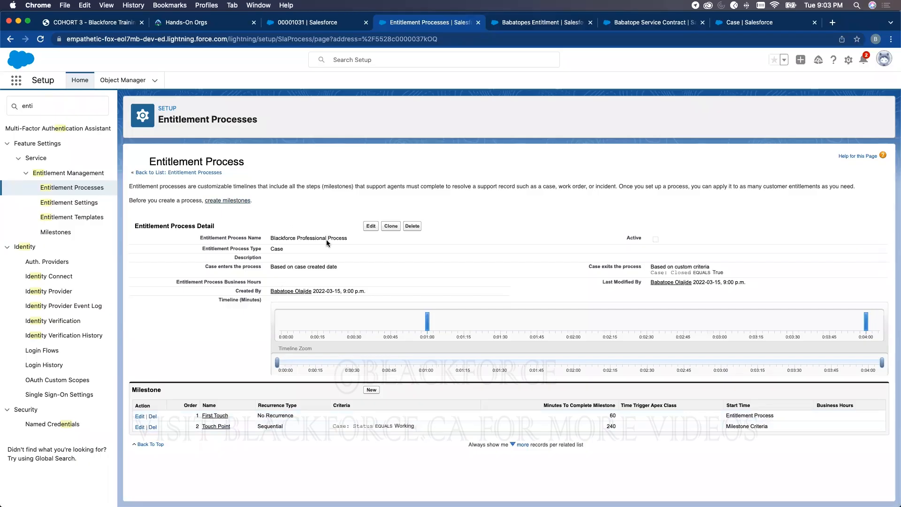
left_click(369, 388)
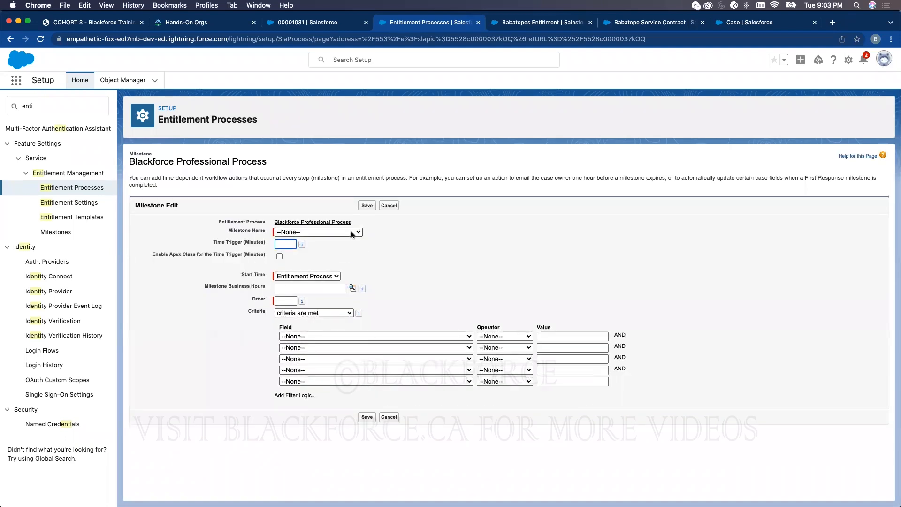
- Add the Close Date milestone as order 3, starting with the entitlement process, 360-minute trigger
left_click(353, 233)
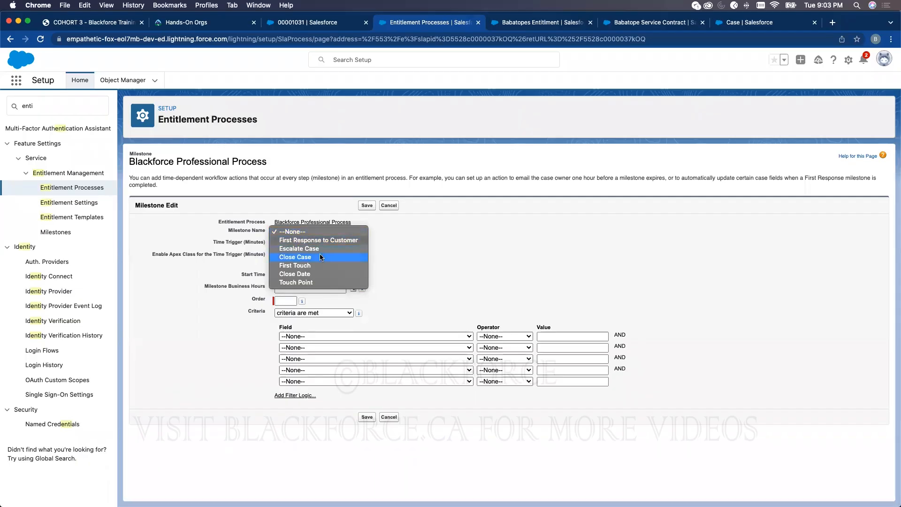
left_click(302, 275)
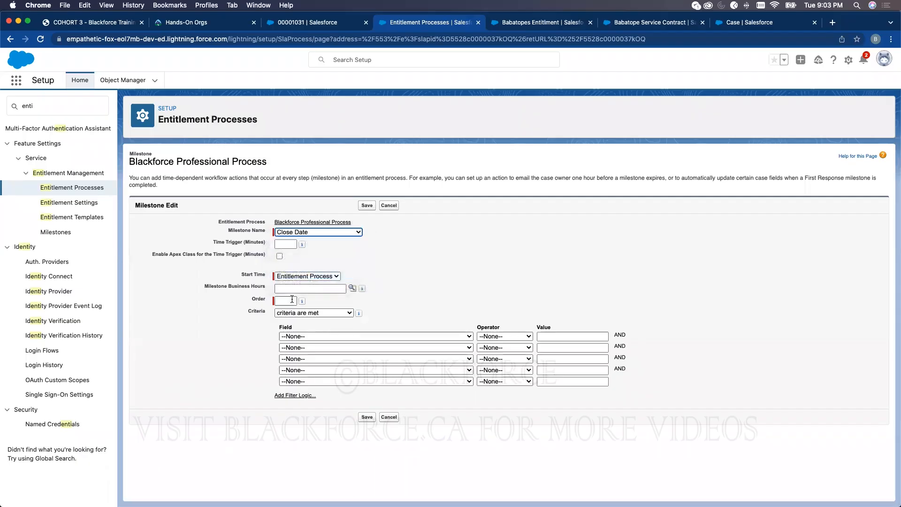
left_click(292, 301)
type("3")
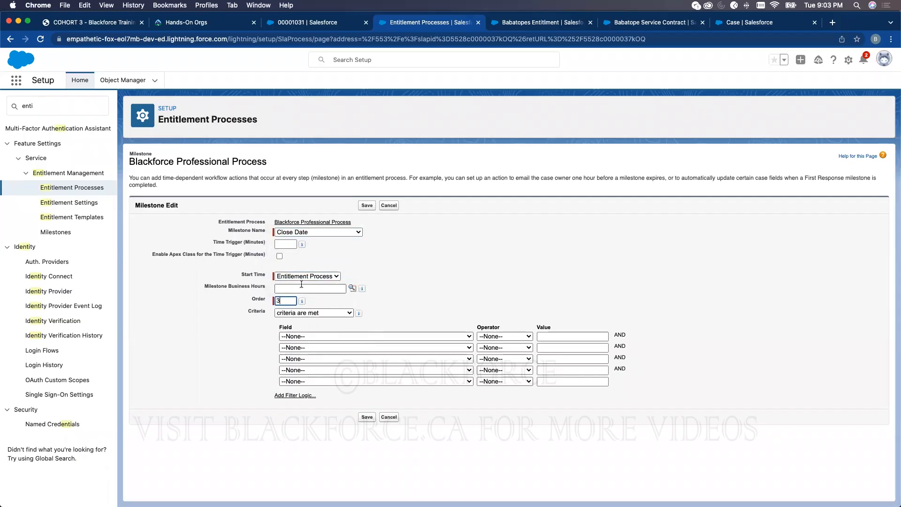
left_click(304, 276)
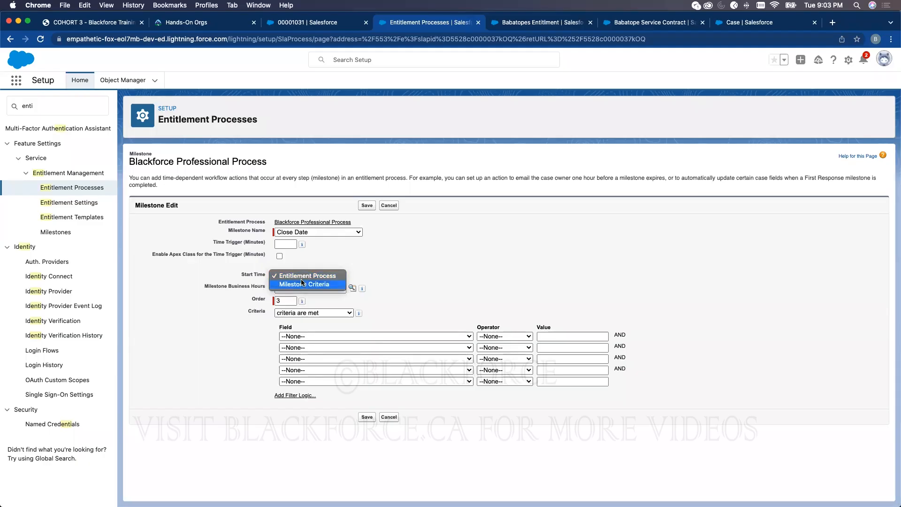
left_click(299, 277)
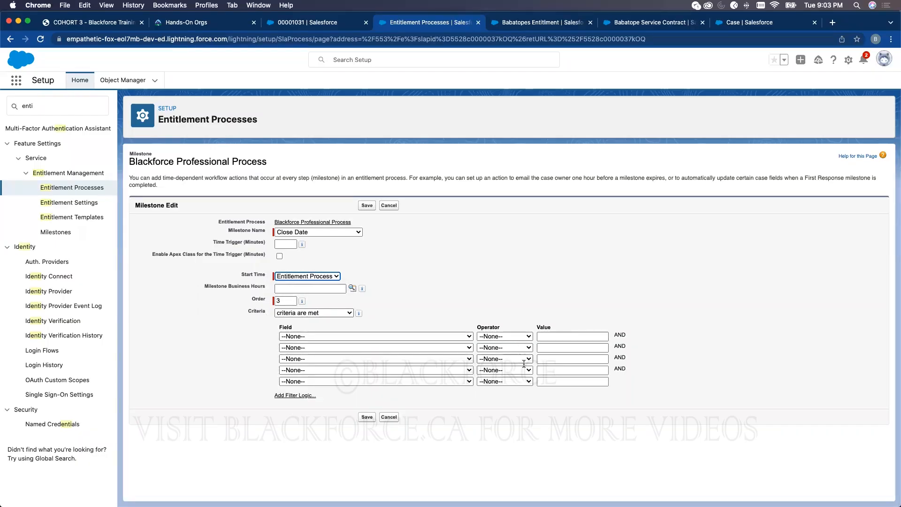
left_click(286, 244)
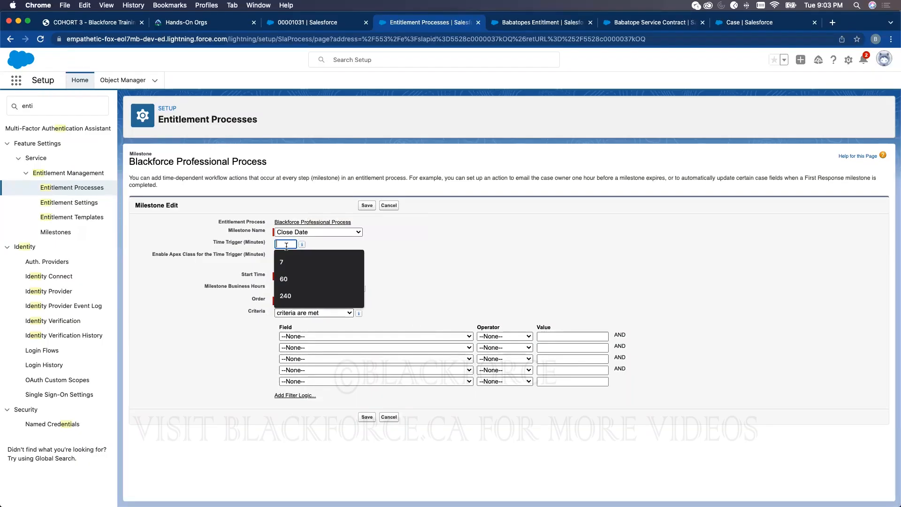
type("960")
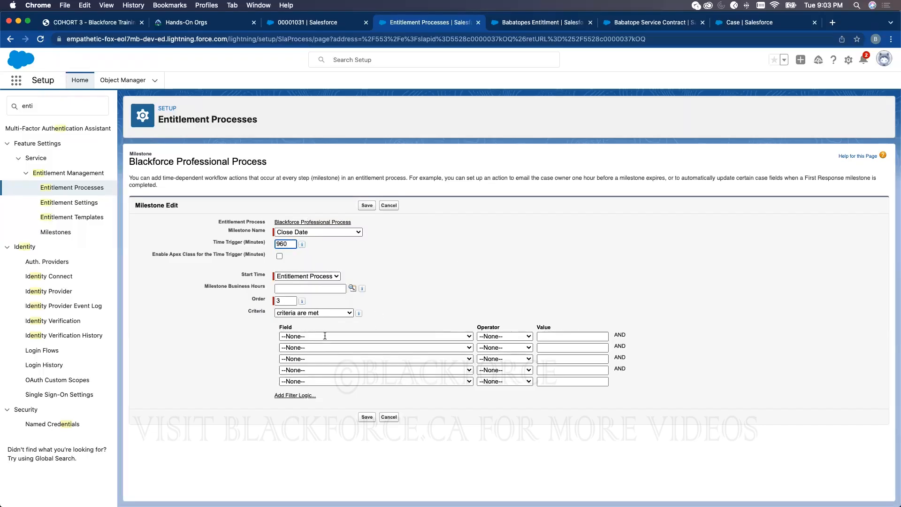
double_click(282, 243)
type("30")
left_click(367, 417)
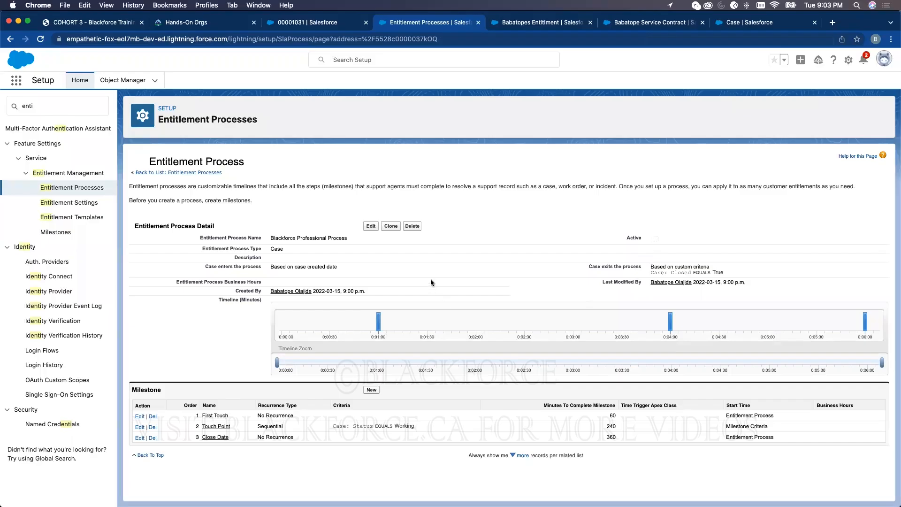
- Mark the Blackforce Professional Process entitlement process as Active and save it
left_click(370, 226)
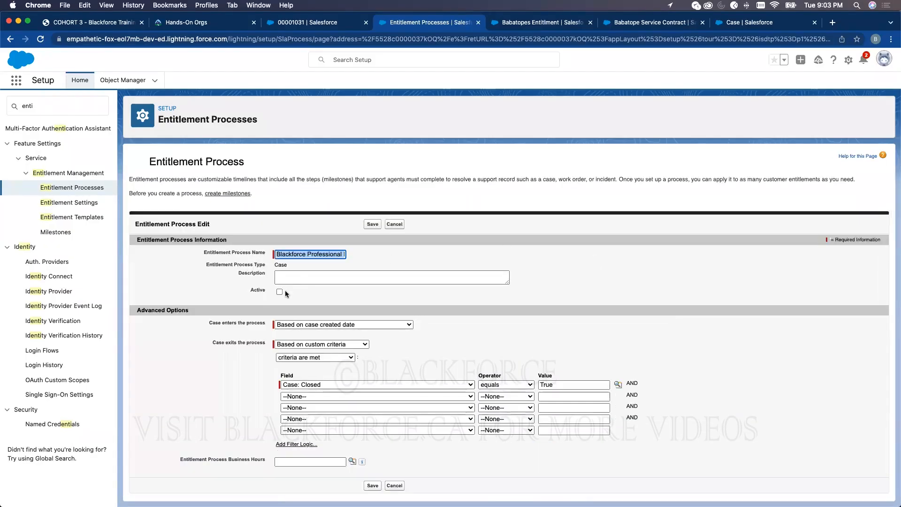
left_click(281, 292)
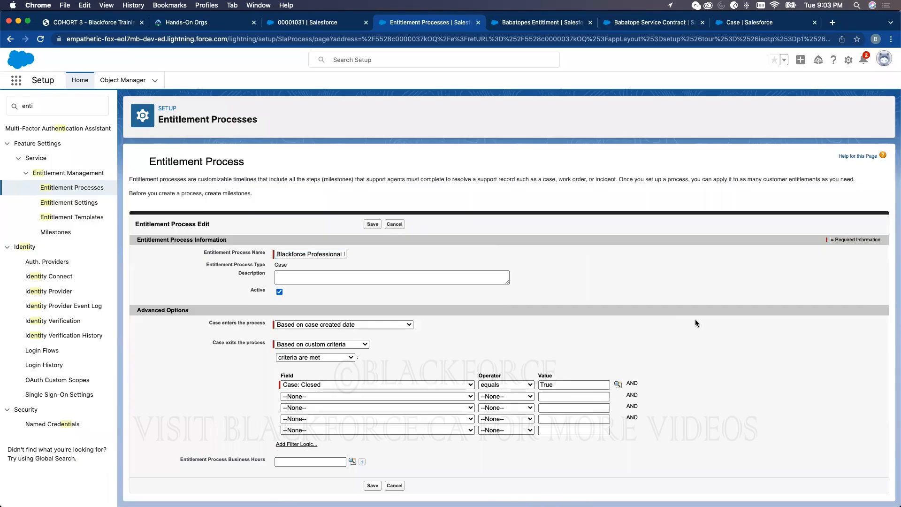
left_click(374, 224)
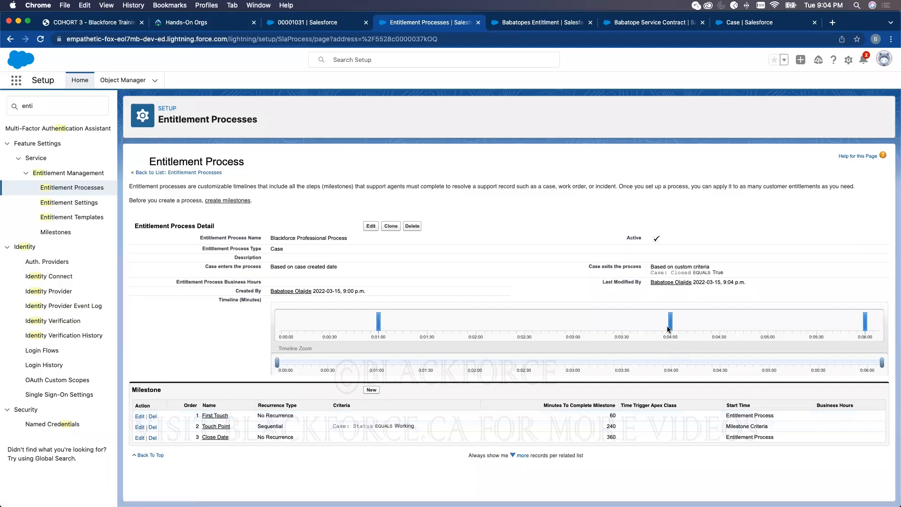
mouse_move(670, 325)
- Open case 00001040 from recently viewed cases, then its Babatopes Entitlment record's process field
left_click(324, 22)
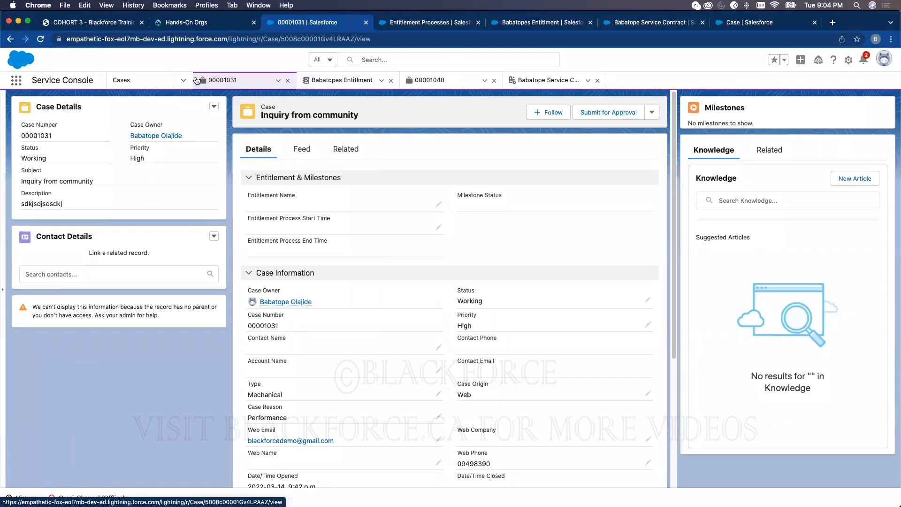
left_click(139, 83)
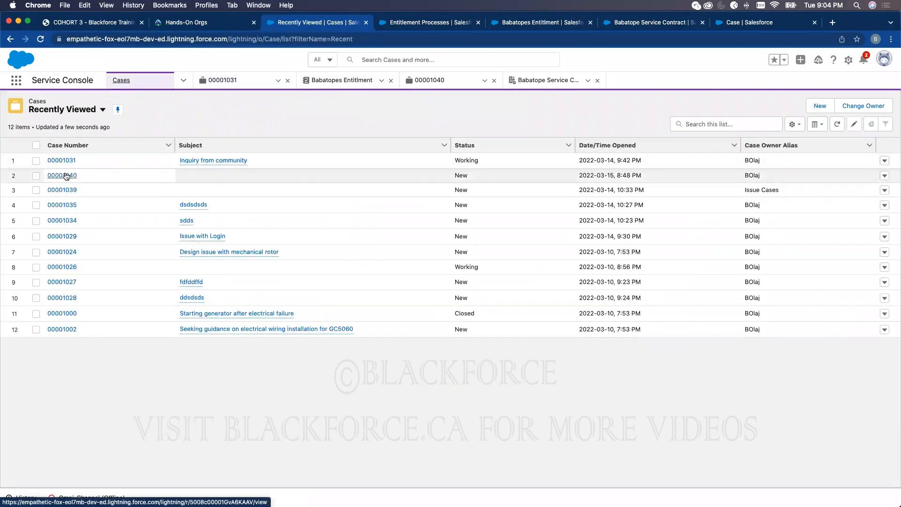
left_click(66, 176)
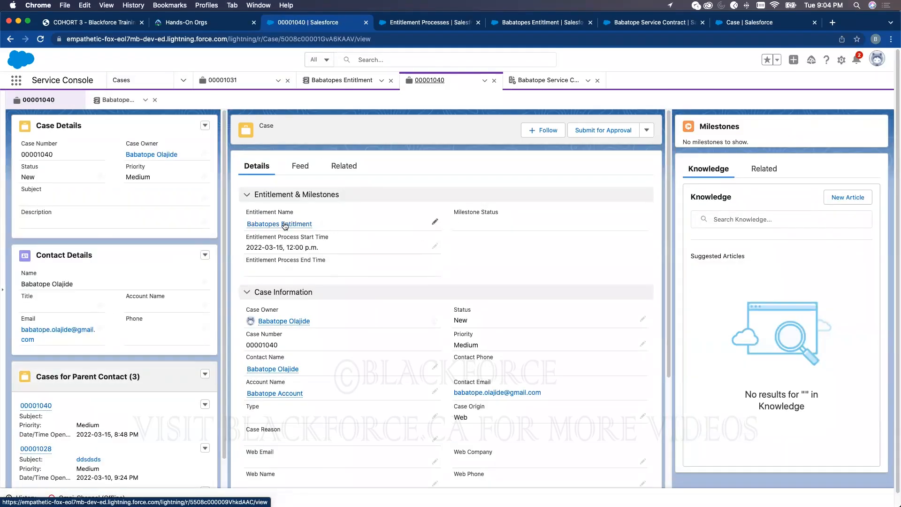
left_click(286, 225)
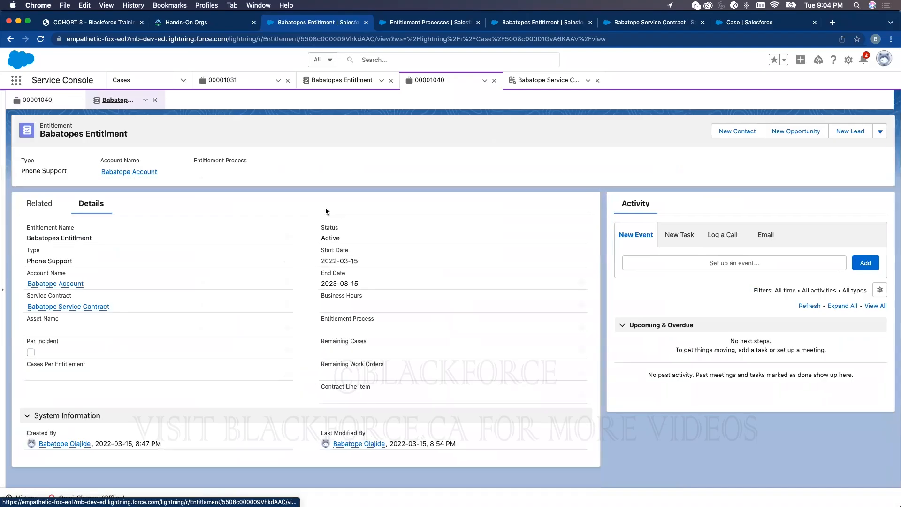
left_click(581, 328)
- Assign Blackforce Professional Process to Babatopes Entitlment, save, and recheck case 00001040
left_click(371, 349)
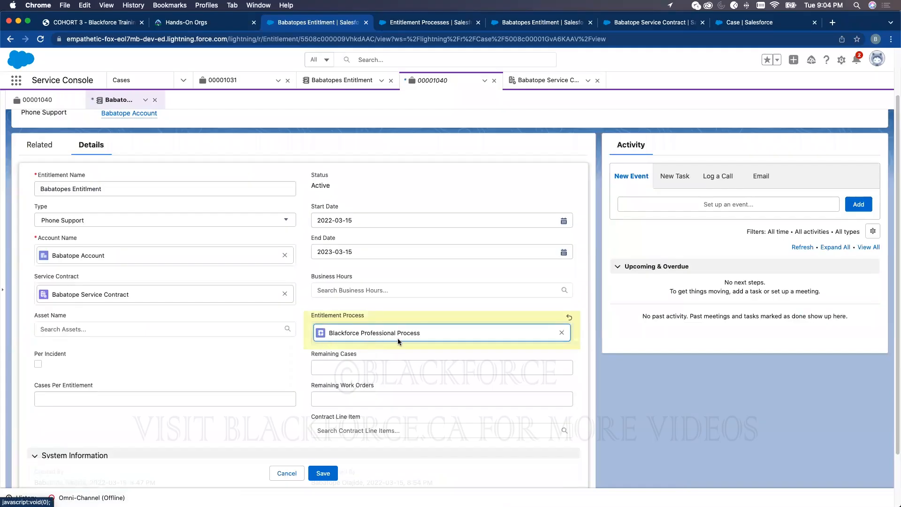
left_click(327, 473)
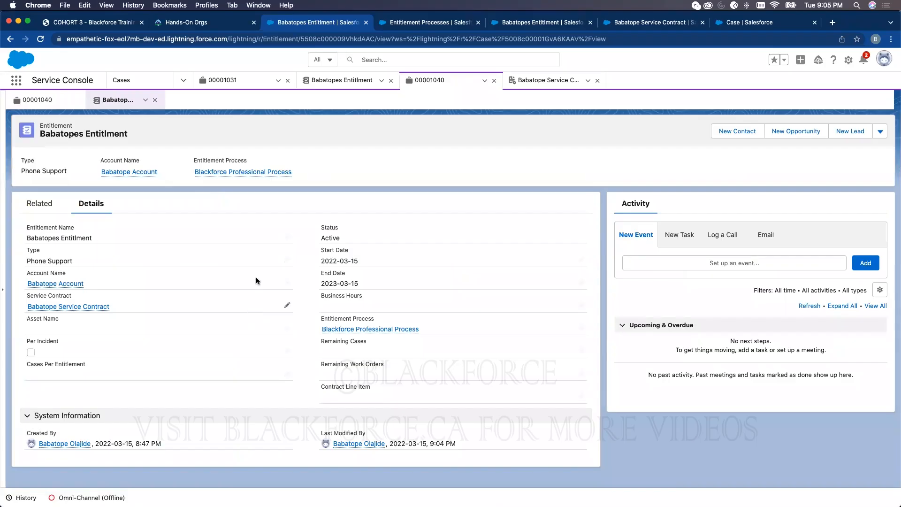
left_click(35, 101)
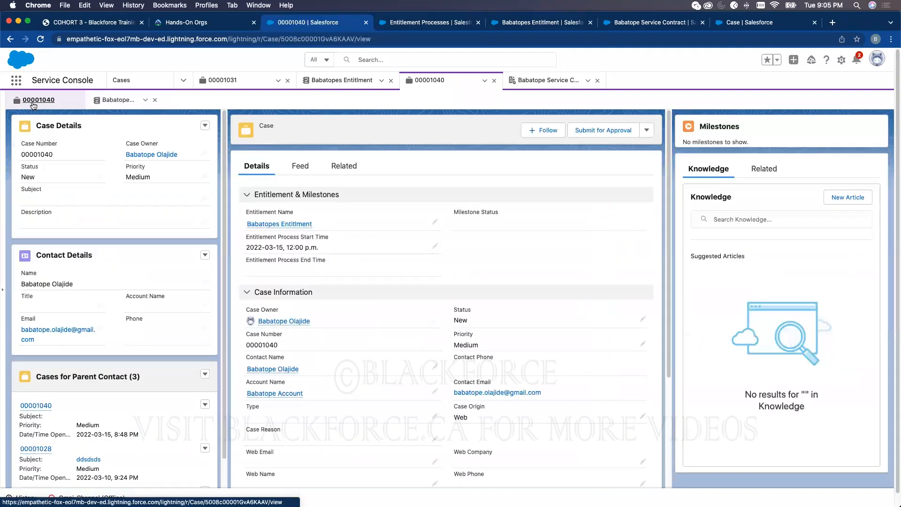
left_click(40, 39)
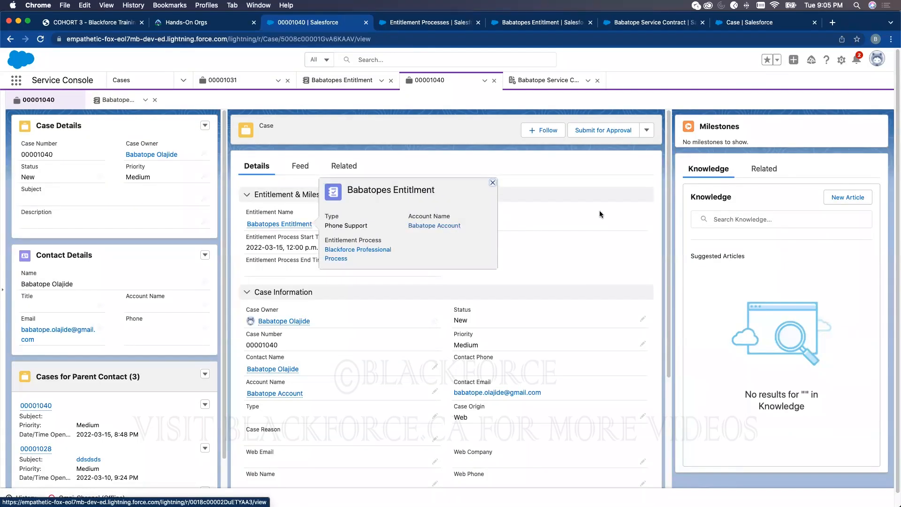
left_click(299, 224)
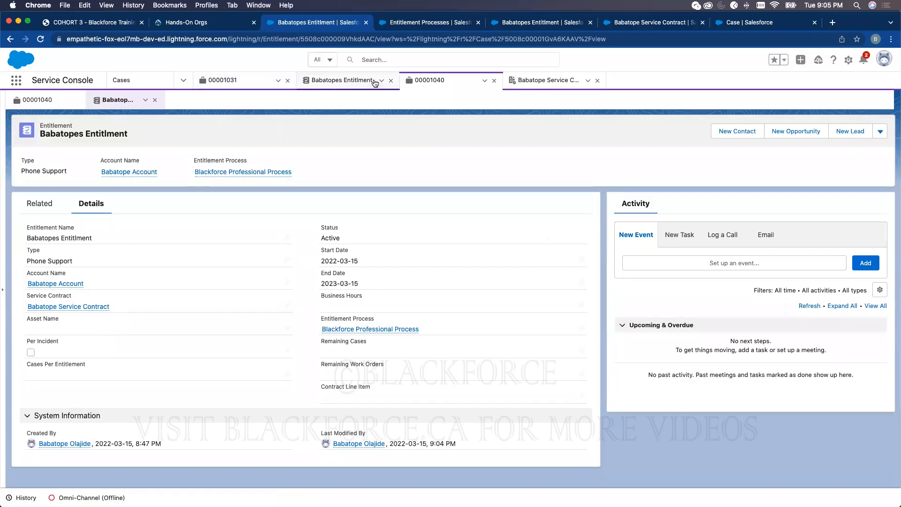
- Review the Blackforce Professional Process milestones, then show the Recently Viewed cases list
left_click(524, 81)
key("ctrl+Tab")
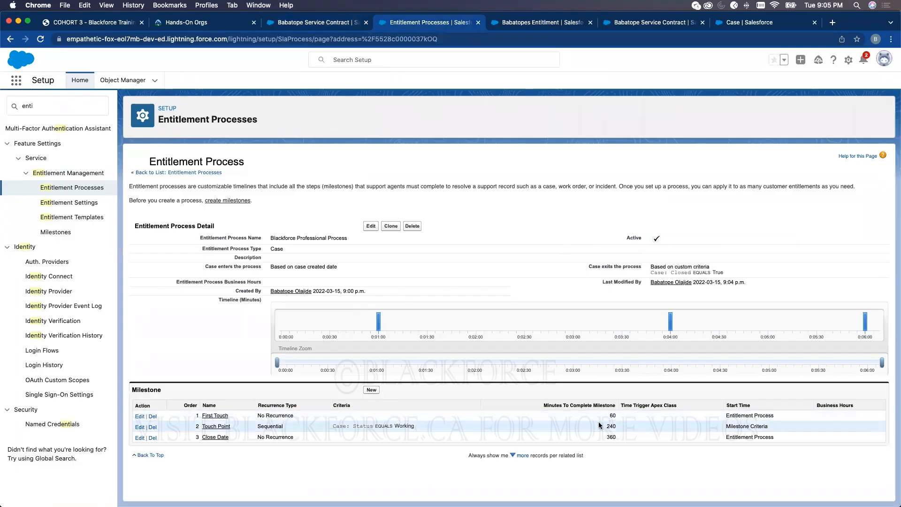
left_click(299, 22)
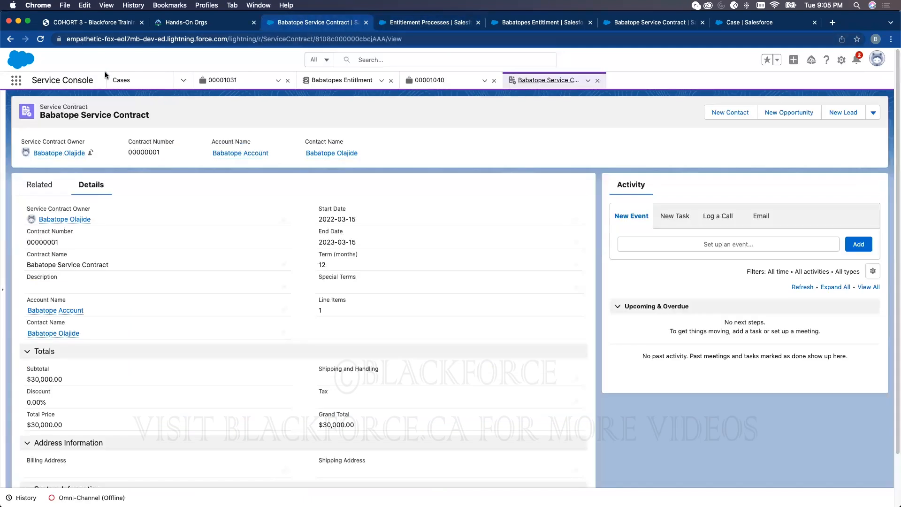
left_click(141, 81)
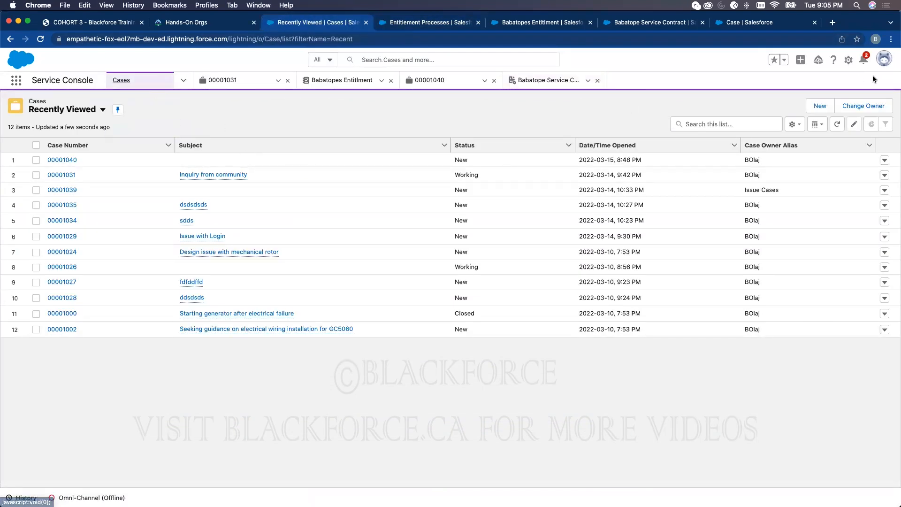
- Start a new case on the Phone Support entitlement, start date 2022-03-15, status New
left_click(819, 106)
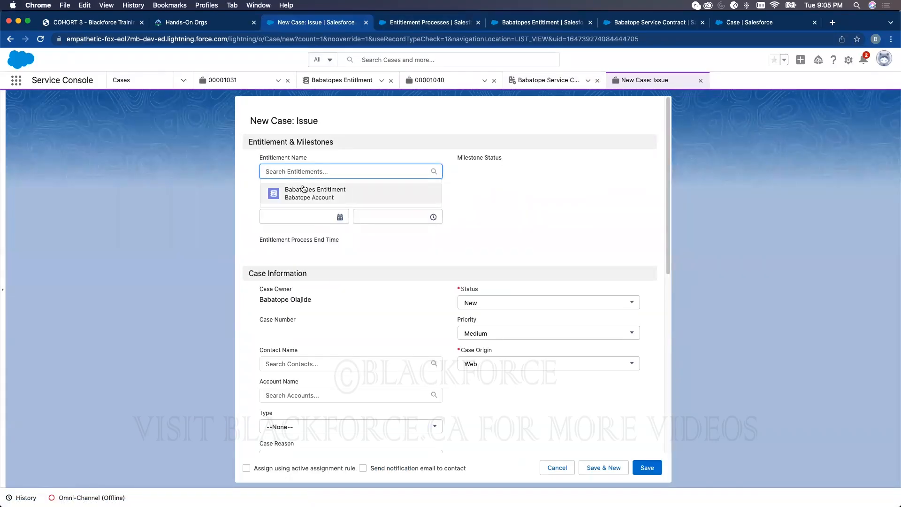
left_click(305, 191)
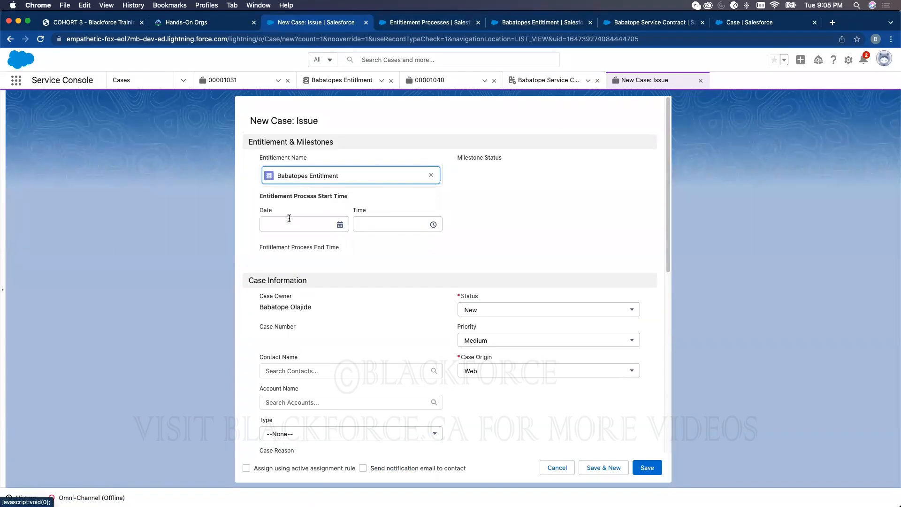
left_click(288, 222)
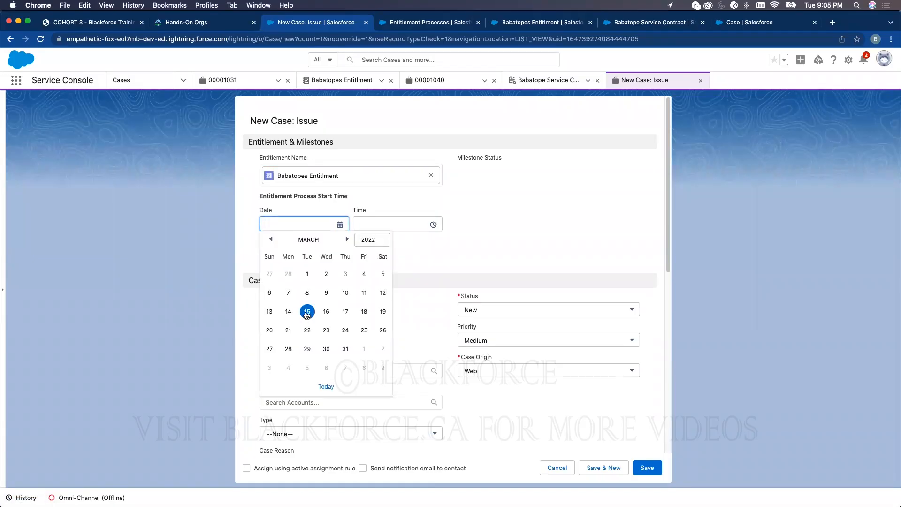
left_click(307, 312)
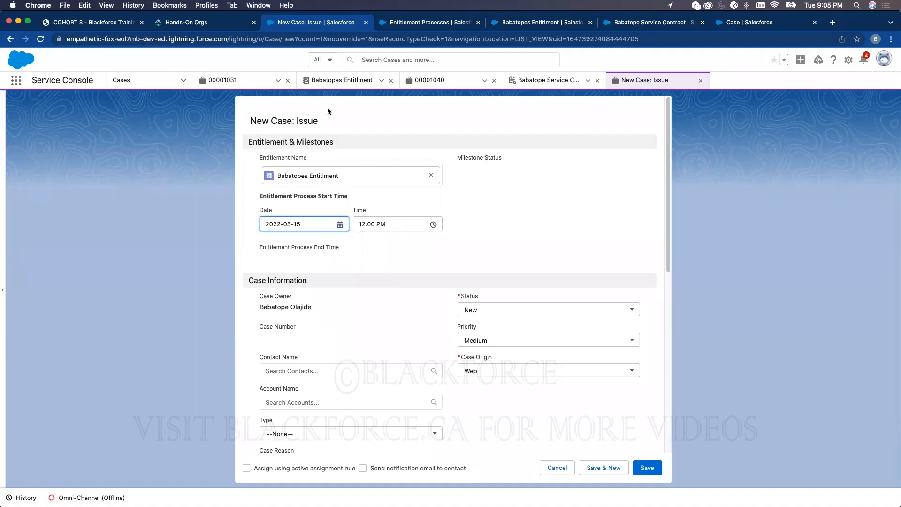
left_click(488, 310)
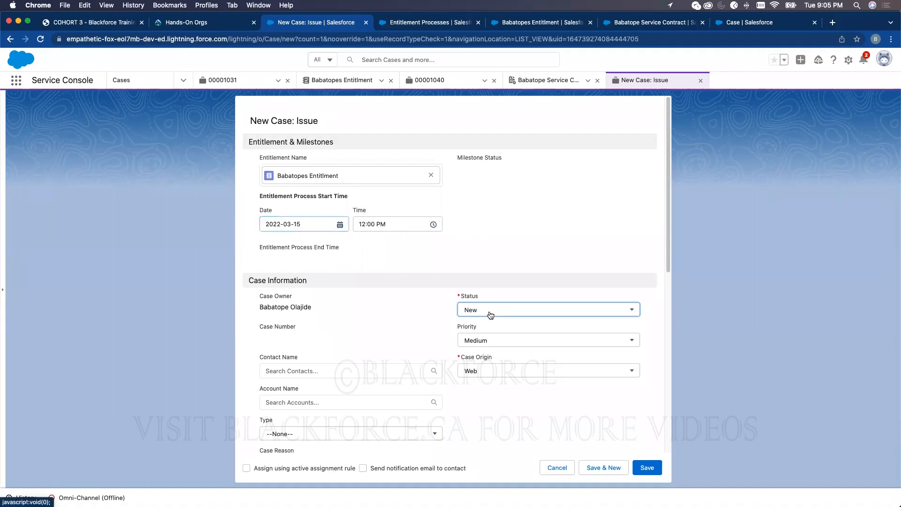
left_click(269, 384)
- Choose the case's contact and account, enter subject 'I need help', and save
scroll(411, 406, "down", 1)
left_click(299, 356)
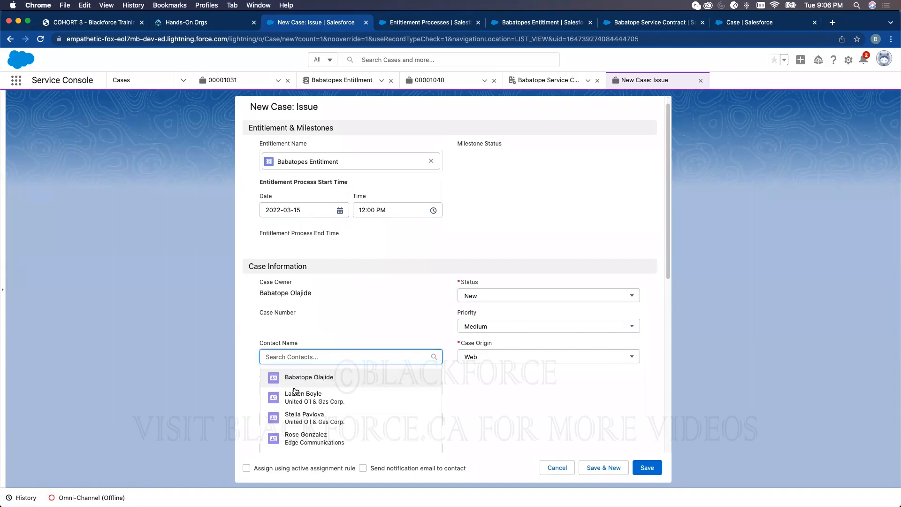
left_click(294, 378)
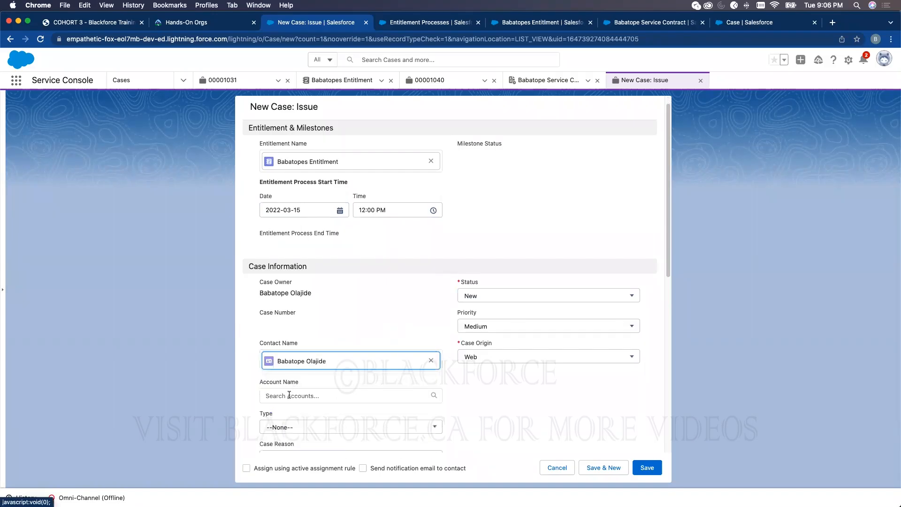
left_click(289, 395)
left_click(295, 411)
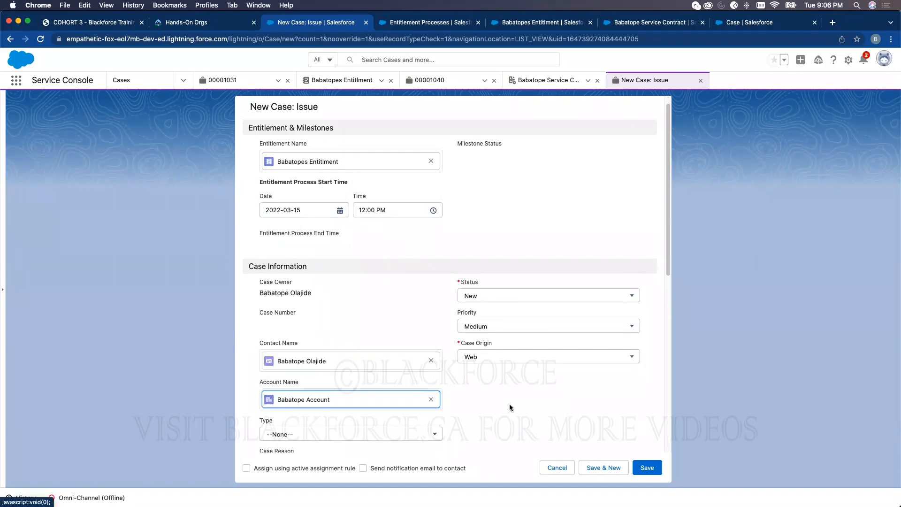
scroll(518, 403, "down", 5)
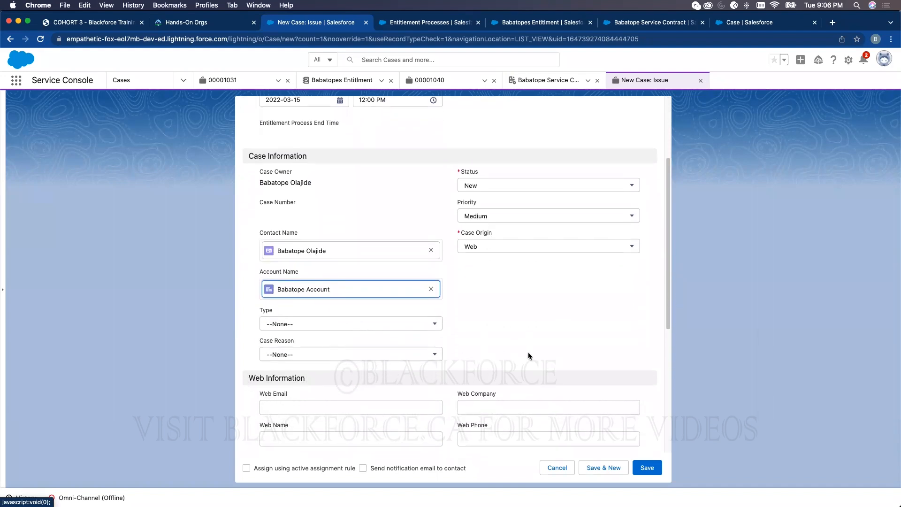
scroll(524, 390, "down", 4)
left_click(304, 329)
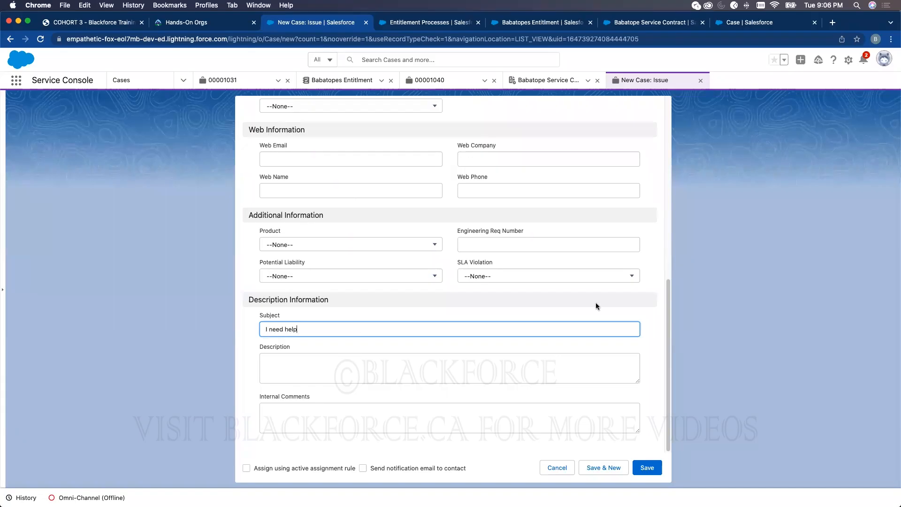
key("Return")
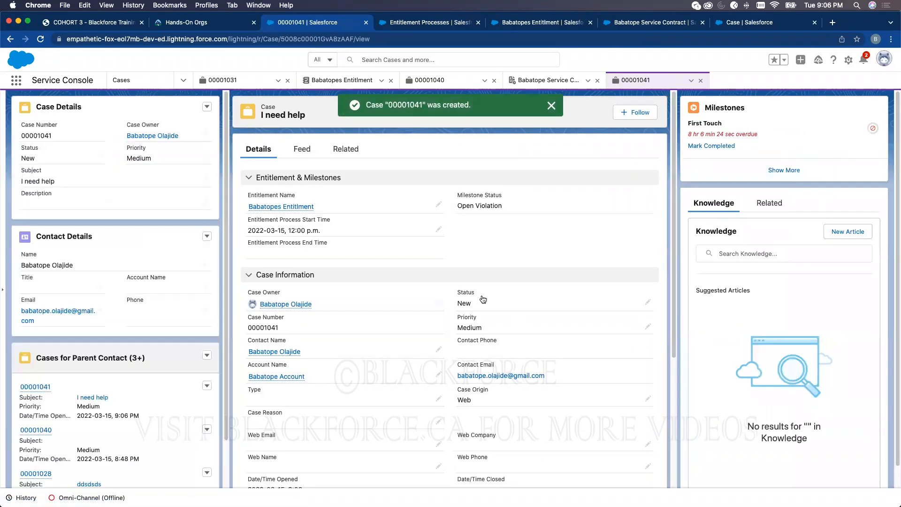
mouse_move(307, 212)
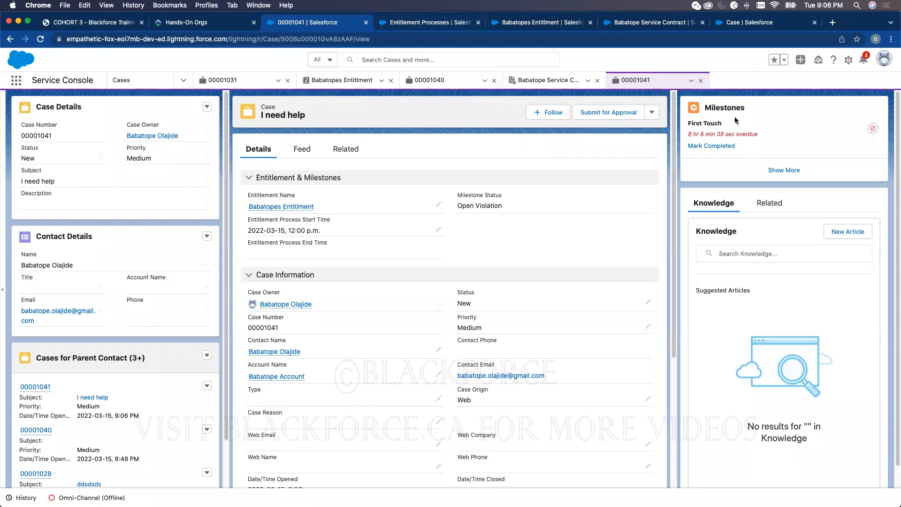
left_click(425, 23)
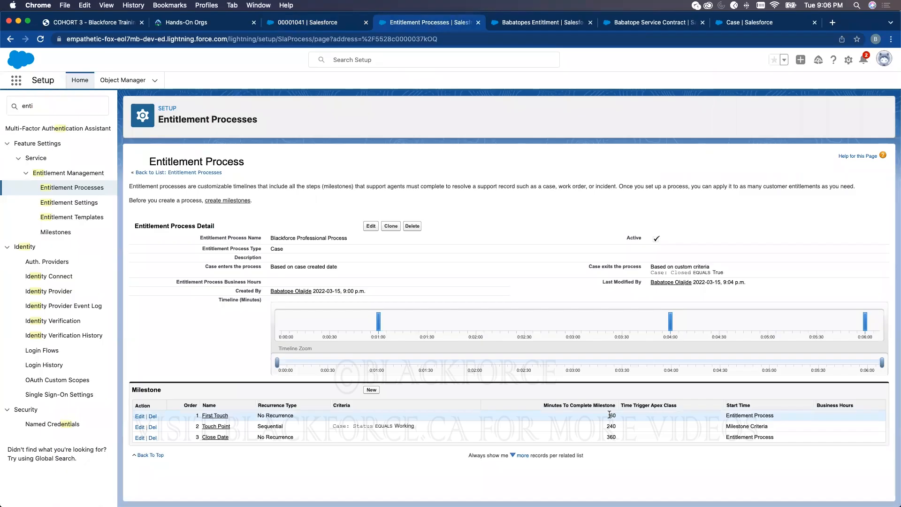
left_click(342, 24)
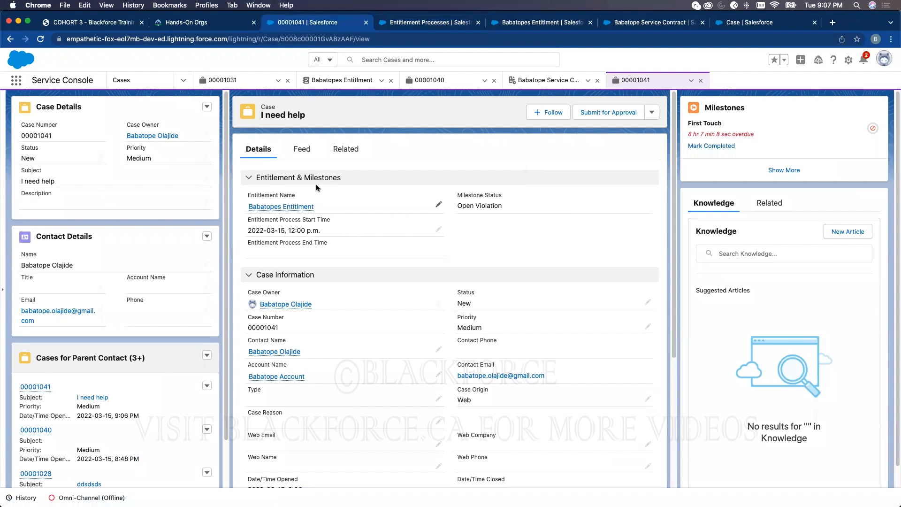
scroll(479, 399, "down", 4)
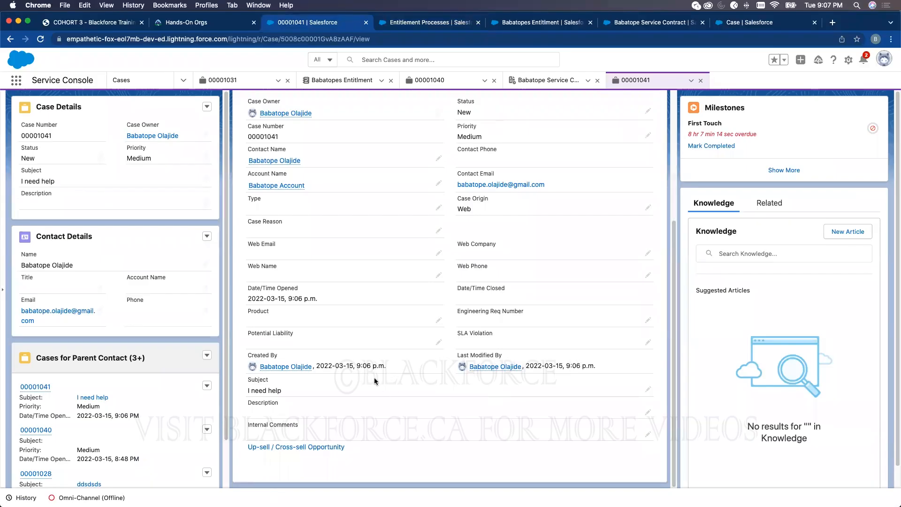
scroll(510, 353, "up", 5)
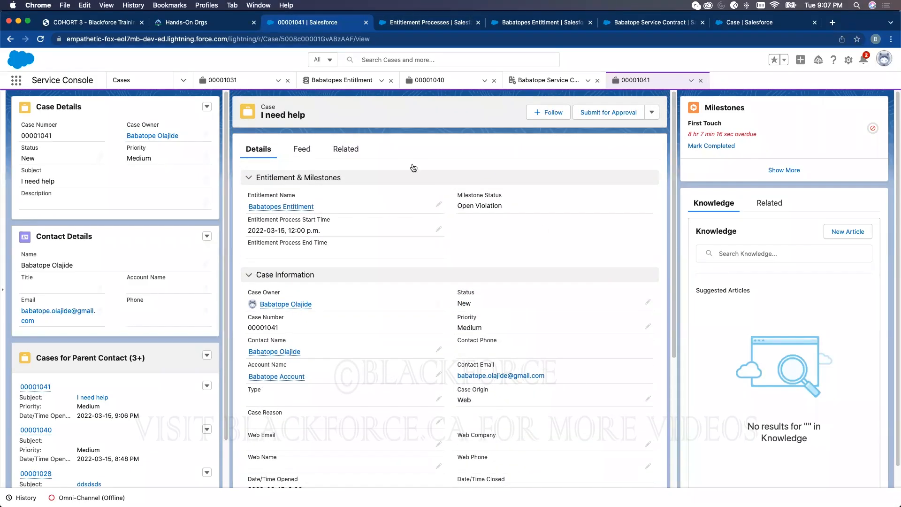
double_click(746, 135)
- Complete the First Touch milestone and expand completed milestones, showing it Violated and Close Date overdue
left_click(712, 146)
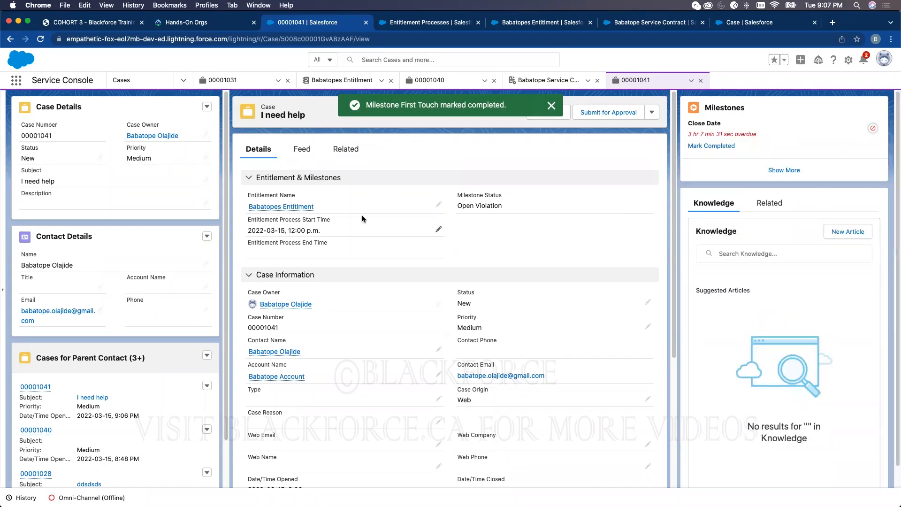
left_click(785, 170)
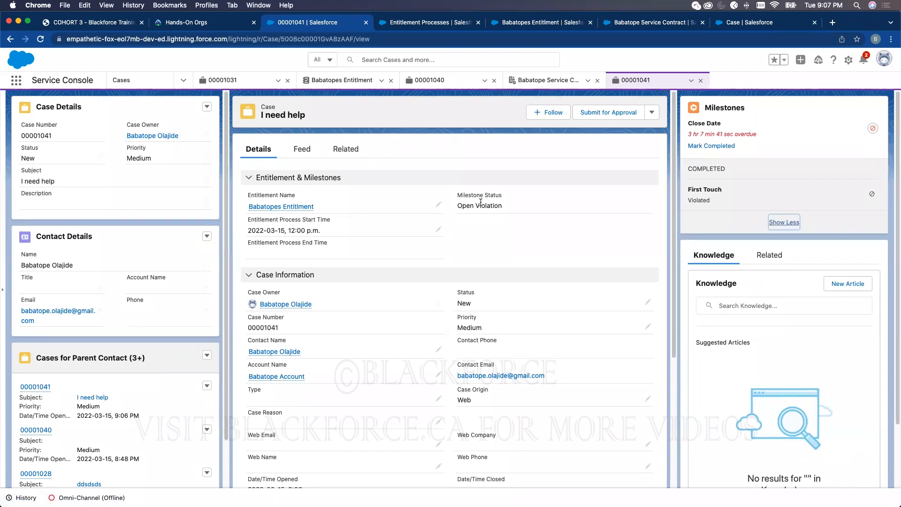
double_click(736, 131)
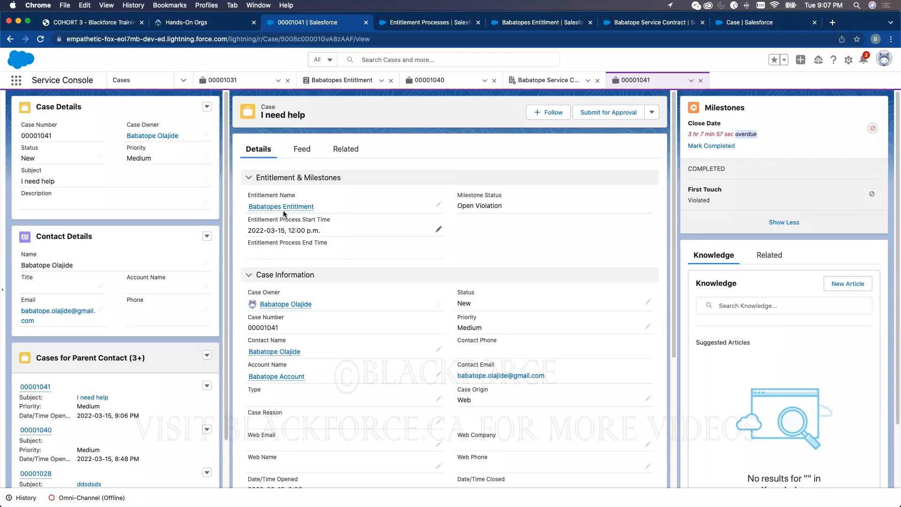
mouse_move(284, 209)
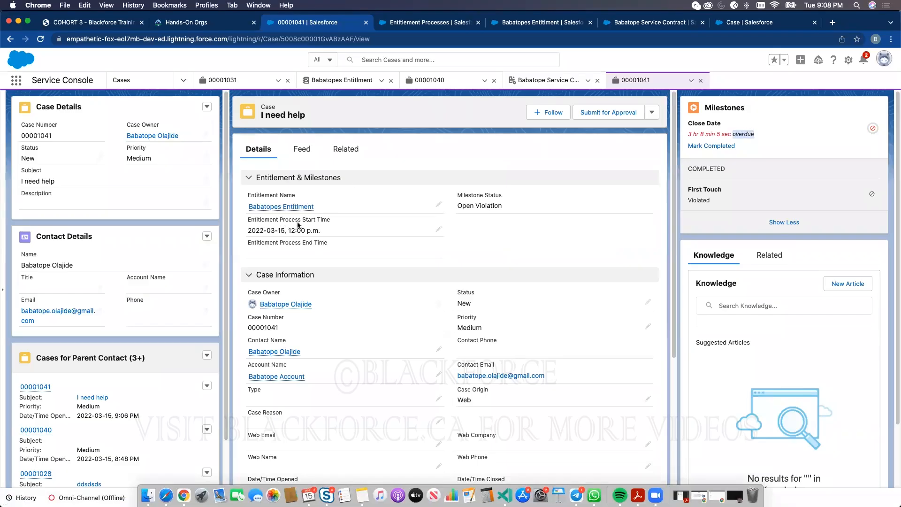
scroll(354, 356, "down", 5)
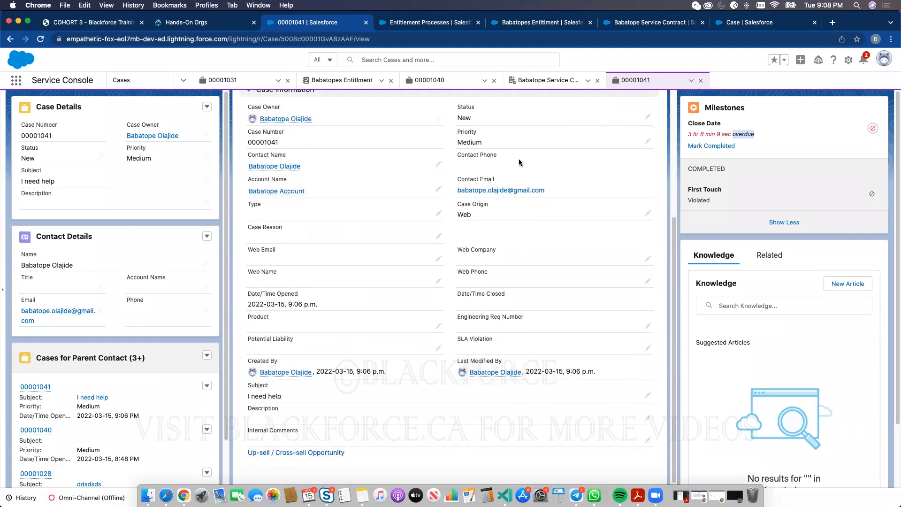
- Change case 00001041's status to Working, then complete its Touch Point and Close Date milestones
left_click(648, 150)
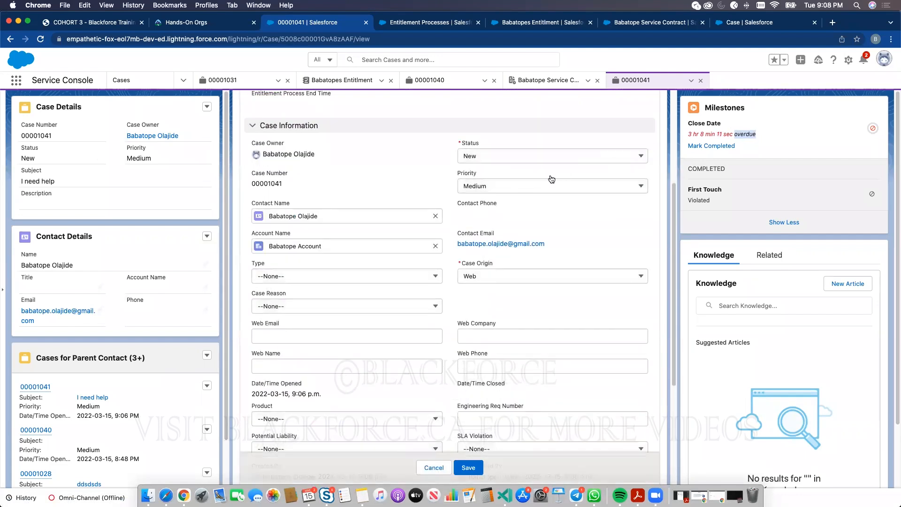
left_click(513, 159)
left_click(514, 207)
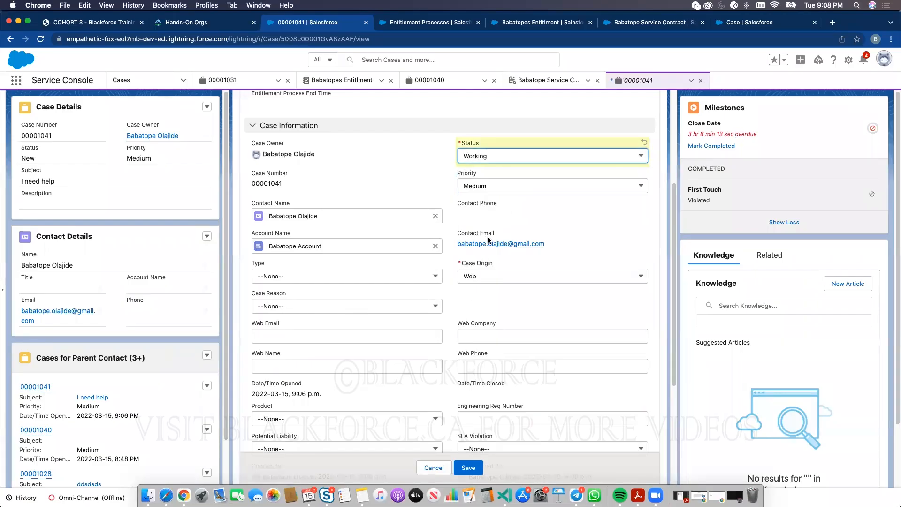
left_click(470, 467)
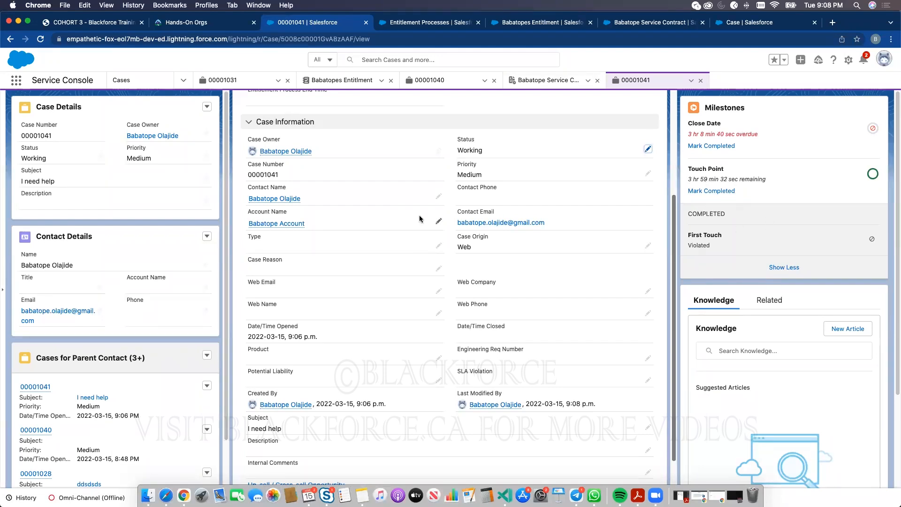
left_click(722, 194)
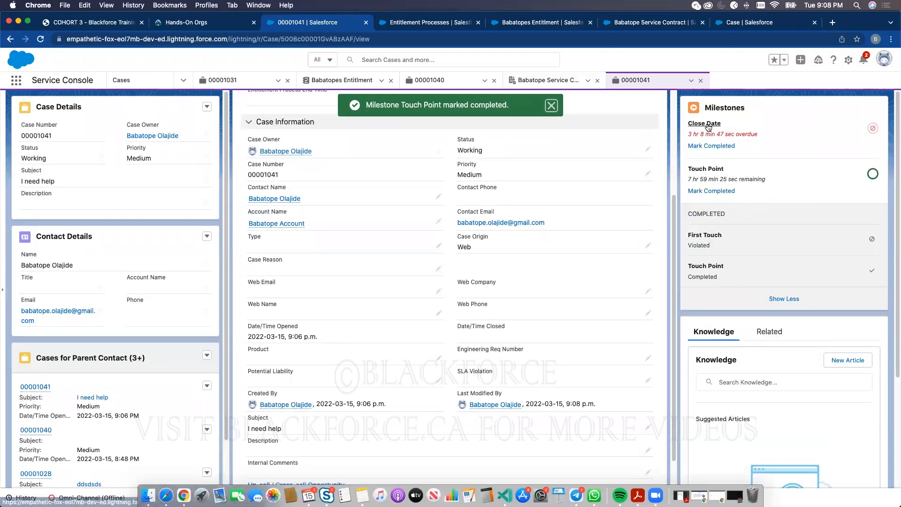
left_click(710, 147)
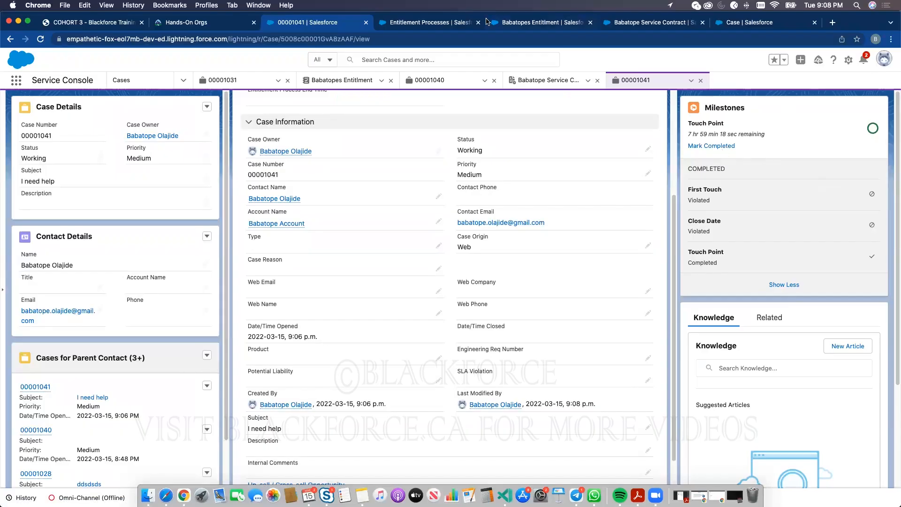
- Return to the entitlement process setup page and open the First Touch milestone's details
left_click(520, 21)
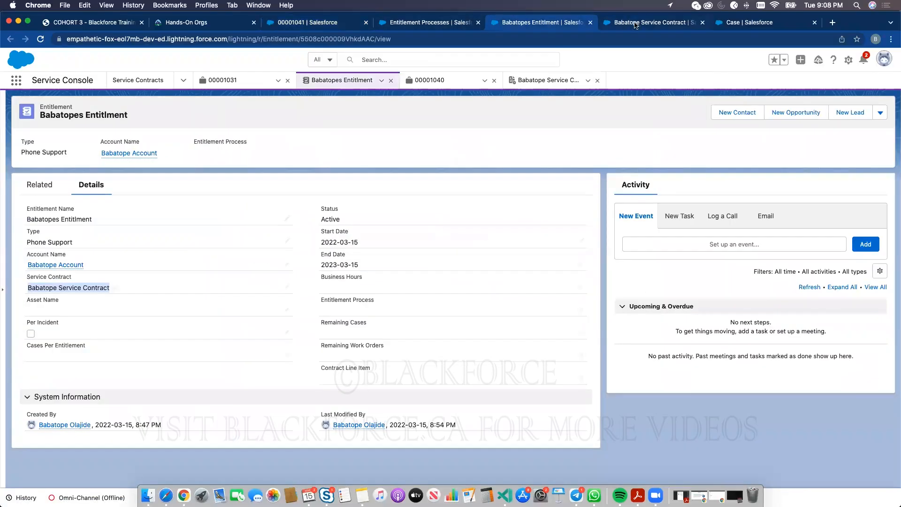
left_click(636, 23)
left_click(431, 24)
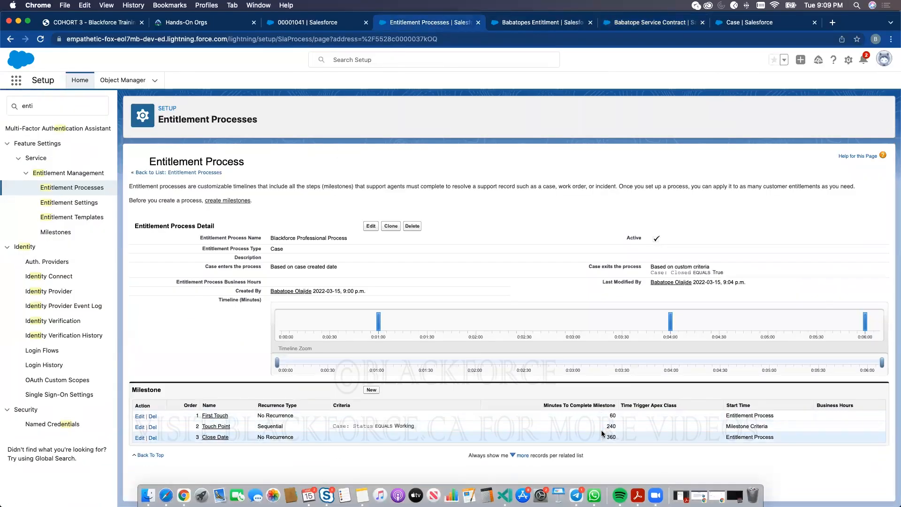
left_click(209, 416)
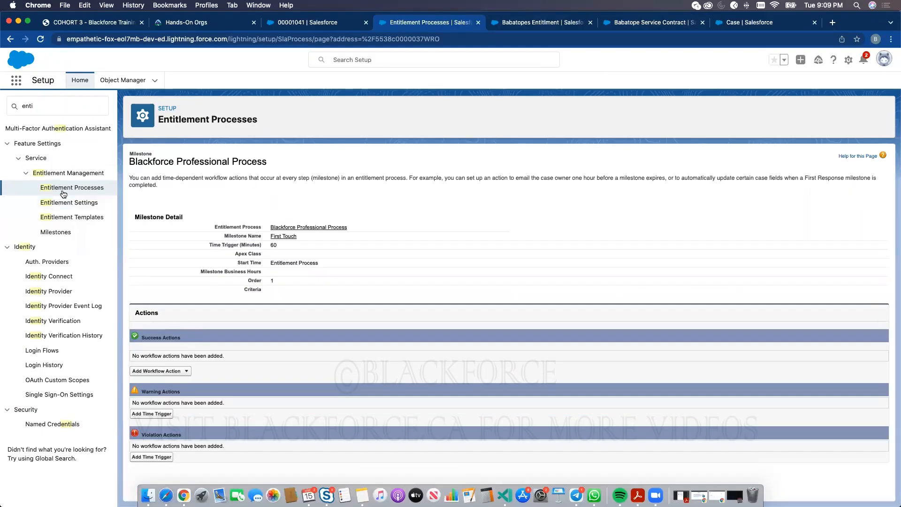
- Inspect First Touch's edit form from the Milestones list without saving, then go to Entitlement Processes
left_click(56, 232)
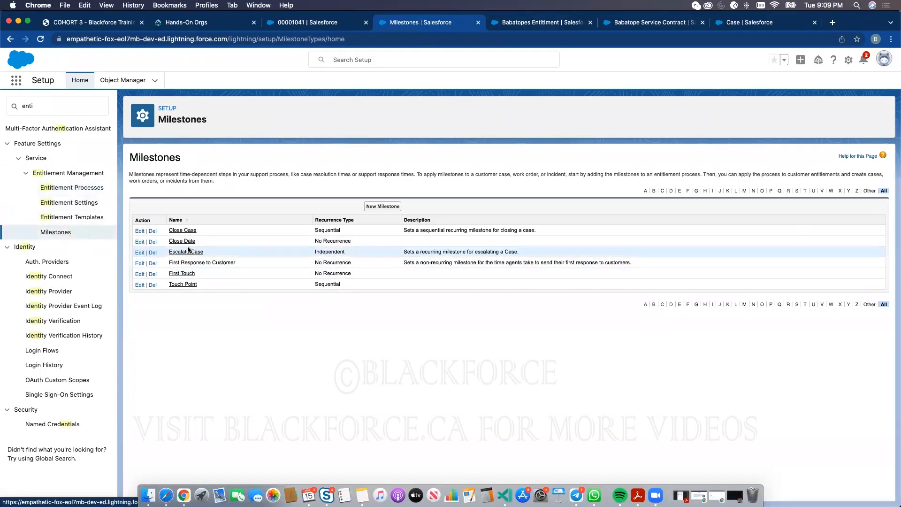
left_click(140, 274)
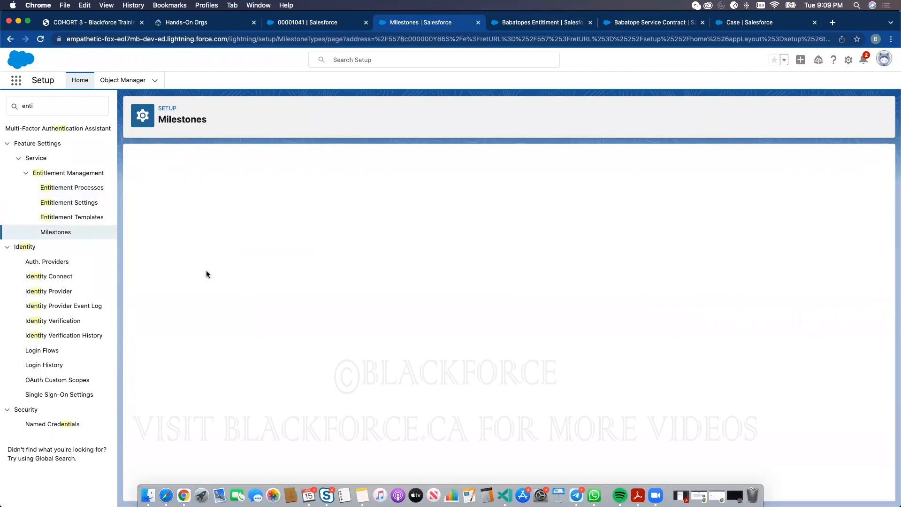
left_click(415, 192)
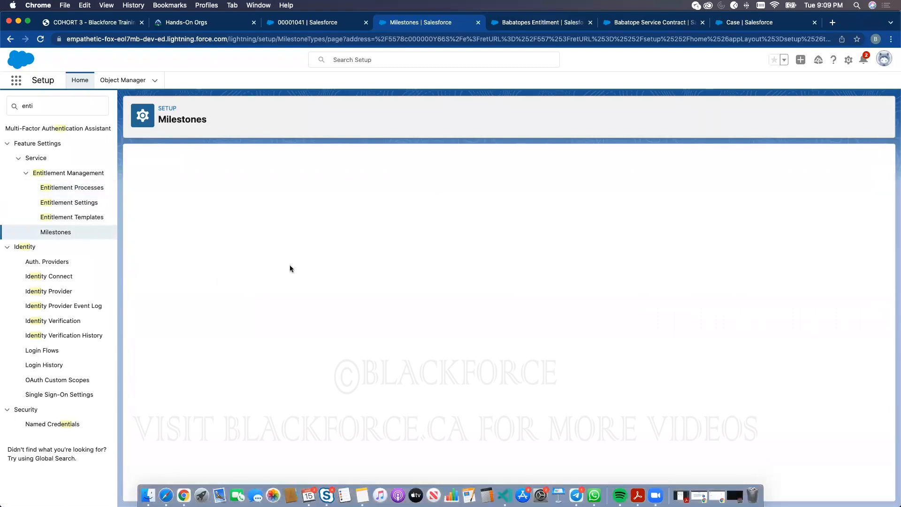
left_click(182, 275)
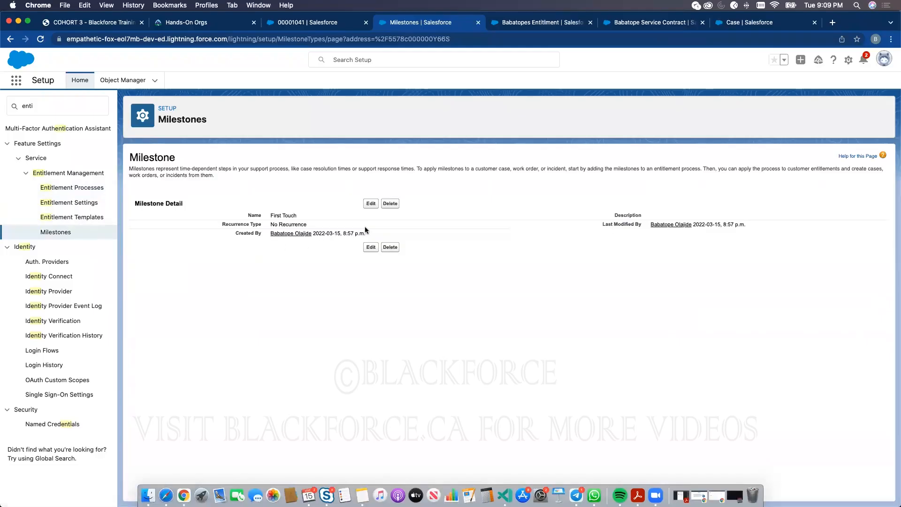
left_click(368, 201)
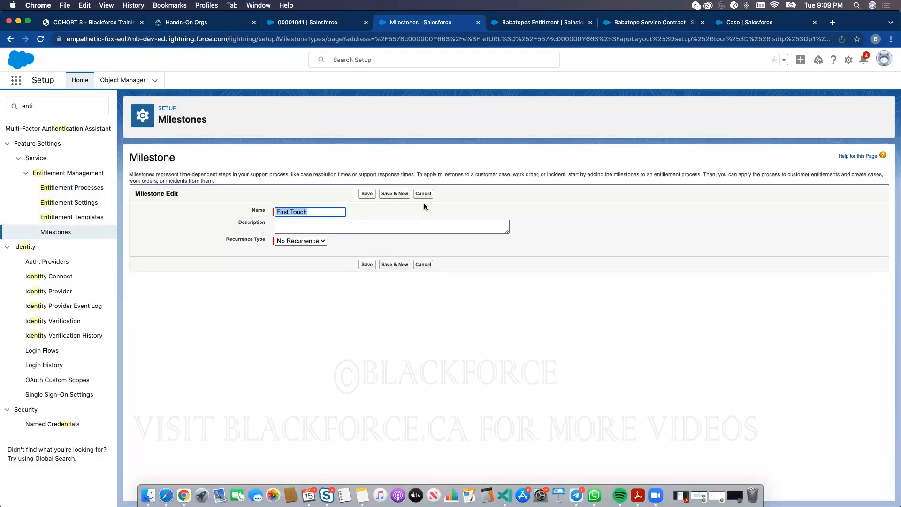
left_click(425, 194)
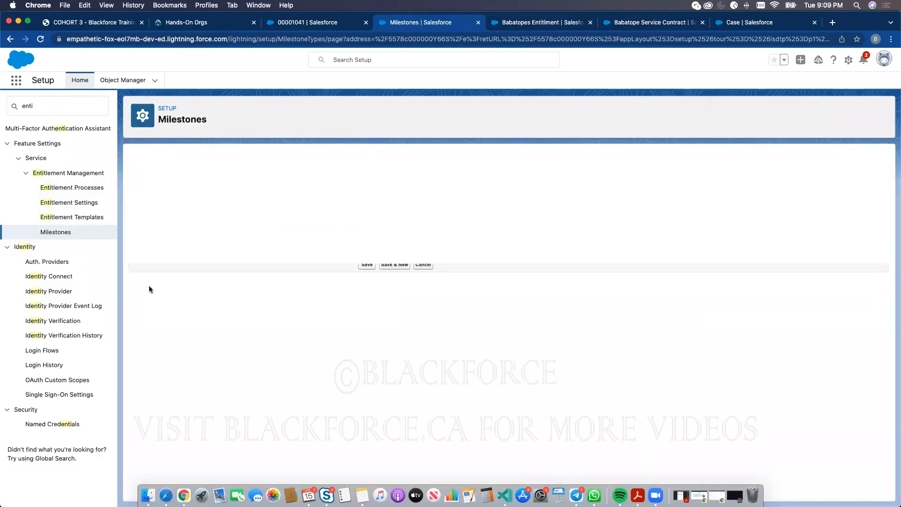
left_click(62, 218)
left_click(51, 232)
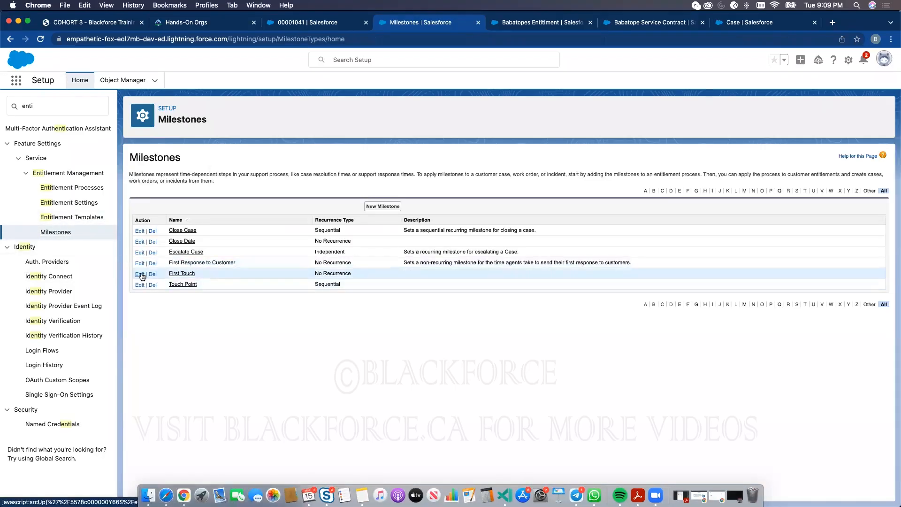
left_click(141, 274)
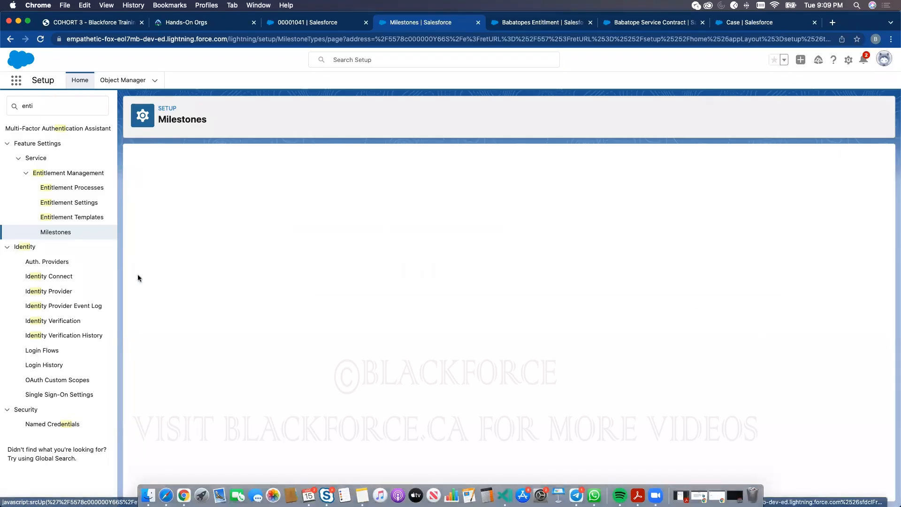
left_click(60, 188)
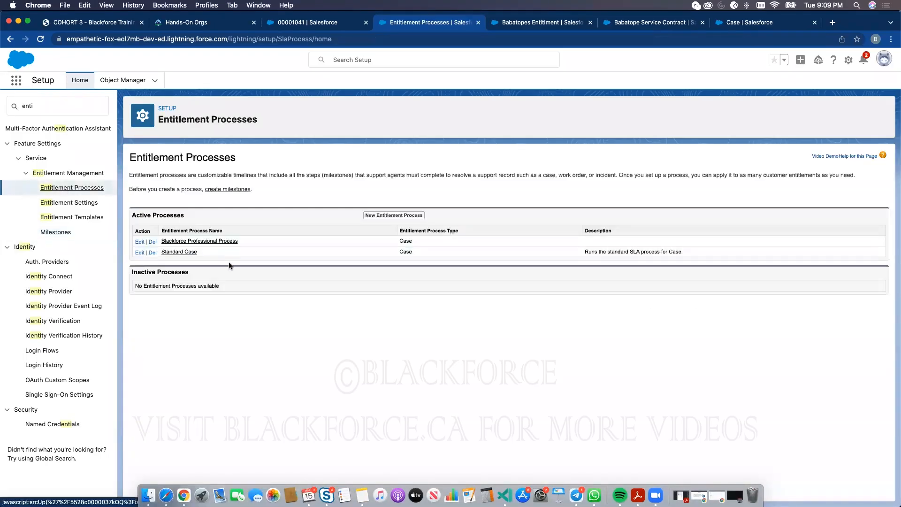
- Open Blackforce Professional Process's First Touch milestone actions, comparing against case 00001041's milestones
left_click(176, 241)
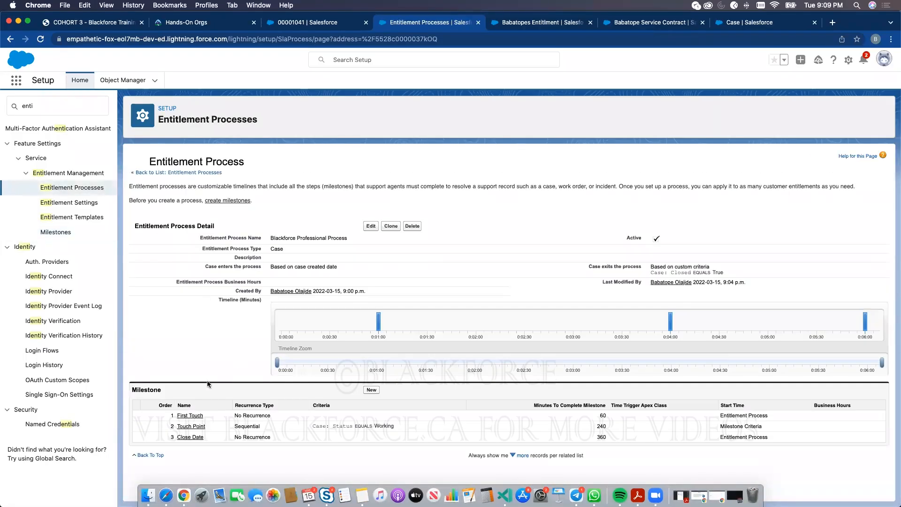
left_click(192, 415)
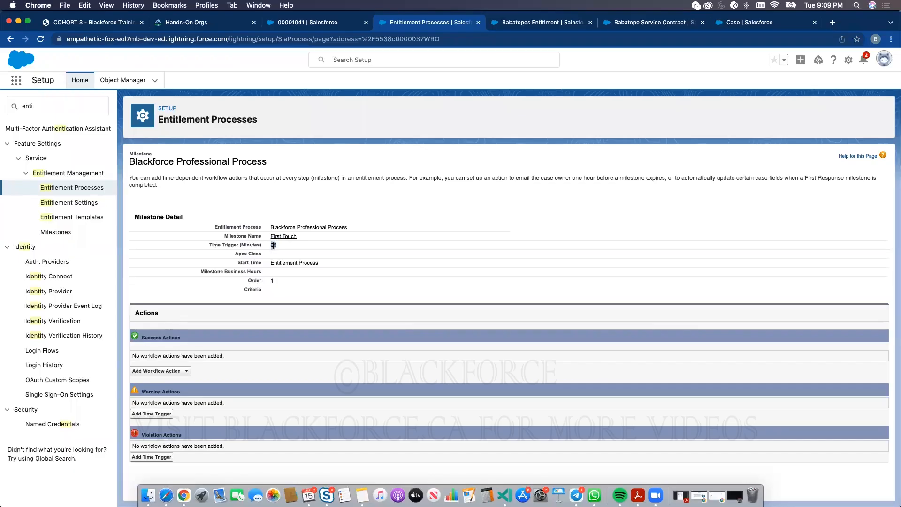
left_click(311, 21)
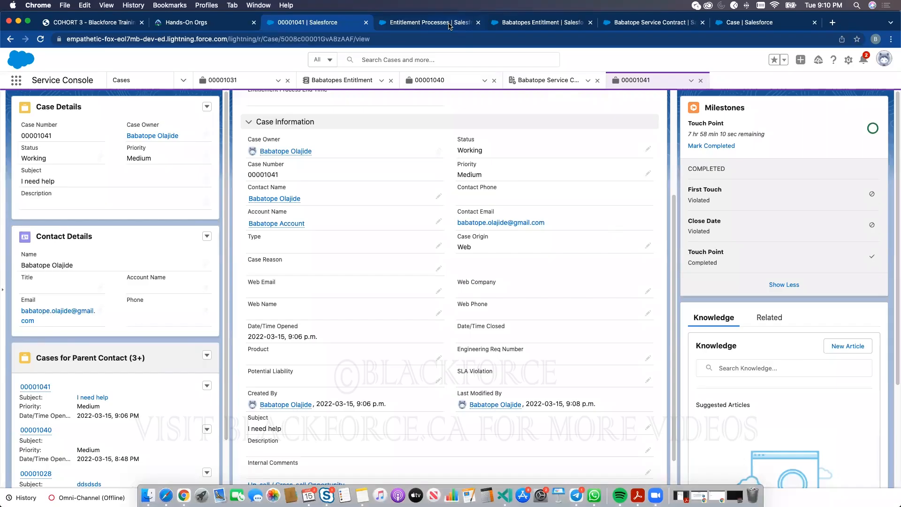
left_click(449, 25)
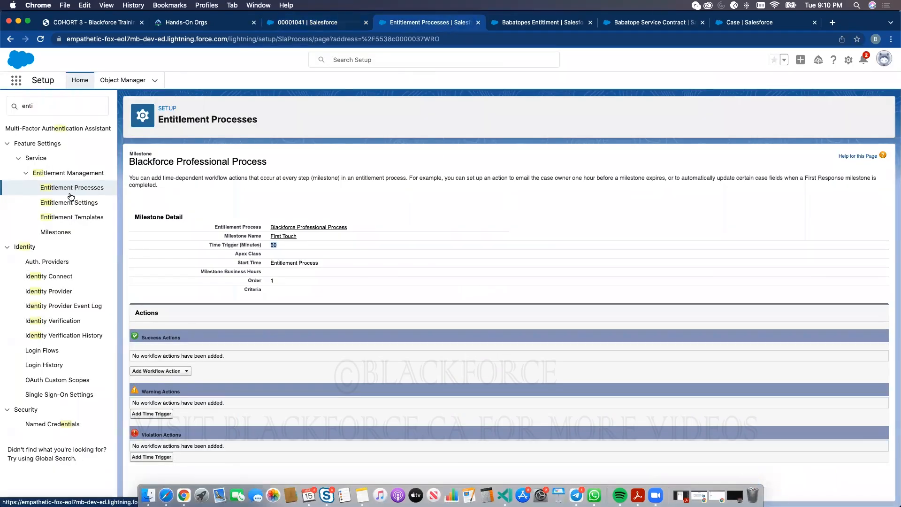
left_click(71, 235)
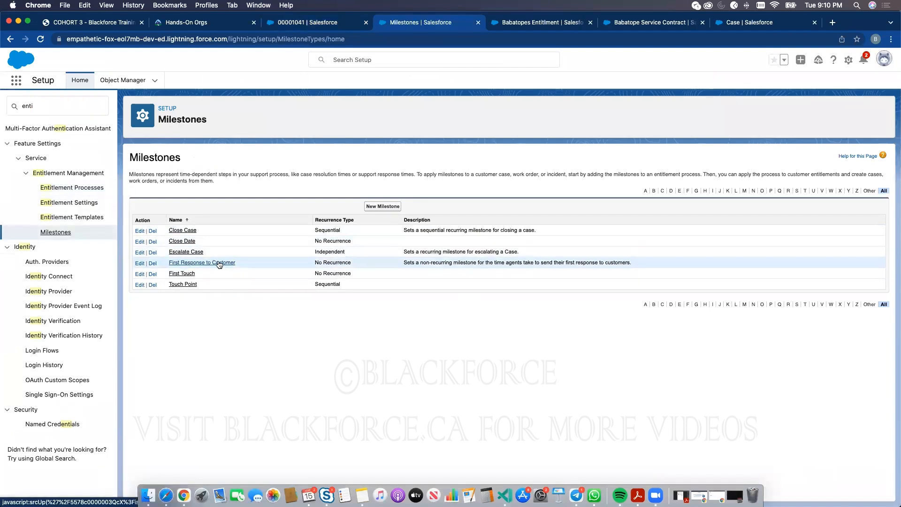
left_click(77, 188)
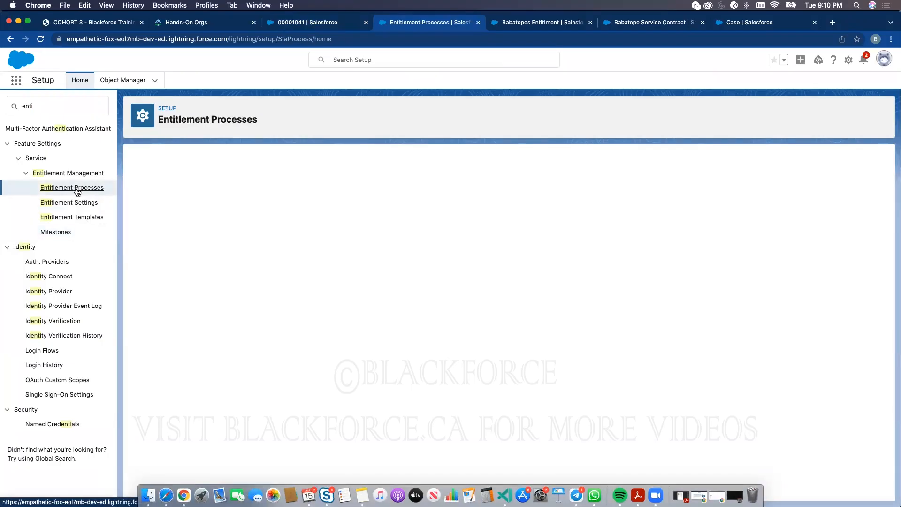
left_click(213, 241)
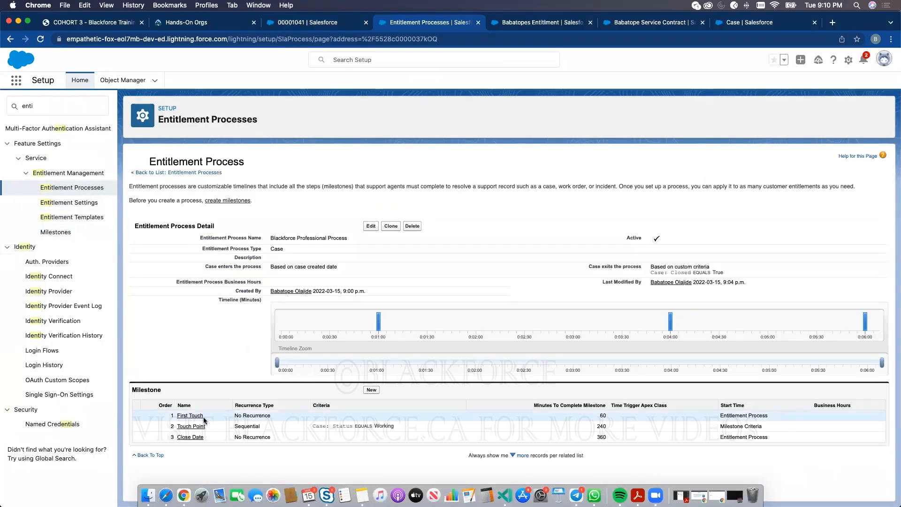
left_click(196, 416)
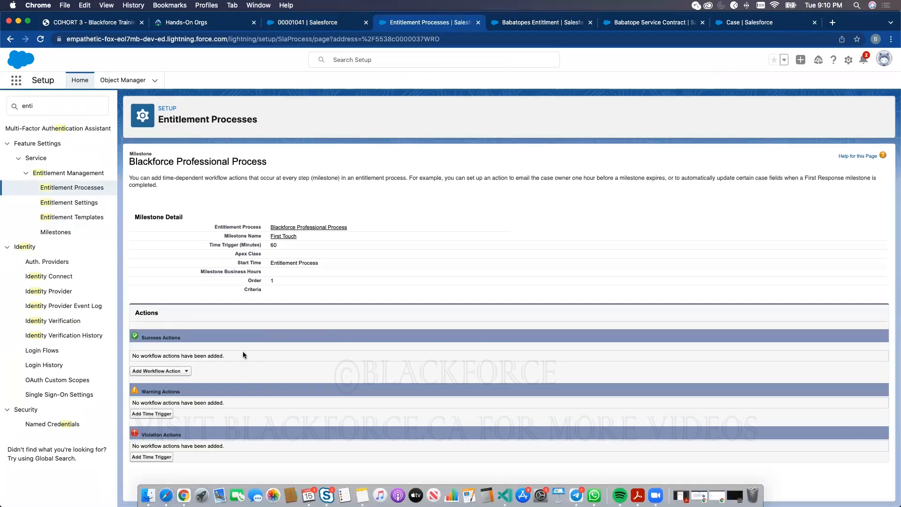
- Show the Milestone Status slide on page 10 of the COHORT 3 training PDF
left_click(89, 22)
scroll(324, 234, "down", 10)
scroll(214, 181, "up", 2)
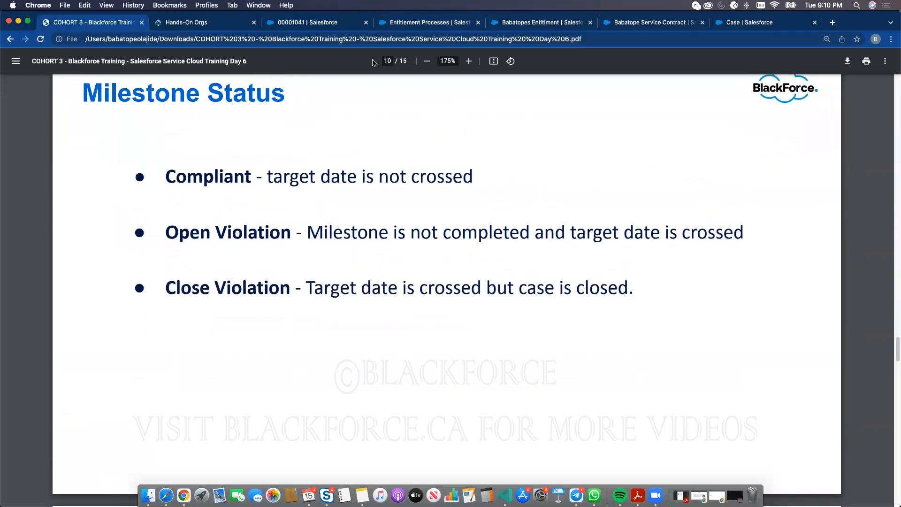
- Go back from the slides to the First Touch milestone detail page in Setup
left_click(429, 24)
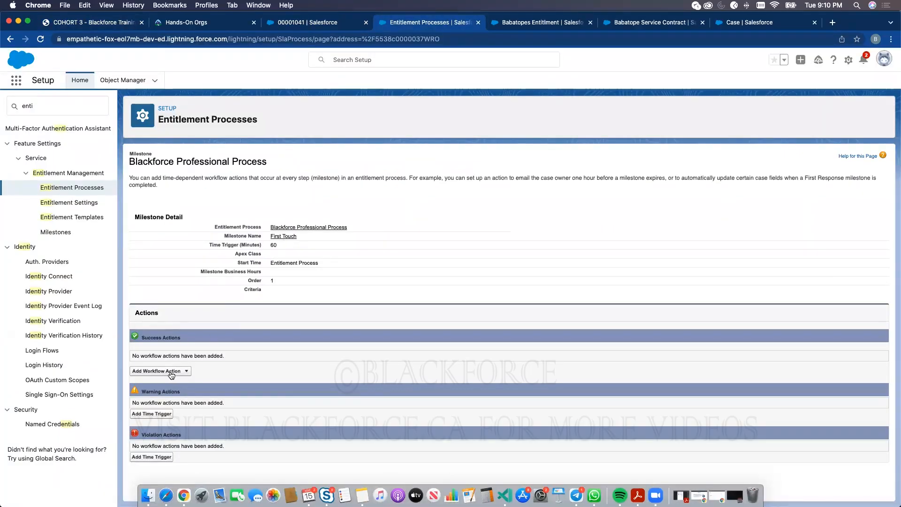
- Add a 10 Minutes warning time trigger to the First Touch milestone
double_click(274, 245)
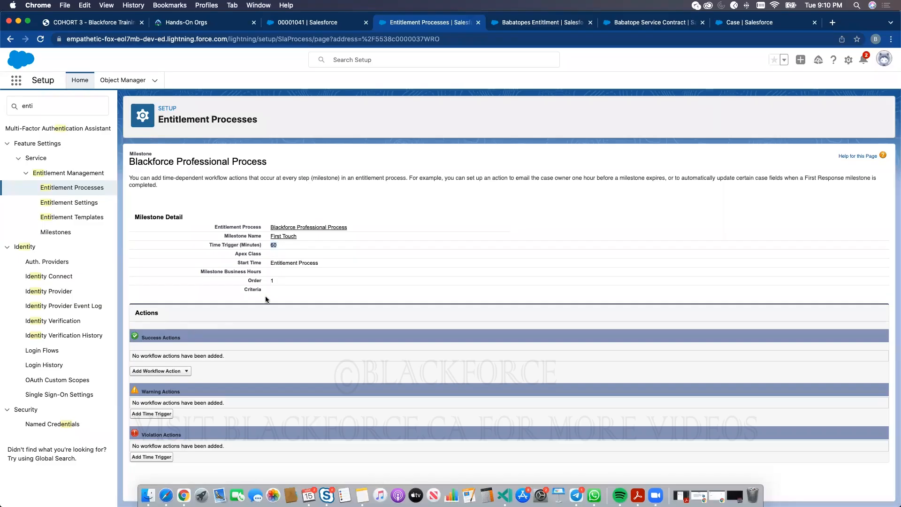
left_click(151, 416)
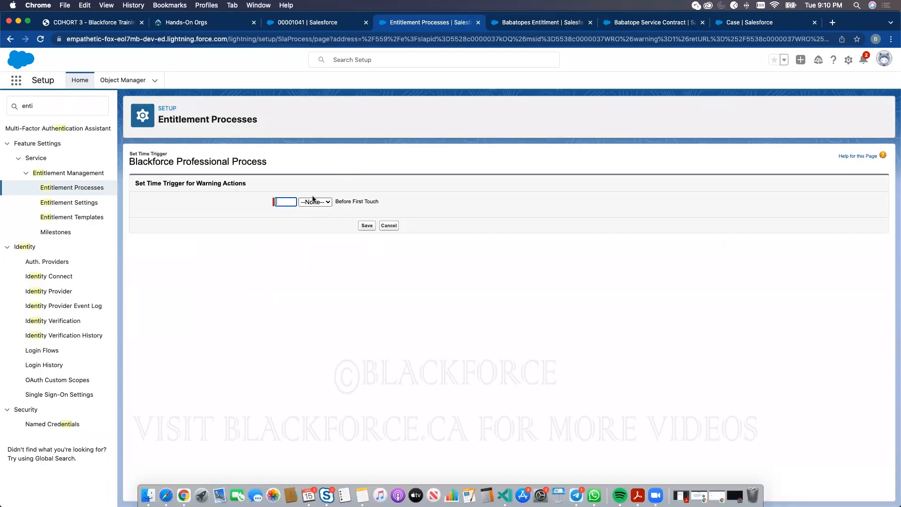
left_click(313, 198)
left_click(314, 186)
left_click(288, 202)
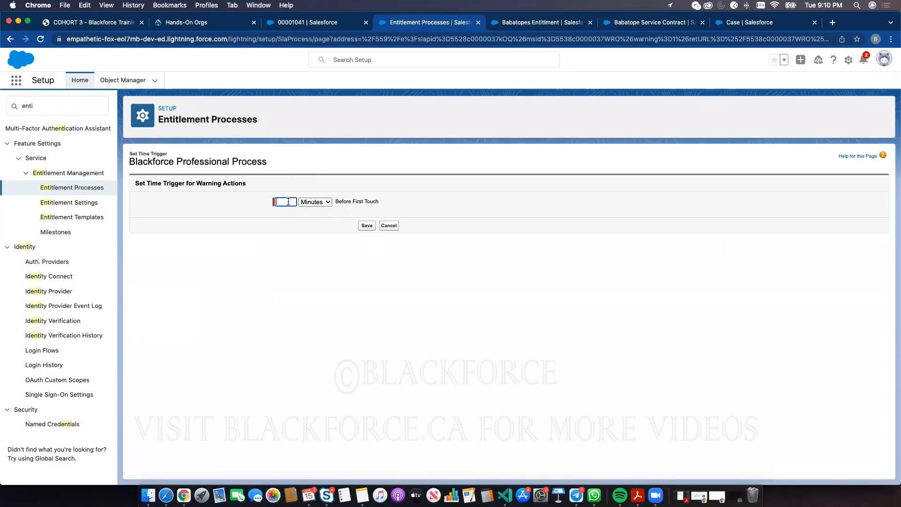
type("10")
left_click(367, 226)
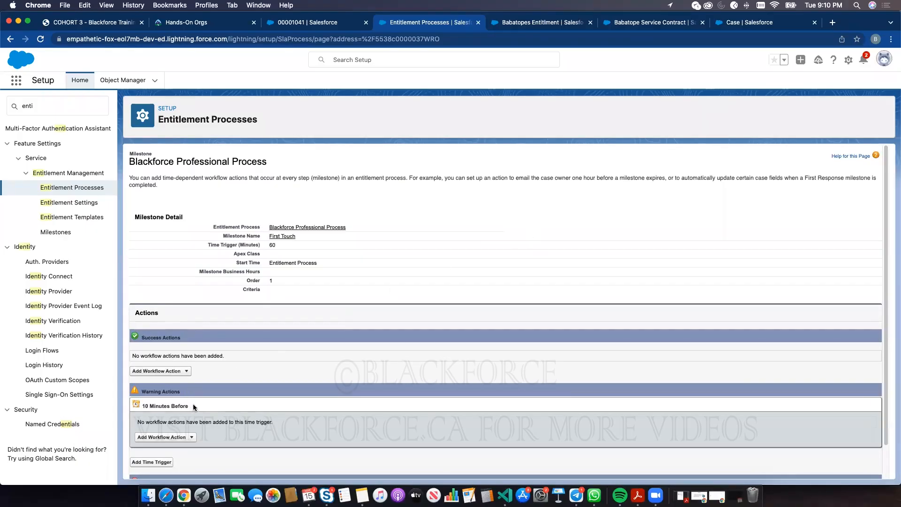
- Create the warning email alert 'The agent in charge of case' using the Changed Password template, sent to Case Owner
scroll(192, 403, "down", 1)
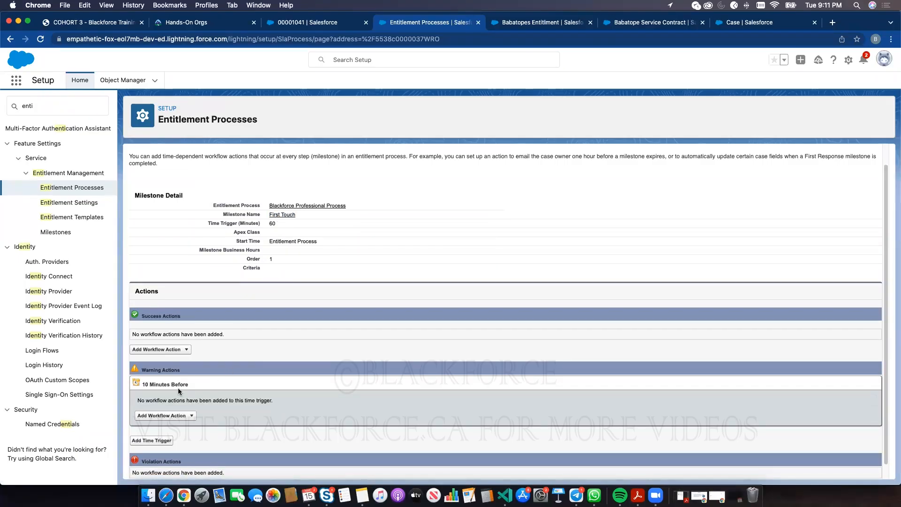
left_click(180, 420)
left_click(168, 419)
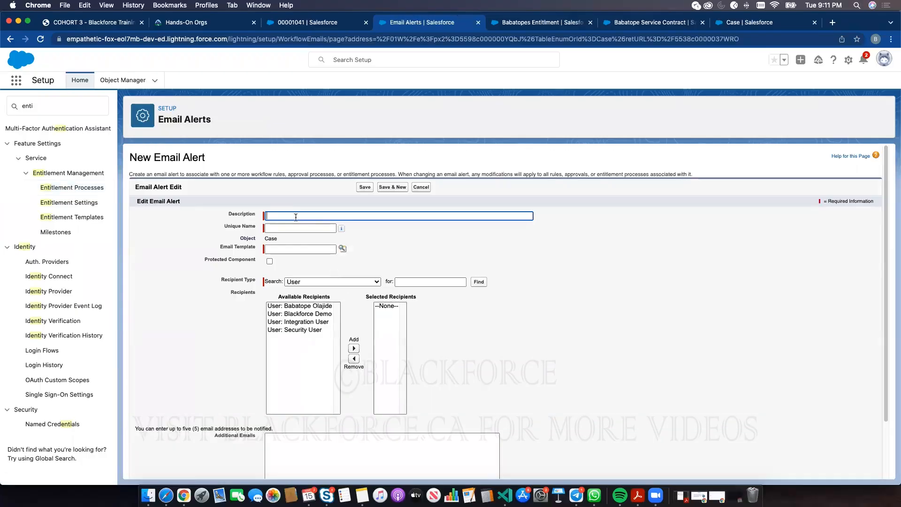
type("The agent in charge of case")
left_click(326, 249)
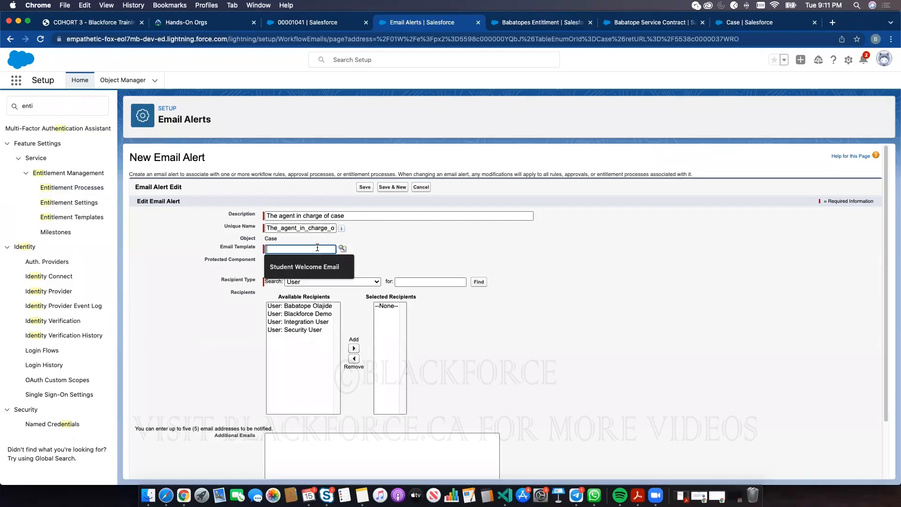
left_click(342, 246)
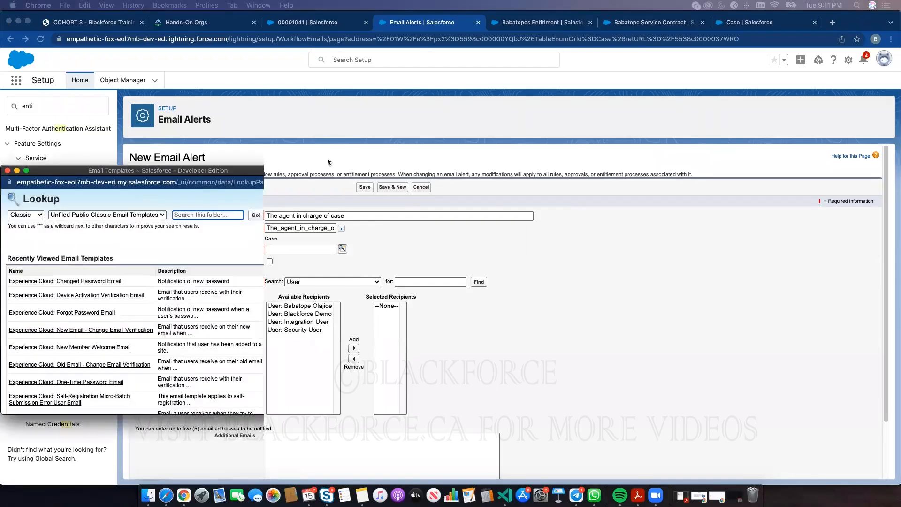
left_click(381, 258)
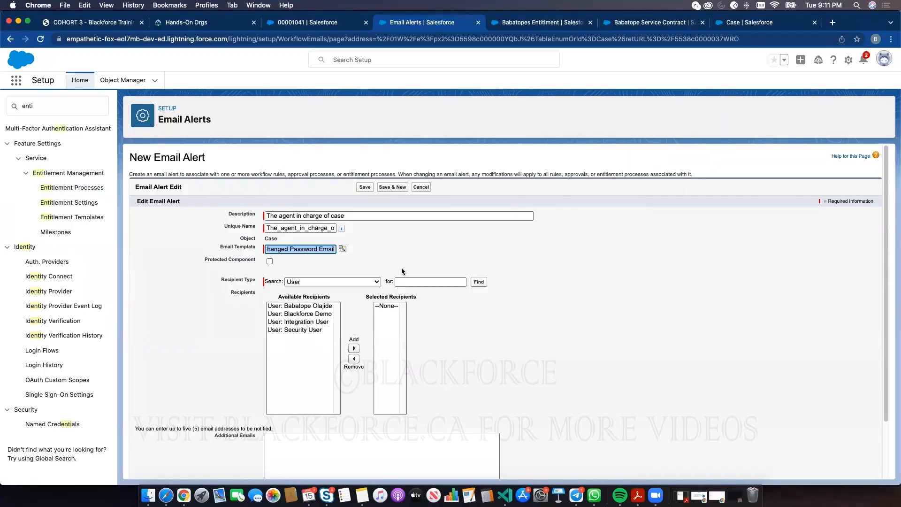
left_click(322, 282)
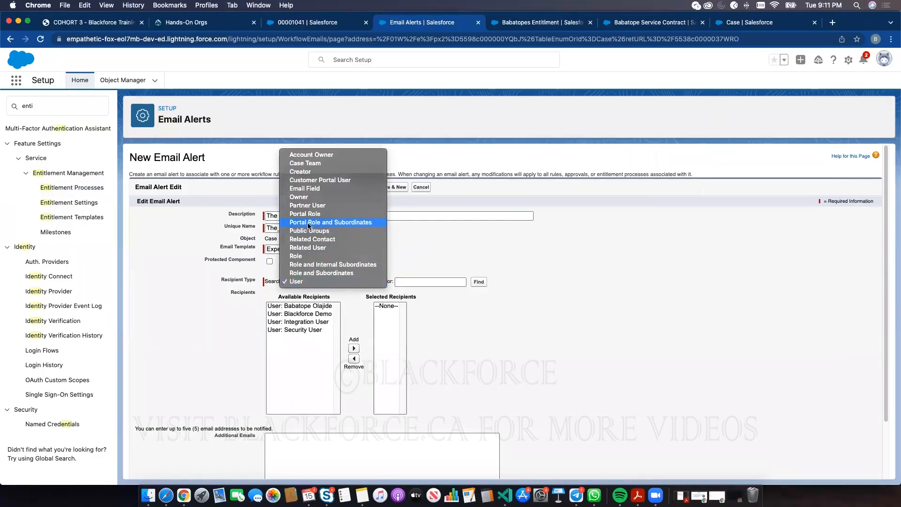
left_click(309, 197)
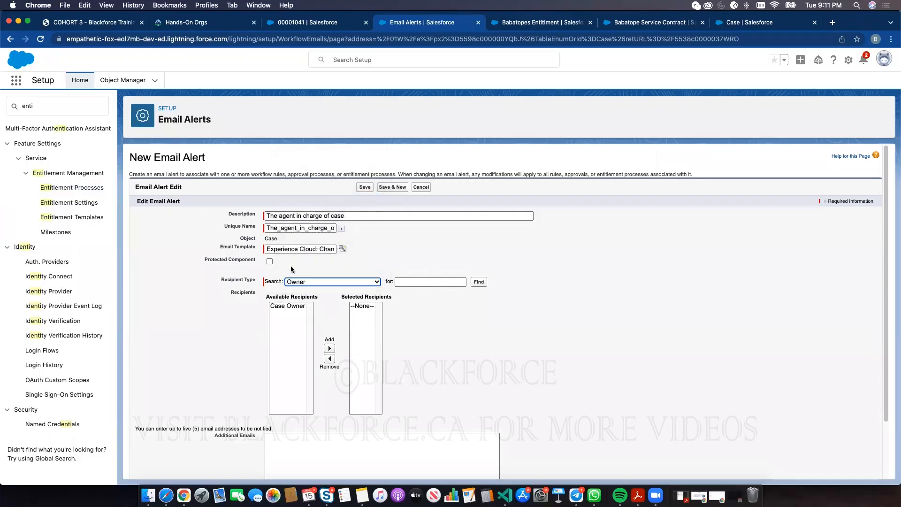
left_click(290, 306)
left_click(330, 348)
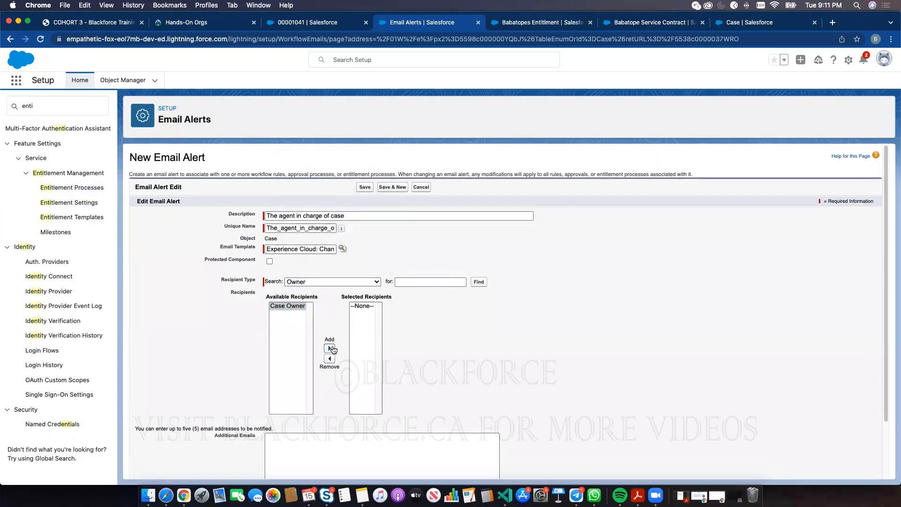
left_click(365, 187)
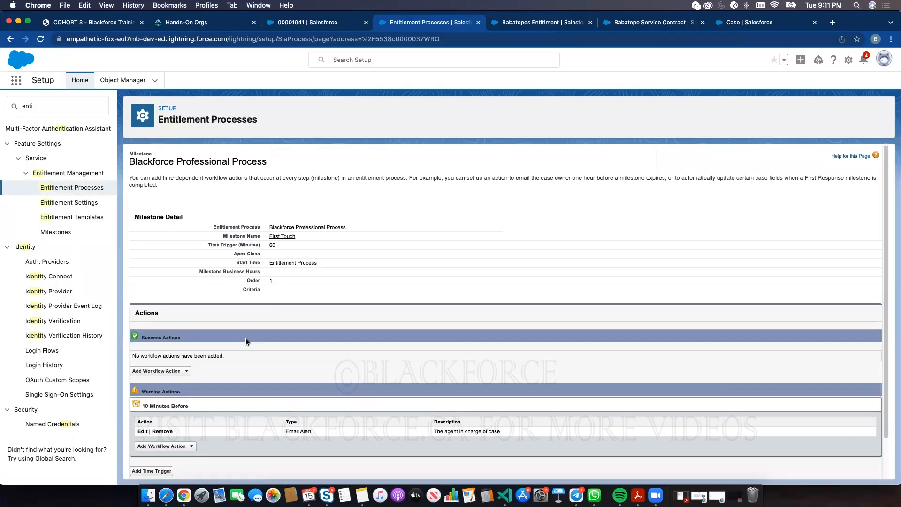
- Create a success field update named Update Status field that targets the case Status field
scroll(269, 287, "down", 2)
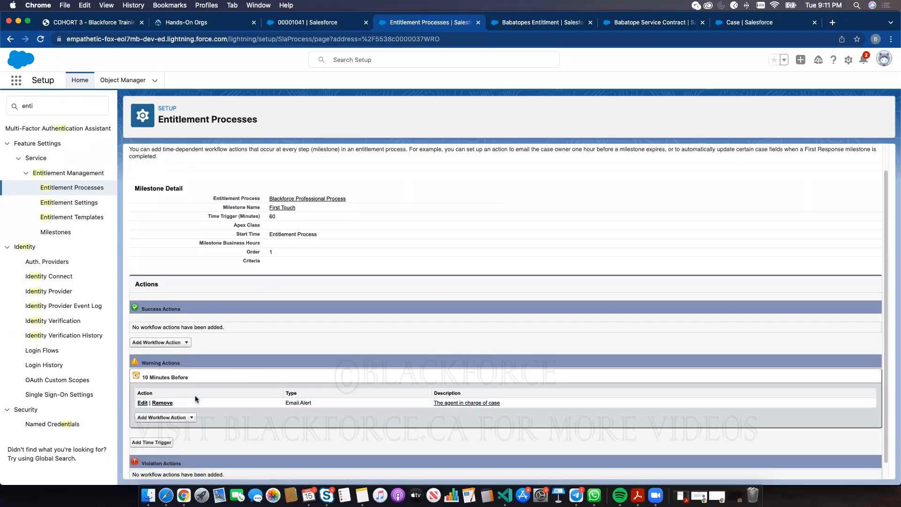
left_click(141, 342)
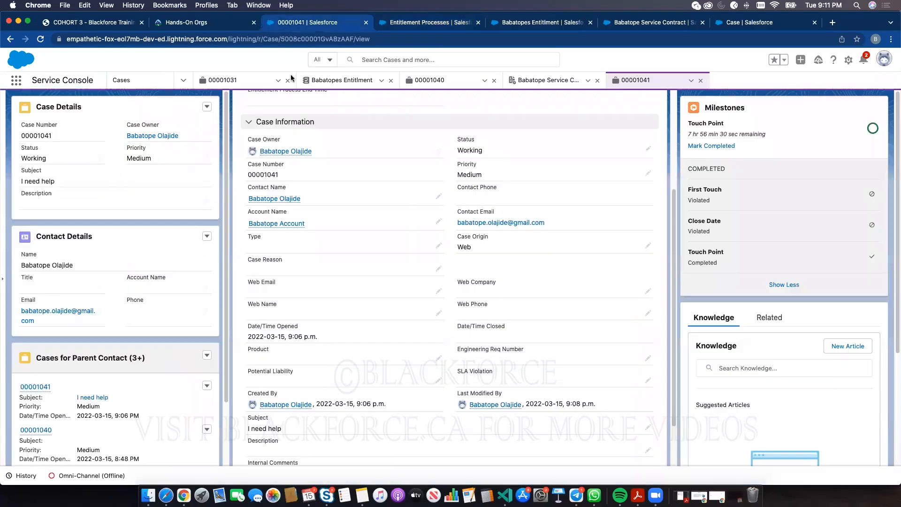
left_click(287, 22)
left_click(423, 22)
left_click(163, 370)
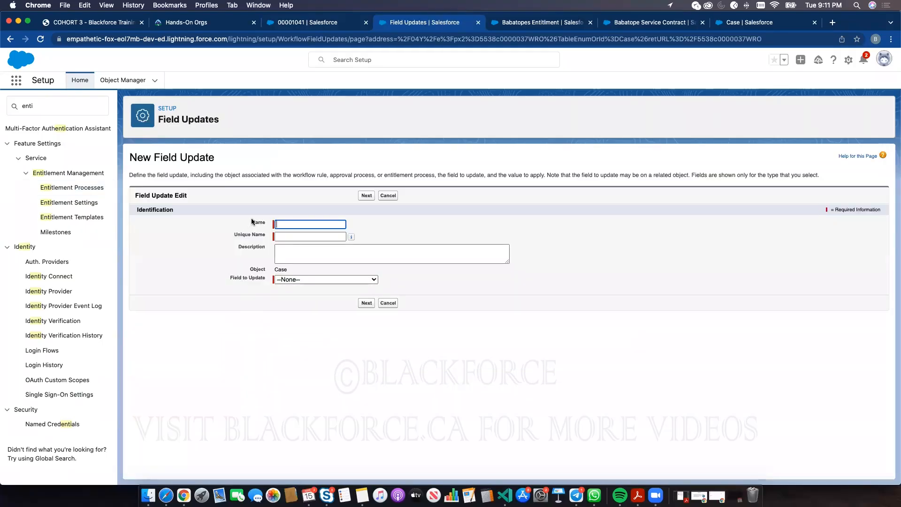
type("Update Status field")
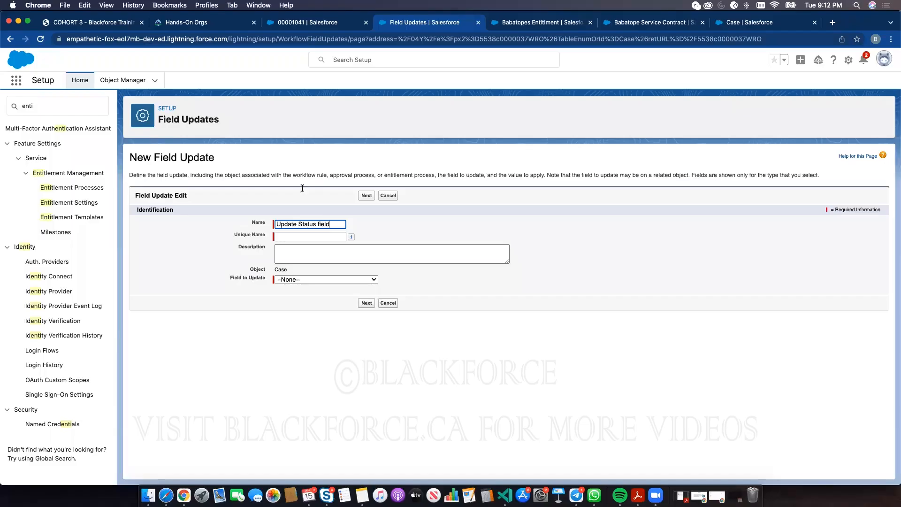
key("Tab")
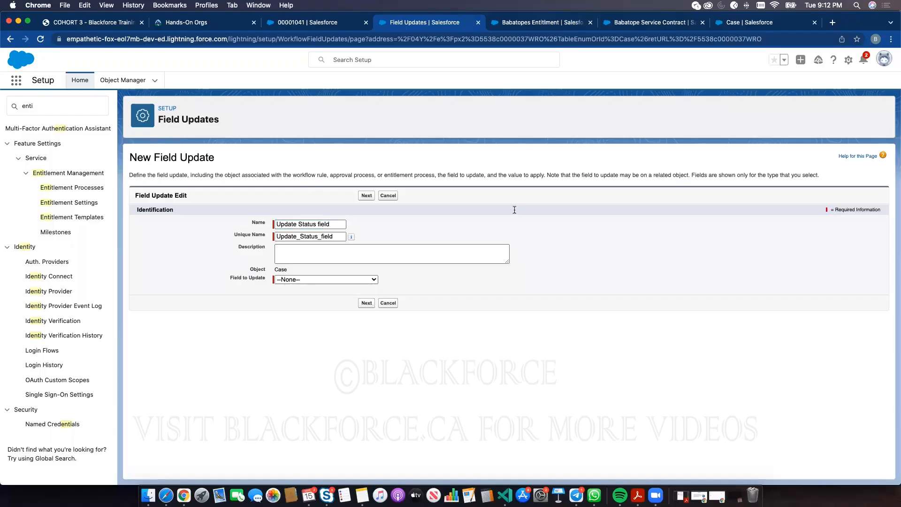
left_click(309, 279)
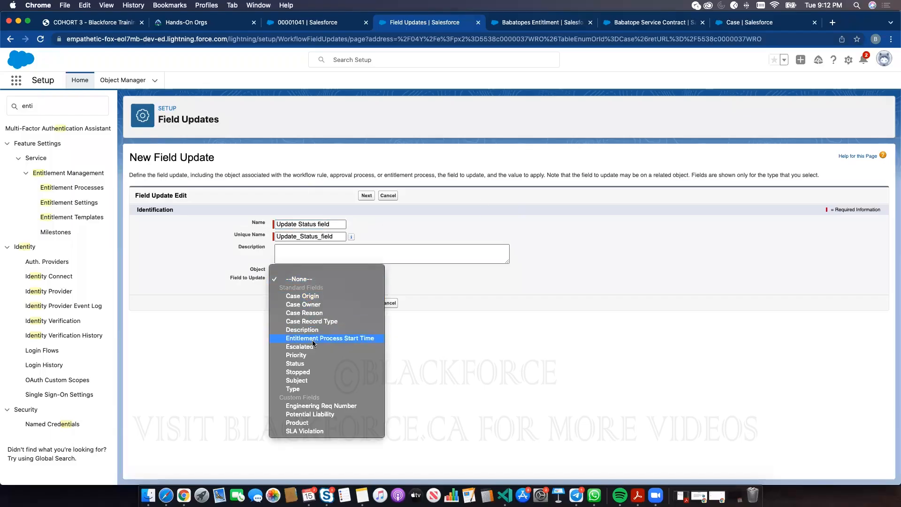
left_click(319, 363)
left_click(367, 303)
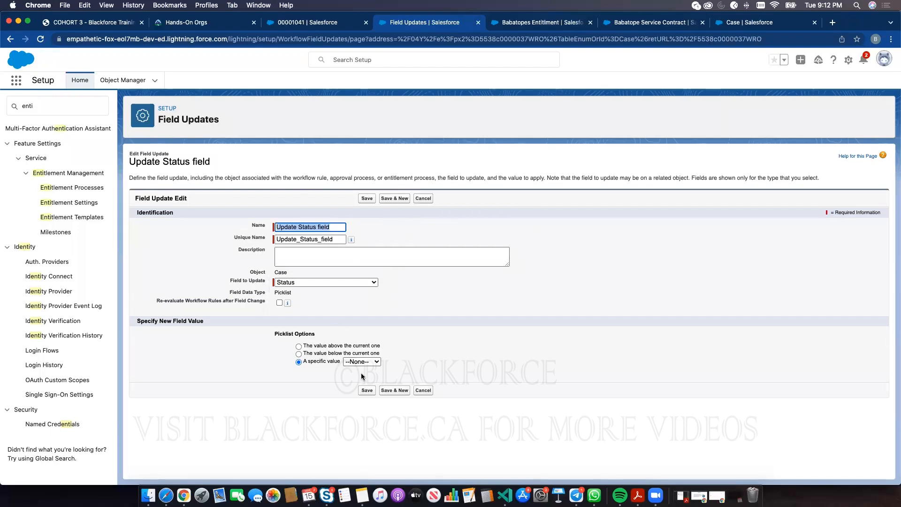
left_click(367, 390)
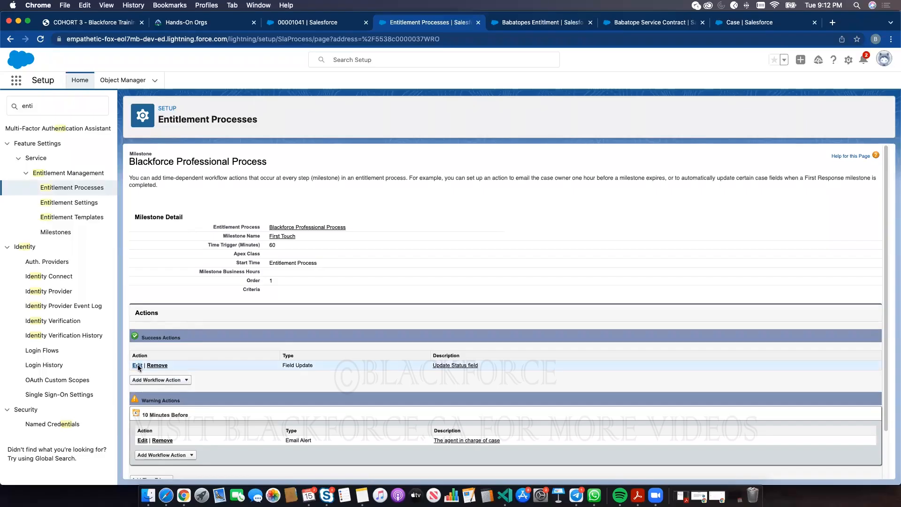
- Set the Update Status field action's new value to Working, save, and check the case's milestone timers
left_click(137, 365)
left_click(316, 343)
left_click(317, 350)
left_click(317, 357)
left_click(367, 358)
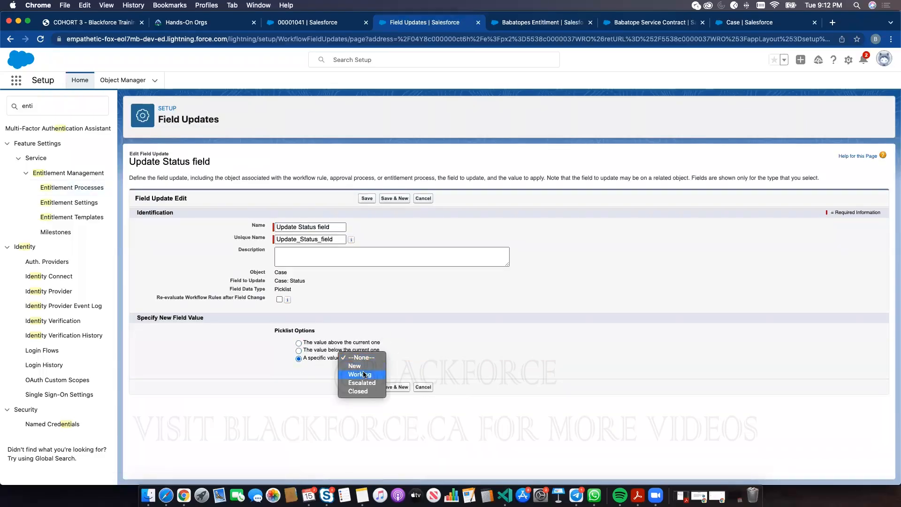
left_click(364, 375)
left_click(366, 386)
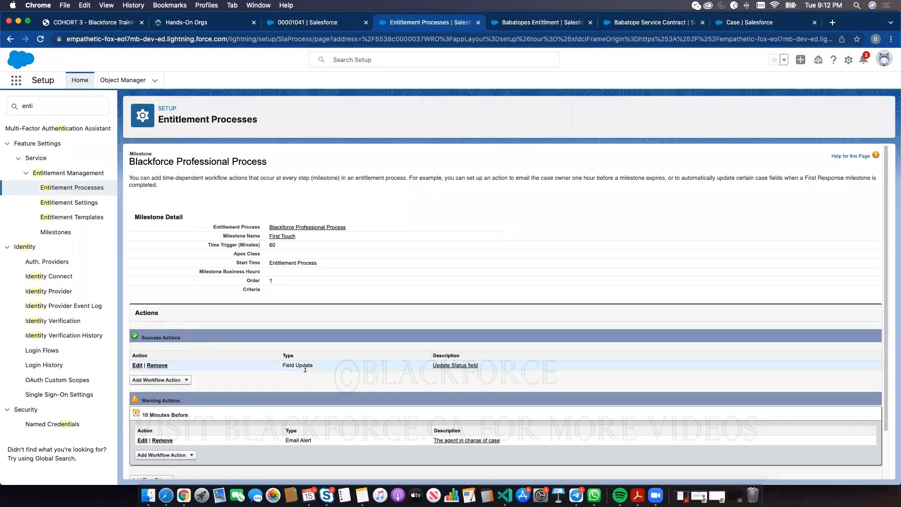
left_click(303, 25)
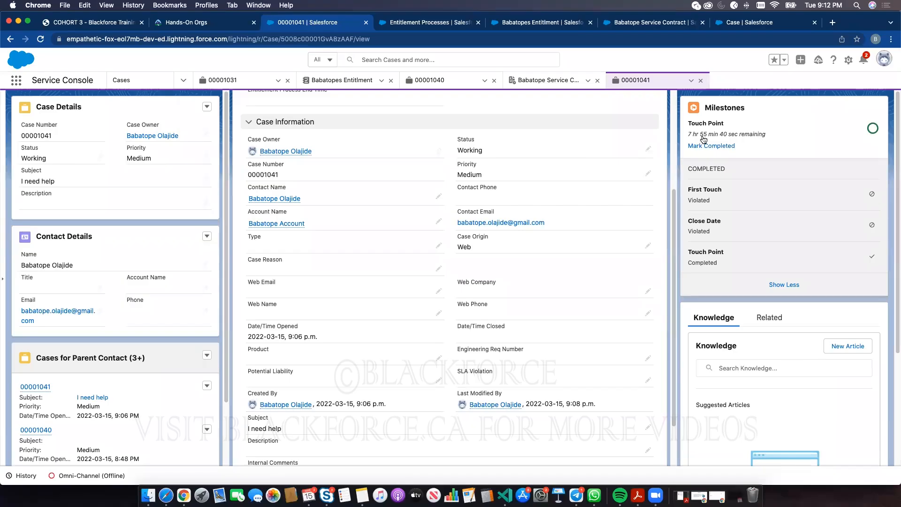
- Add a violation time trigger of 10 to the First Touch milestone
left_click(417, 22)
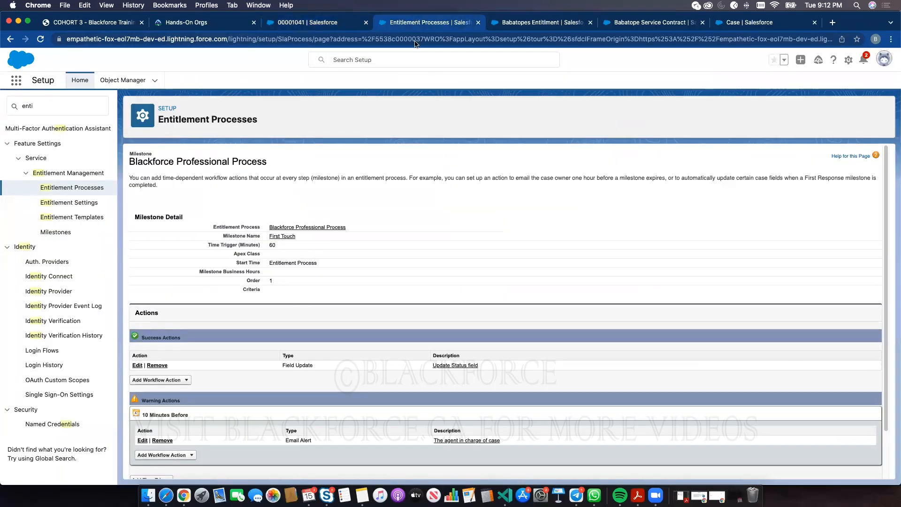
scroll(255, 410, "down", 3)
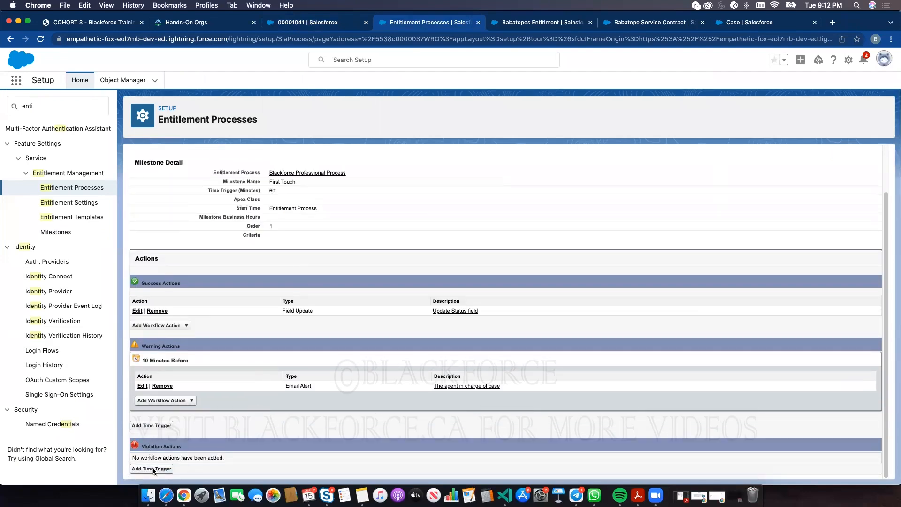
left_click(153, 469)
left_click(277, 202)
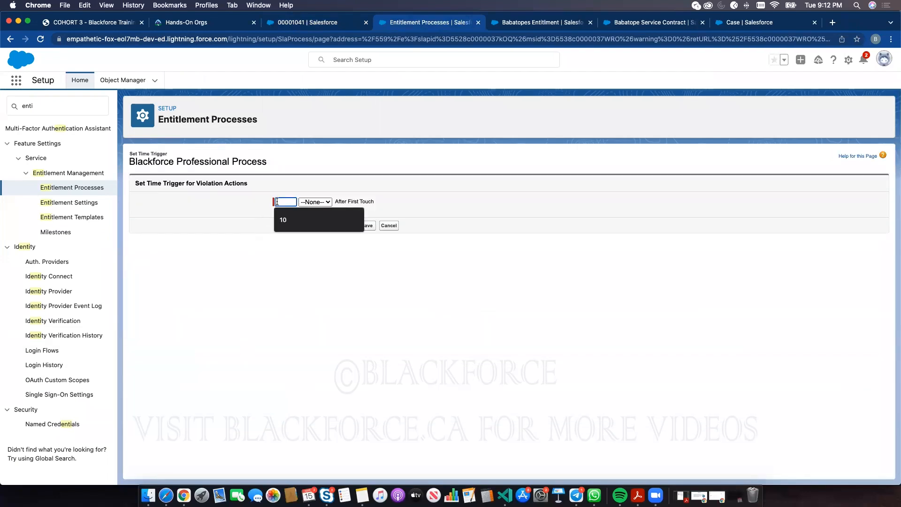
type("10")
double_click(362, 202)
double_click(355, 201)
left_click(366, 225)
- Change the violation trigger's unit to Minutes, making it 10 Minutes After
left_click(331, 214)
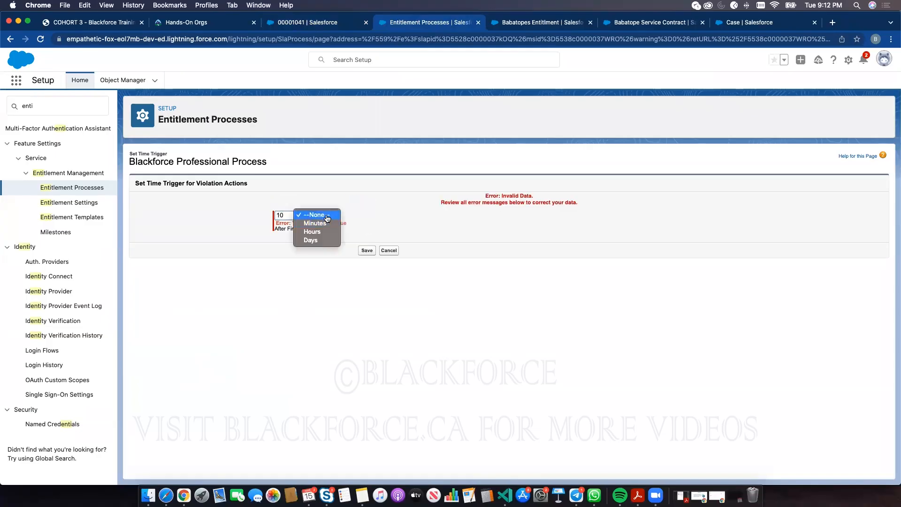
left_click(324, 224)
left_click(364, 250)
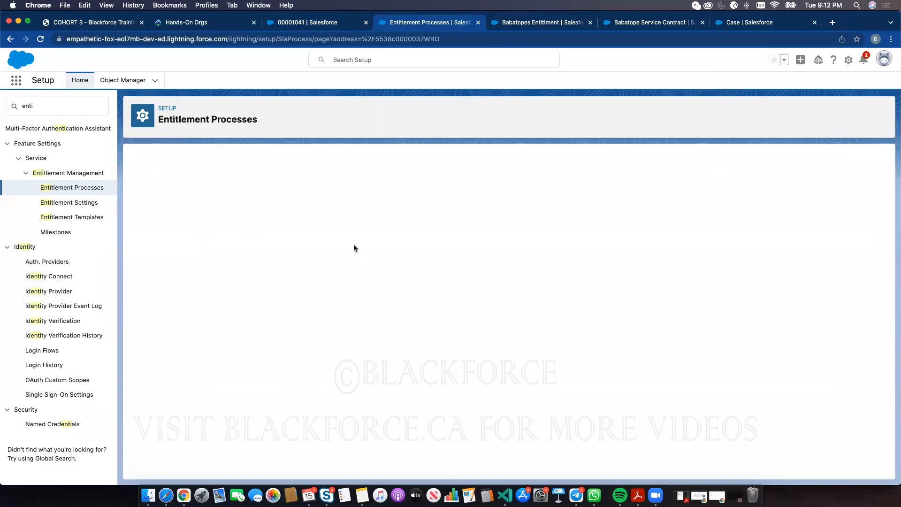
scroll(325, 380, "down", 3)
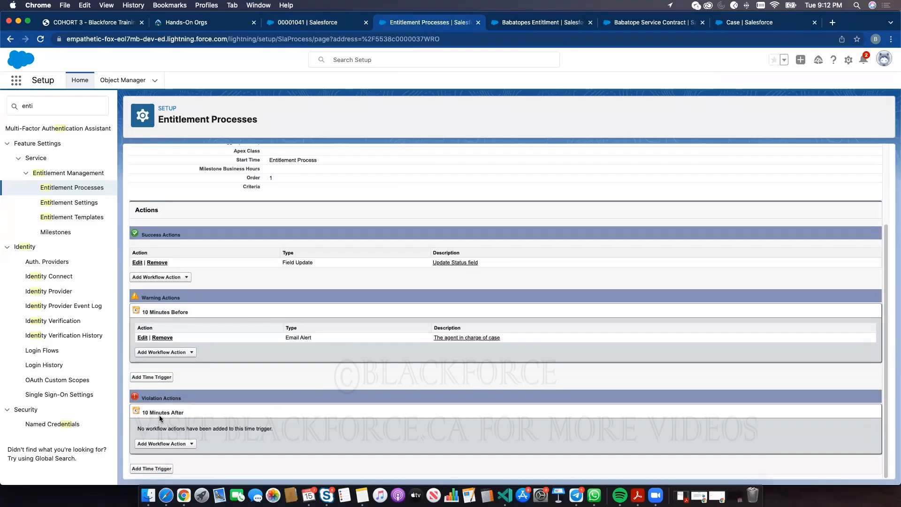
left_click(172, 437)
scroll(174, 443, "down", 1)
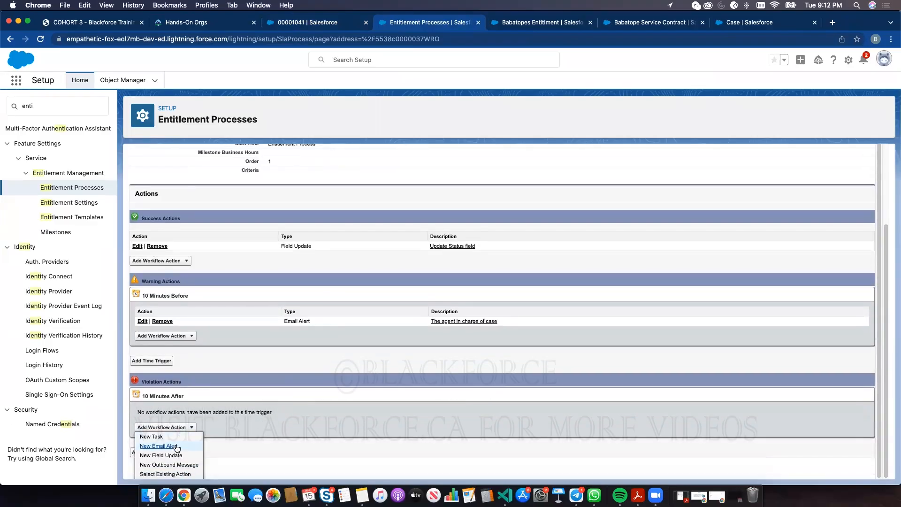
- Draft the 'Violated Case' email alert with the Experience Cloud: Changed Password Email template and Public Groups recipients
left_click(172, 446)
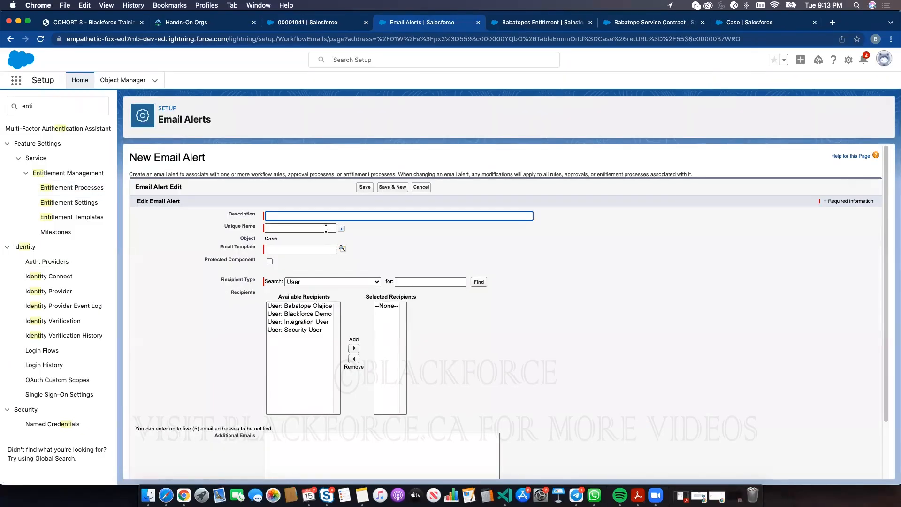
type("Viot")
left_click(627, 218)
left_click(283, 249)
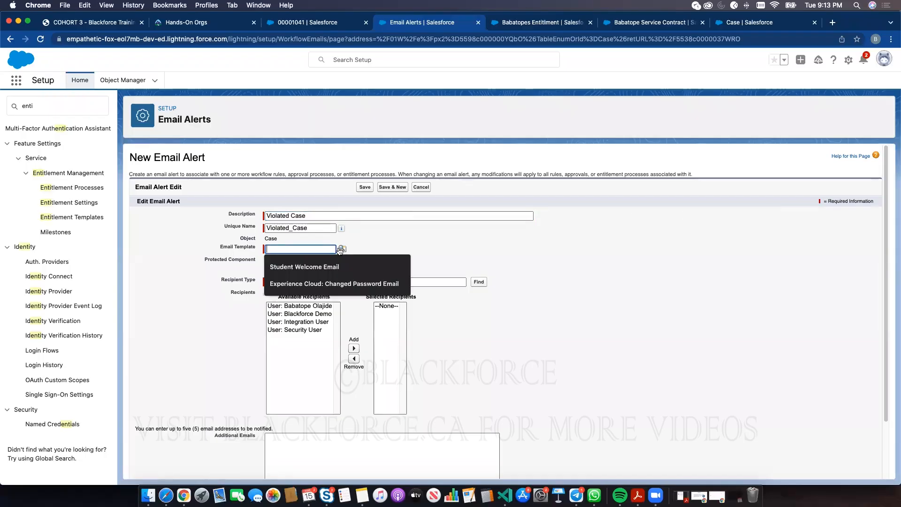
left_click(334, 283)
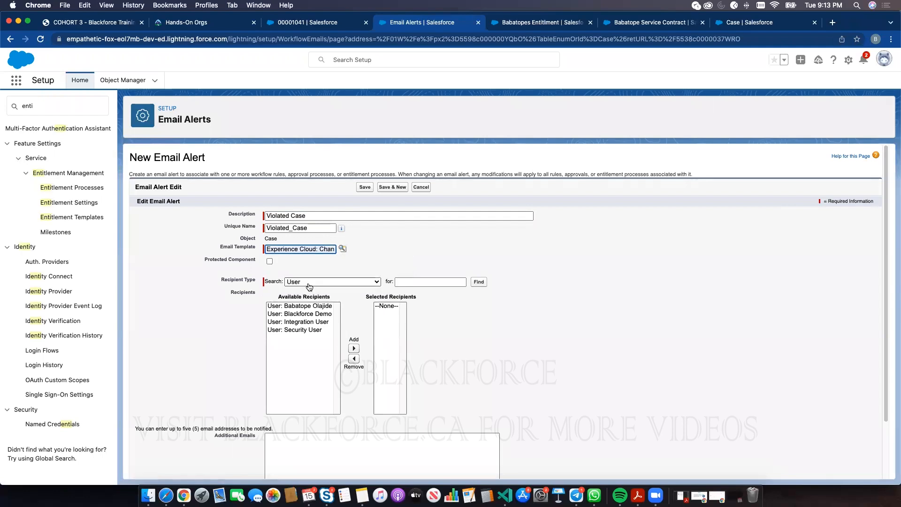
left_click(310, 282)
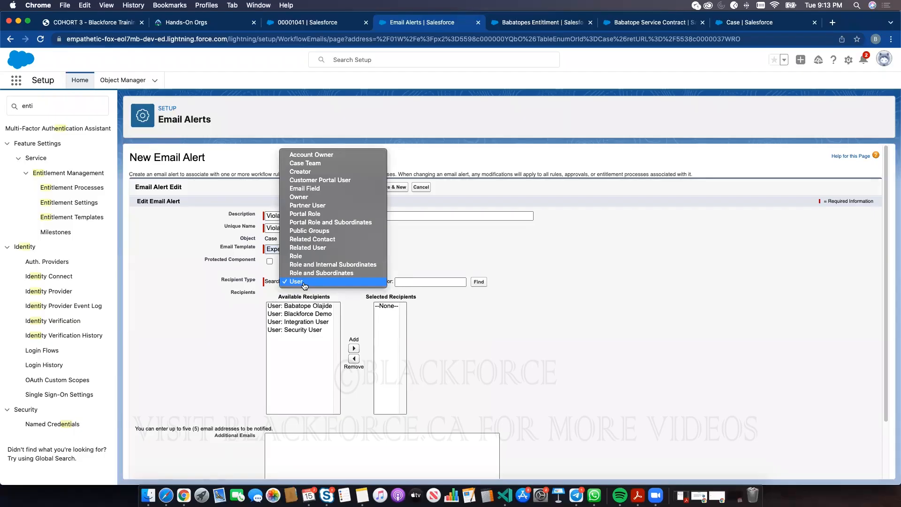
left_click(309, 230)
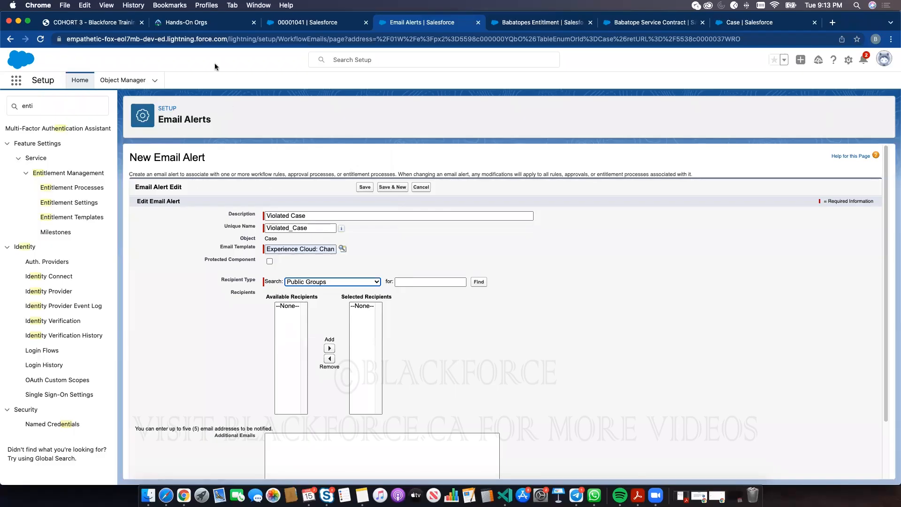
mouse_move(341, 228)
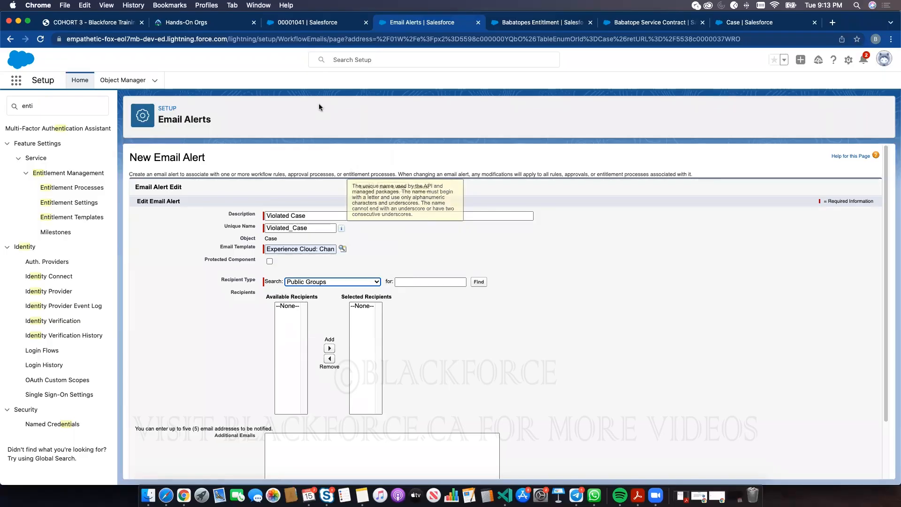
left_click(118, 19)
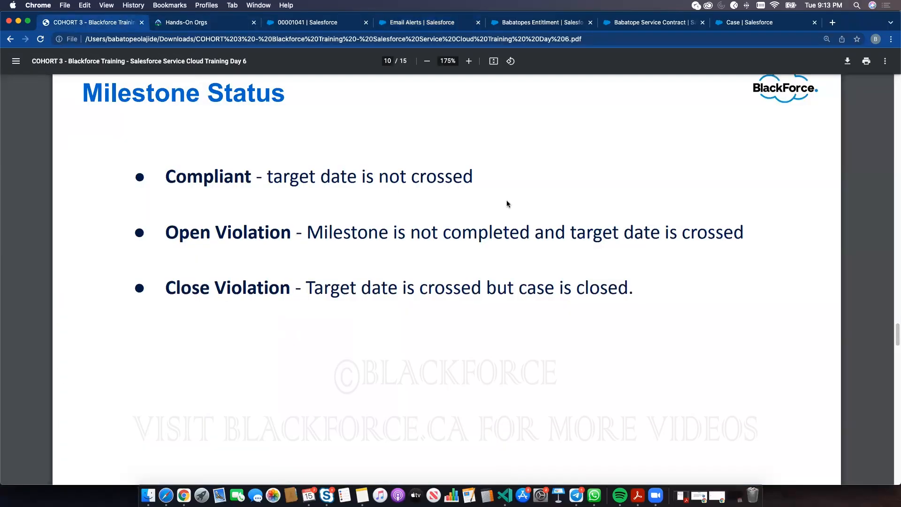
- Scroll the training slides back to page 3, '3 Business Questions', then return to case 00001041
scroll(505, 204, "up", 10)
scroll(505, 206, "up", 20)
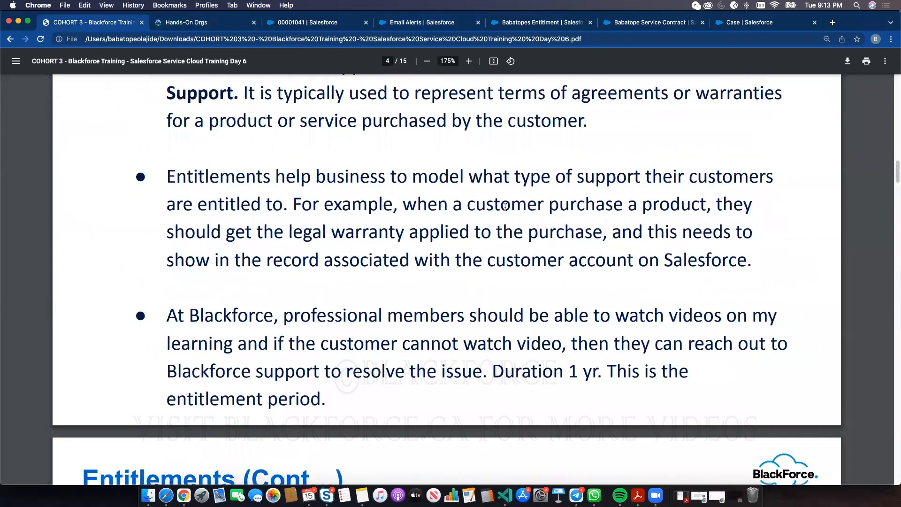
scroll(505, 209, "up", 2)
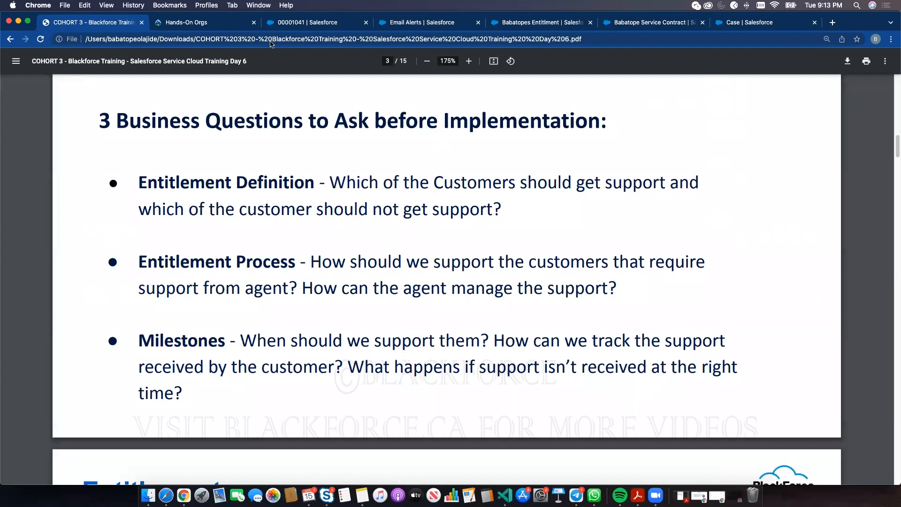
left_click(284, 20)
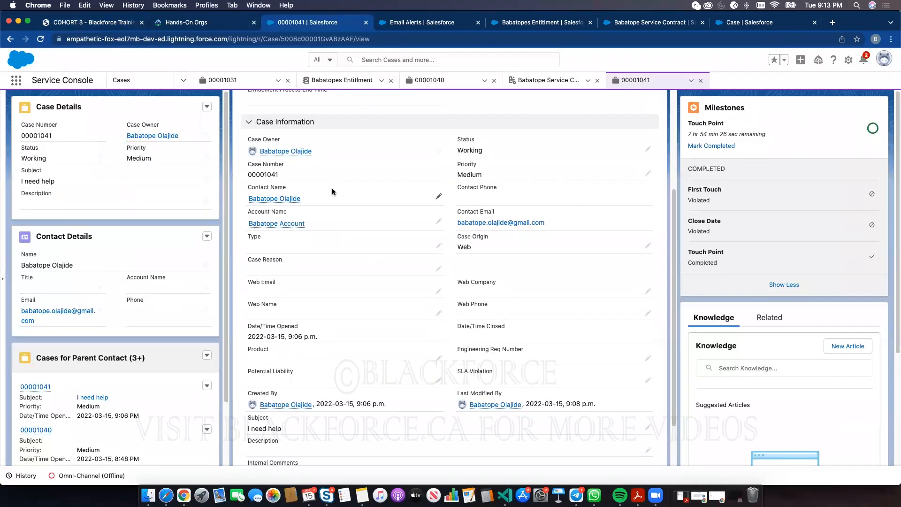
- Review the case's Babatopes Entitlment and its service contract's related records, then go back to the Violated Case alert
scroll(332, 192, "up", 5)
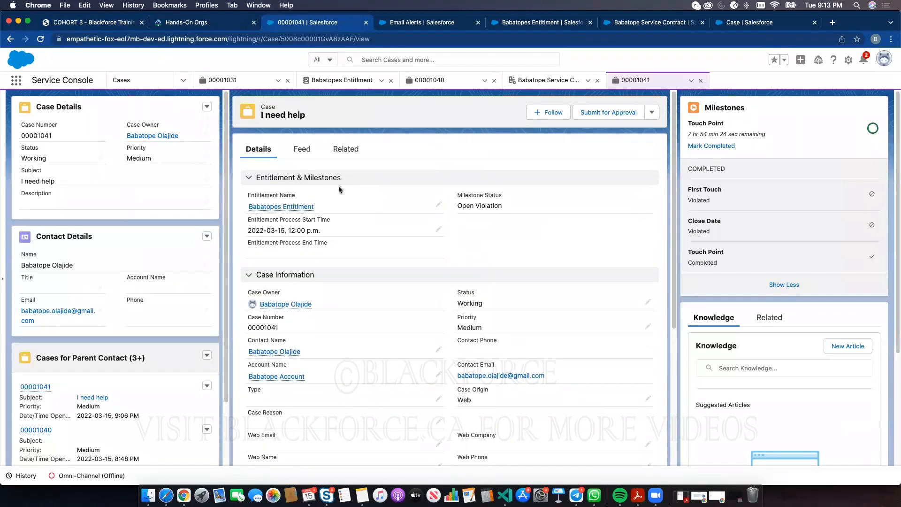
left_click(299, 209)
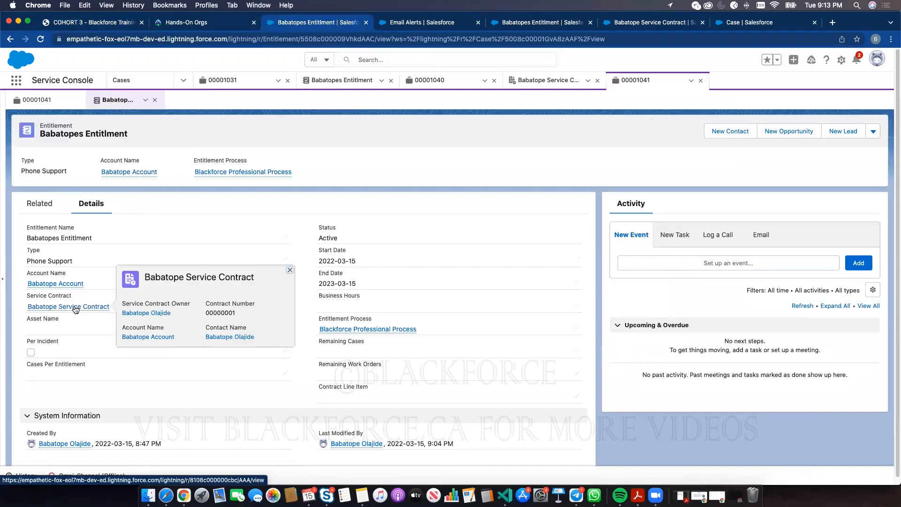
left_click(75, 307)
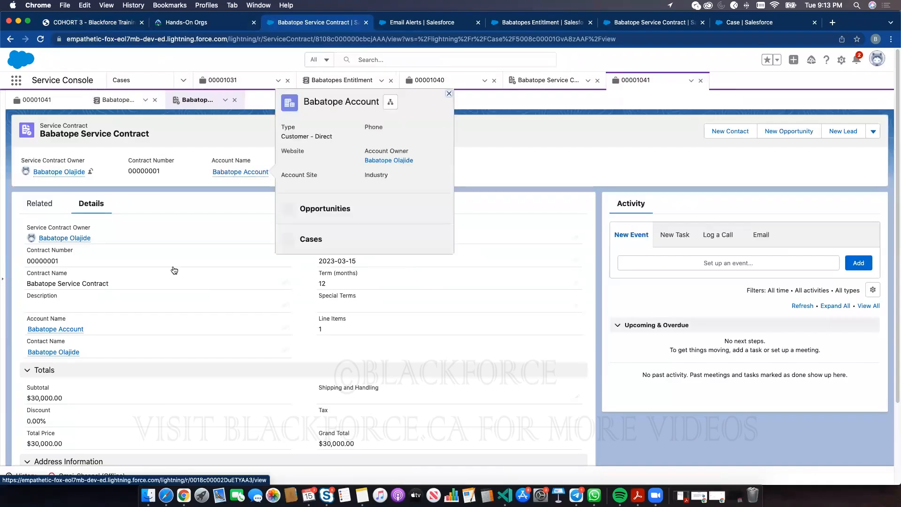
left_click(37, 203)
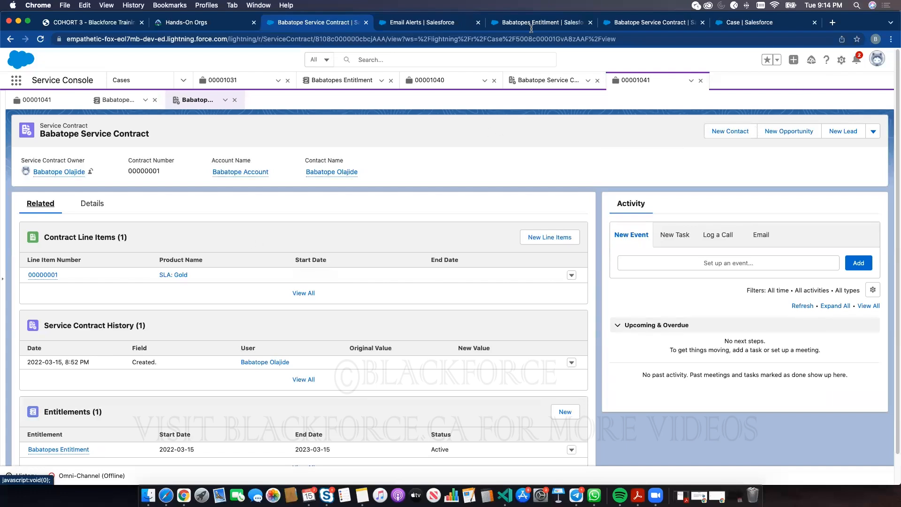
left_click(560, 19)
left_click(632, 22)
- Open Schema Builder through a Setup Quick Find search for 'schem'
left_click(431, 22)
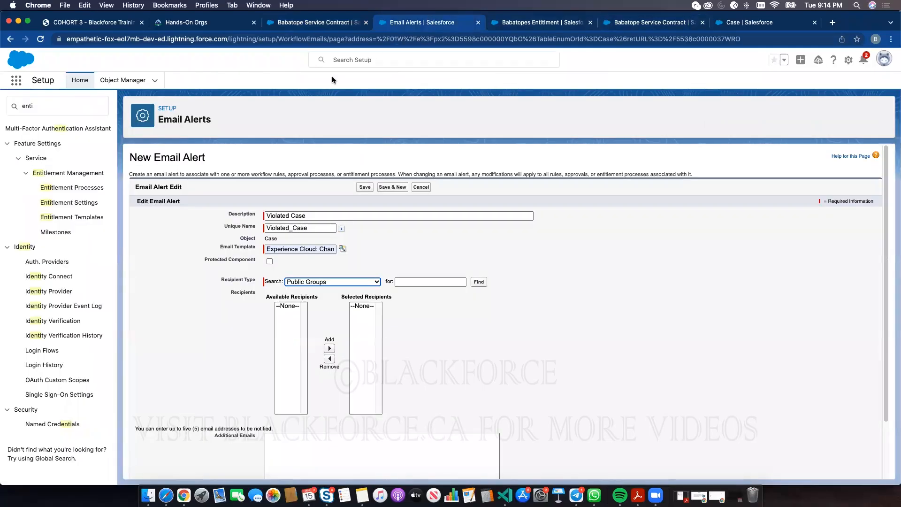
left_click(62, 110)
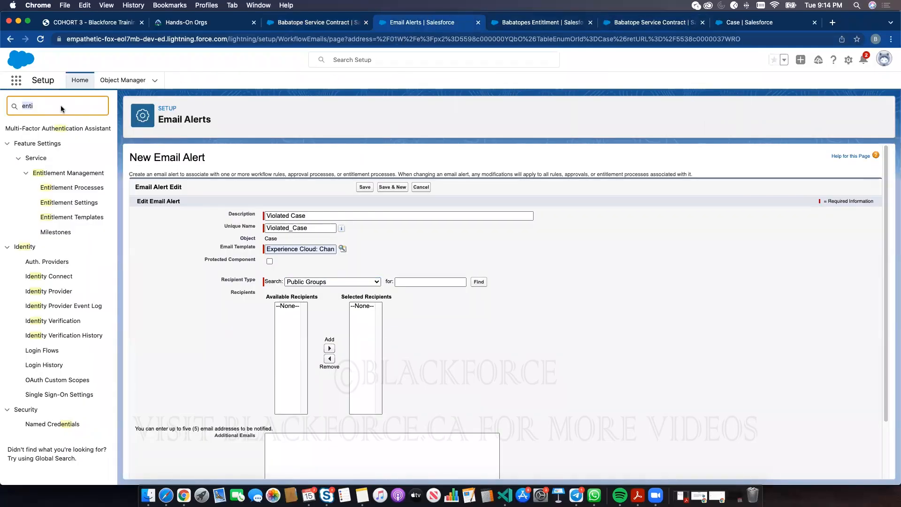
type("schem")
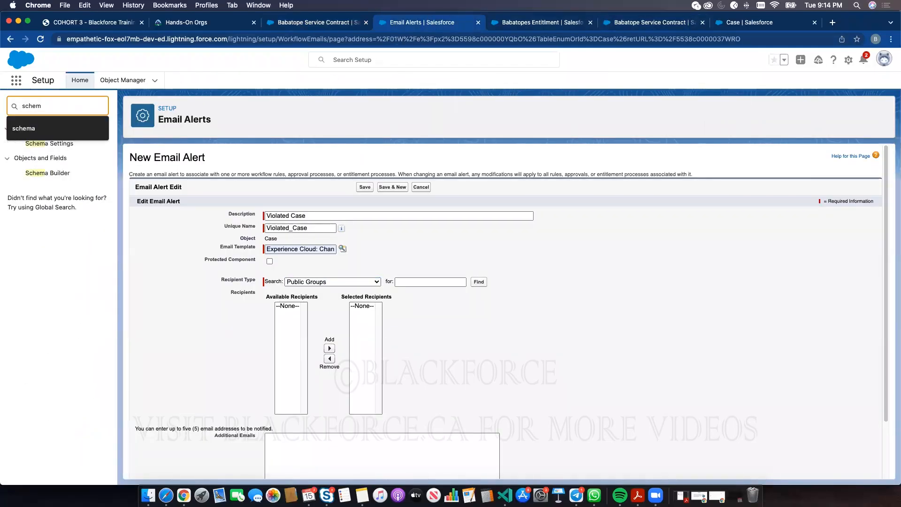
left_click(49, 173)
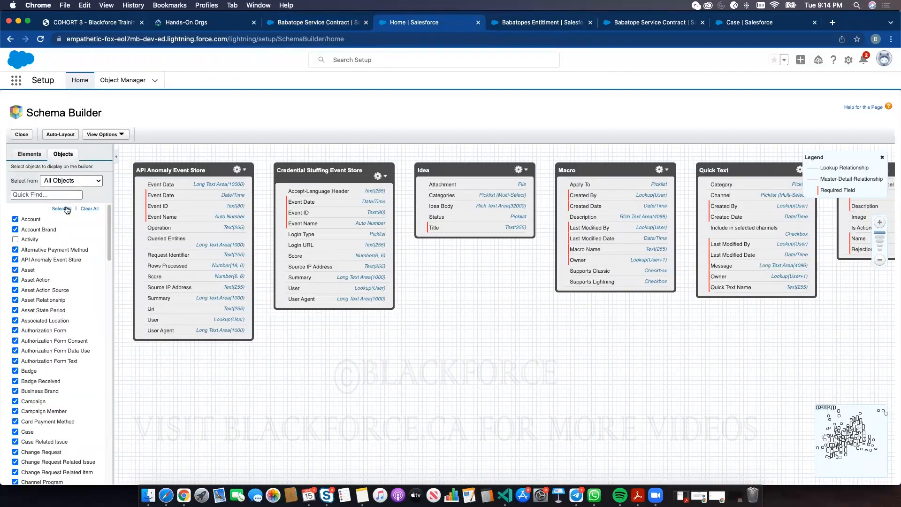
- Clear the diagram and add Service Contract and Entitlement, placing Entitlement left of Service Contract
left_click(89, 209)
left_click(63, 195)
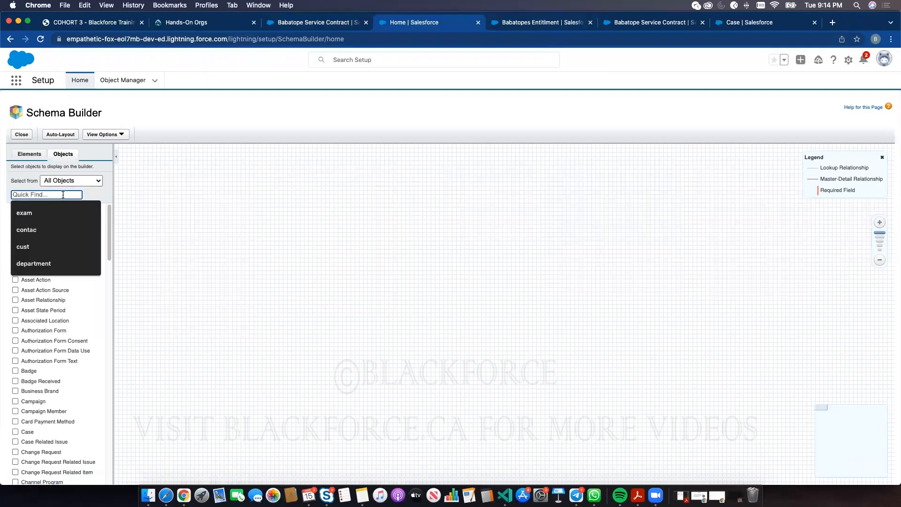
type("service")
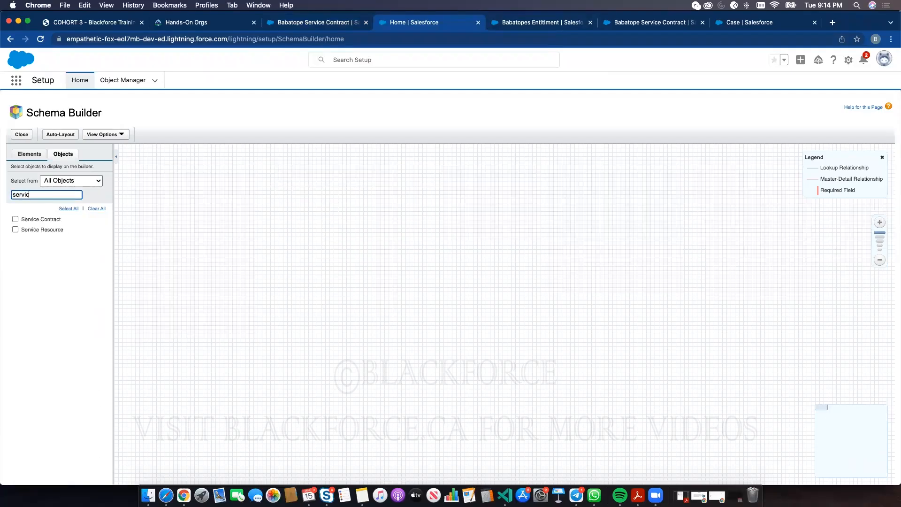
left_click(15, 219)
left_click_drag(451, 235, 413, 166)
double_click(46, 193)
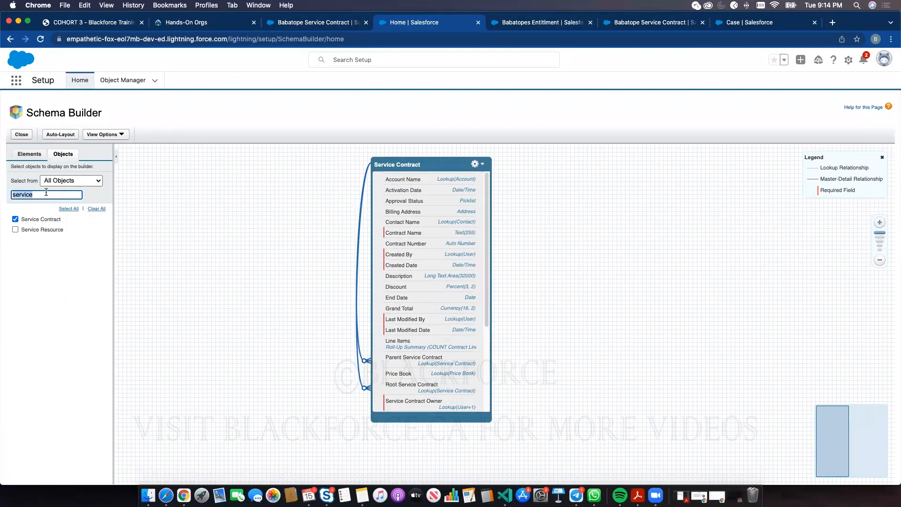
type("entil")
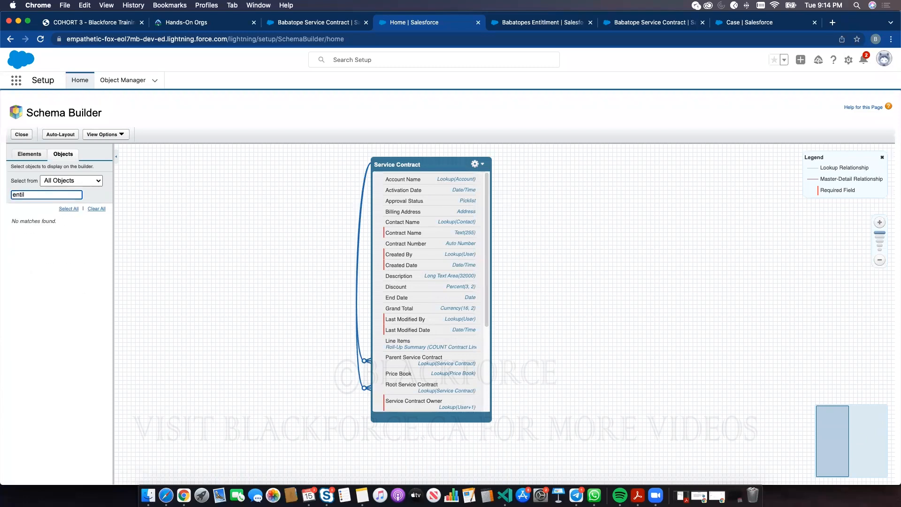
key("BackSpace")
left_click(15, 219)
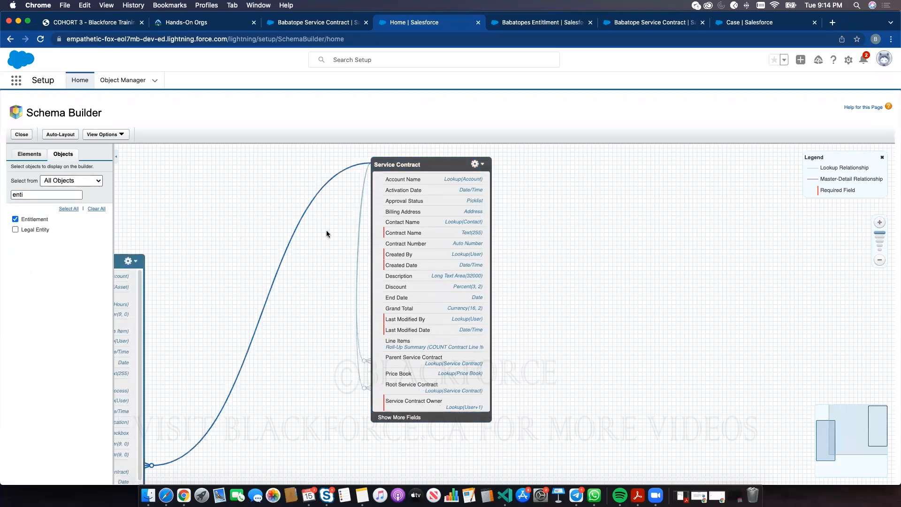
left_click_drag(122, 262, 307, 188)
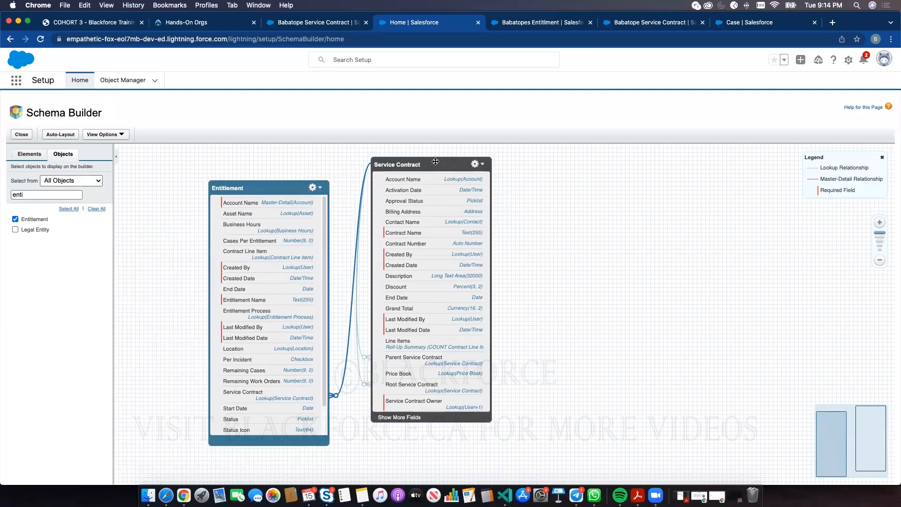
left_click_drag(418, 173, 505, 169)
- Add Contract Line Item and arrange the three objects side by side
double_click(28, 196)
type("line")
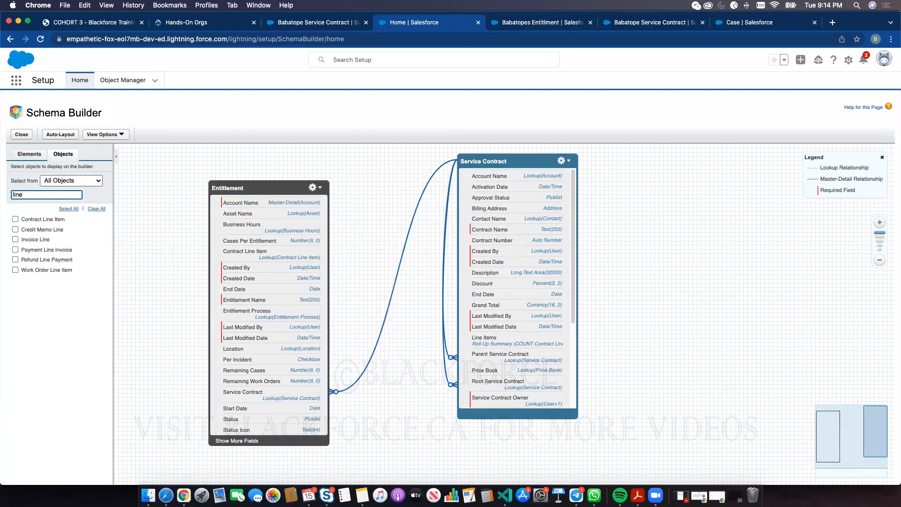
left_click(15, 218)
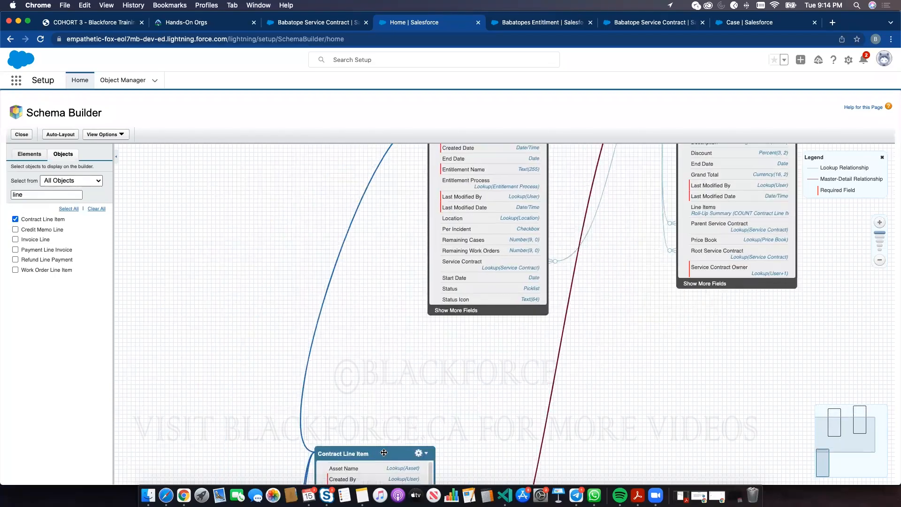
scroll(507, 406, "up", 3)
left_click_drag(224, 297, 243, 178)
left_click_drag(389, 197, 531, 186)
left_click_drag(610, 169, 652, 166)
left_click_drag(489, 189, 546, 249)
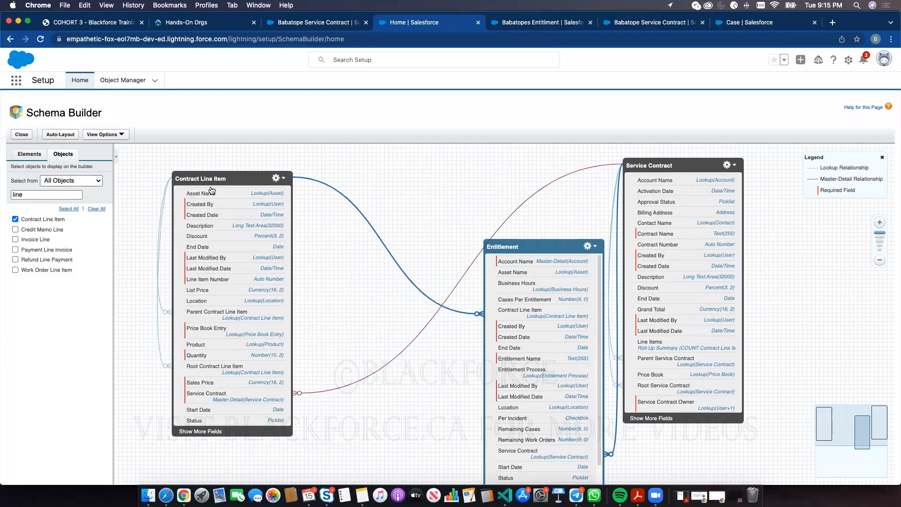
left_click_drag(525, 247, 531, 261)
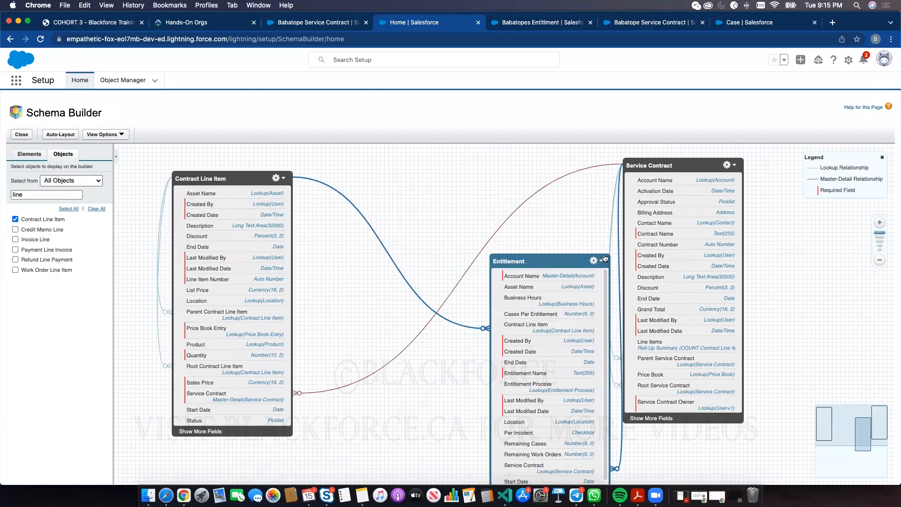
left_click_drag(676, 165, 777, 170)
left_click_drag(561, 259, 587, 259)
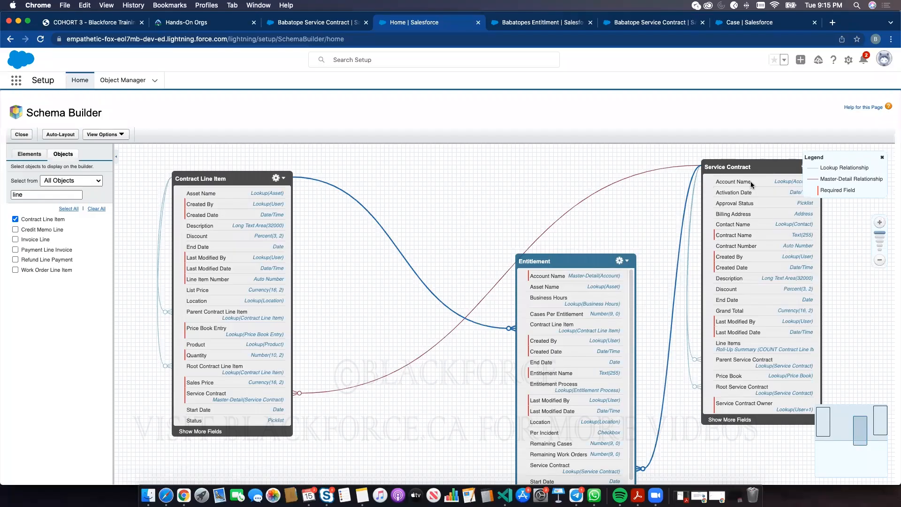
- Add Account to the Schema Builder diagram and drag it beside the other three objects
left_click(23, 197)
double_click(23, 195)
type("account")
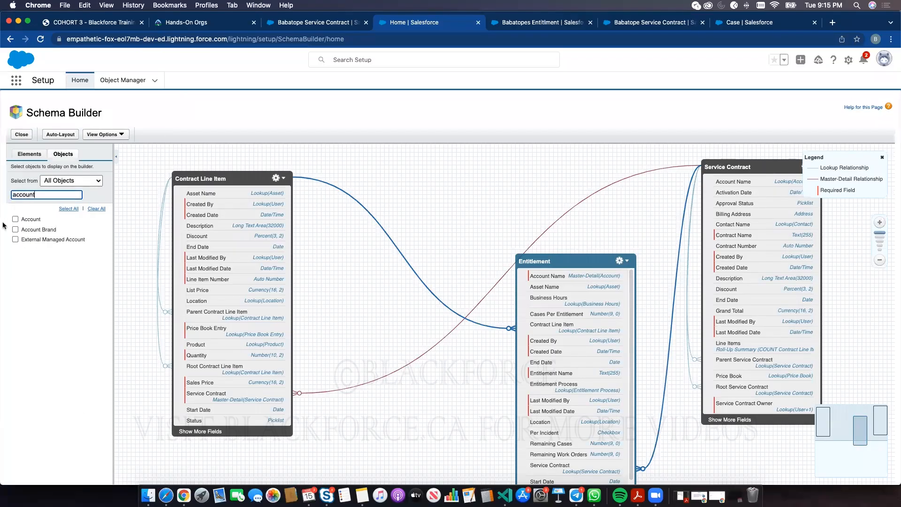
left_click(15, 219)
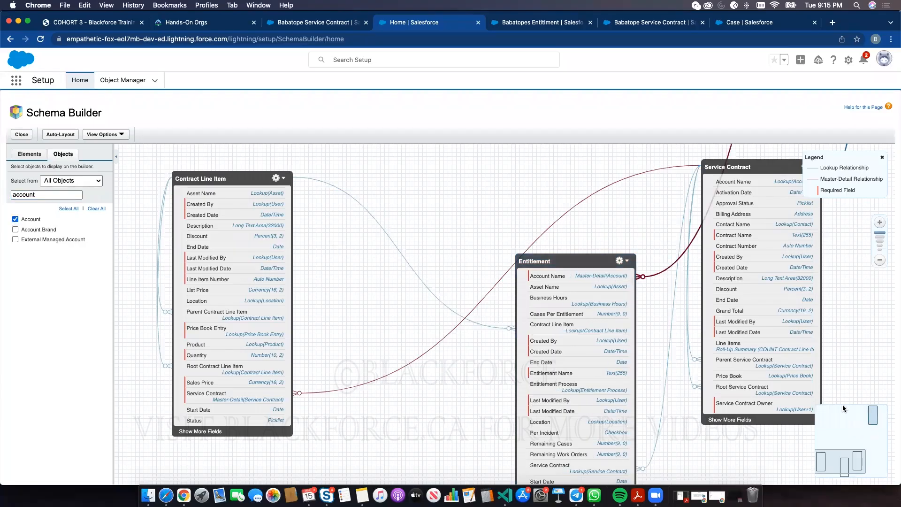
left_click(873, 414)
left_click_drag(458, 193, 546, 191)
left_click_drag(613, 343, 587, 445)
mouse_move(587, 437)
left_mouse_down()
mouse_move(589, 183)
mouse_move(590, 431)
left_mouse_up()
left_click_drag(458, 358, 832, 177)
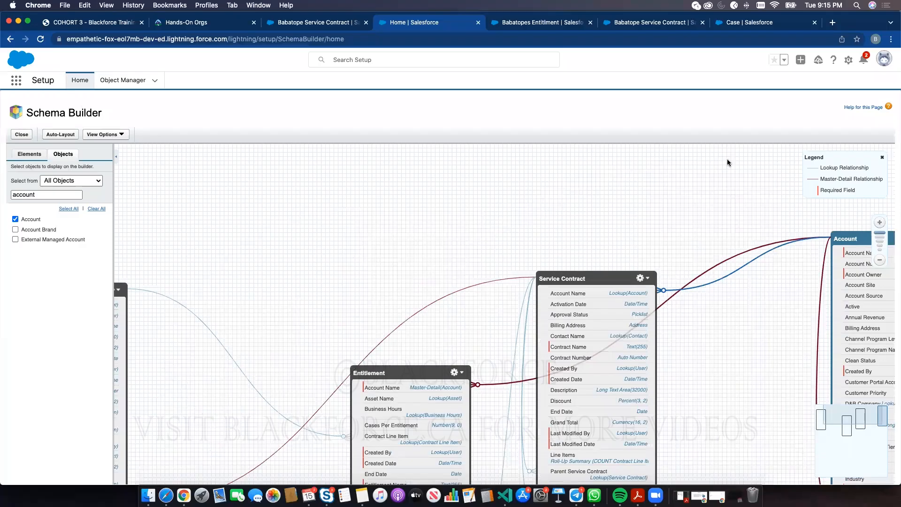
- Zoom out to fit all four objects, then return to the service contract record
left_click(880, 260)
left_click(879, 260)
left_click(880, 260)
left_click_drag(558, 239, 566, 194)
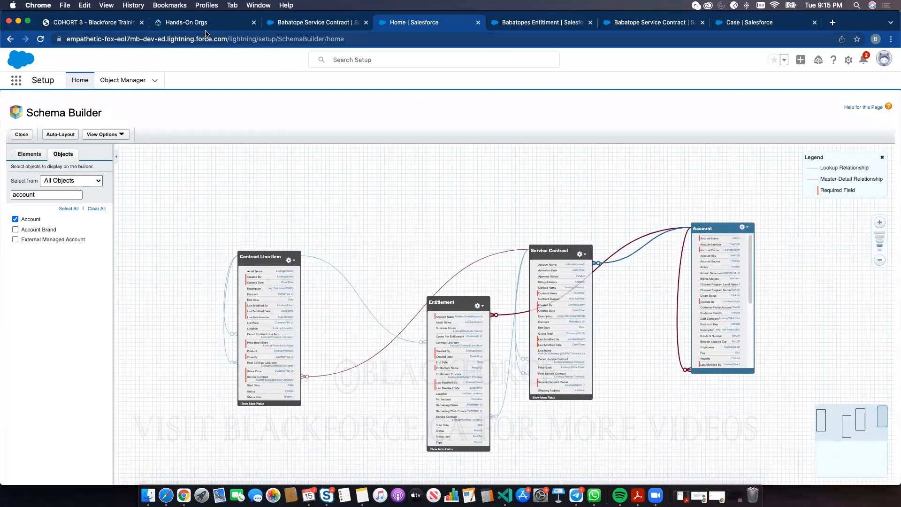
left_click(123, 23)
left_click(303, 24)
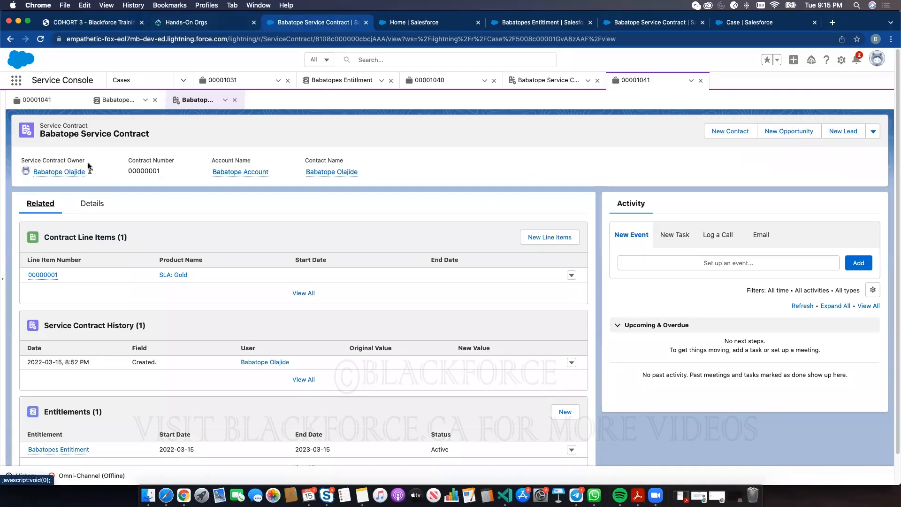
- Review Babatopes Entitlment, case 00001031 and case 00001041's service contract, ending on the entitlement record
left_click(356, 87)
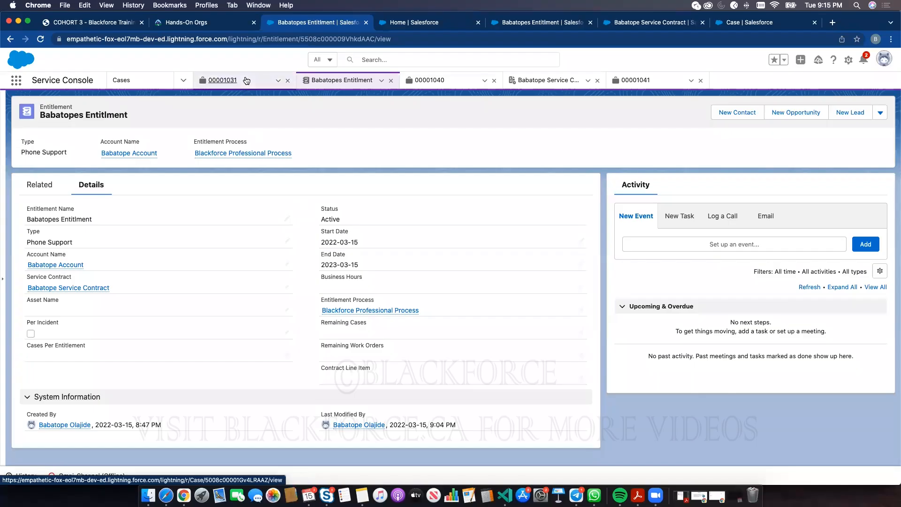
left_click(244, 84)
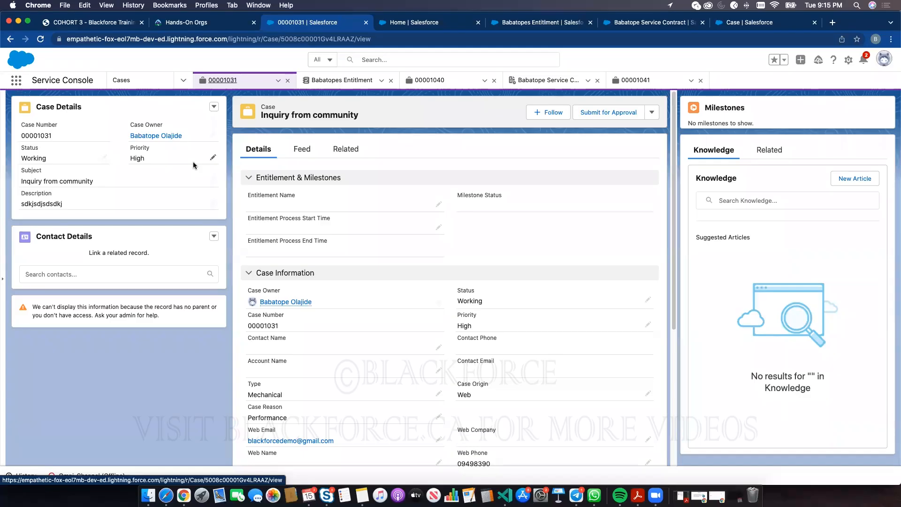
left_click(617, 86)
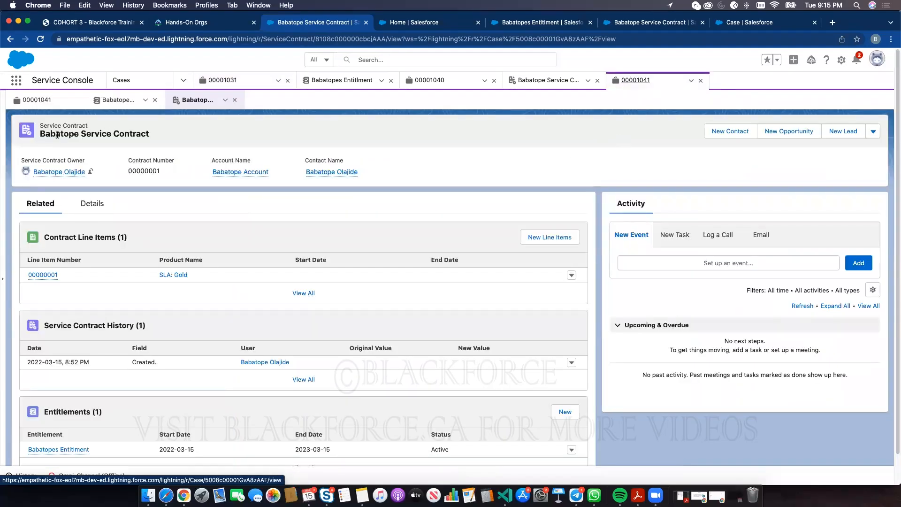
left_click_drag(41, 134, 147, 133)
left_click(64, 135)
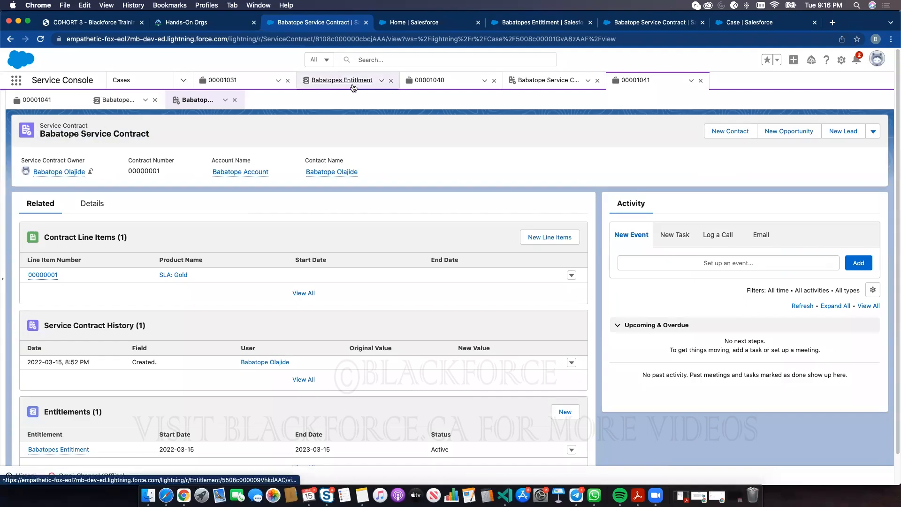
left_click(352, 83)
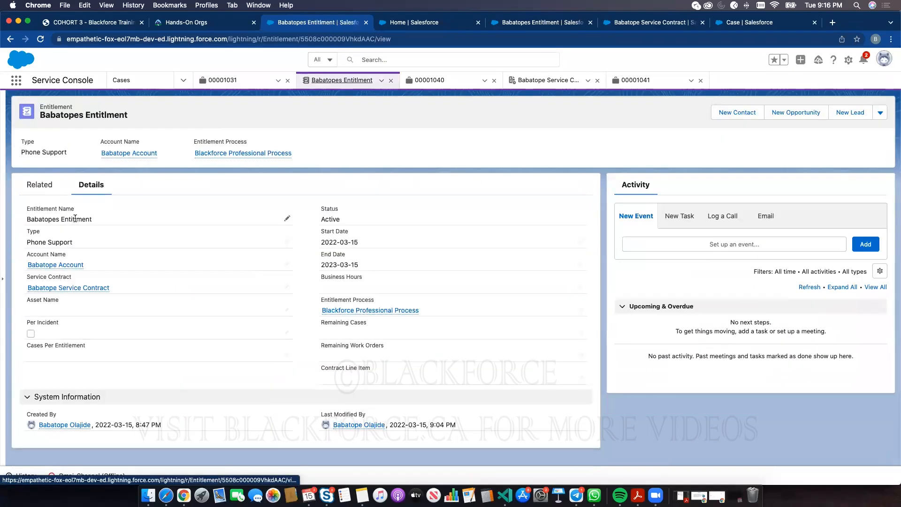
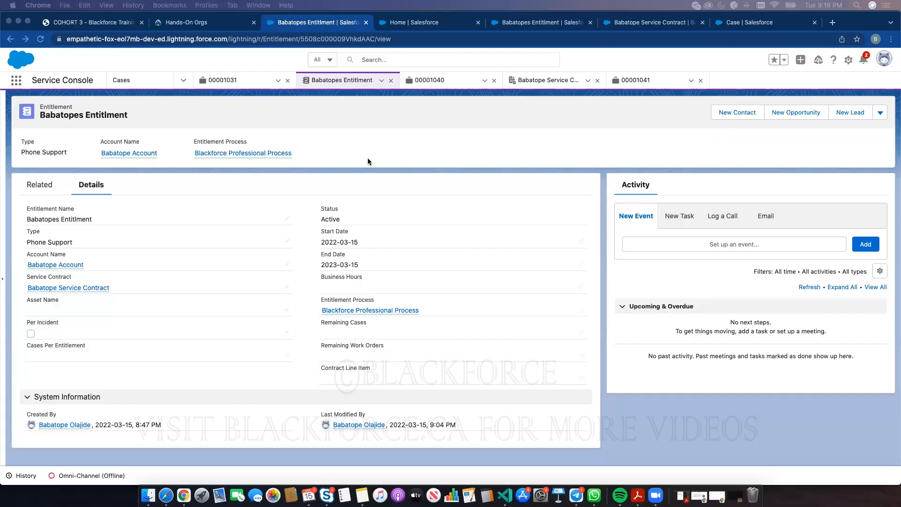
- Close the entitlement, 00001040, service contract, 00001041 and 00001031 tabs, leaving only the Cases list
left_click(411, 142)
left_click(390, 80)
left_click(391, 81)
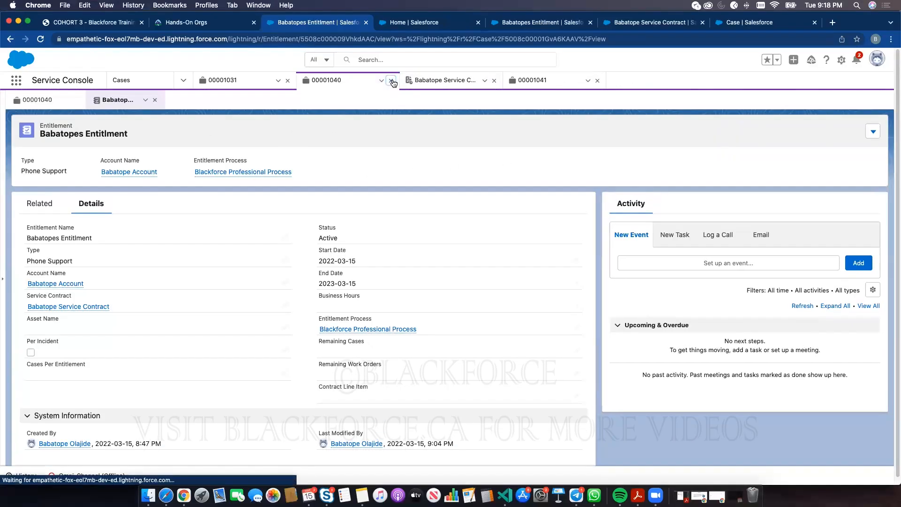
left_click(392, 80)
left_click(391, 81)
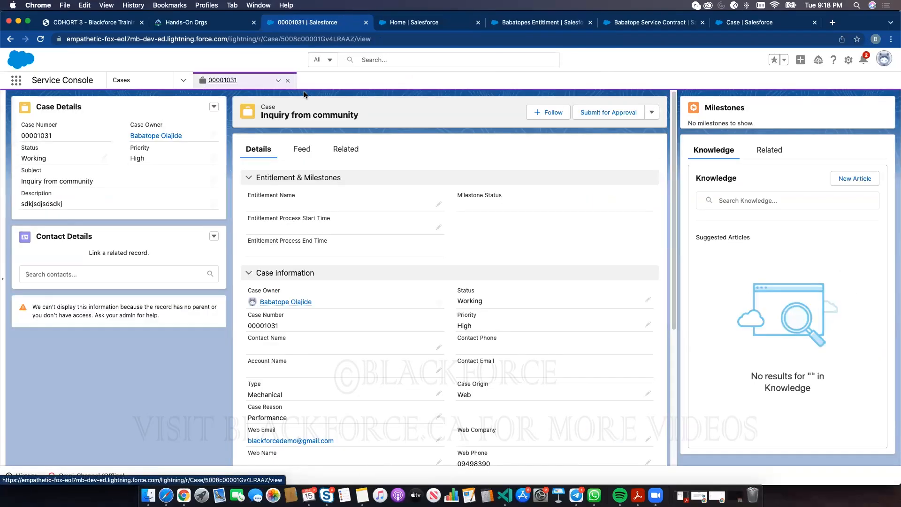
left_click(287, 80)
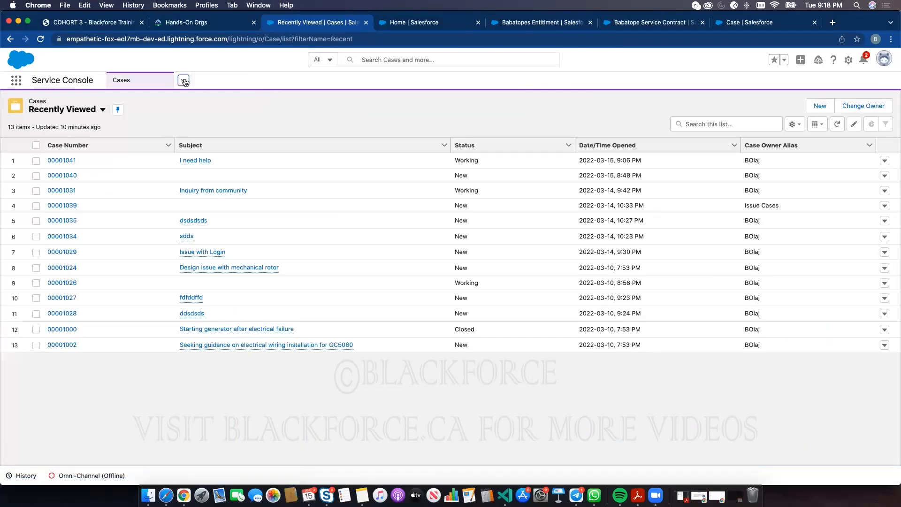
left_click(183, 80)
scroll(137, 221, "down", 3)
- From the Entitlements list, set the Phone Support entitlement's Contract Line Item to 00000001
left_click(141, 225)
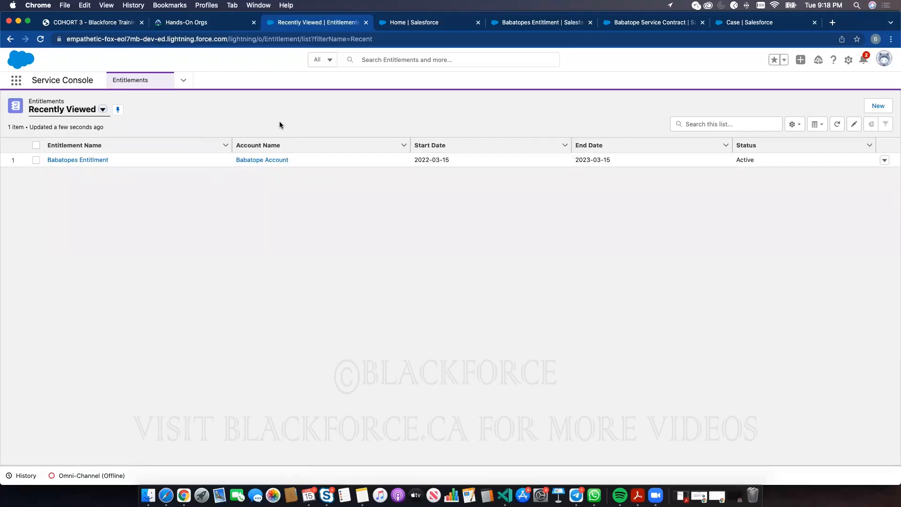
left_click(99, 162)
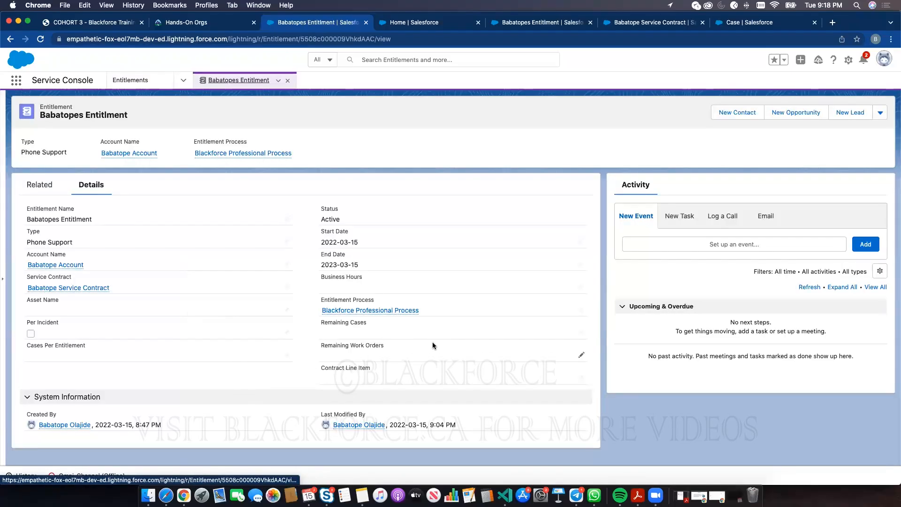
left_click(578, 379)
left_click(351, 402)
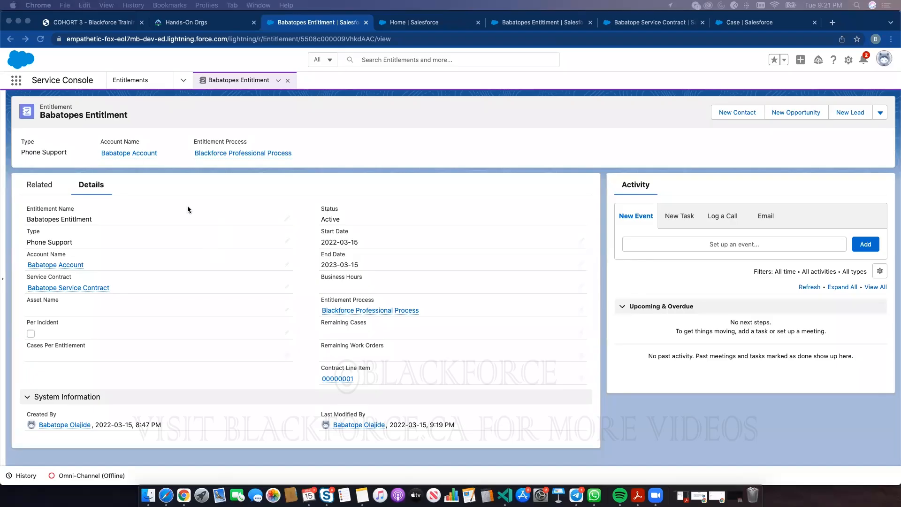
left_click(144, 83)
left_click(144, 82)
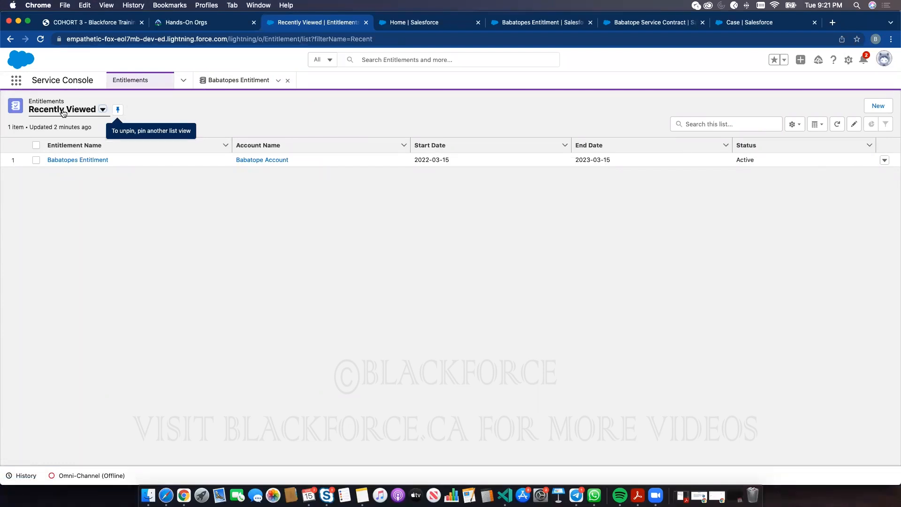
left_click(74, 160)
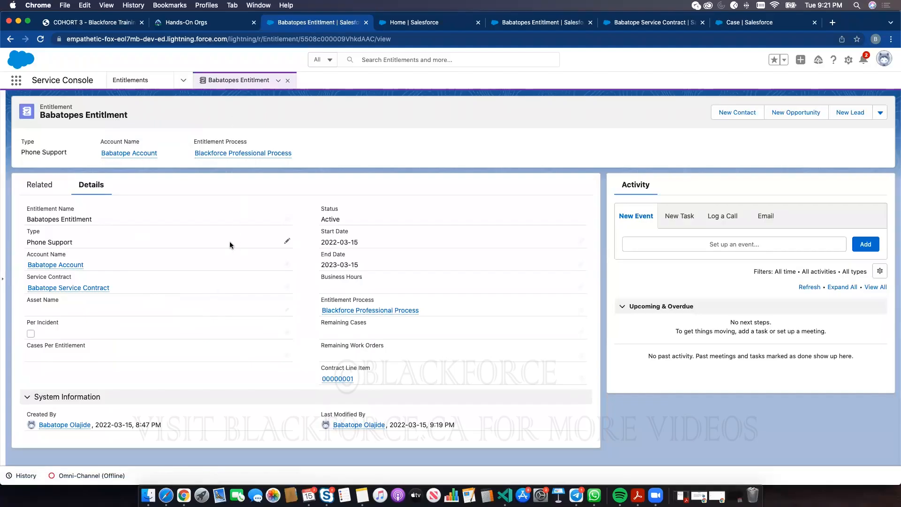
mouse_move(391, 311)
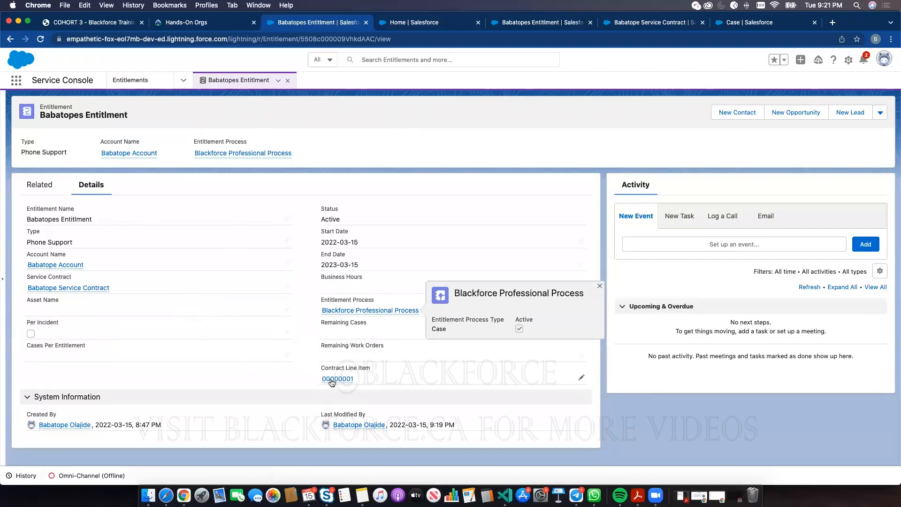
mouse_move(342, 379)
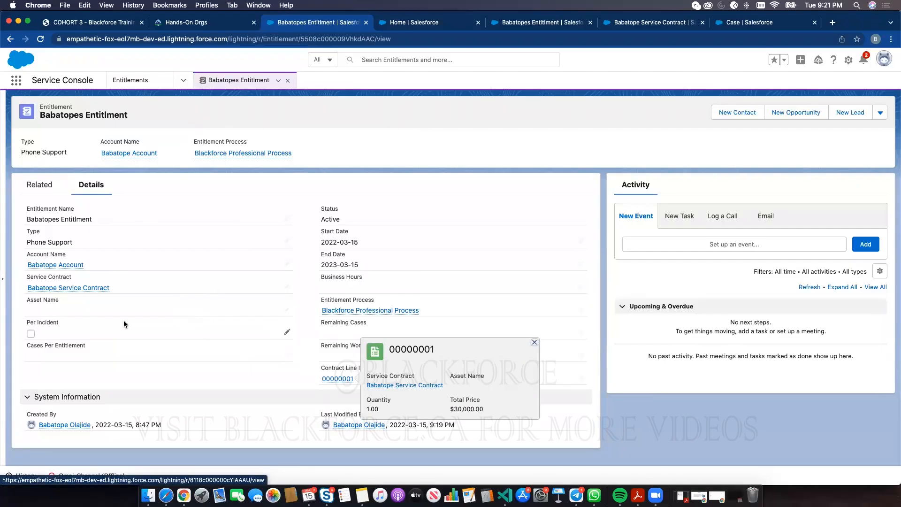
mouse_move(77, 288)
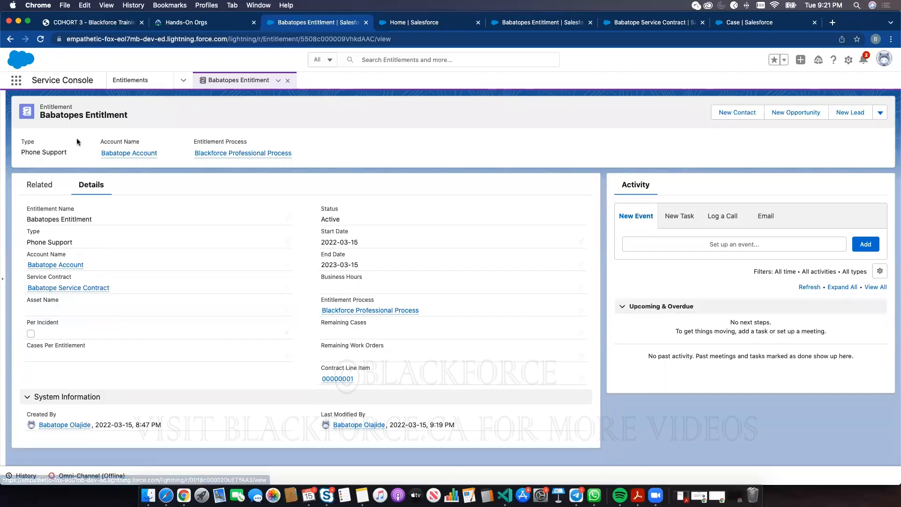
double_click(78, 116)
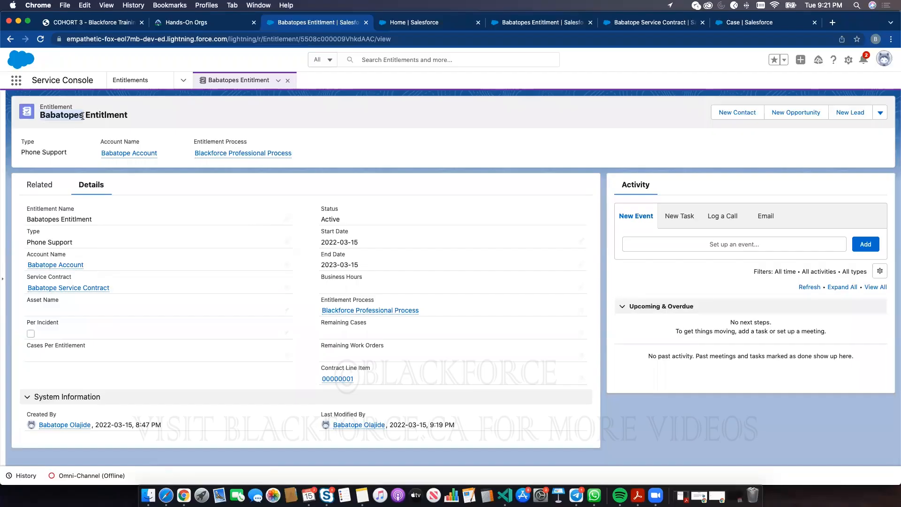
left_click(96, 114)
double_click(56, 106)
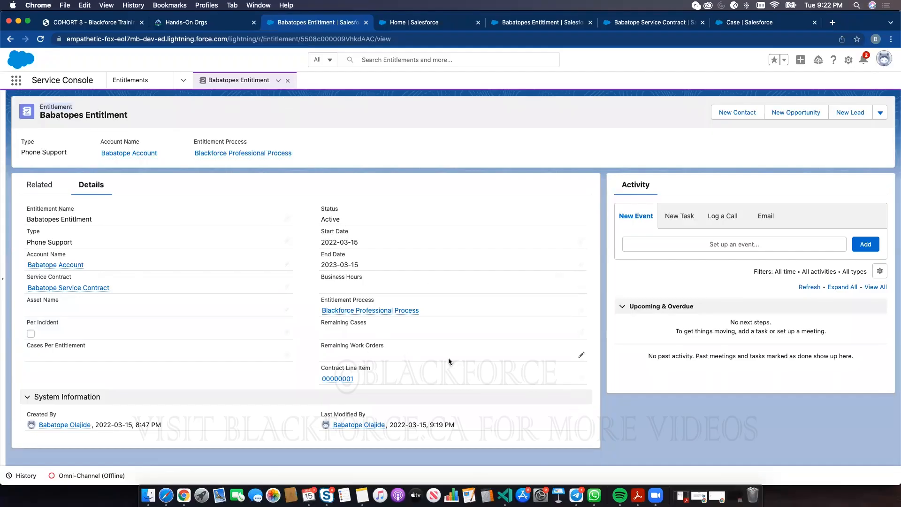
left_click(132, 81)
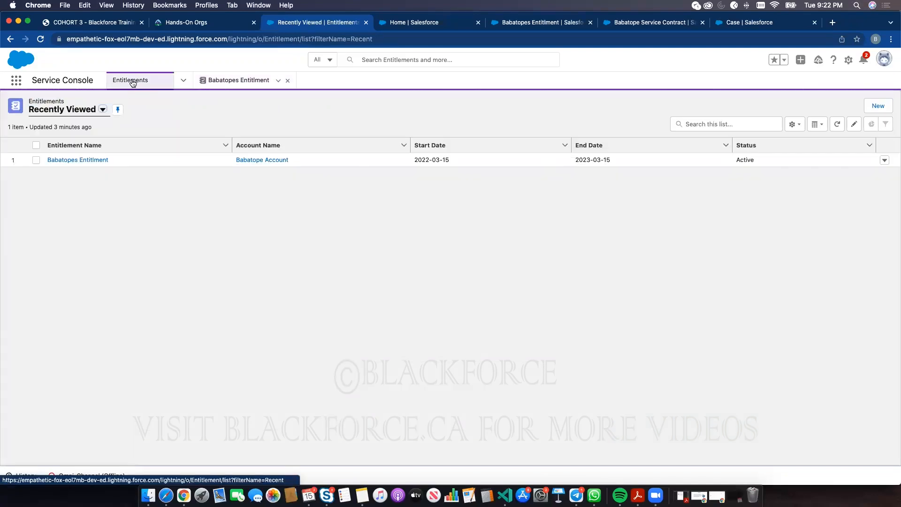
left_click(102, 110)
left_click(70, 143)
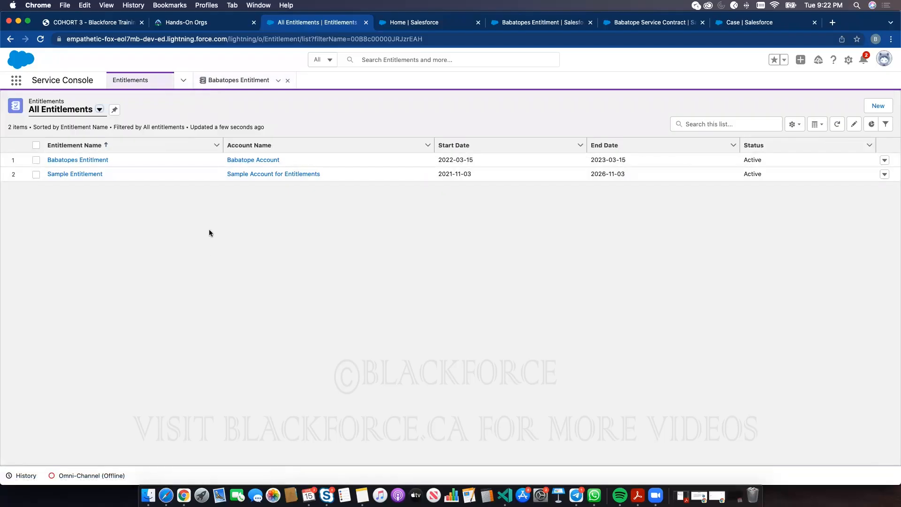
left_click(78, 159)
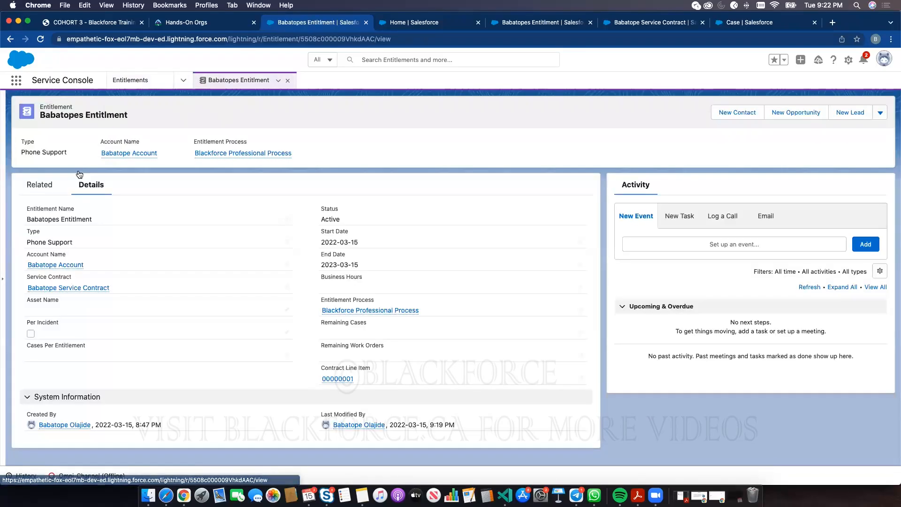
mouse_move(60, 271)
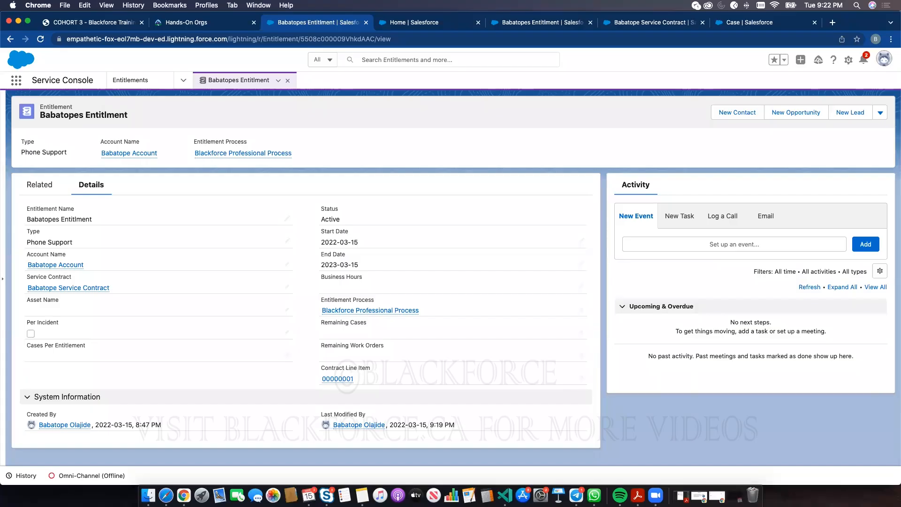
- Open case 00001041 'I need help' from Cases and show all its milestones
left_click(183, 81)
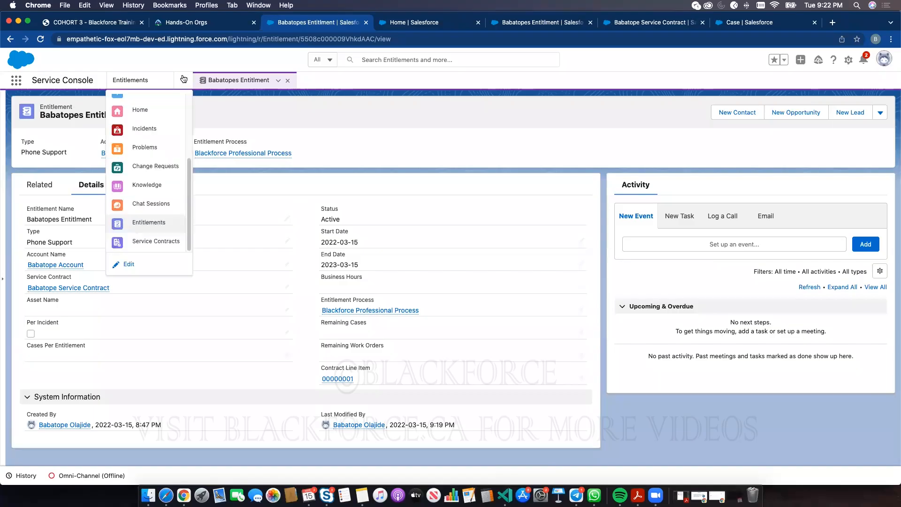
left_click(137, 110)
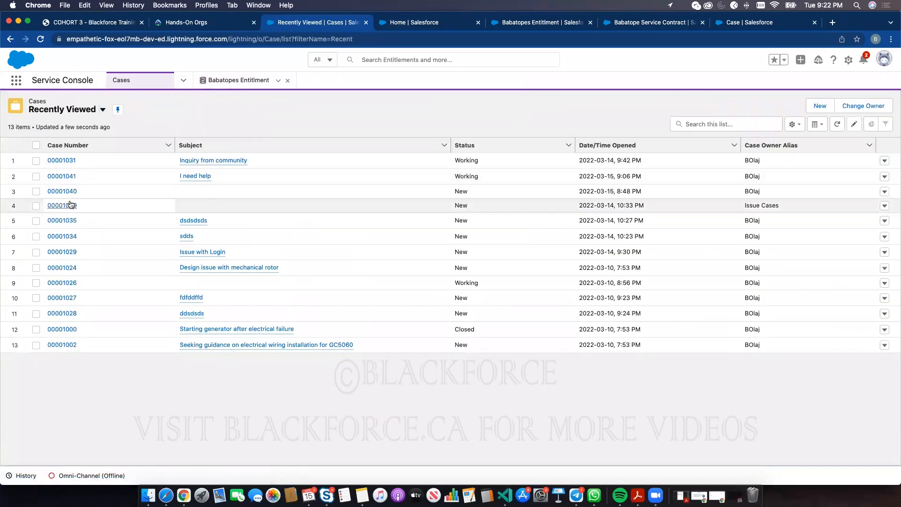
left_click(66, 176)
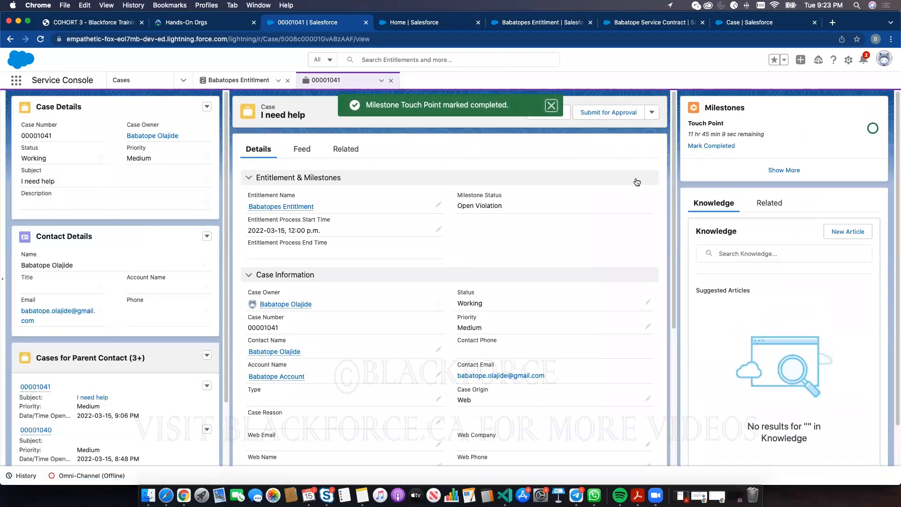
left_click(784, 170)
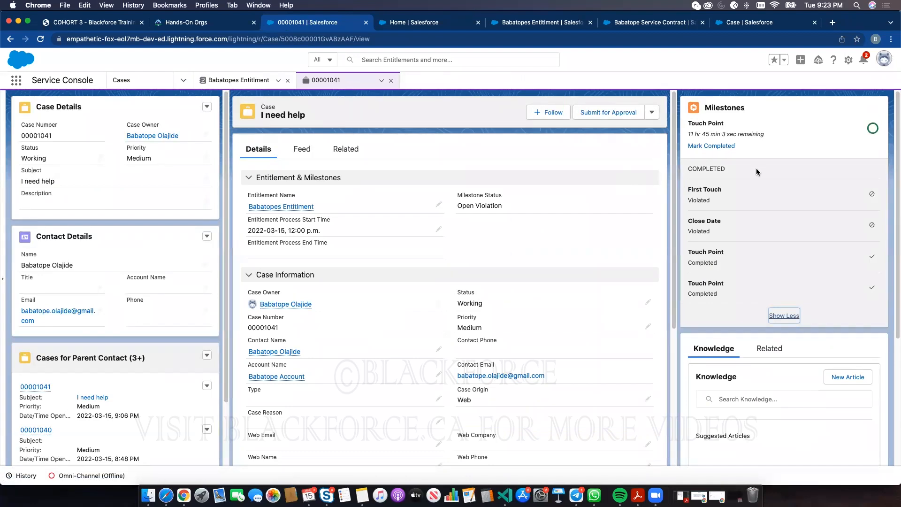
- Look through the entitlement, service contract and case browser tabs, ending on Salesforce Setup
left_click(561, 23)
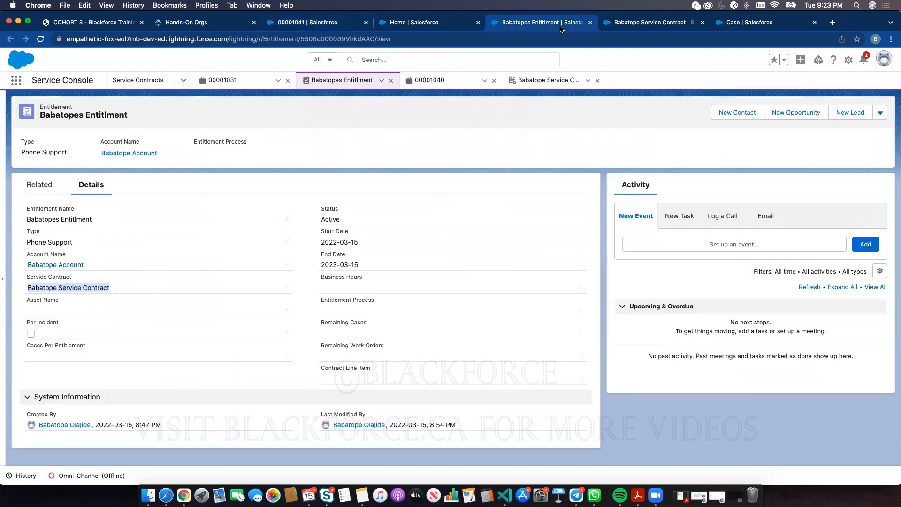
left_click(634, 23)
left_click(315, 24)
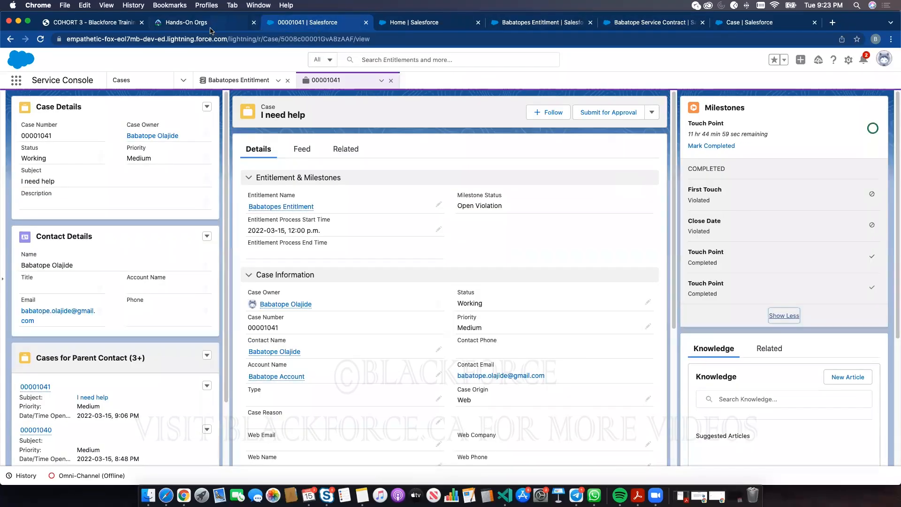
left_click(428, 24)
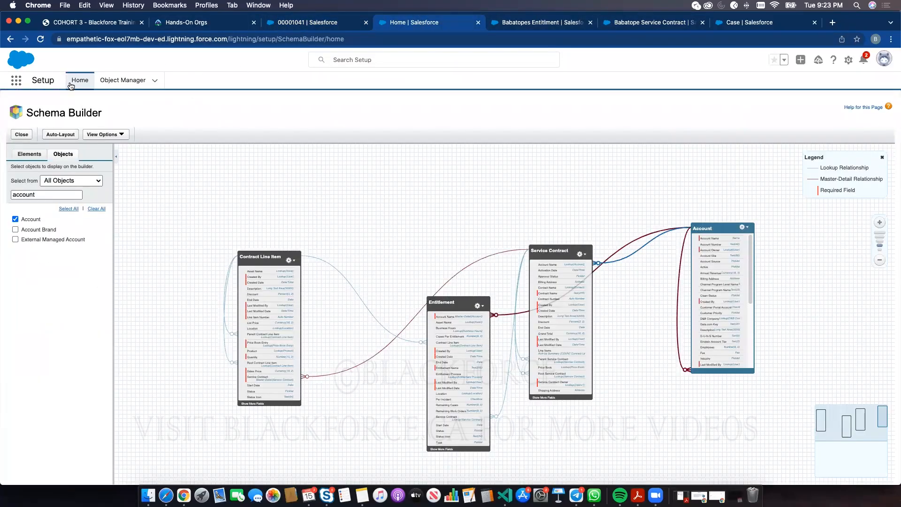
- Replace the Setup Quick Find search with 'mi'
left_click(71, 85)
double_click(58, 105)
type("mi")
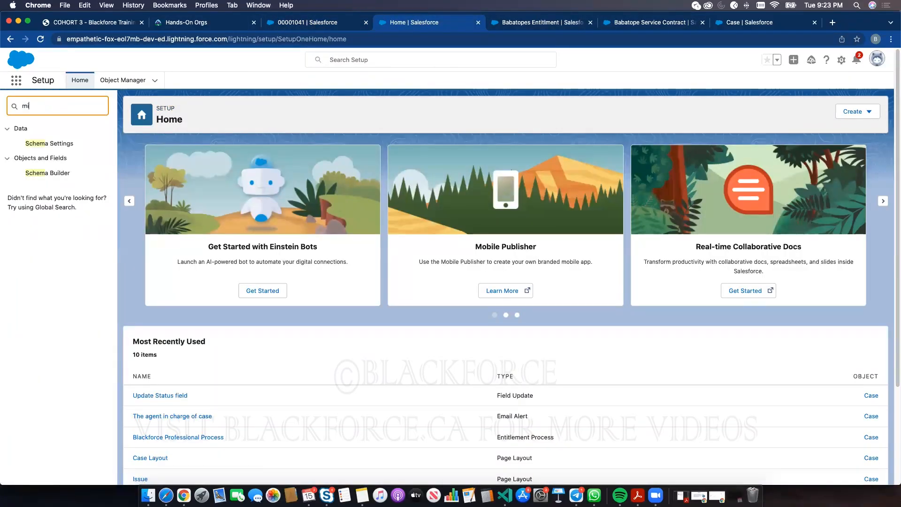
- Bring up the Day 6 training PDF's page 8 slide, Types of Milestones
left_click(71, 26)
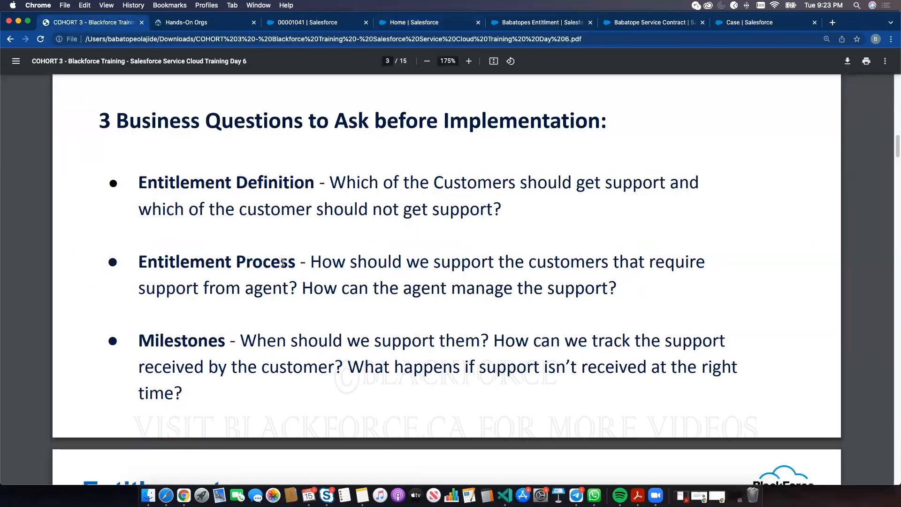
scroll(281, 262, "up", 15)
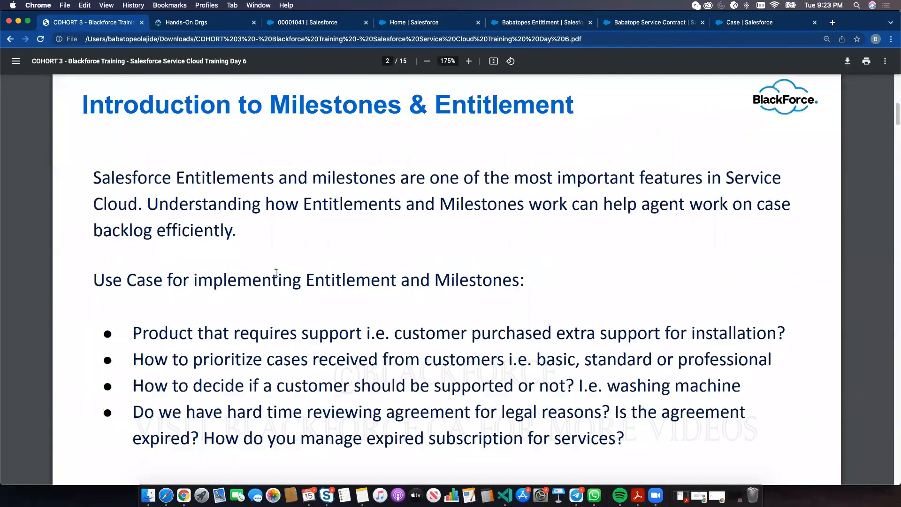
scroll(276, 273, "down", 20)
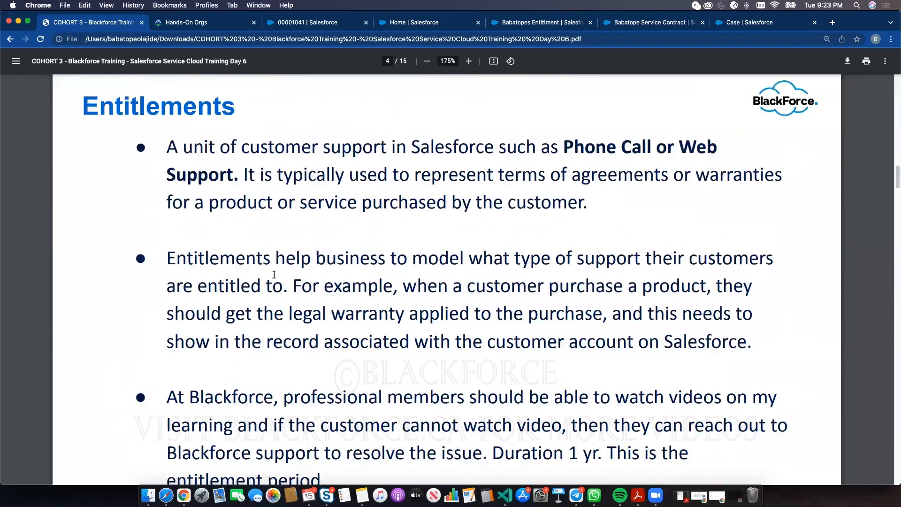
scroll(274, 274, "down", 20)
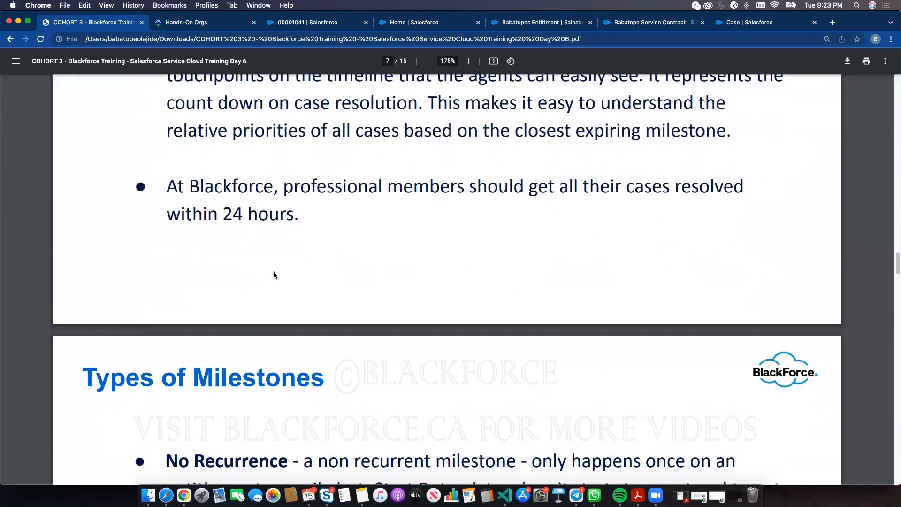
scroll(274, 272, "down", 5)
scroll(258, 246, "up", 2)
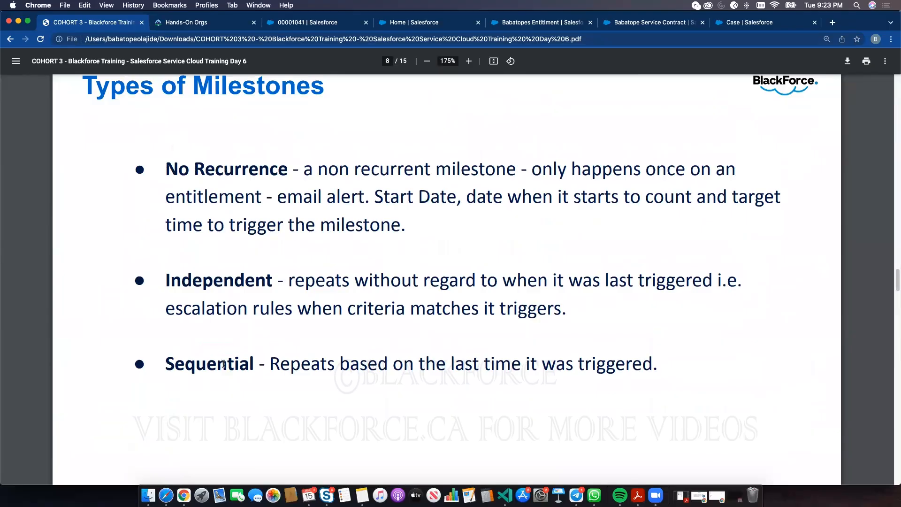
- Mark the I need help case's Touch Point milestone completed twice and dismiss the notification
left_click(291, 22)
left_click(710, 146)
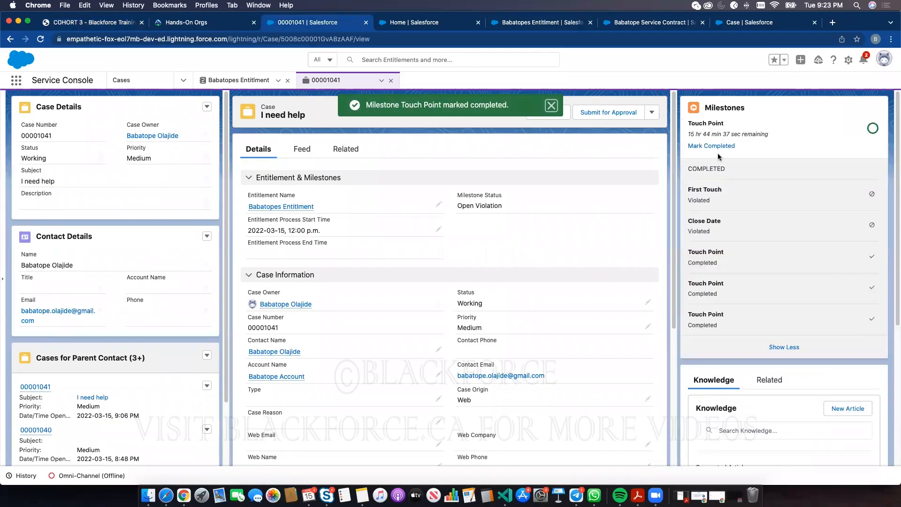
left_click(691, 146)
left_click(555, 104)
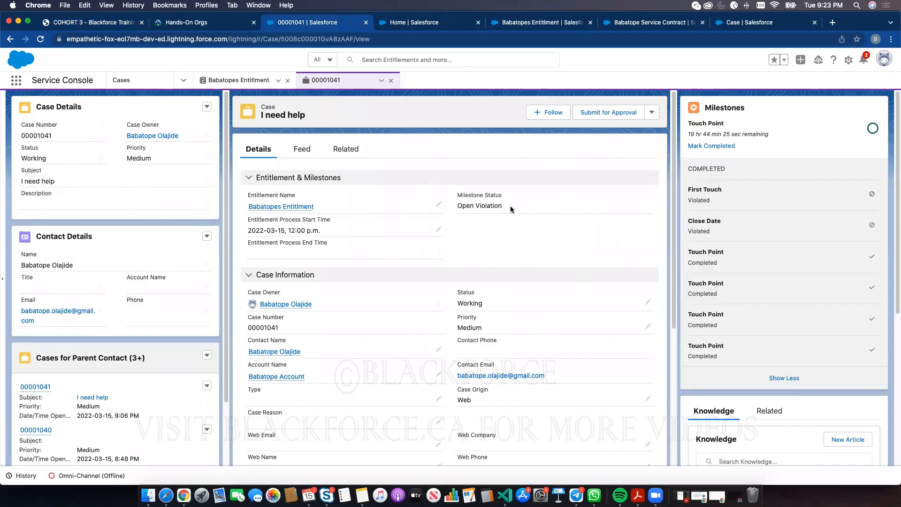
- Check the Issue with Login case, then highlight I need help's Open Violation milestone and open its entitlement
left_click(162, 82)
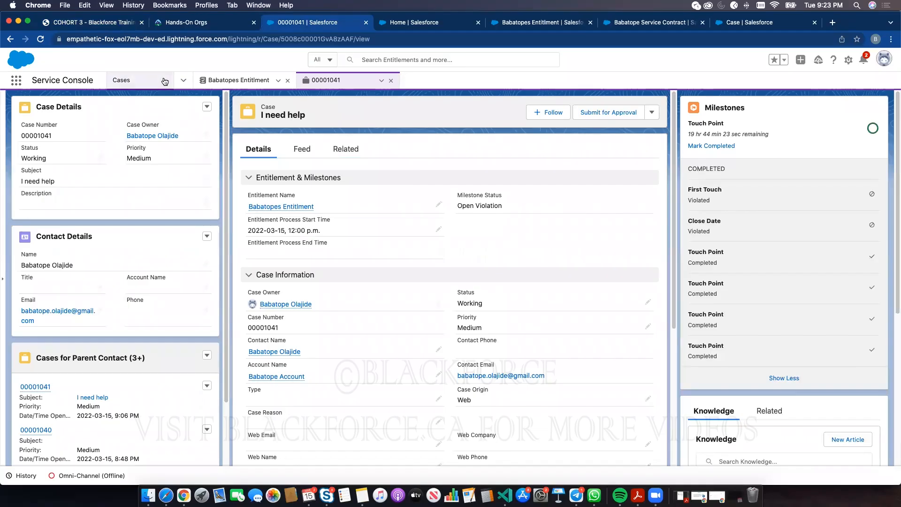
left_click(65, 252)
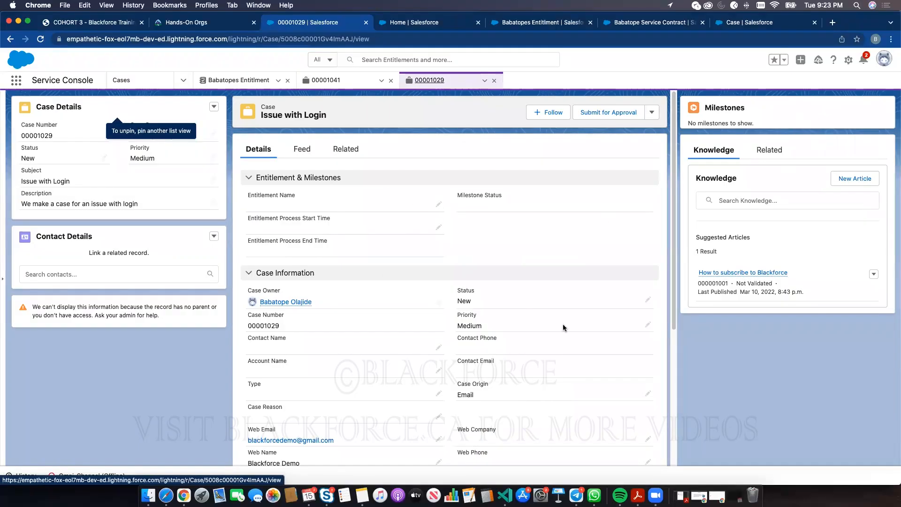
left_click(326, 80)
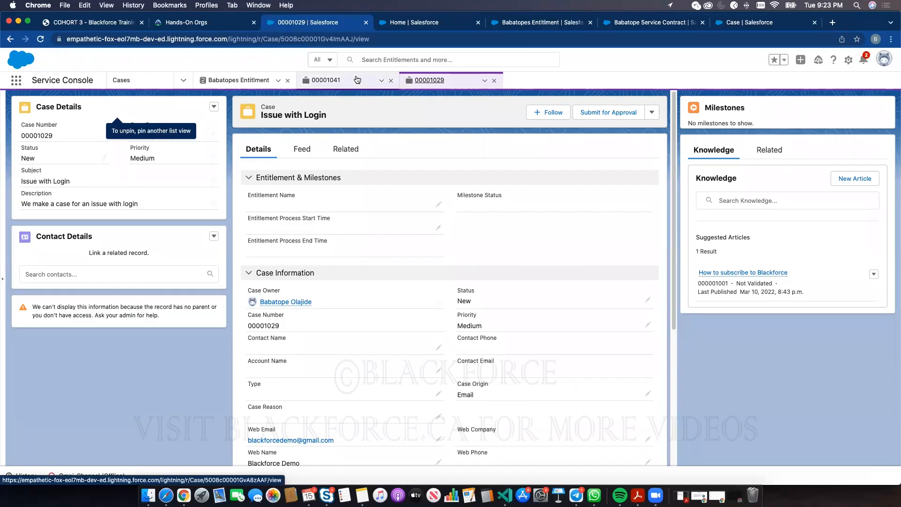
left_click_drag(457, 206, 539, 210)
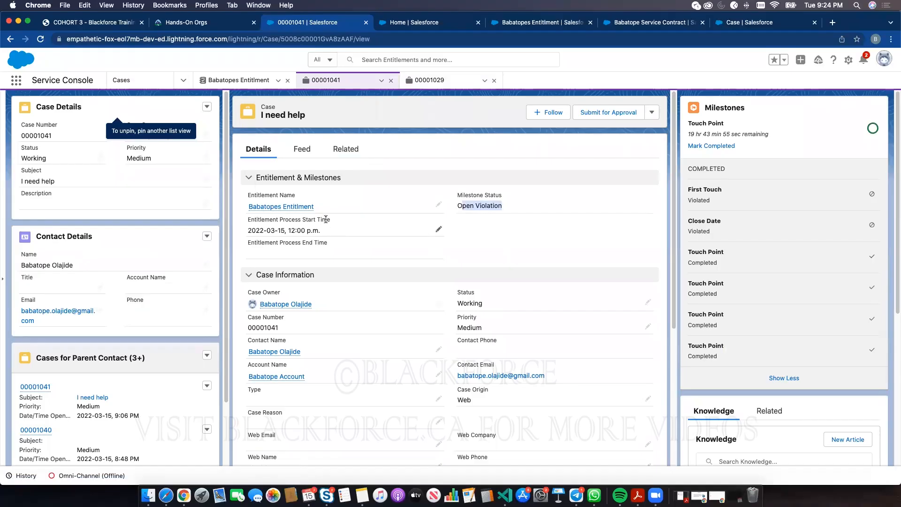
left_click(291, 208)
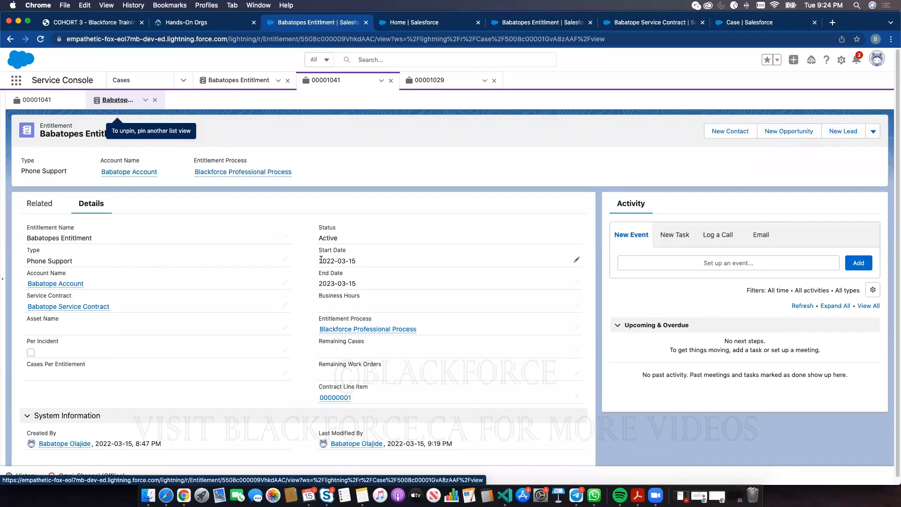
- Search 'en' in Setup Quick Find and open Entitlement Processes > Blackforce Professional Process
left_click(417, 22)
left_click(290, 21)
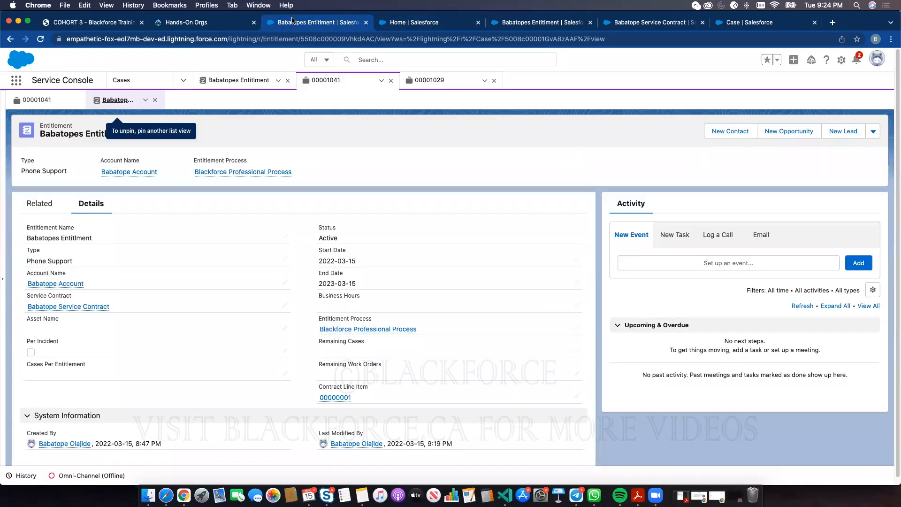
left_click(509, 28)
left_click(410, 24)
type("enti")
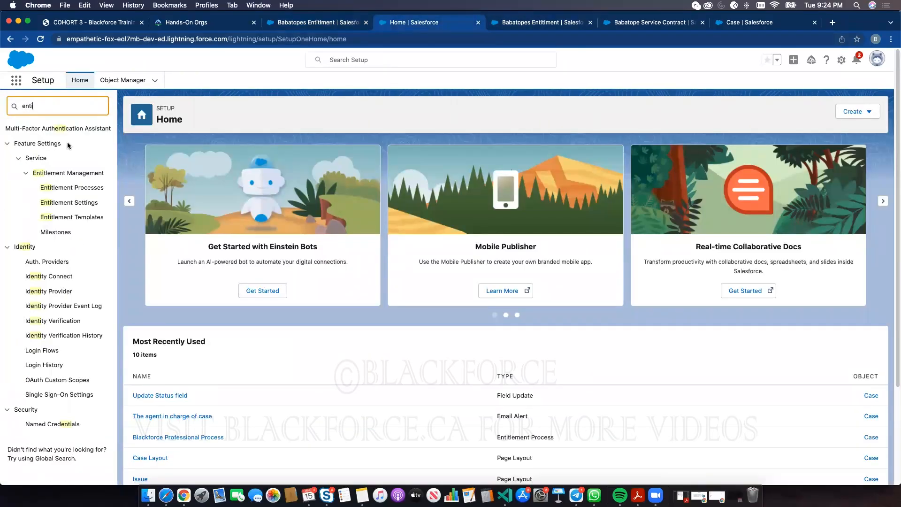
left_click(74, 188)
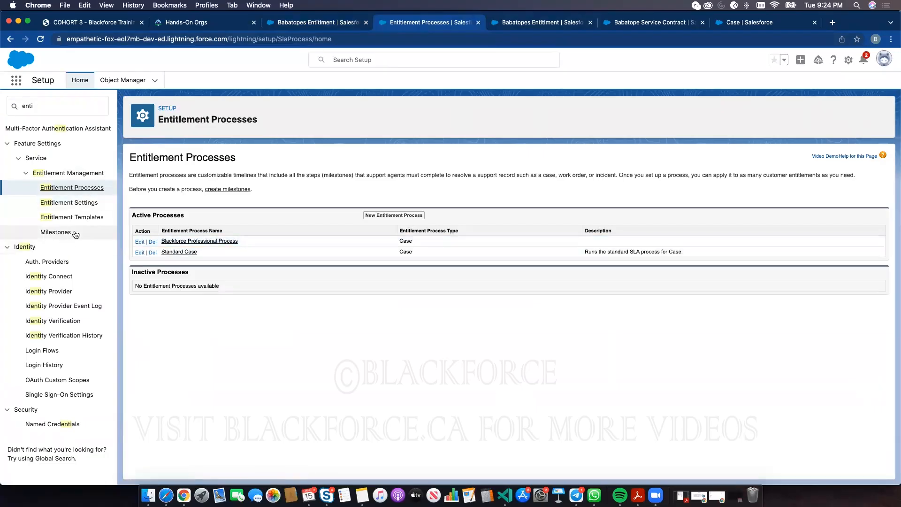
left_click(169, 242)
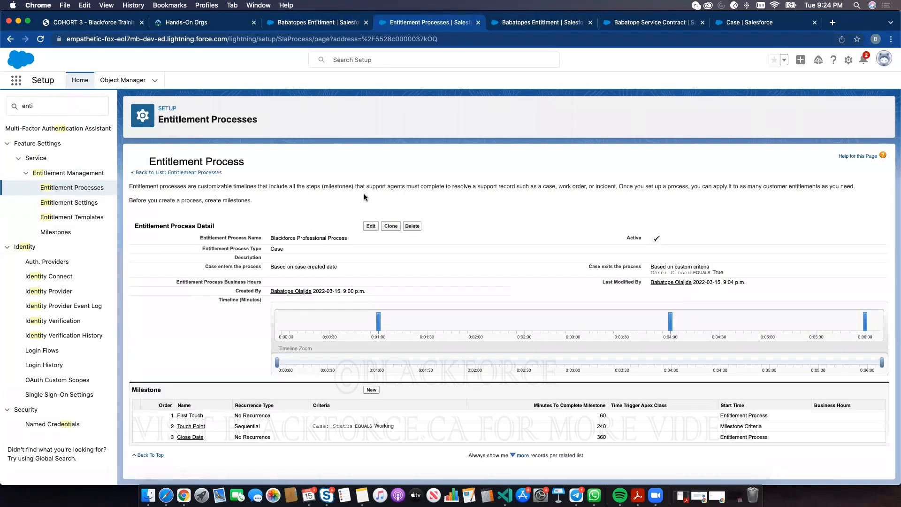
- Uncheck Active on Blackforce Professional Process and save it as inactive
left_click(370, 225)
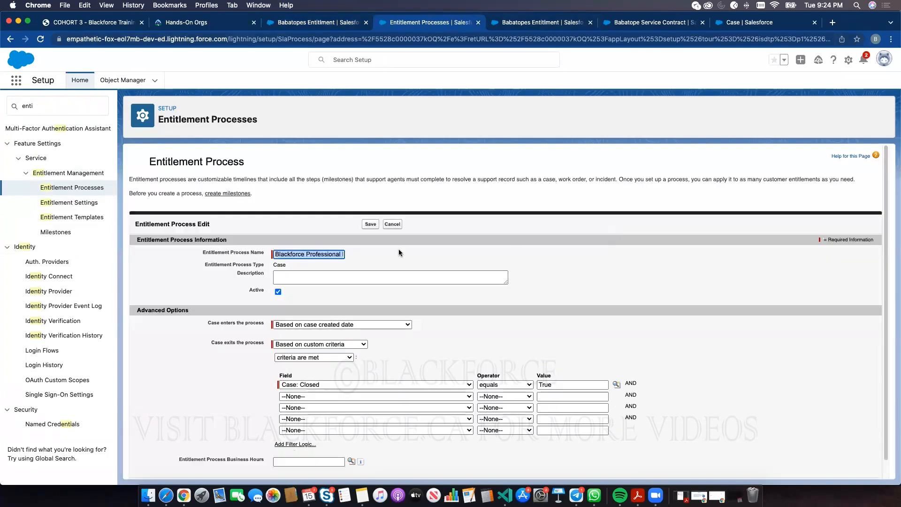
left_click(278, 292)
left_click(370, 224)
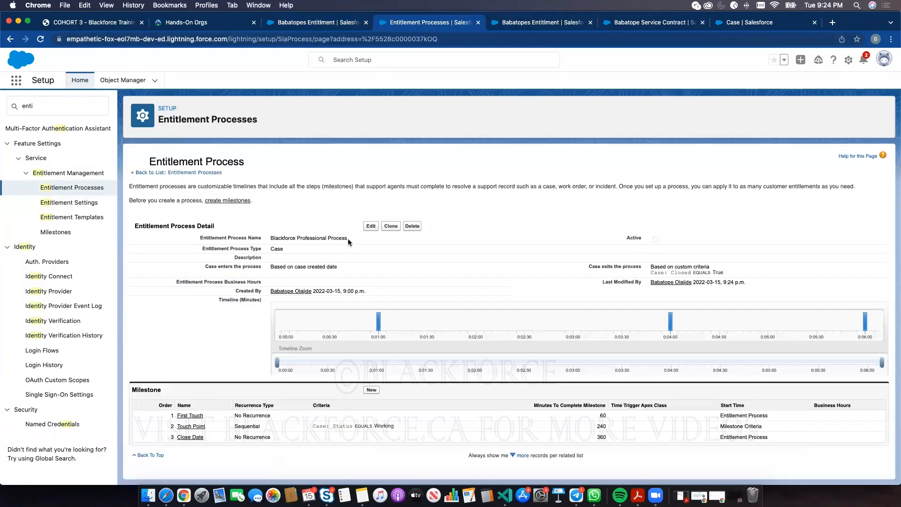
- Review the First Touch milestone and the milestones list, then return to Entitlement Processes
left_click(191, 416)
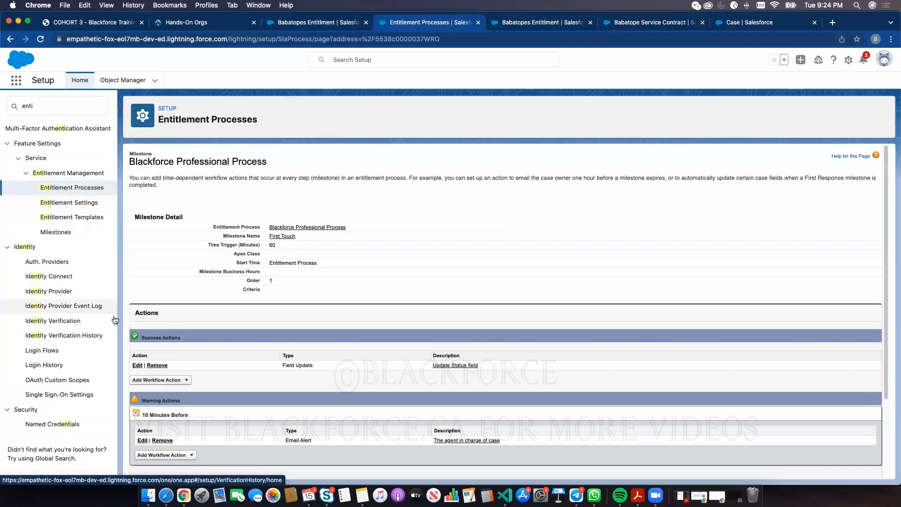
left_click(61, 232)
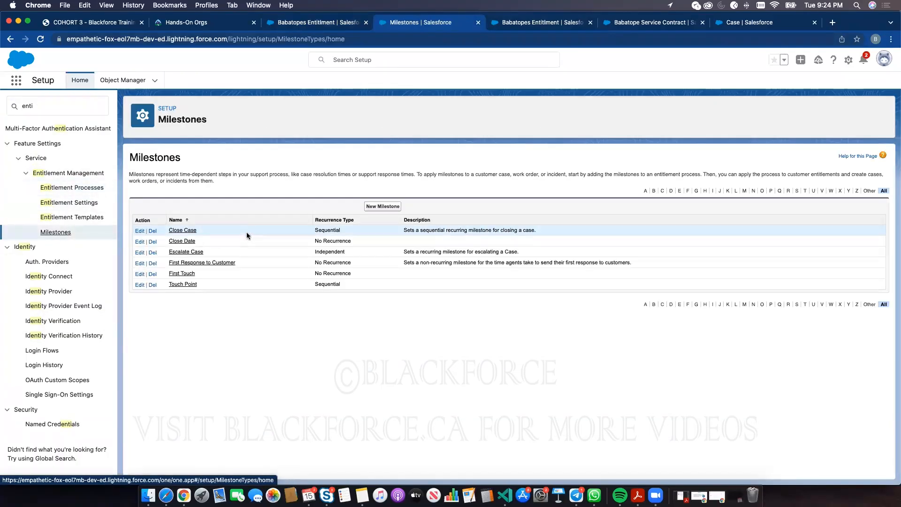
left_click(140, 274)
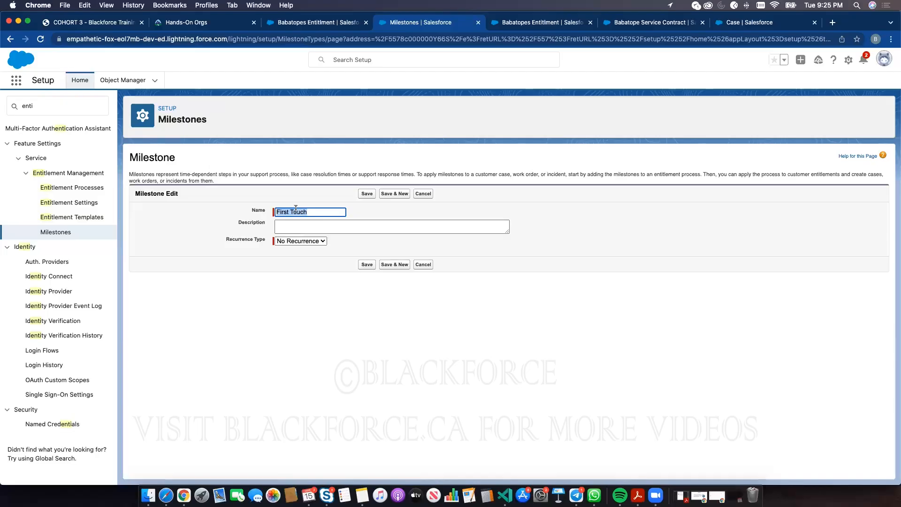
left_click(65, 187)
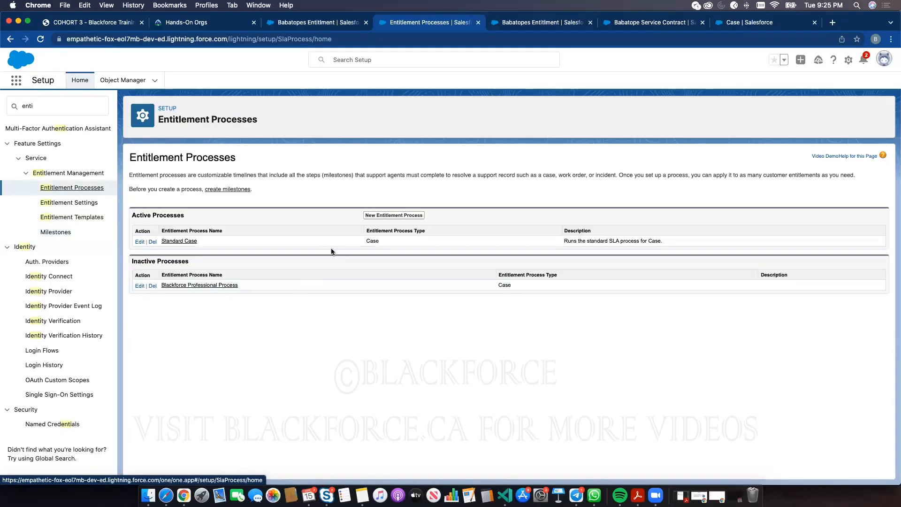
- Look at the Blackforce Professional Process's First Touch milestone, then go back to the processes list
left_click(167, 286)
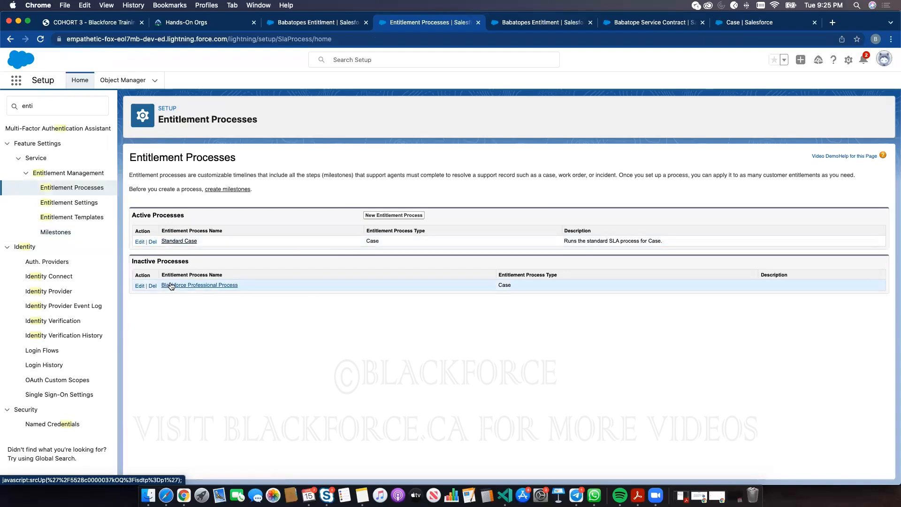
left_click(192, 416)
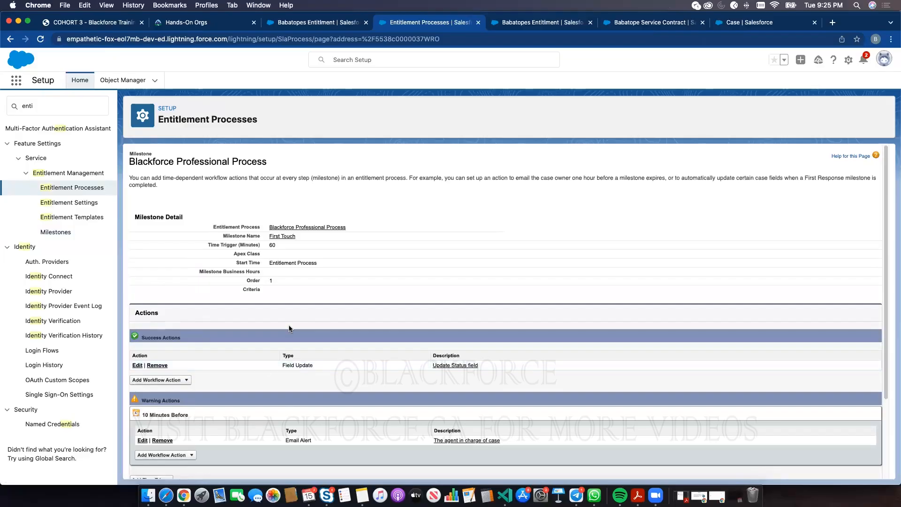
left_click(72, 187)
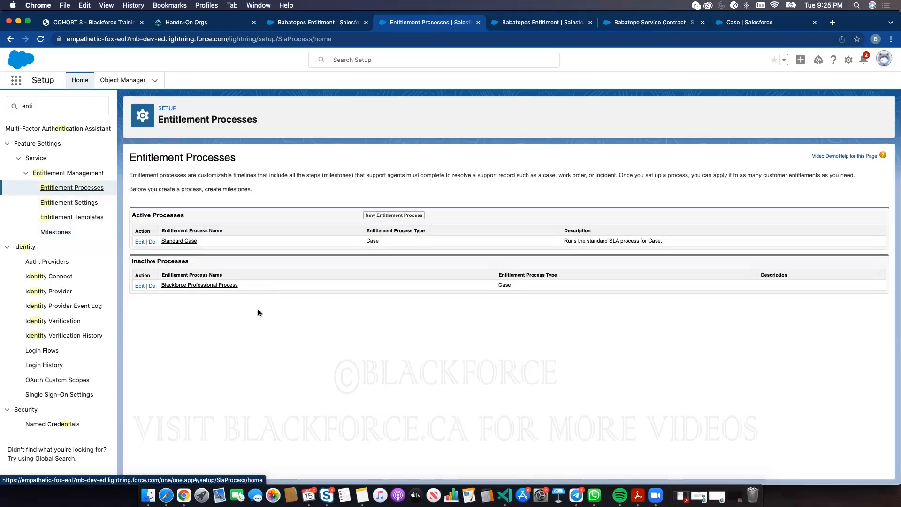
- Check Active on the inactive Blackforce Professional Process and save it
left_click(179, 284)
left_click(371, 225)
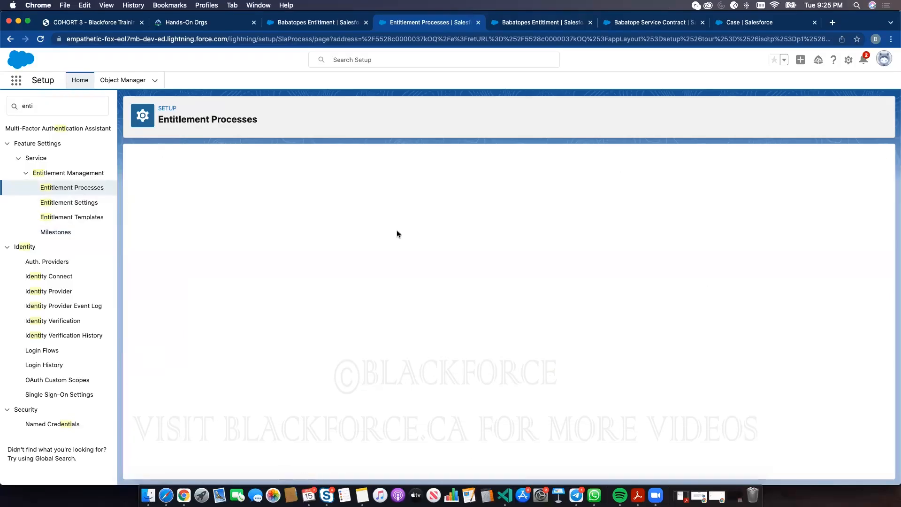
left_click(278, 292)
left_click(370, 224)
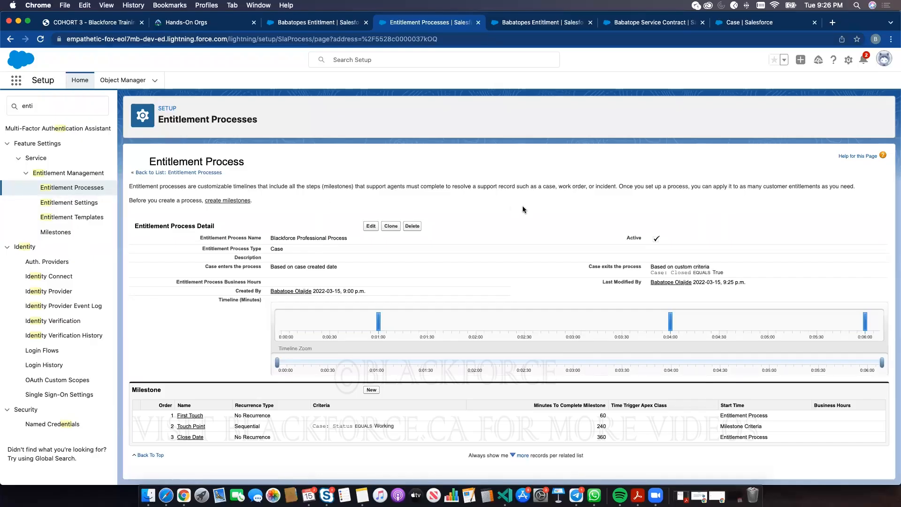
- Close the Babatopes Entitlment subtab to get back to case 00001041
left_click(308, 23)
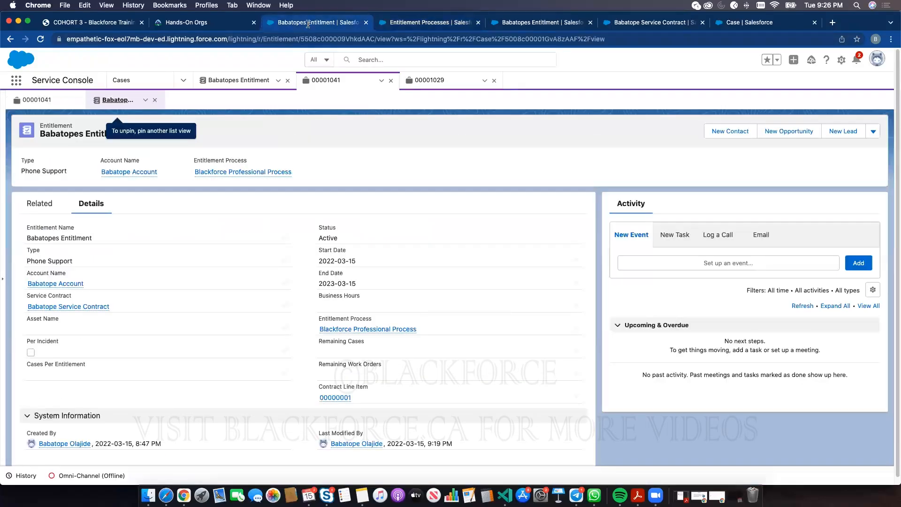
left_click(155, 100)
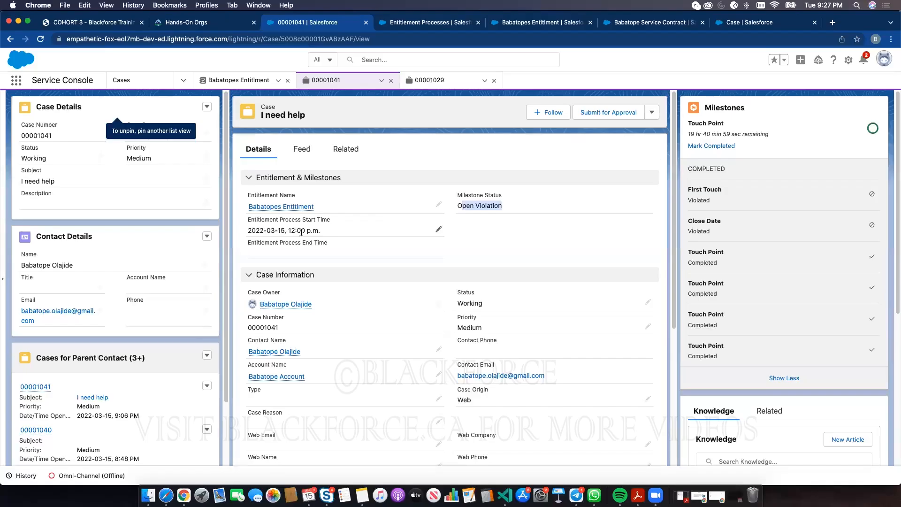
- From the case's entitlement, view the Type options including Web Support, then open Blackforce Professional Process
left_click(286, 207)
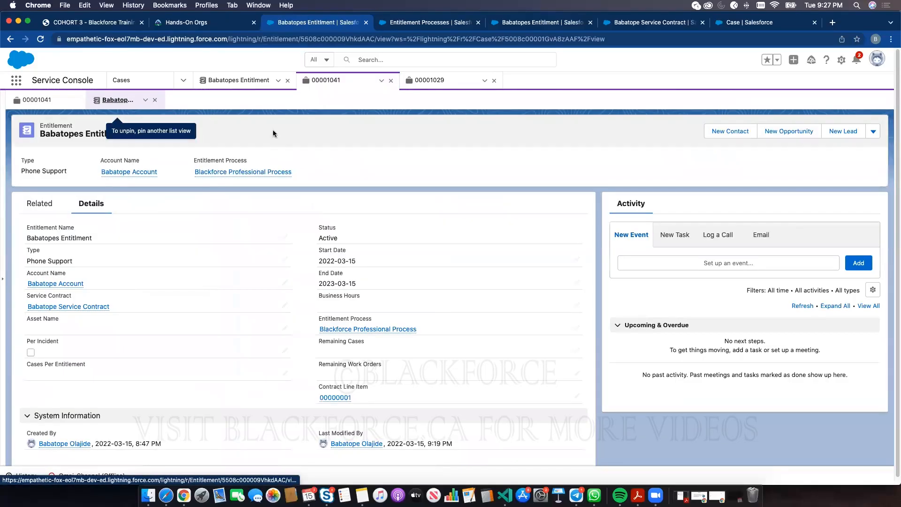
mouse_move(112, 175)
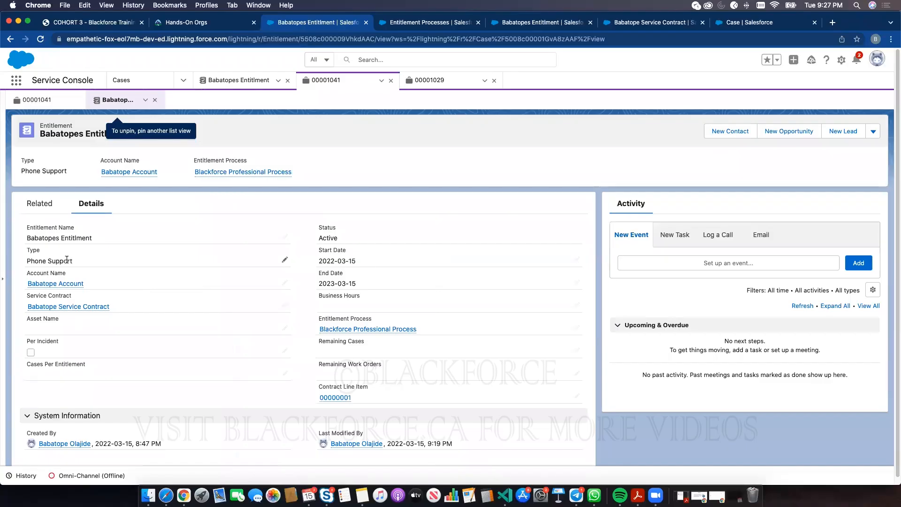
left_click(284, 260)
left_click(117, 261)
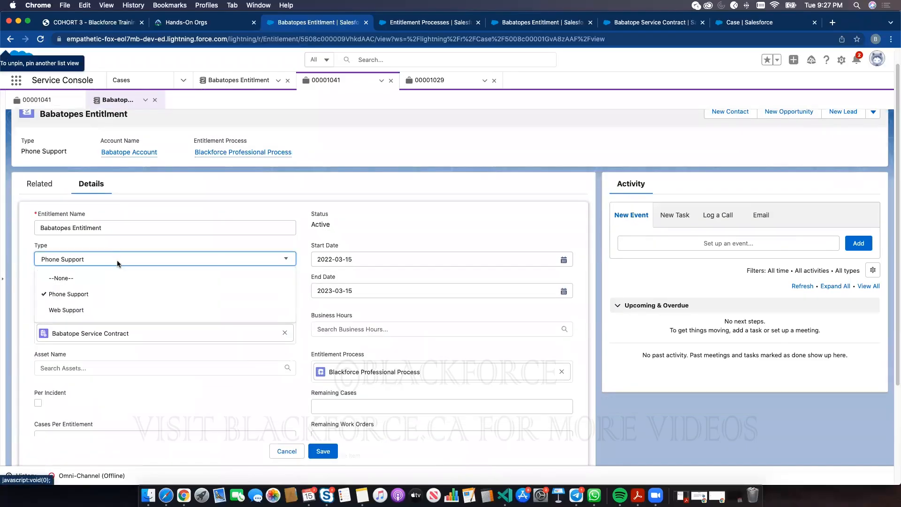
left_click(280, 452)
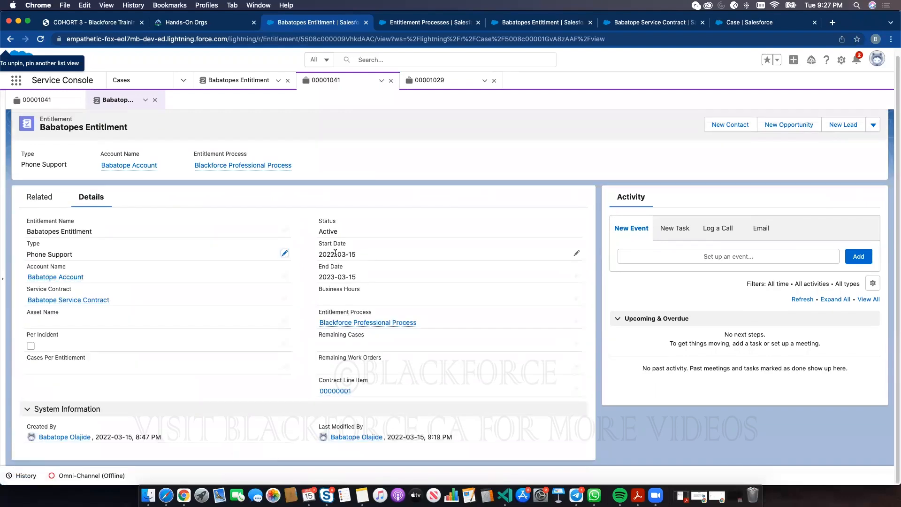
double_click(332, 232)
left_click(345, 324)
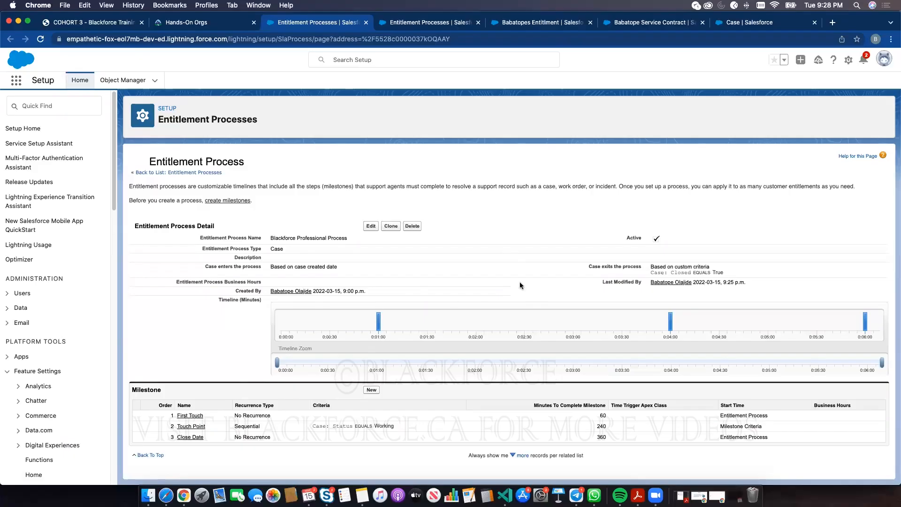
- Review the First Touch milestone's success actions and violation actions
left_click(191, 416)
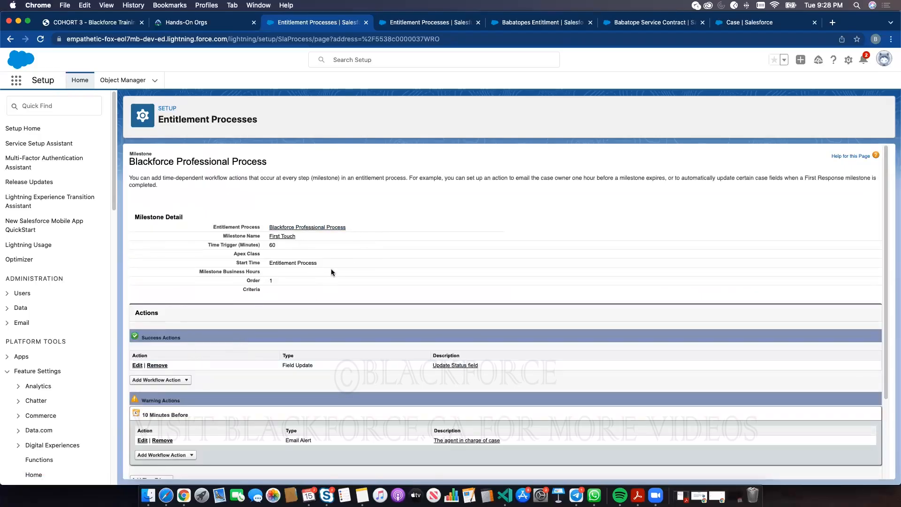
triple_click(153, 341)
scroll(193, 414, "down", 2)
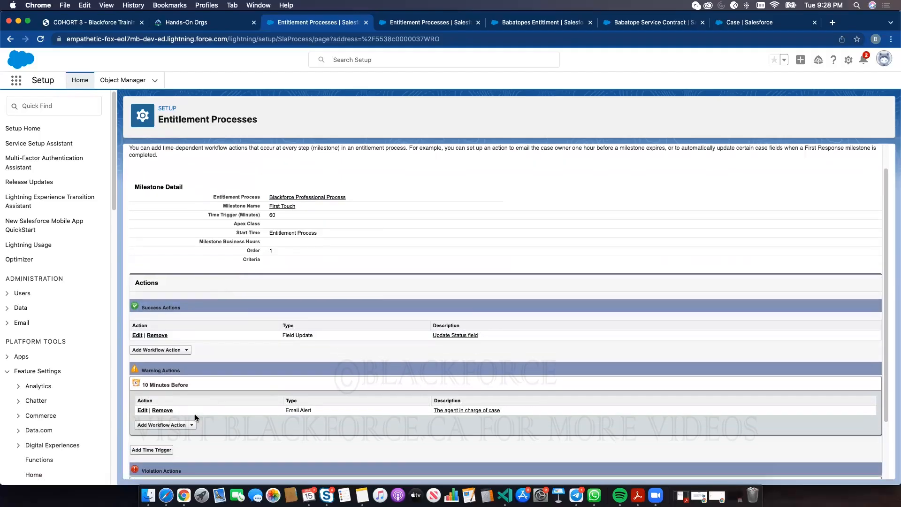
scroll(195, 414, "down", 3)
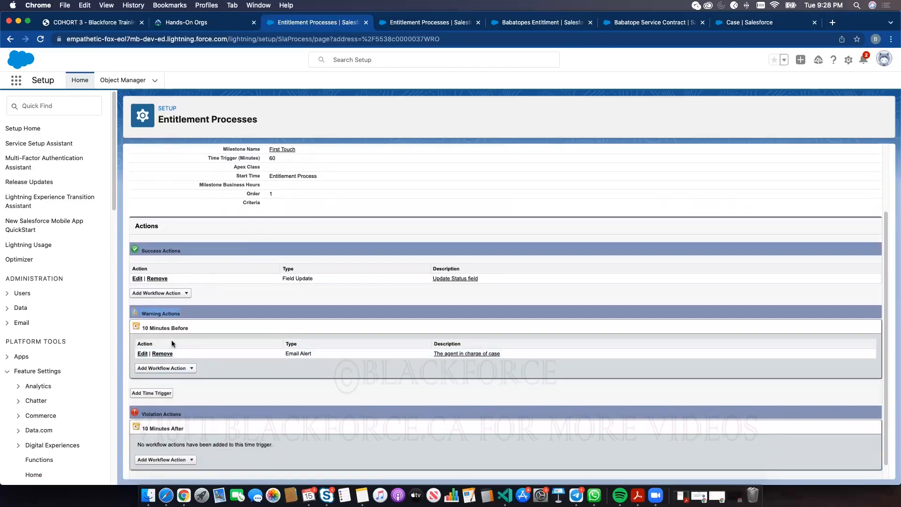
scroll(170, 395, "down", 1)
triple_click(157, 399)
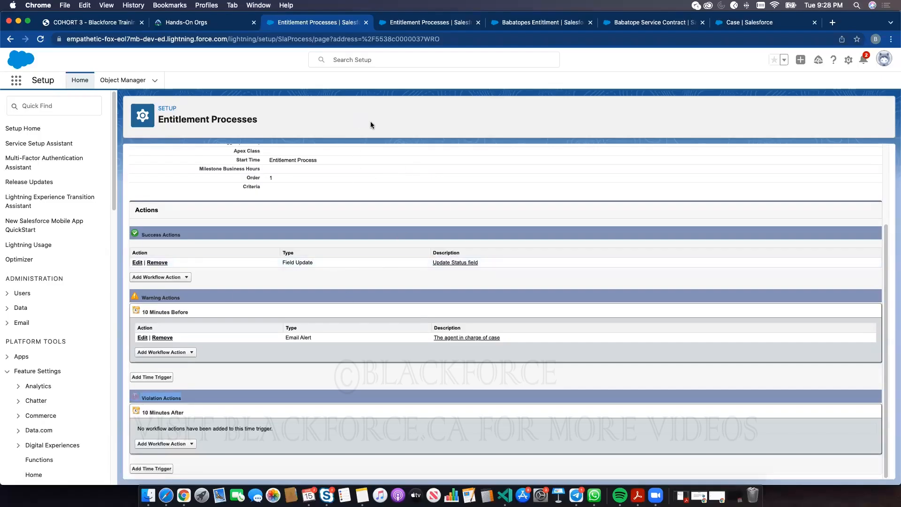
- Search Google for 'service cloud' from the browser's address bar
left_click(409, 23)
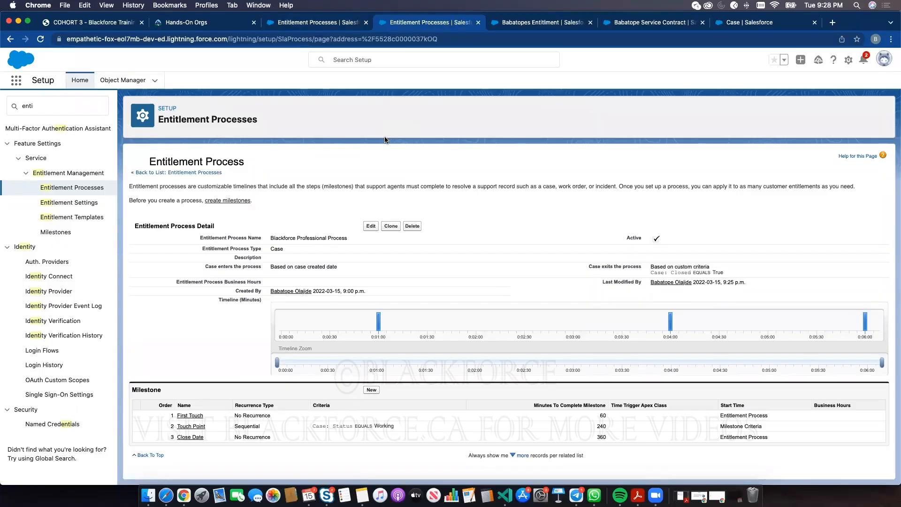
left_click(739, 23)
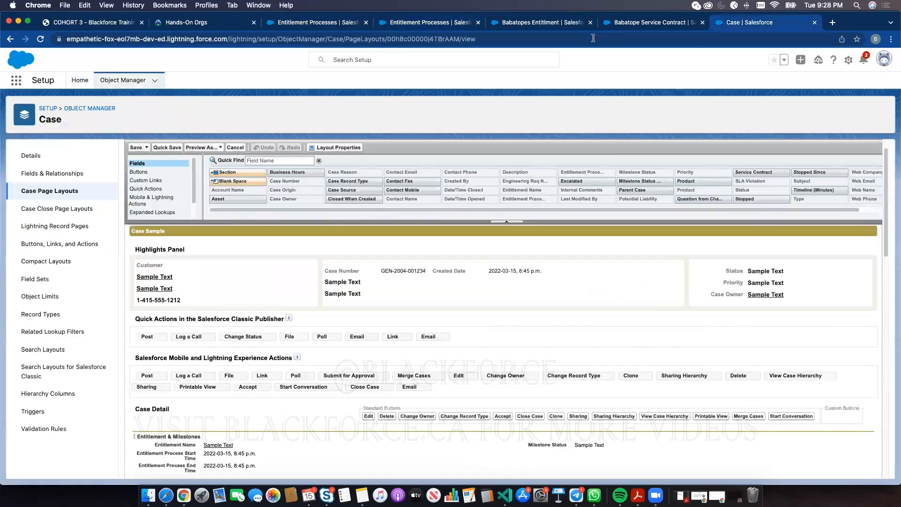
left_click(593, 39)
type("serv")
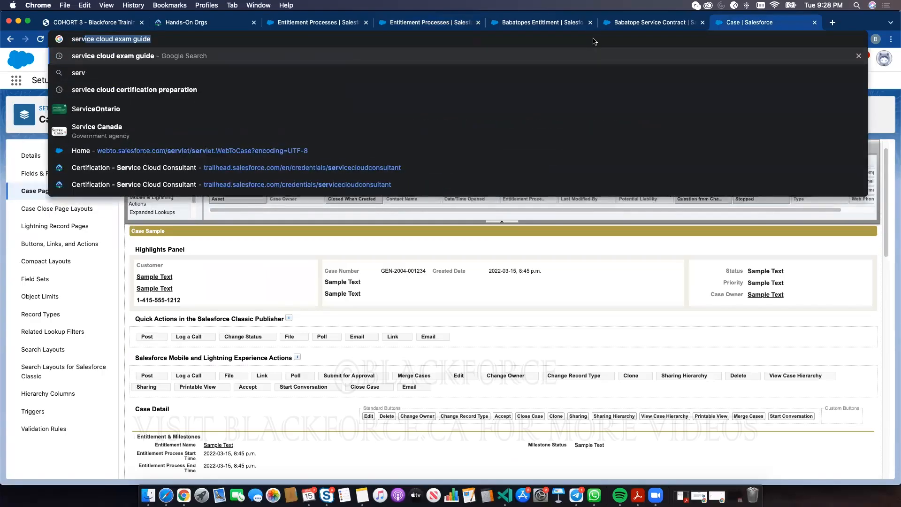
type("ice cloud")
key("Return")
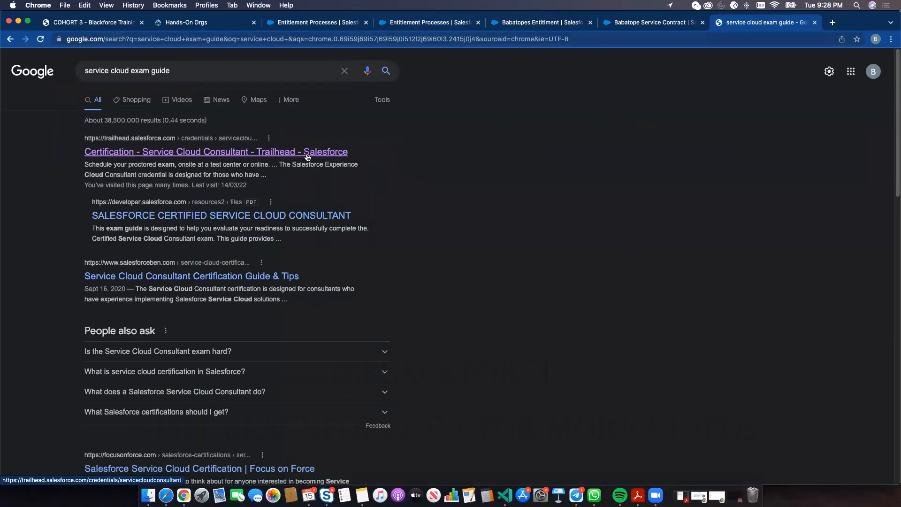
- Open Trailhead's Service Cloud Consultant exam guide and scroll down to its Exam Outline
left_click(307, 155)
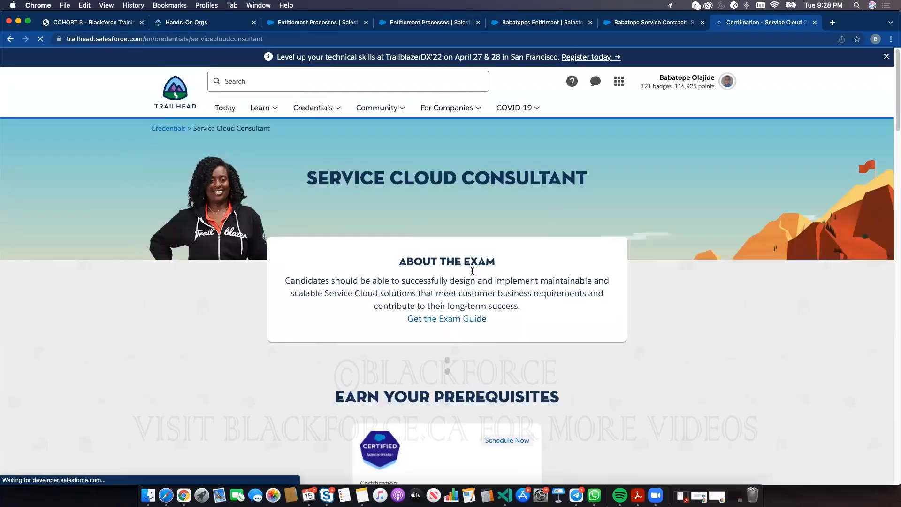
left_click(476, 318)
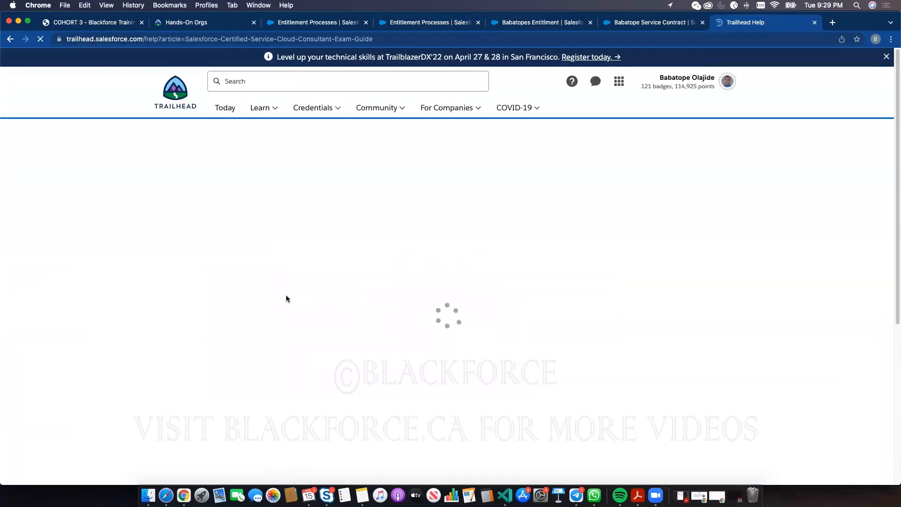
scroll(286, 301, "down", 10)
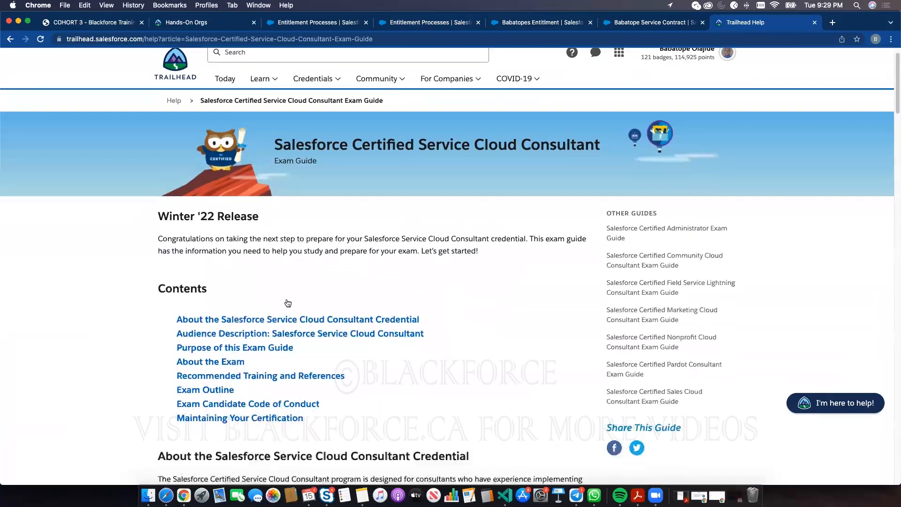
scroll(286, 301, "down", 15)
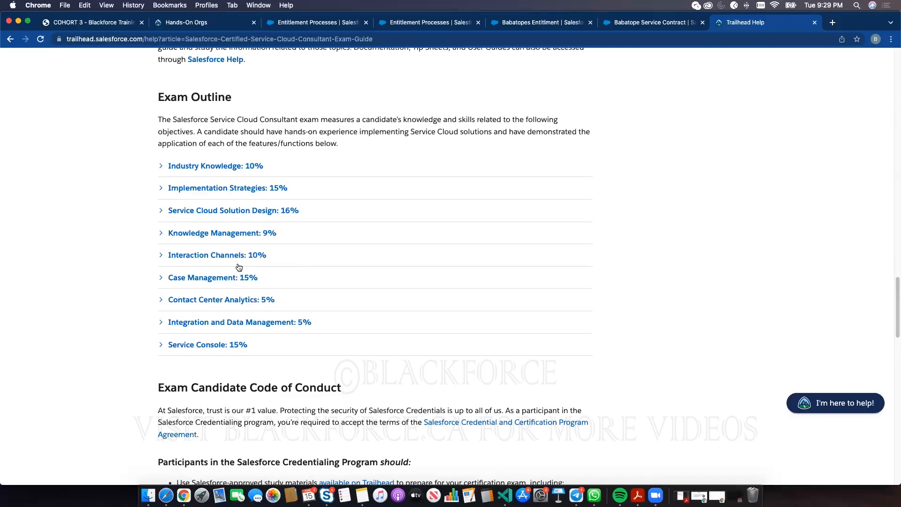
- Expand Interaction Channels (10%), noting social media, then expand Service Cloud Solution Design (16%)
left_click(163, 255)
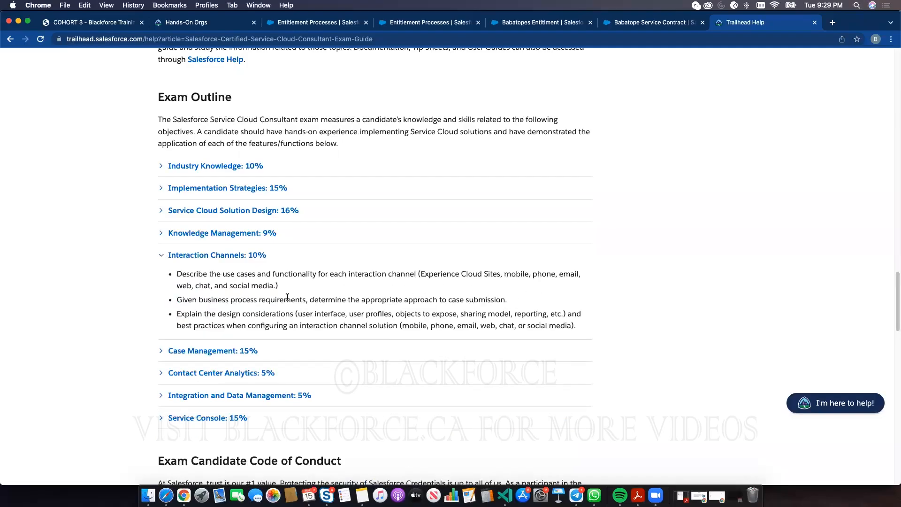
left_click_drag(275, 286, 235, 285)
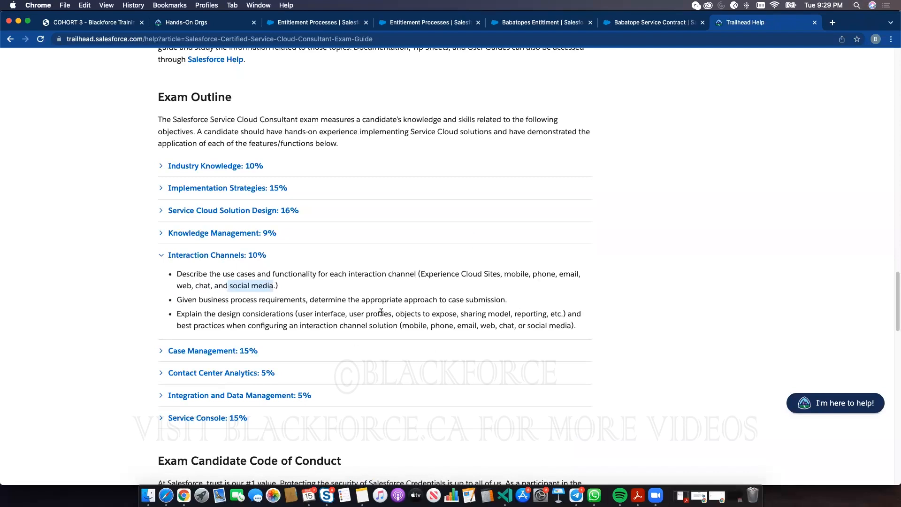
left_click(311, 294)
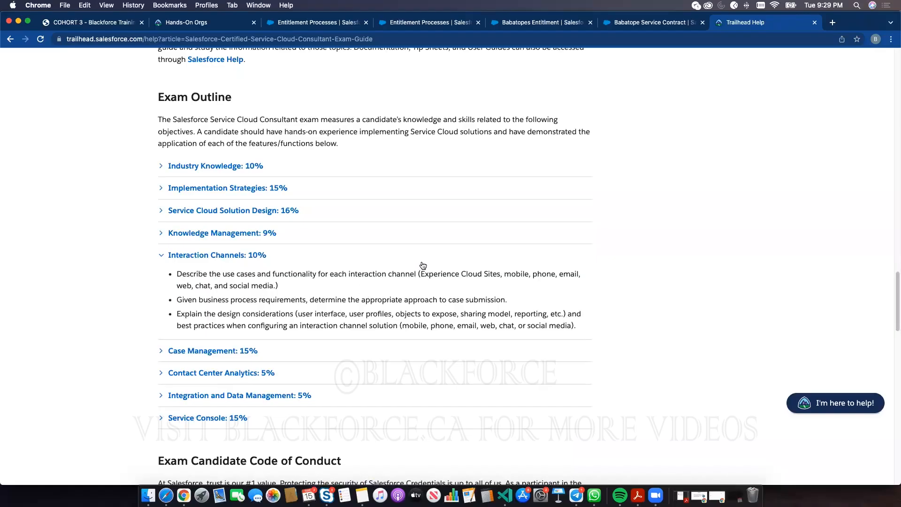
scroll(359, 283, "down", 2)
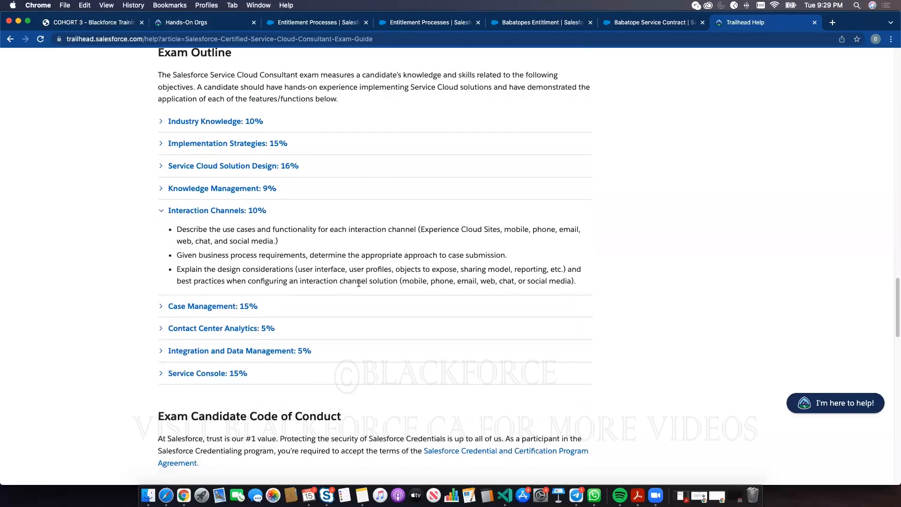
left_click(163, 167)
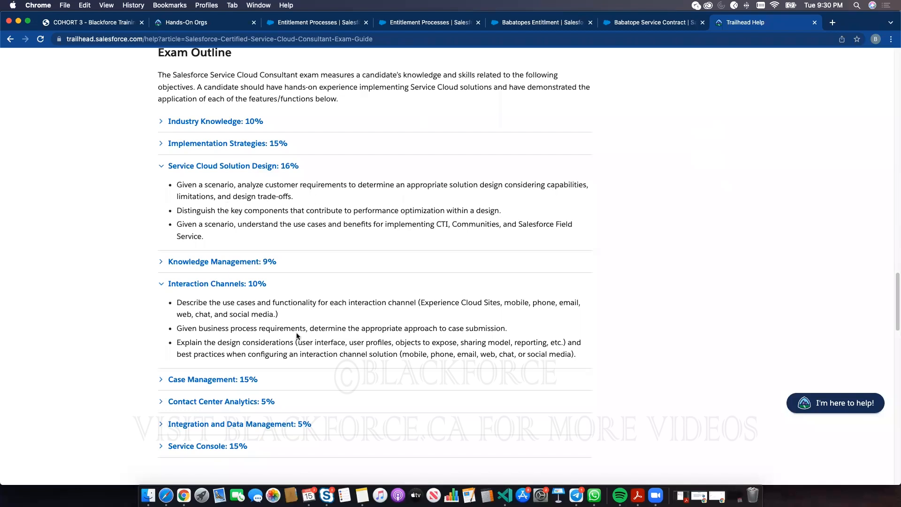
left_click(162, 403)
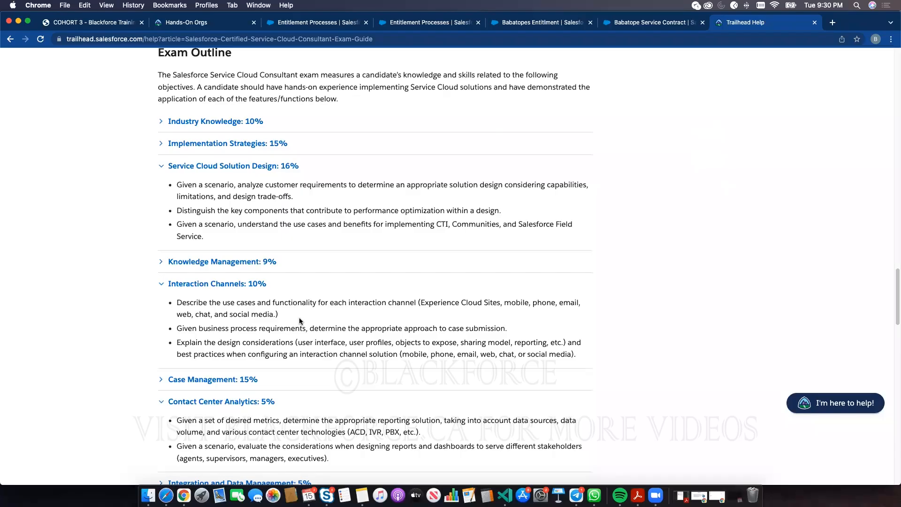
scroll(299, 318, "down", 5)
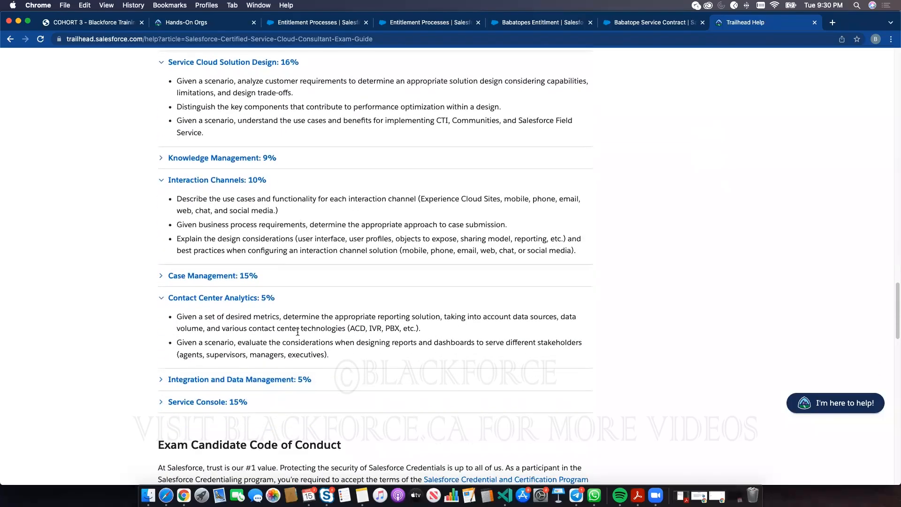
scroll(257, 376, "up", 3)
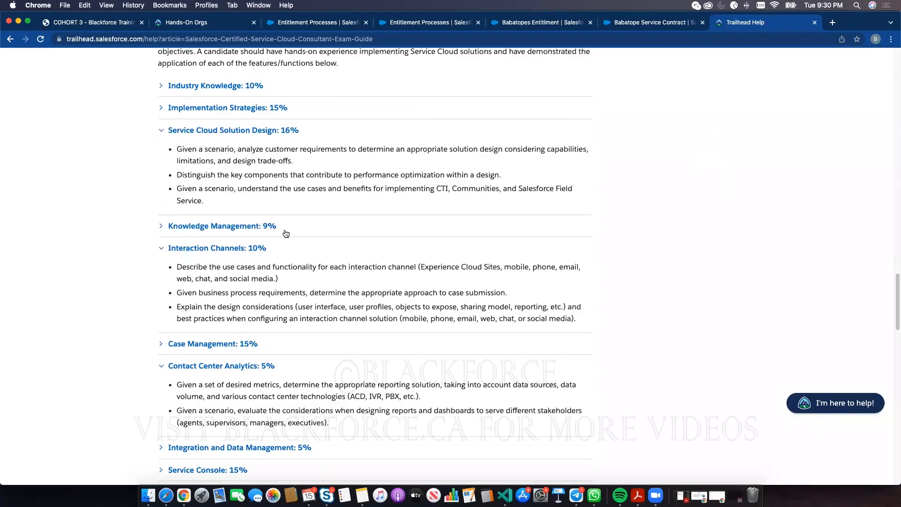
scroll(352, 262, "up", 1)
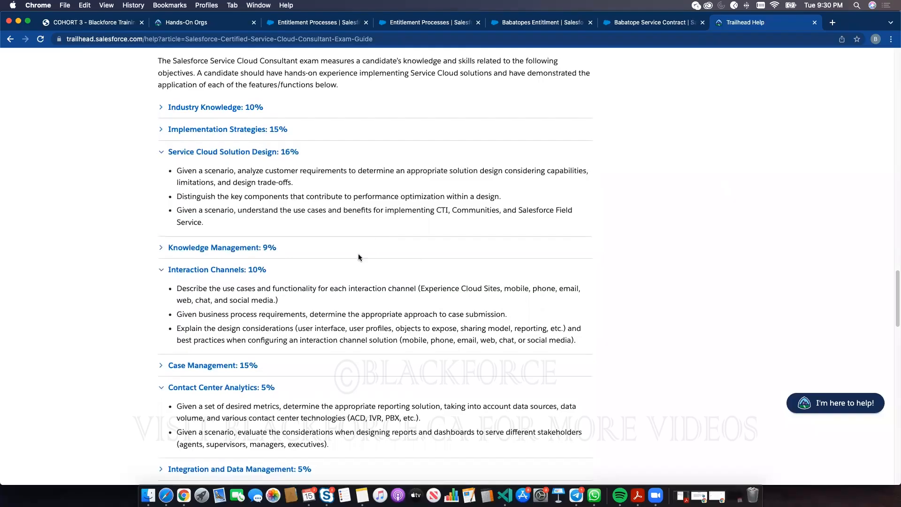
scroll(359, 257, "down", 1)
scroll(359, 302, "down", 1)
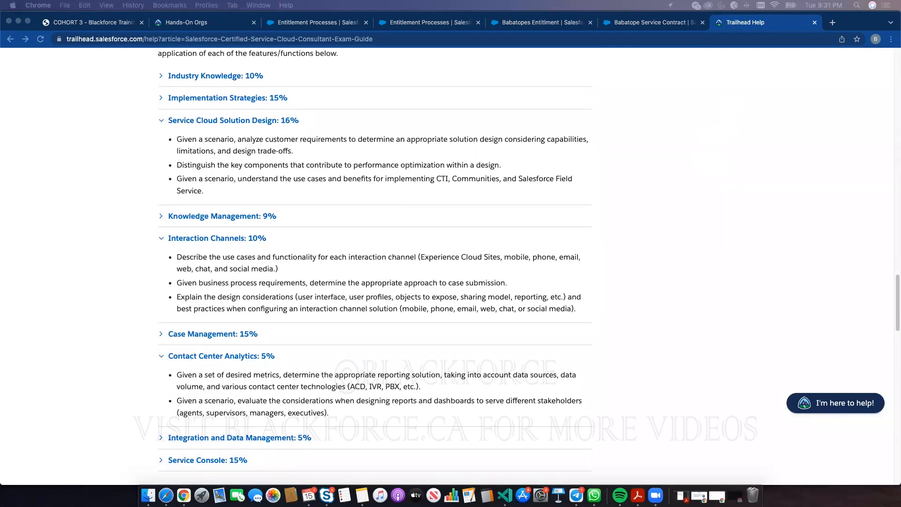
left_click(594, 495)
left_click_drag(365, 32, 0, 103)
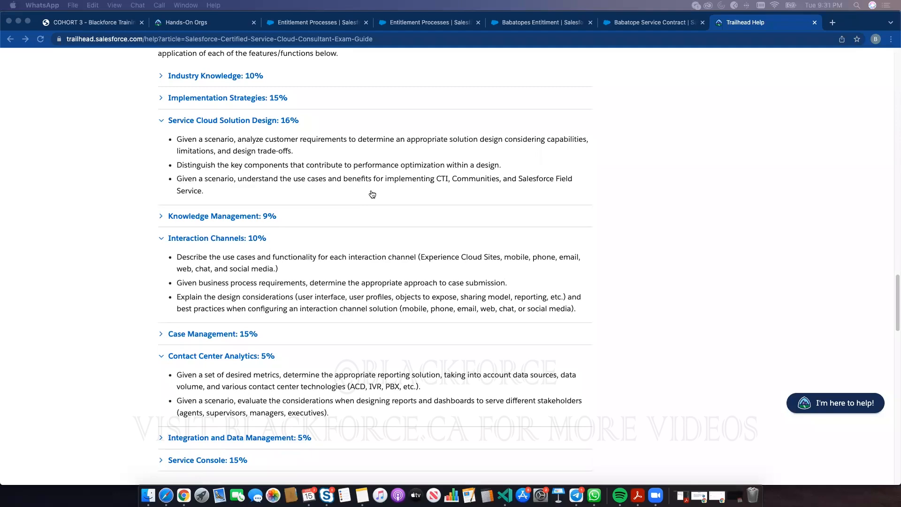
- Load blackforce.ca in a new tab by typing 'blackfor' and accepting the suggestion
left_click(832, 22)
type("blackfor")
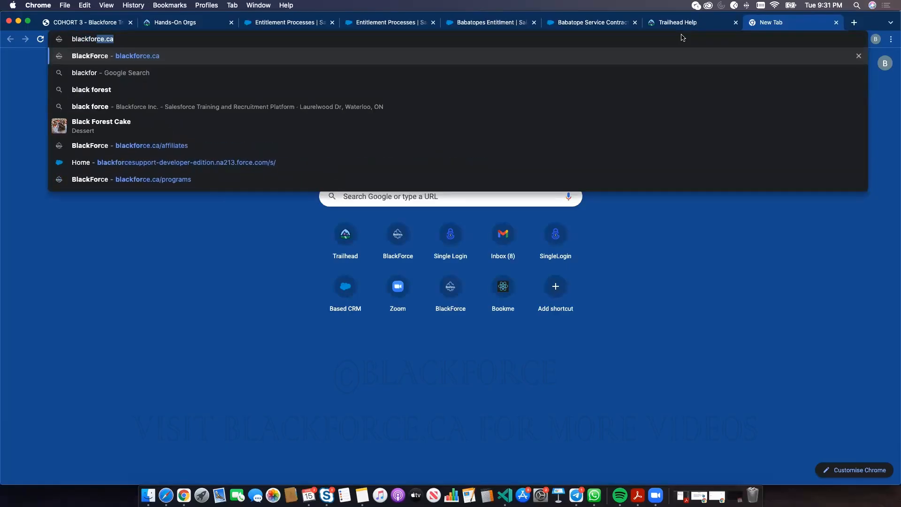
key("Return")
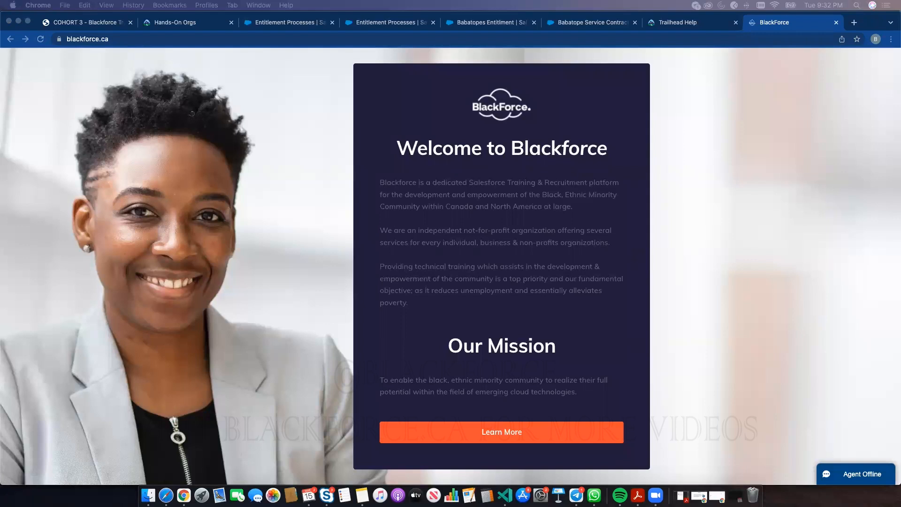
- Move the Google Forms window onto this display and maximize it
left_click_drag(470, 1, 420, 17)
double_click(421, 20)
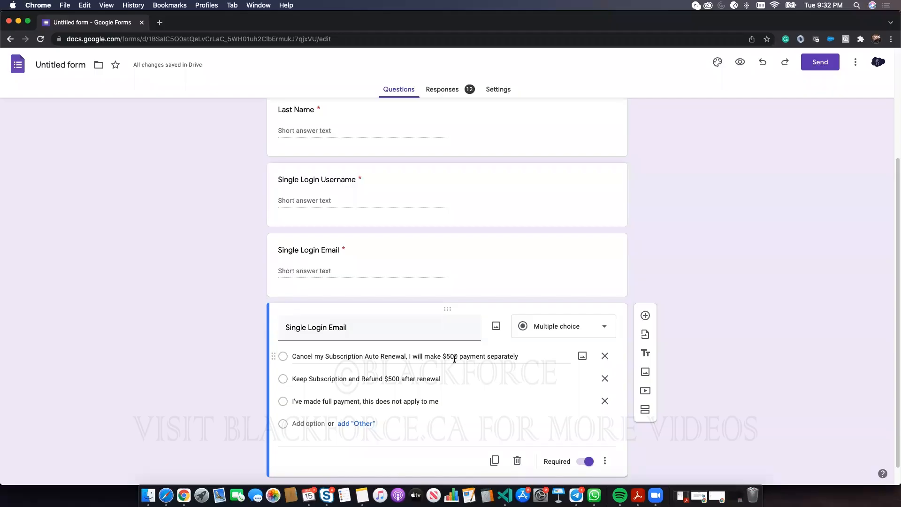
- In a new tab, load affiliates.blackforce.ca/subscription from 'affilia' and scroll down the plans
left_click(160, 22)
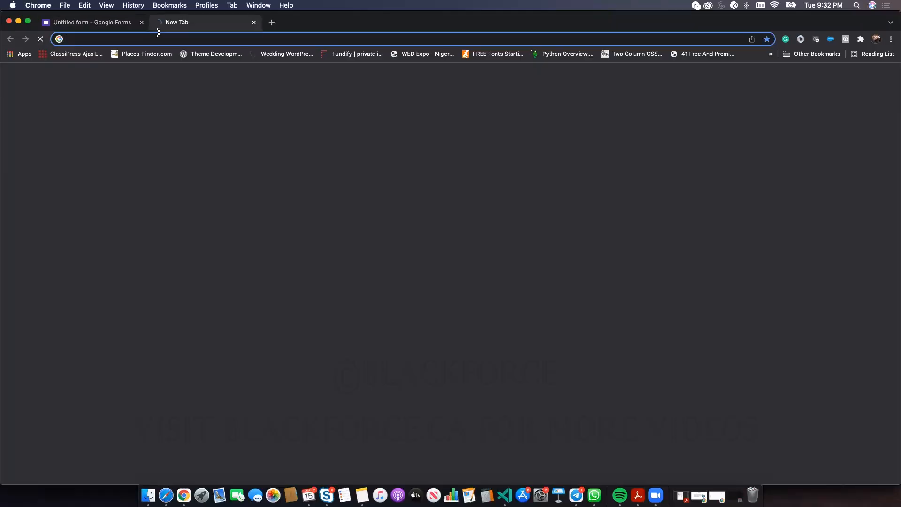
type("affilia")
key("Down")
key("Down")
key("Down")
key("Down")
key("Down")
key("Down")
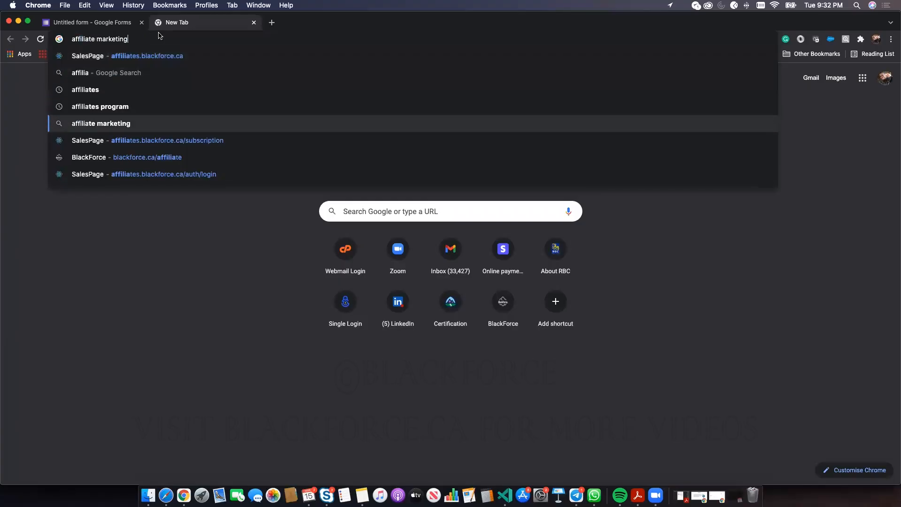
key("Return")
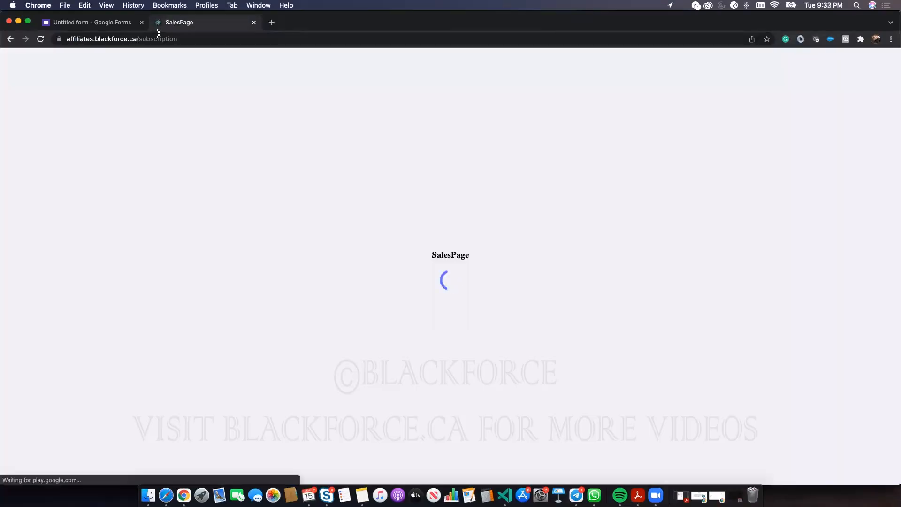
left_click(148, 37)
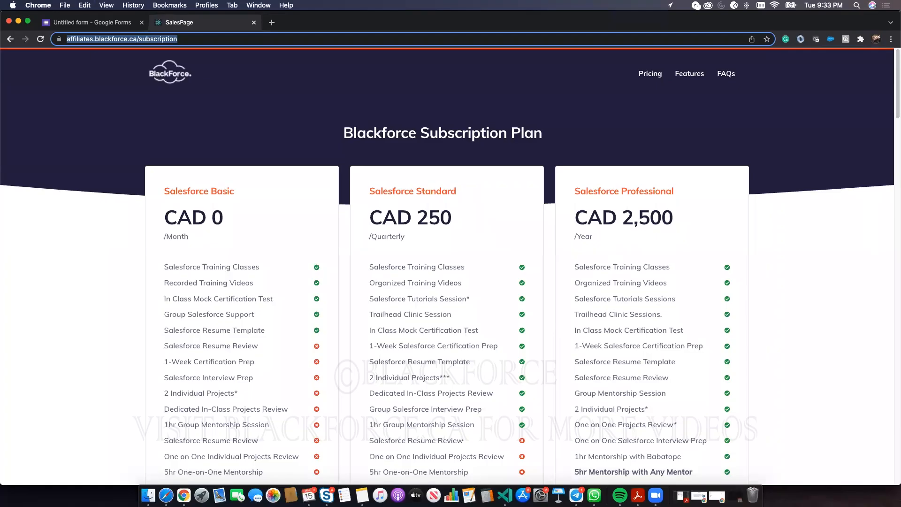
scroll(569, 209, "down", 3)
scroll(565, 204, "down", 2)
- Open and close the Salesforce Professional sign-up form, then return to the Google Forms tab
left_click(656, 370)
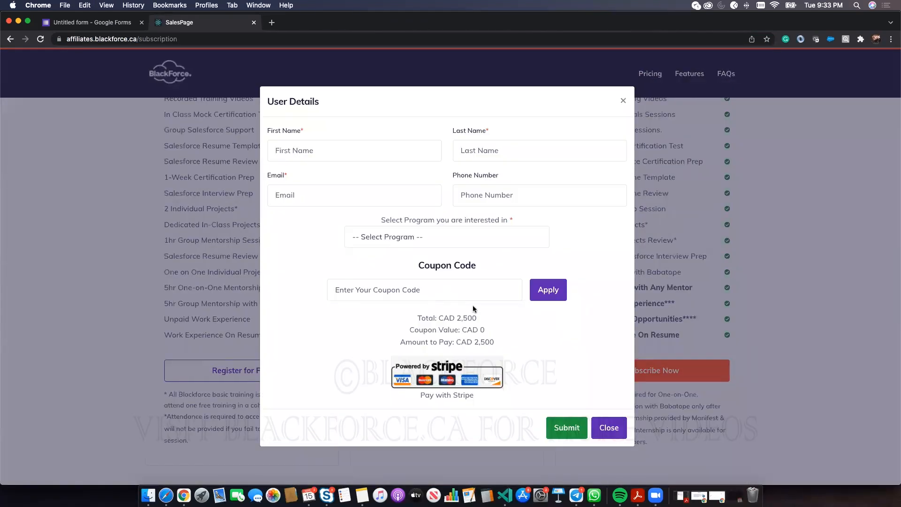
left_click(840, 210)
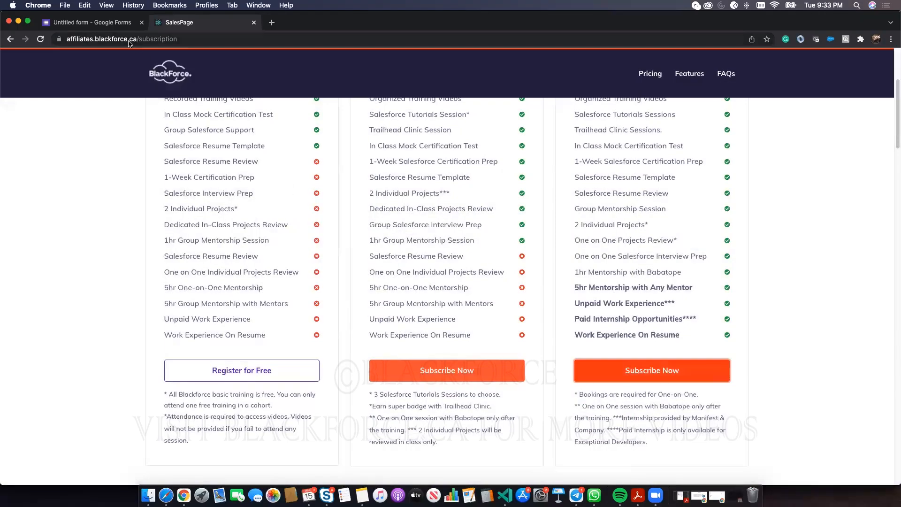
left_click(115, 23)
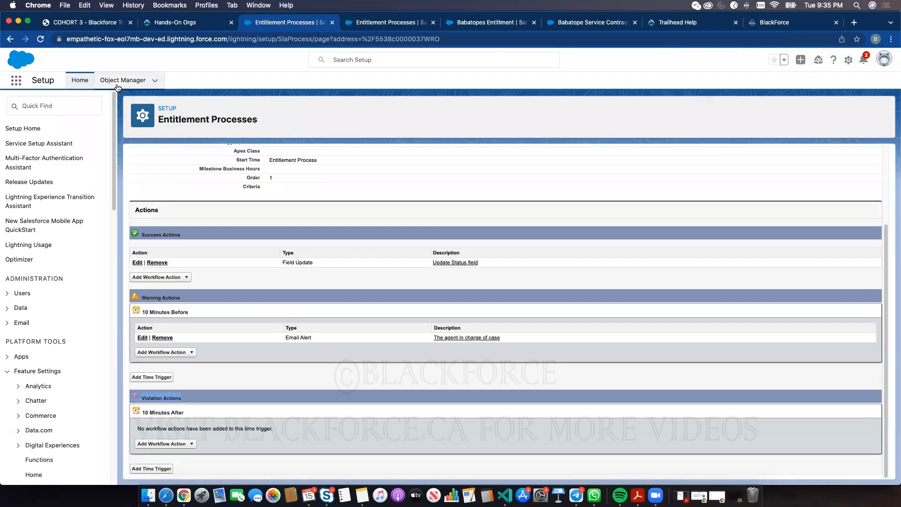
left_click(368, 25)
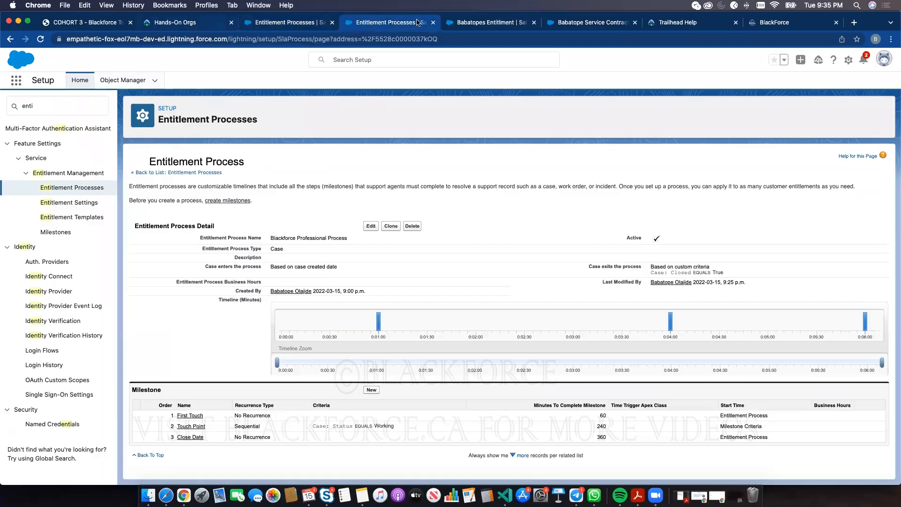
left_click(488, 22)
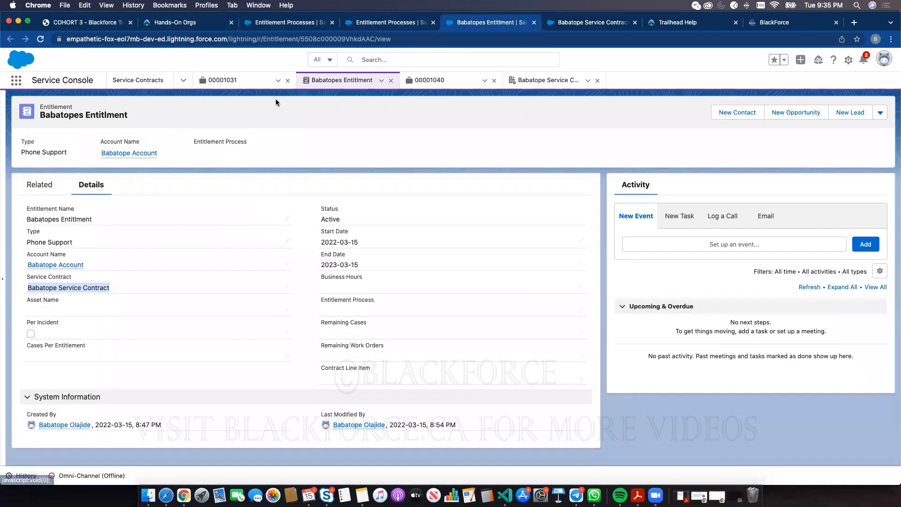
left_click(226, 80)
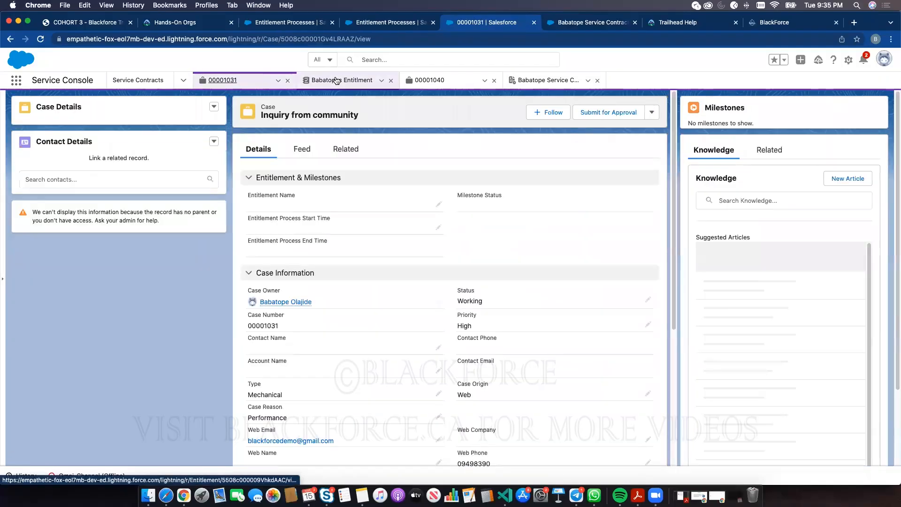
left_click(336, 80)
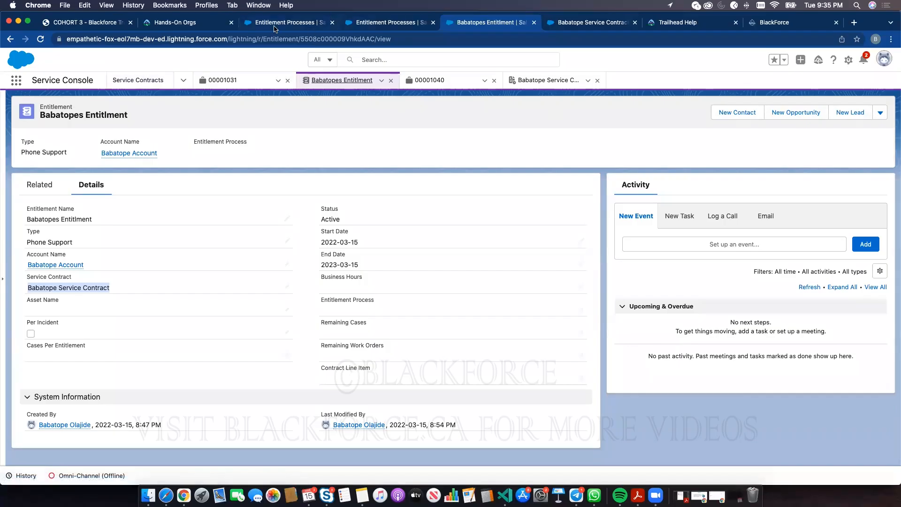
left_click(274, 27)
left_click(84, 106)
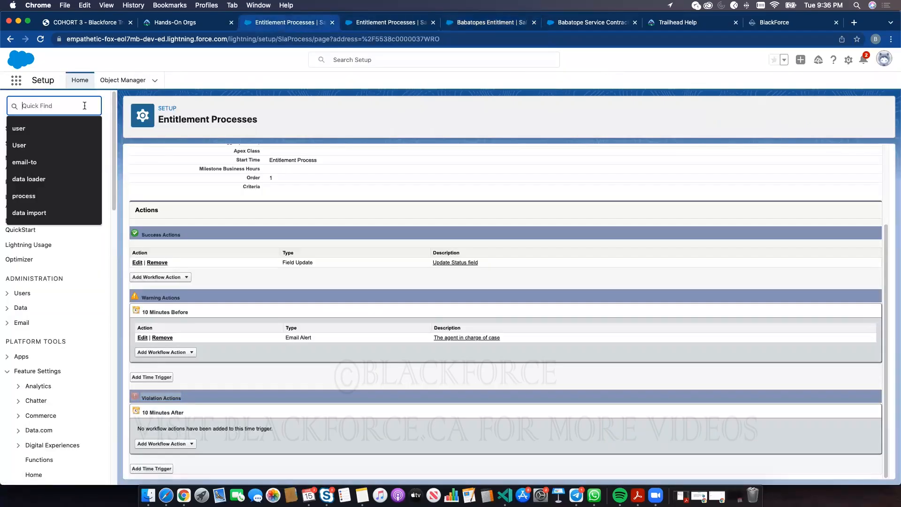
- Open Schema Builder via 'schem' and drag Entitlement, Account and Service Contract side by side
type("schem")
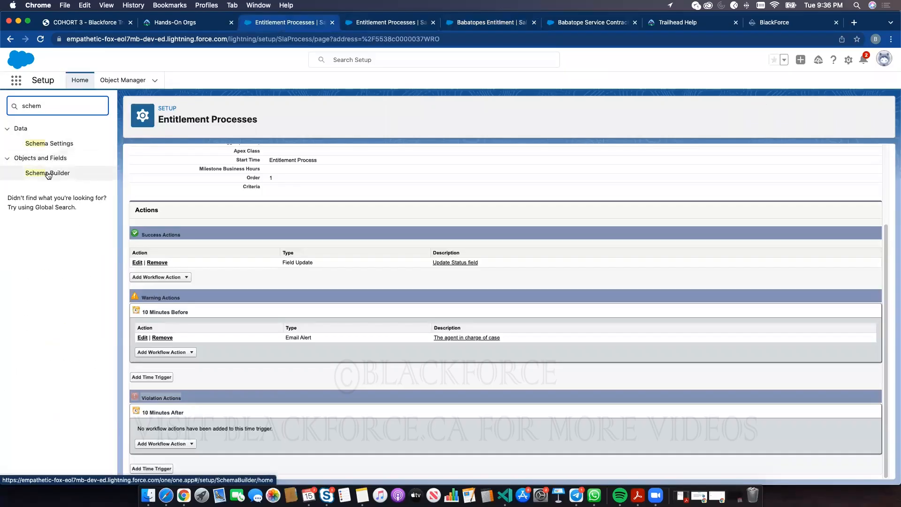
left_click(48, 174)
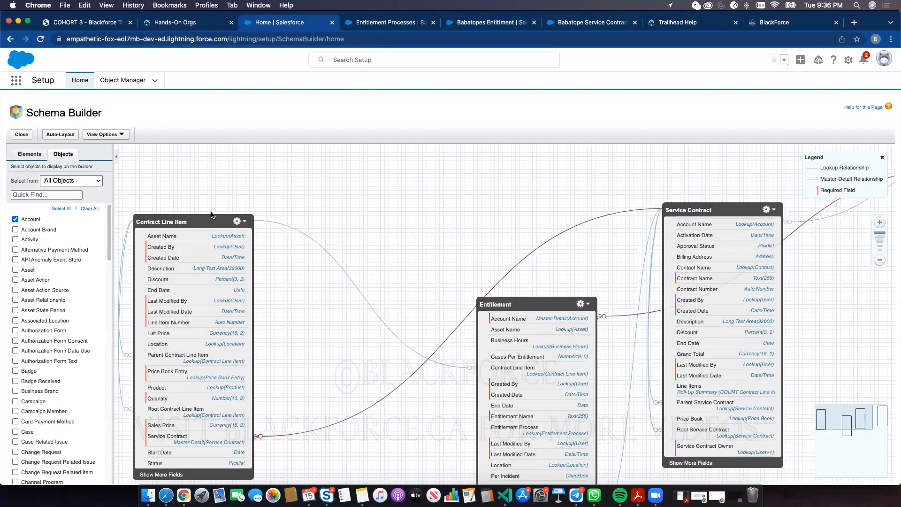
left_click_drag(230, 201, 273, 177)
left_click_drag(517, 301, 461, 194)
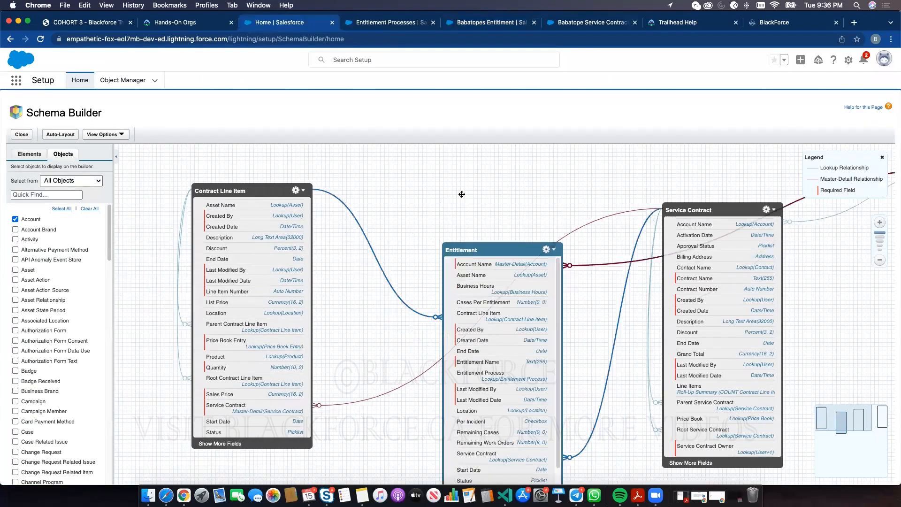
left_click_drag(740, 213, 788, 272)
left_click_drag(655, 225, 395, 244)
left_click_drag(720, 184, 321, 190)
left_click_drag(493, 305, 725, 264)
left_click_drag(307, 324, 407, 313)
left_click_drag(328, 204, 335, 173)
left_click_drag(492, 179, 484, 171)
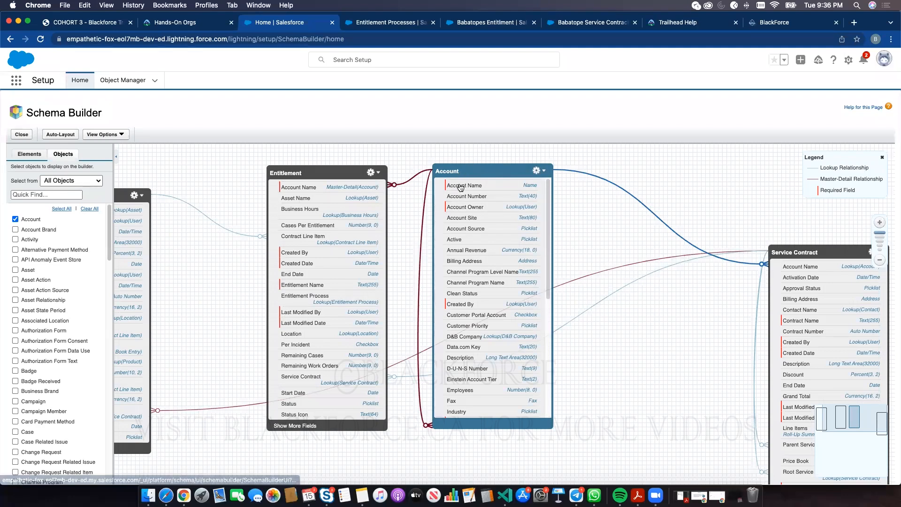
- Glance at the Entitlement Processes tab, then show the service contract record
left_click(378, 23)
left_click(609, 22)
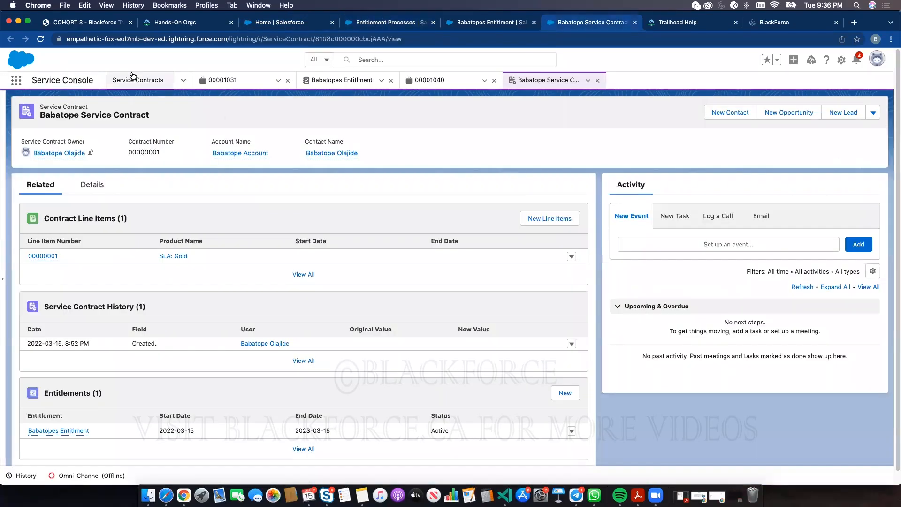
- Switch to the Service Console app using the app launcher search 'ser'
left_click(17, 80)
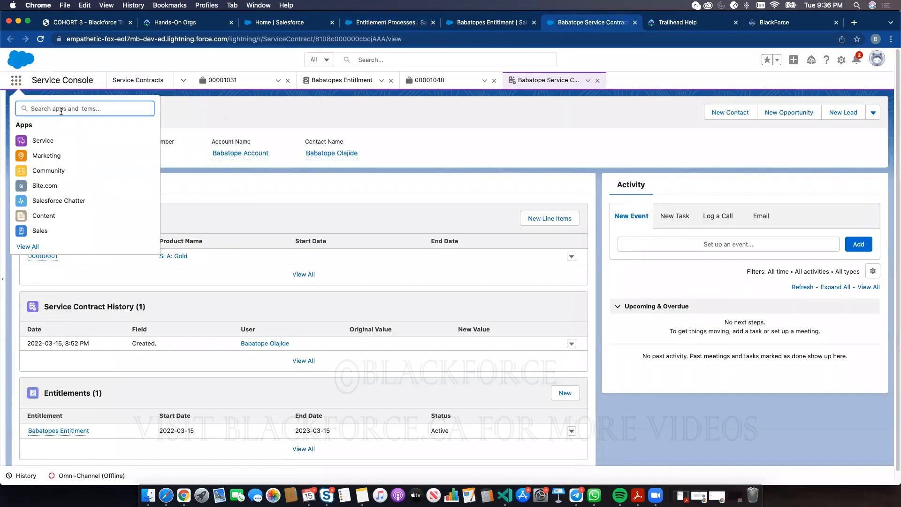
type("ser")
left_click(53, 155)
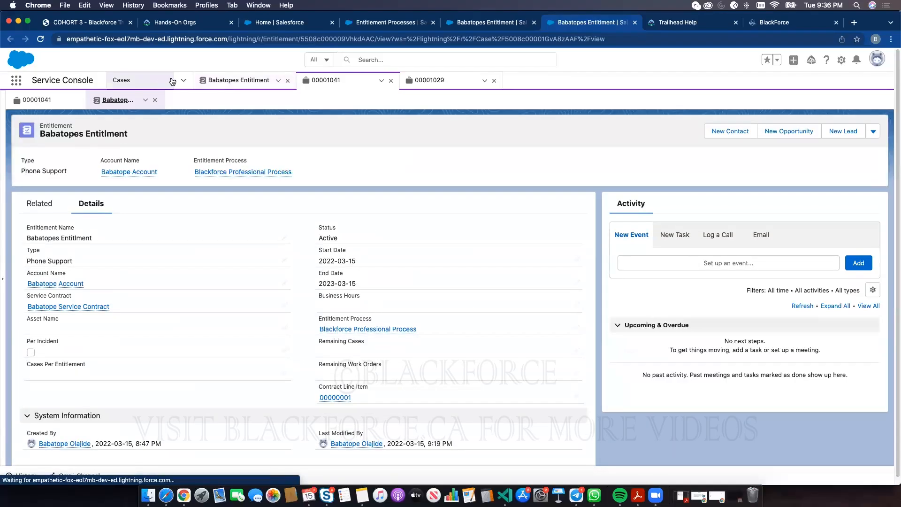
- Go to the Entitlements list and start a new entitlement record
left_click(181, 87)
scroll(157, 195, "down", 3)
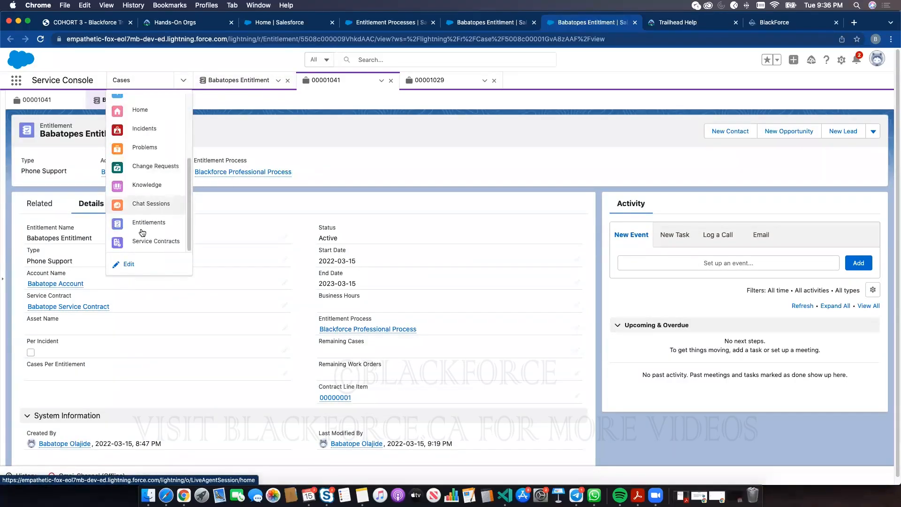
left_click(145, 224)
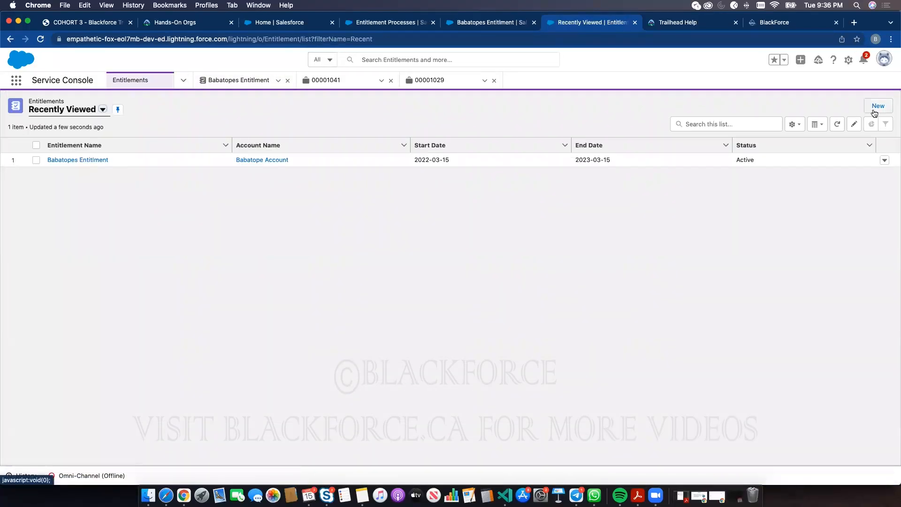
left_click(876, 107)
- Save a Web Support entitlement named '… Web Entitlement', linked to the account, service contract and line item 00000001
type("Babatope Web")
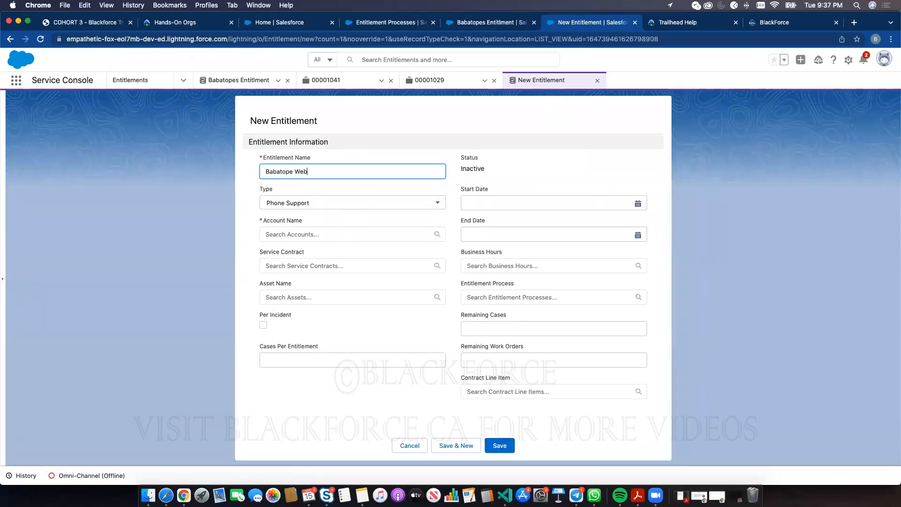
type(" Entitlement")
left_click(297, 202)
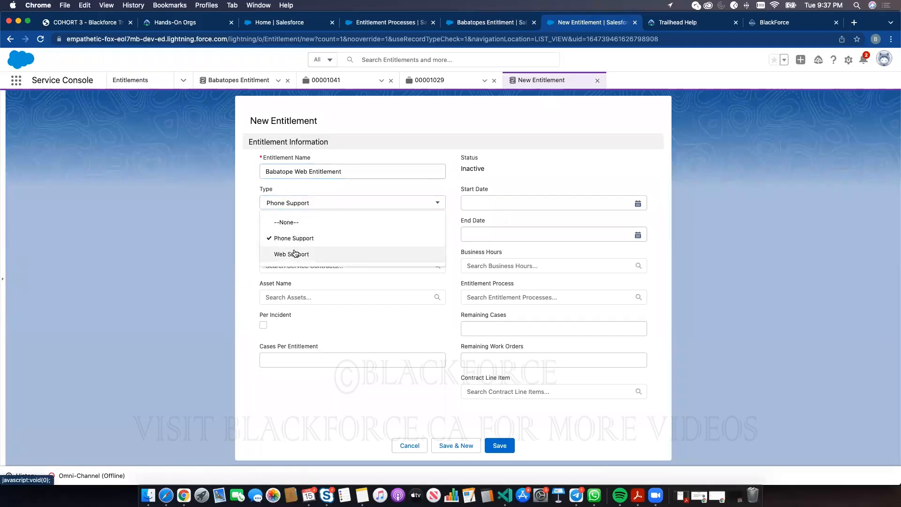
left_click(294, 254)
left_click(292, 236)
left_click(295, 256)
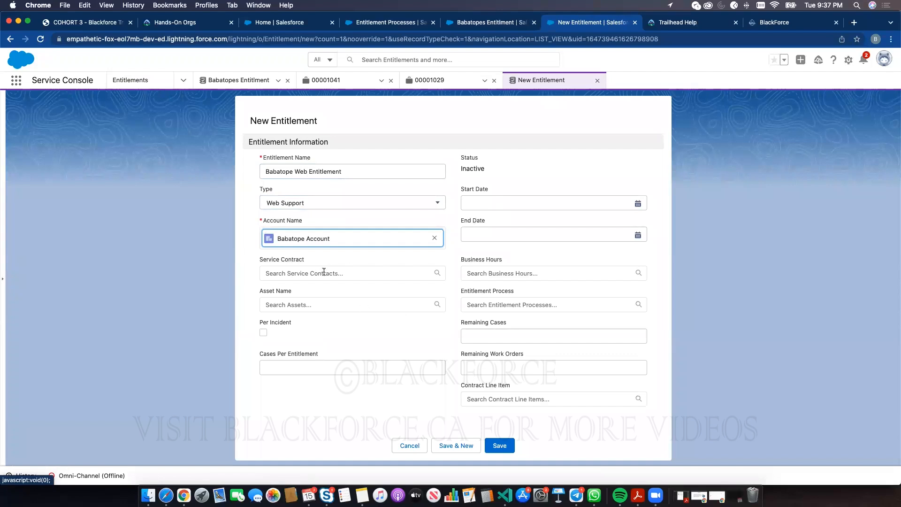
left_click(319, 272)
left_click(317, 294)
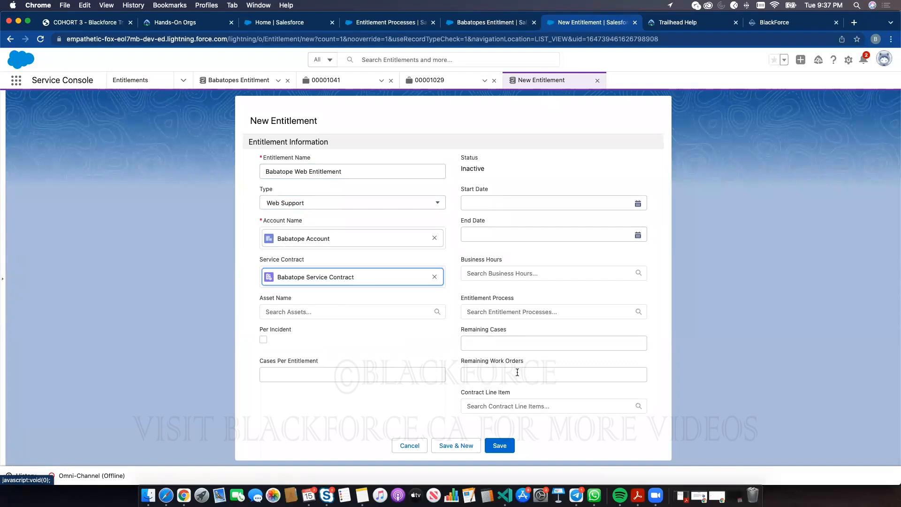
left_click(502, 412)
left_click(496, 424)
left_click(499, 445)
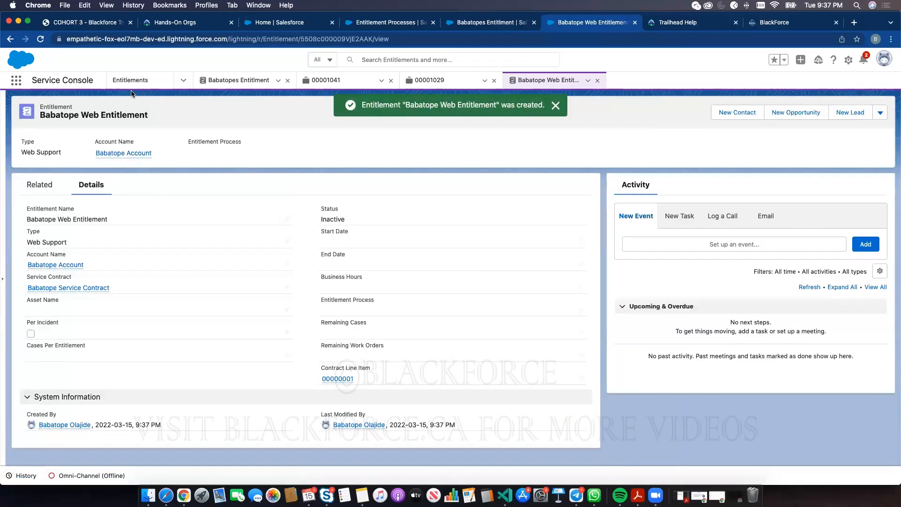
- Open case 00001041, 'I need help', from the Cases list
left_click(183, 80)
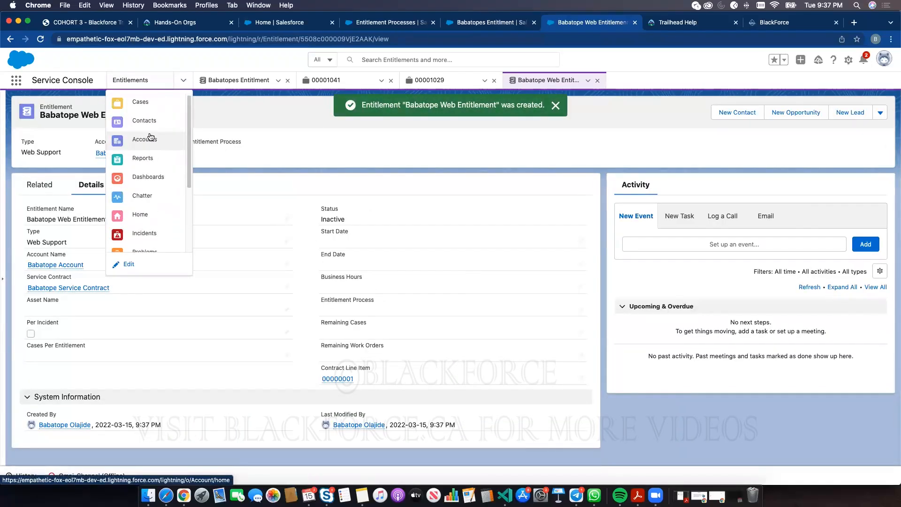
left_click(140, 101)
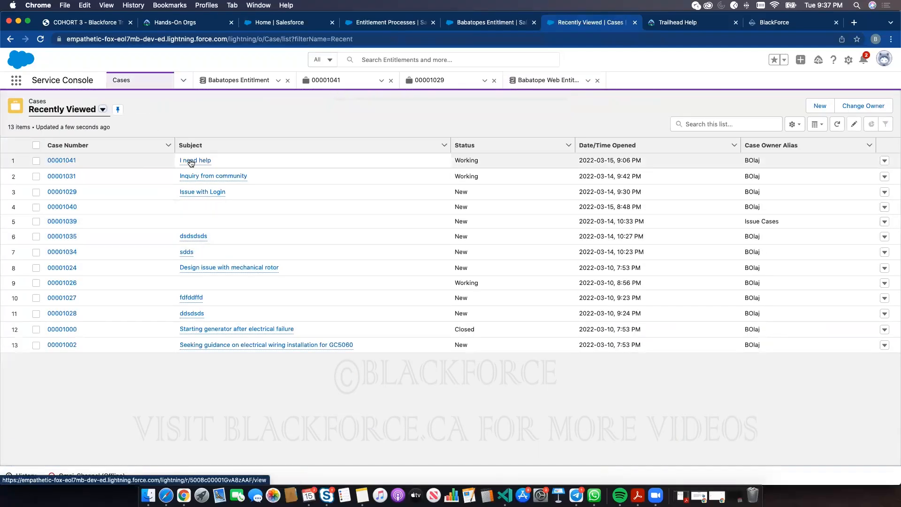
left_click(191, 161)
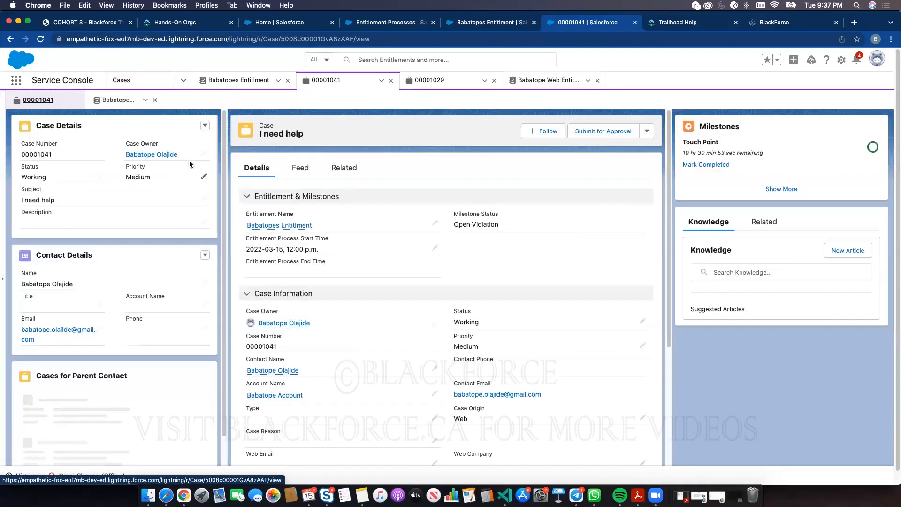
- Replace the case's entitlement with the new web entitlement in an unsaved inline edit
left_click(433, 224)
left_click(431, 230)
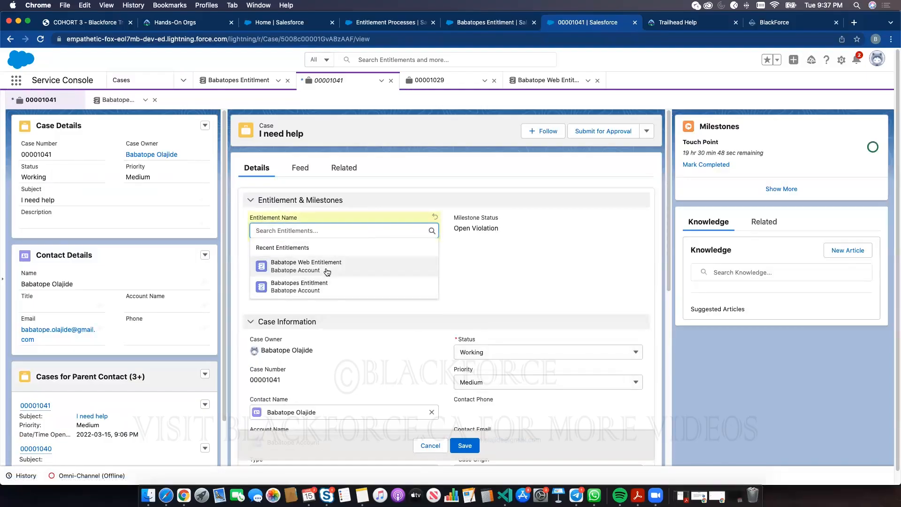
left_click(327, 272)
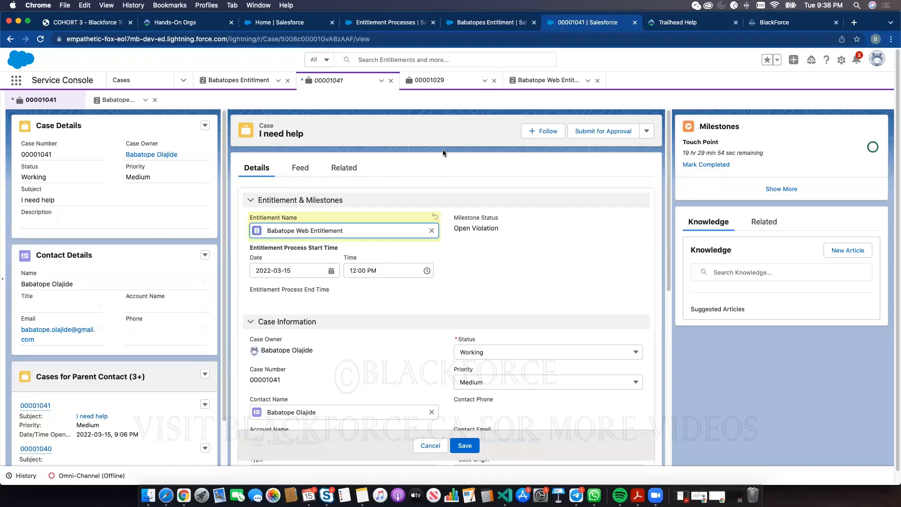
- Check the old phone support entitlement, then reopen case 00001041 and expand all its milestones
left_click(223, 83)
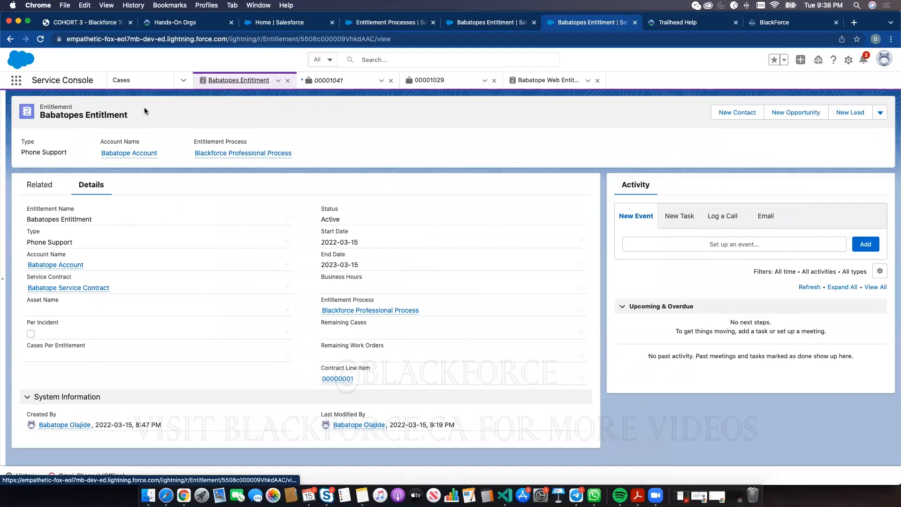
left_click(123, 81)
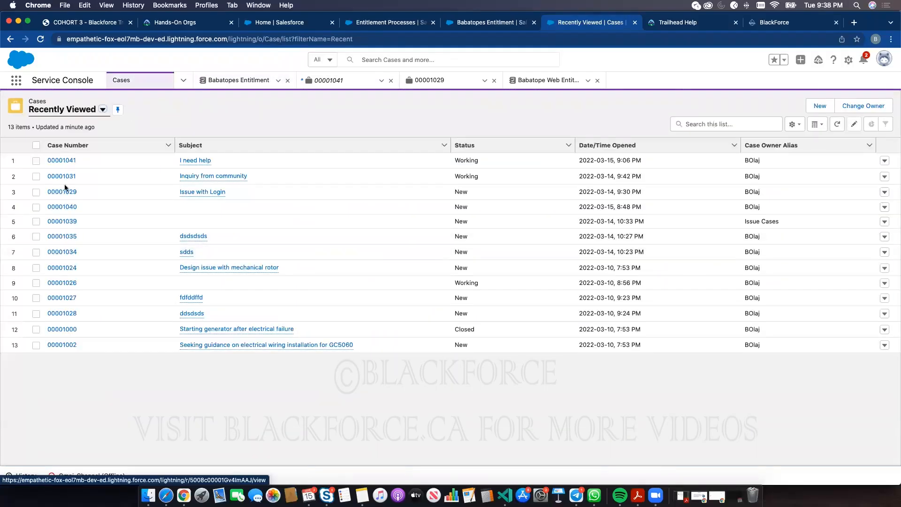
left_click(66, 160)
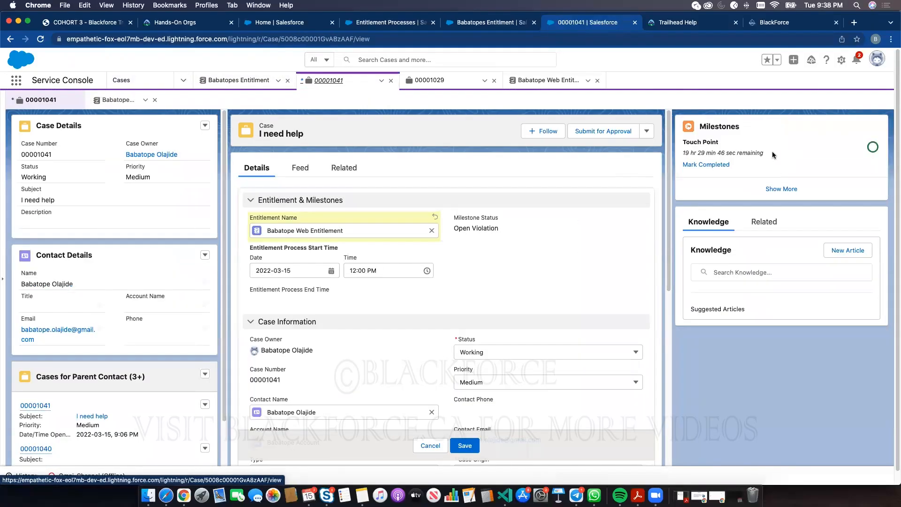
left_click(777, 190)
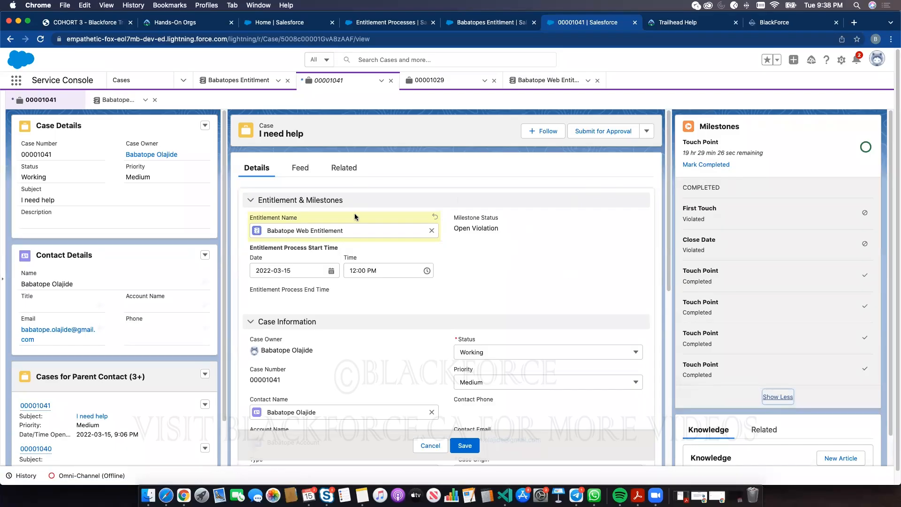
- Set case 00001041's status to Closed, save it, and review the Closed Violation milestones
scroll(486, 277, "down", 3)
left_click(496, 247)
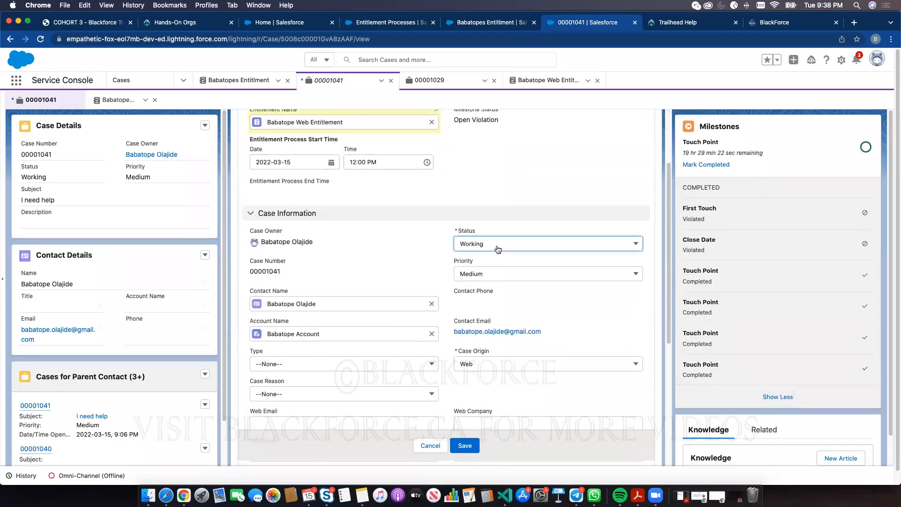
left_click(474, 326)
left_click(470, 443)
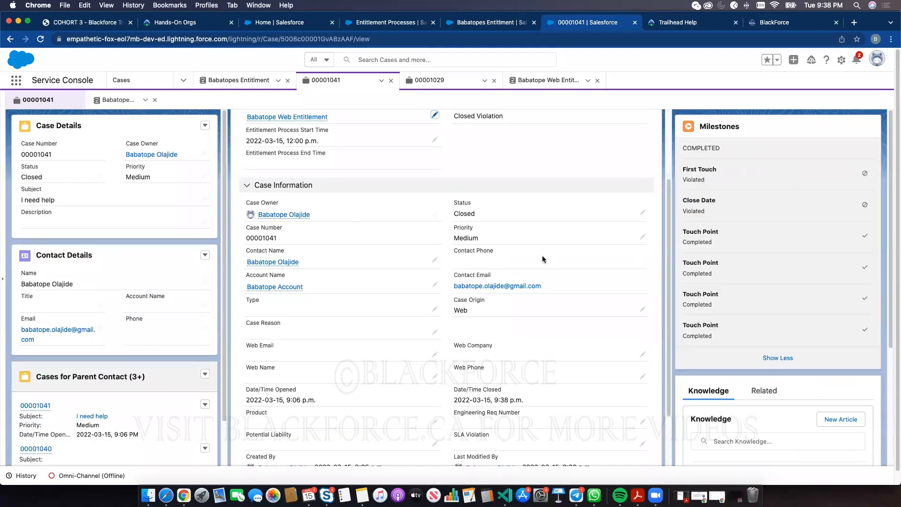
scroll(516, 176, "up", 2)
scroll(516, 177, "up", 1)
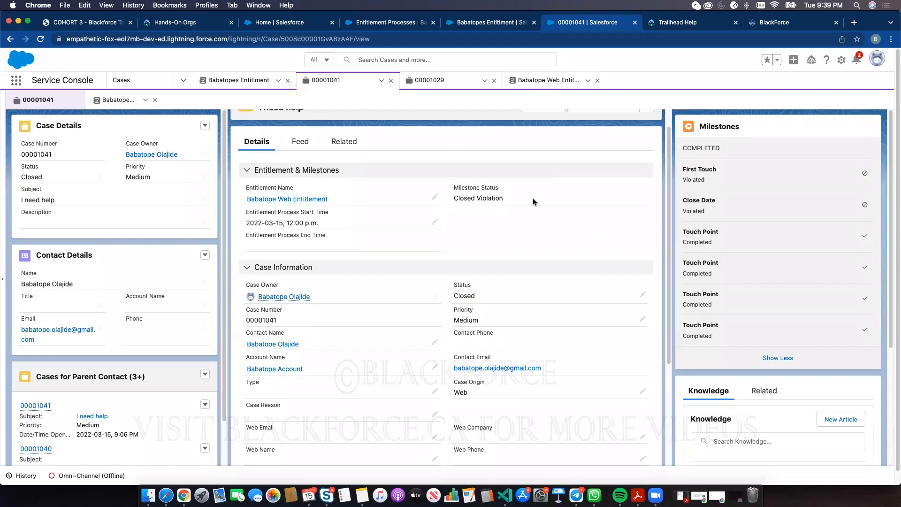
scroll(533, 202, "up", 2)
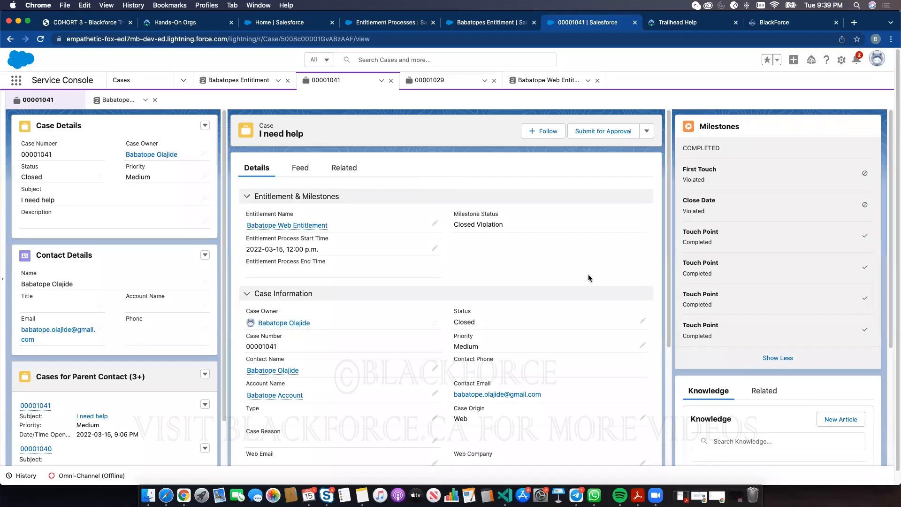
scroll(770, 403, "down", 5)
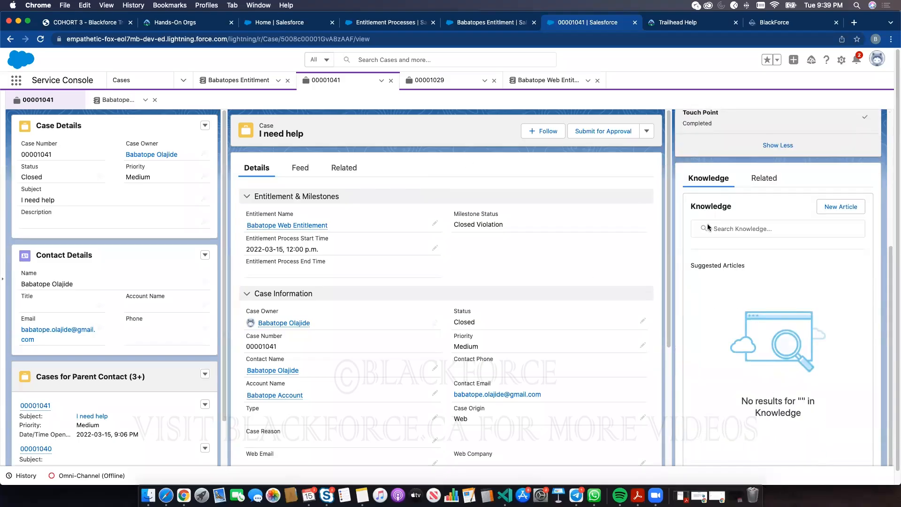
- Start an email draft from the case's Feed, then return to the Trailhead exam guide tab
left_click(300, 169)
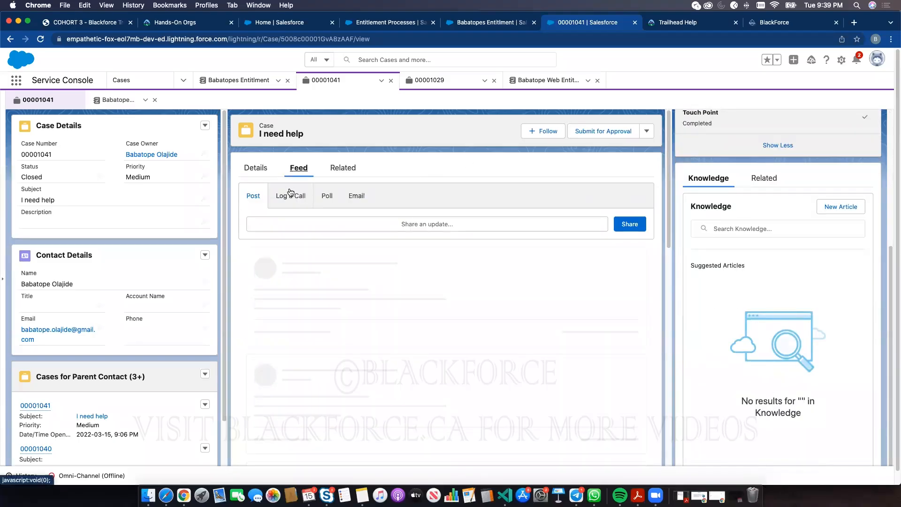
left_click(356, 196)
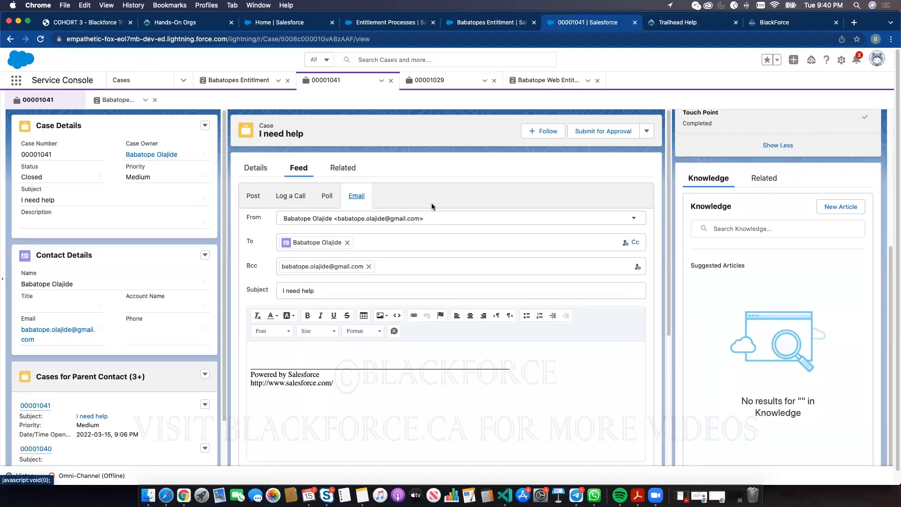
left_click(667, 22)
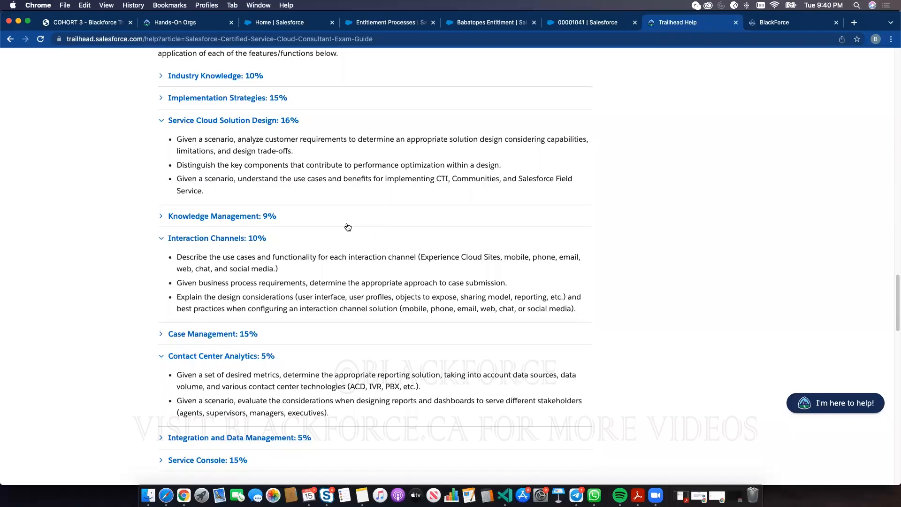
left_click(17, 20)
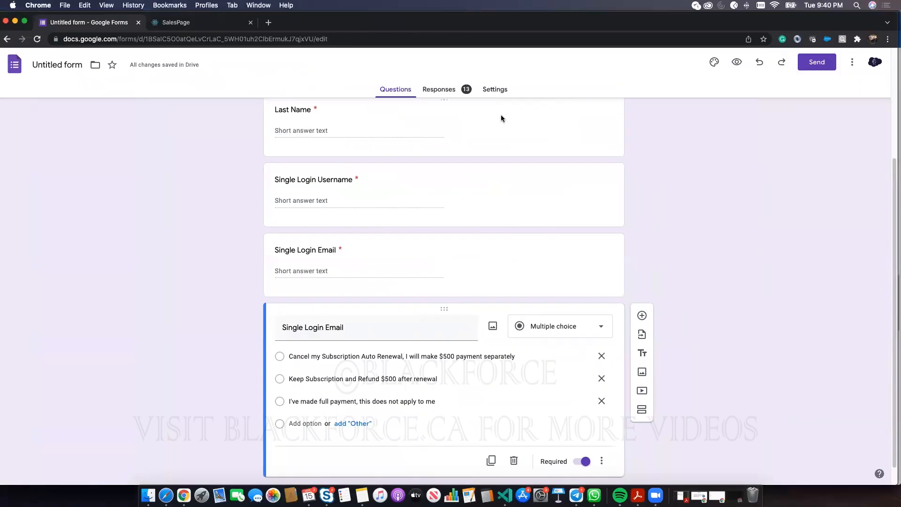
left_click(270, 38)
key("super+c")
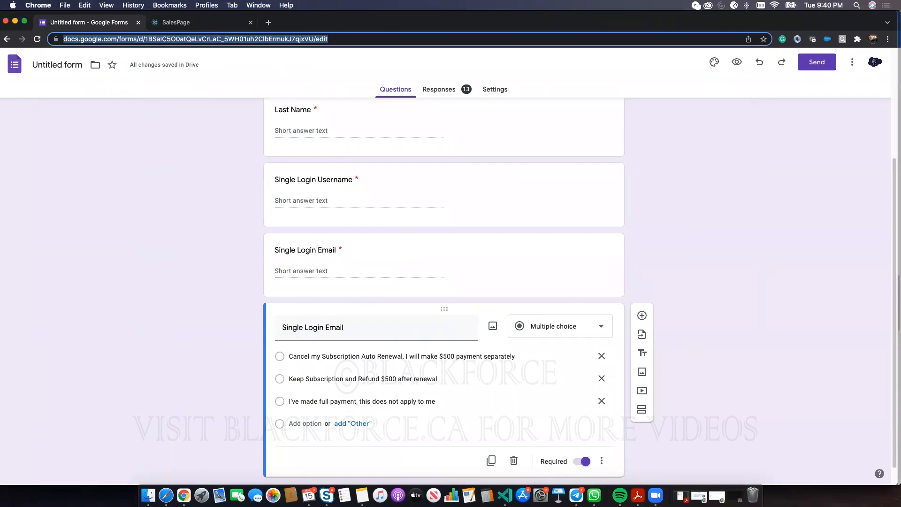
left_click(195, 22)
left_click(188, 38)
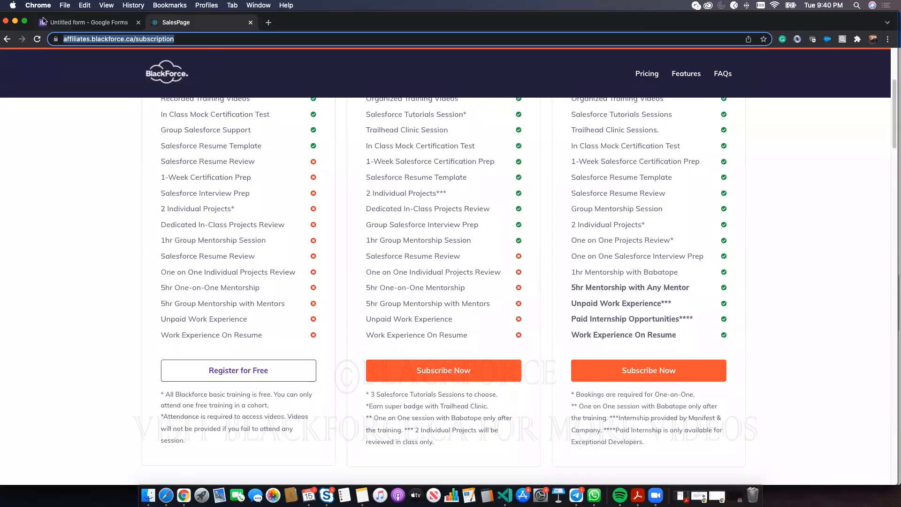
left_click(10, 22)
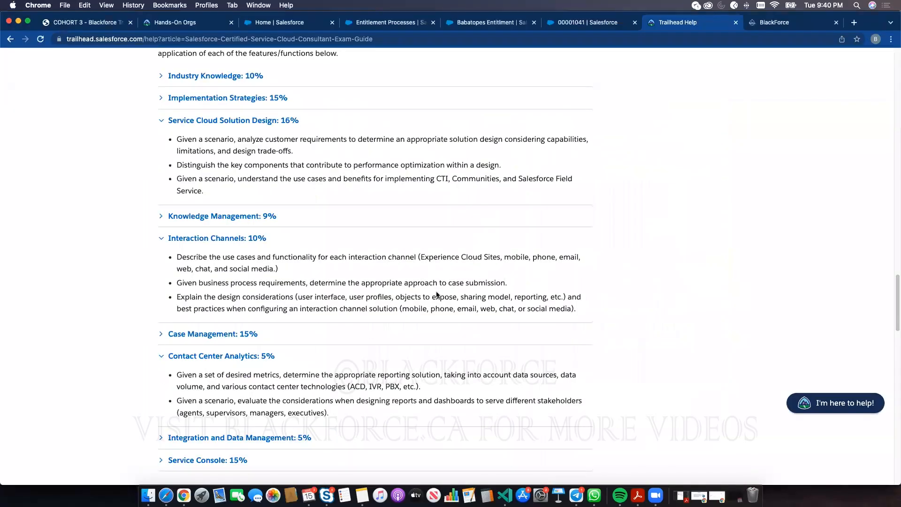